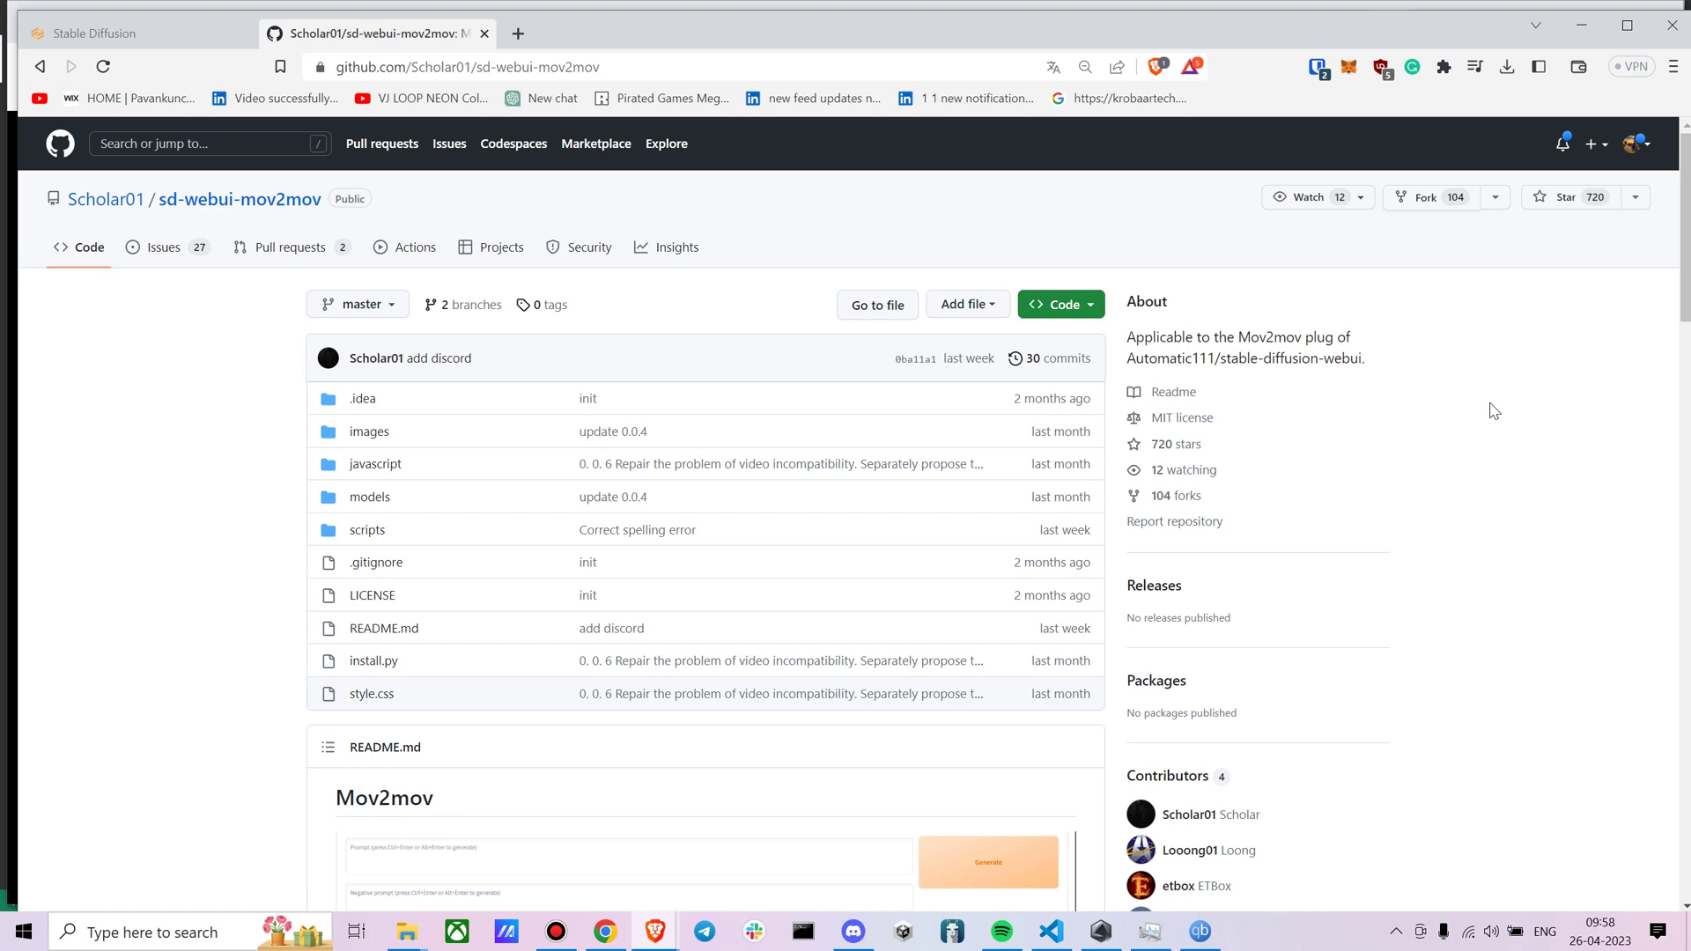
Preview m12.mp4 from the Downloads folder in VLC, then close the player.
mouse_move(413, 927)
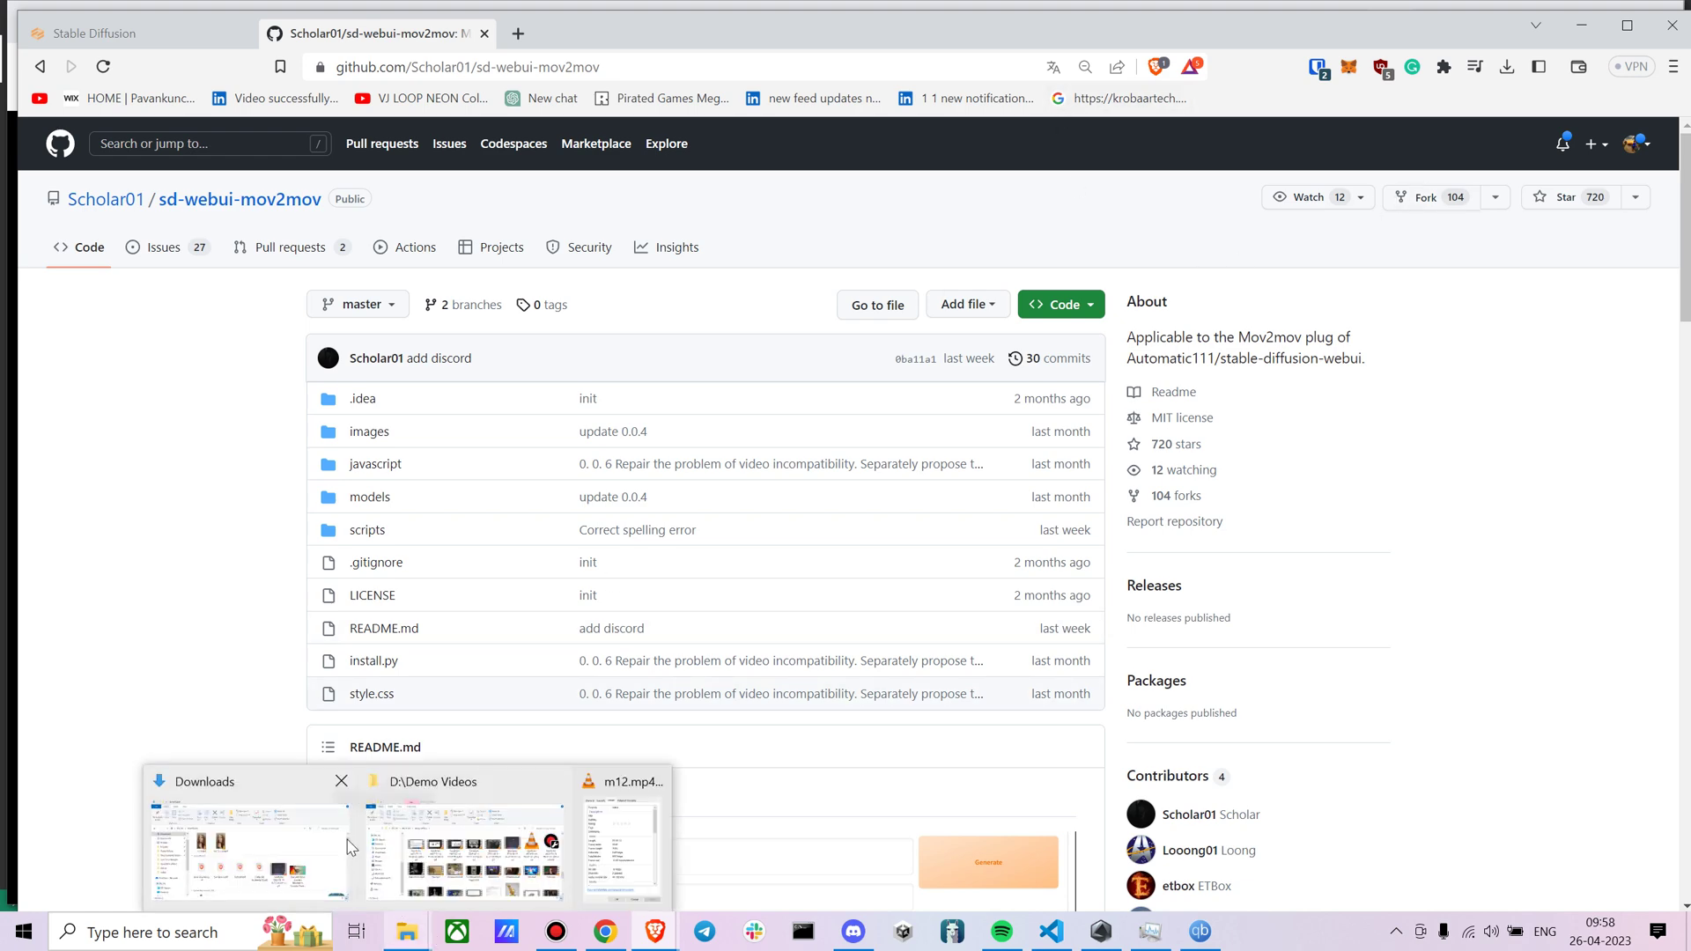
click(350, 848)
click(671, 434)
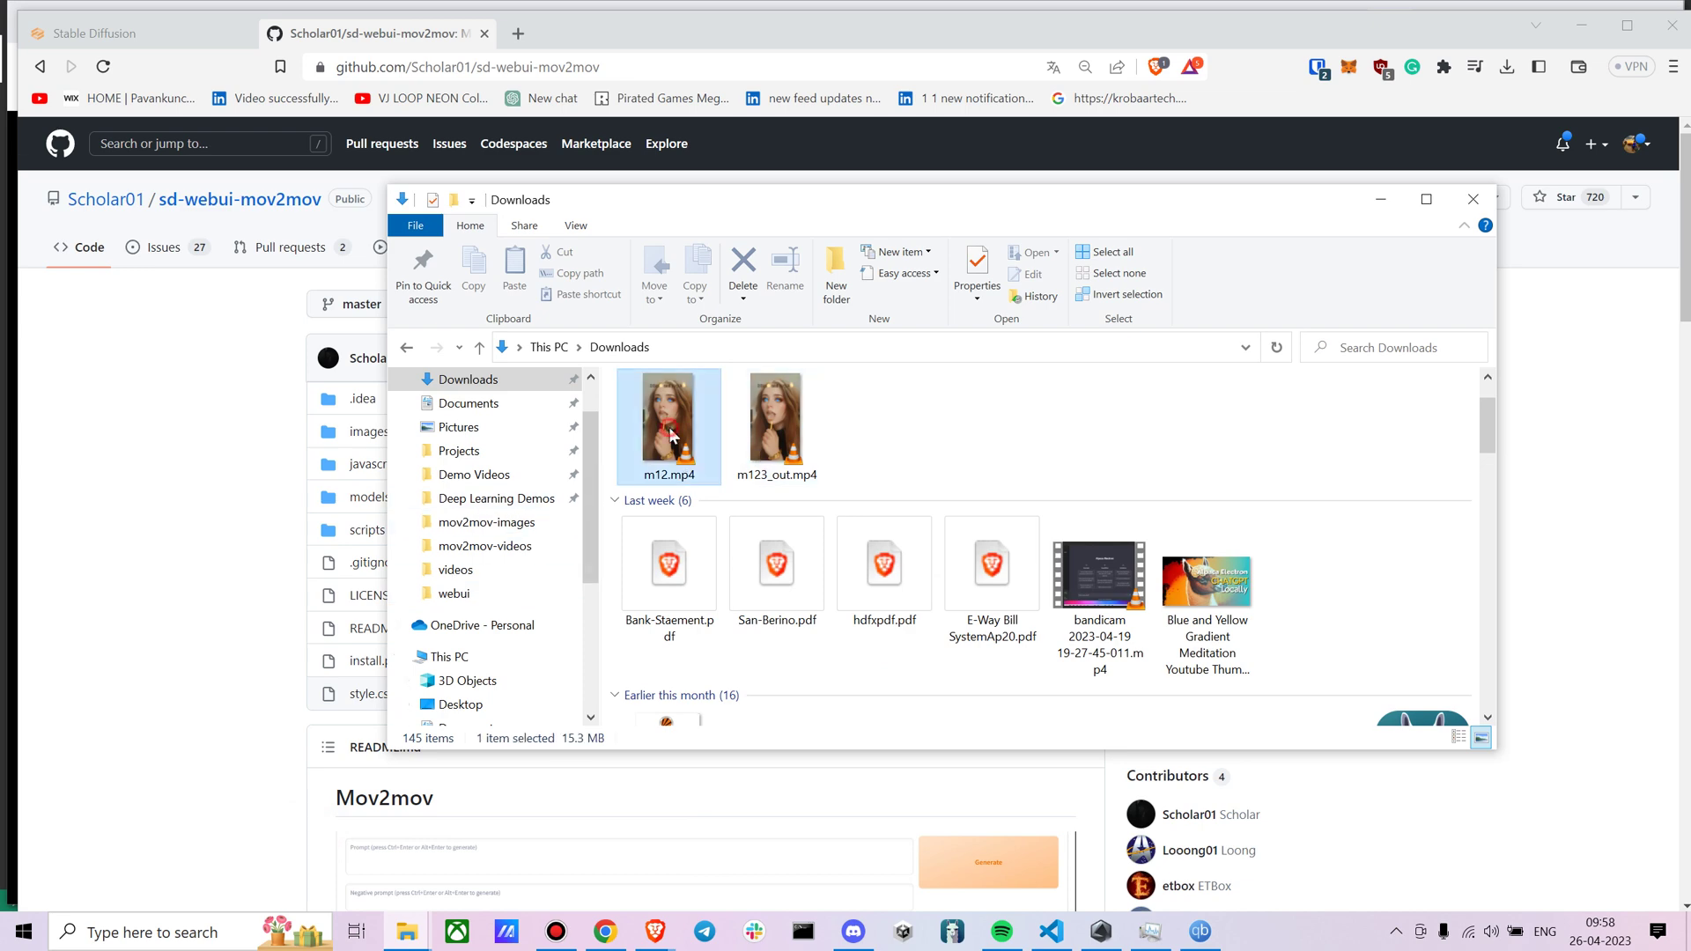
double_click(669, 433)
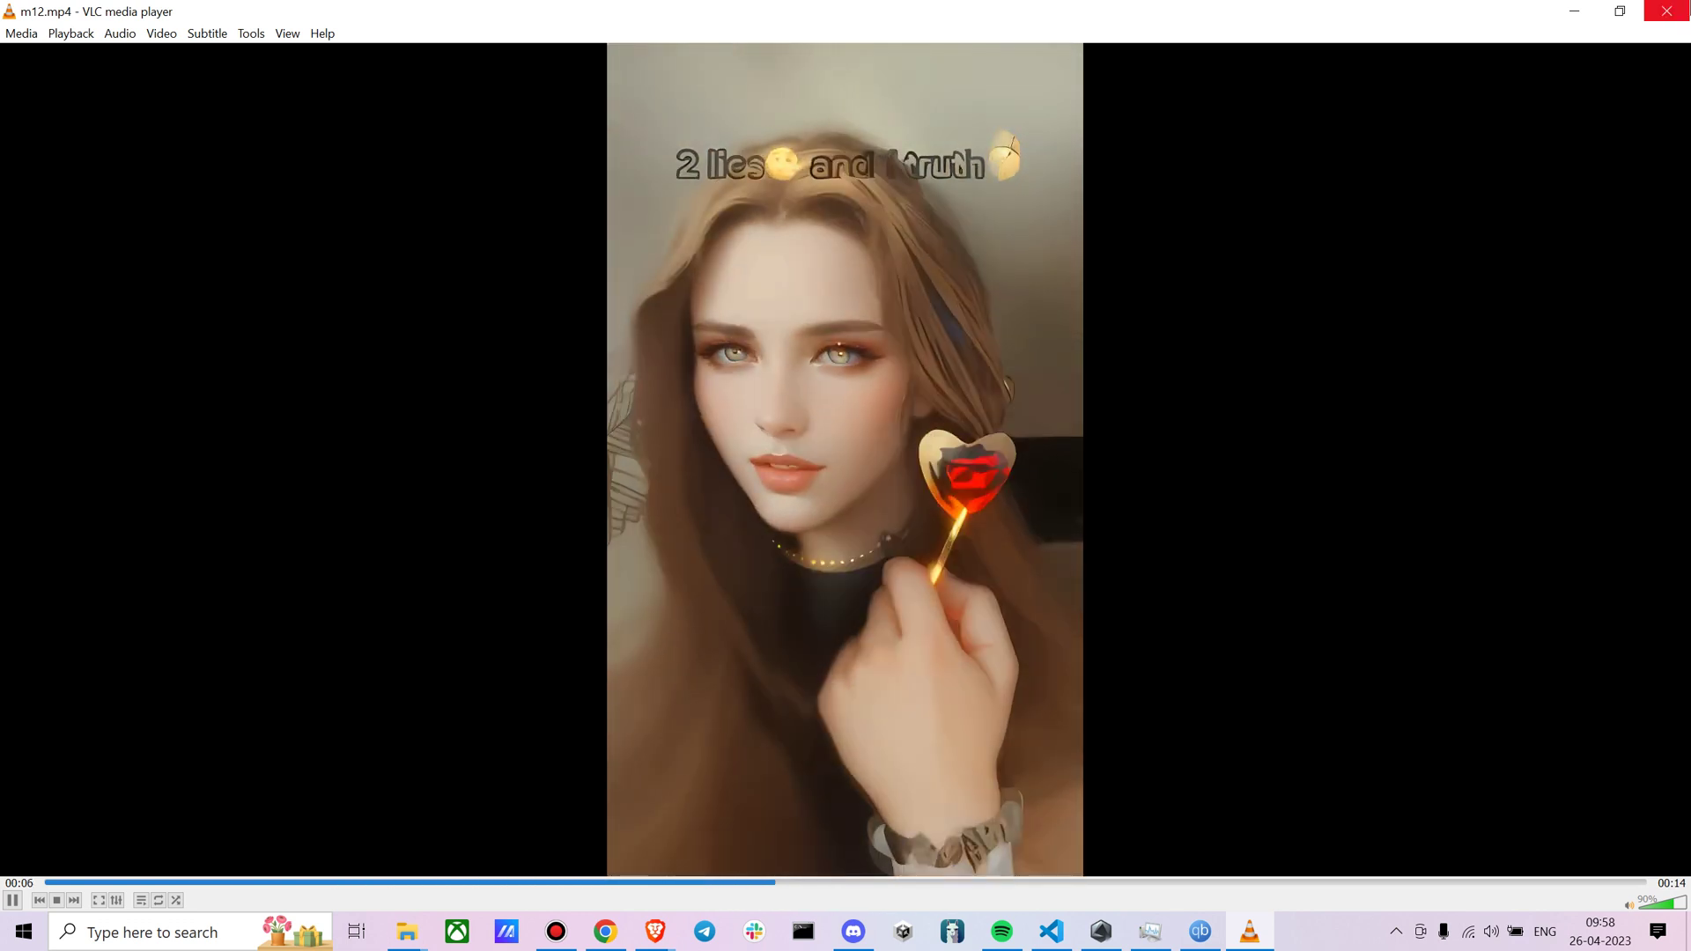
click(1667, 10)
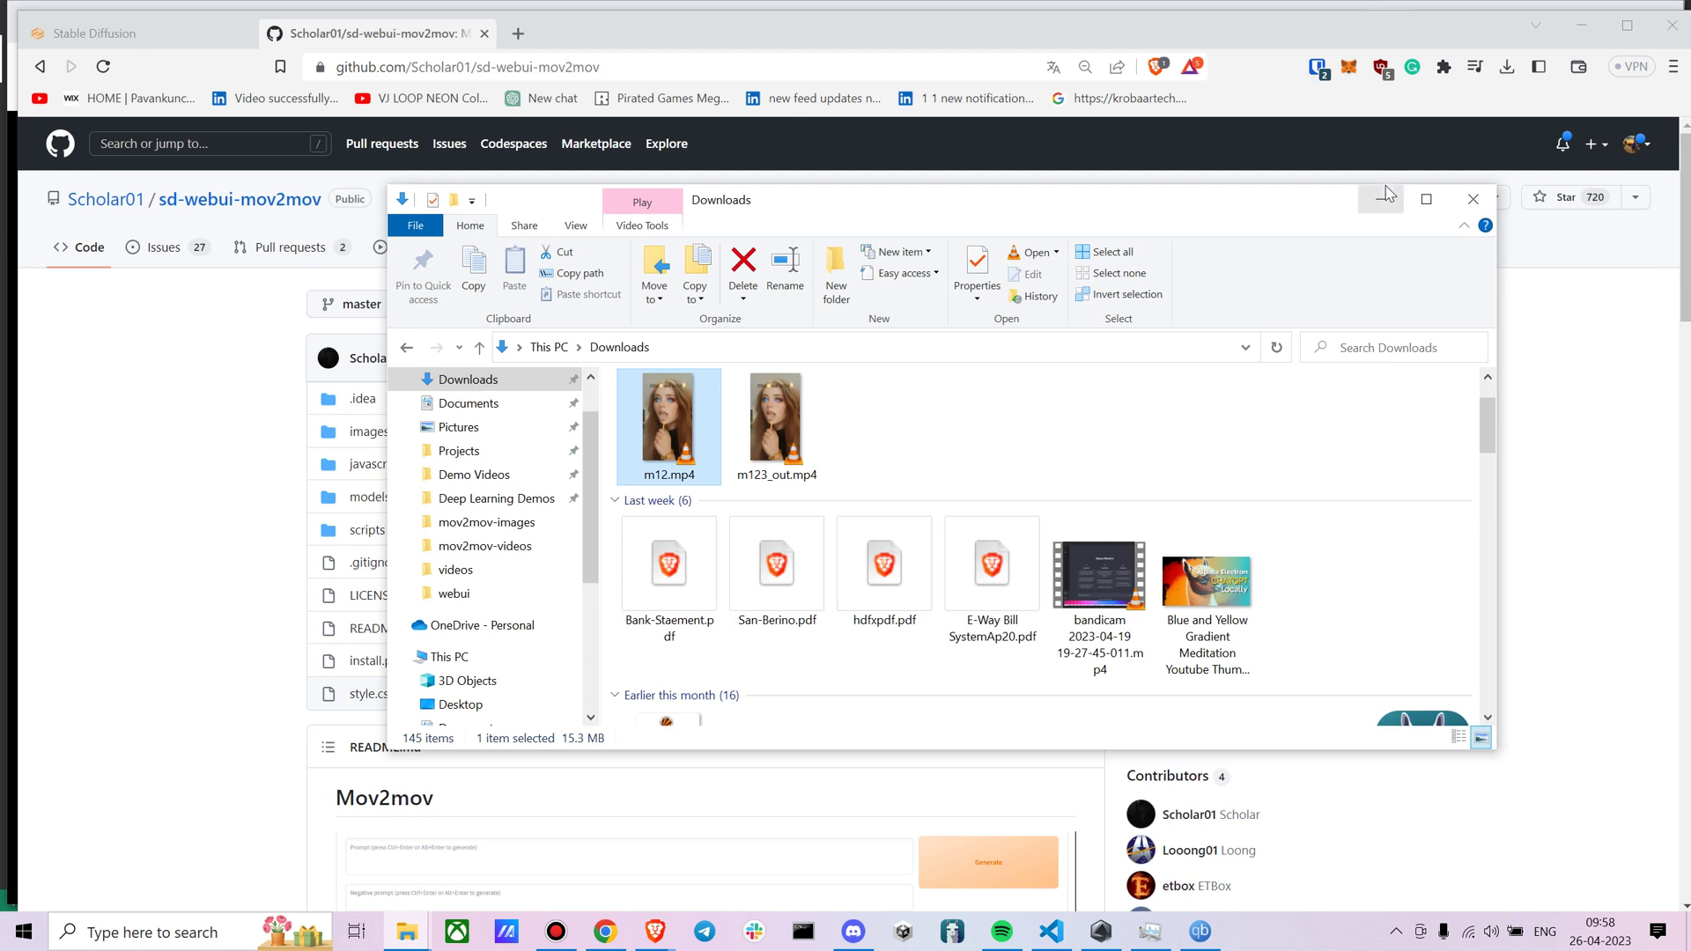
Copy the sd-webui-mov2mov repository's HTTPS clone URL from GitHub's Code menu.
click(1380, 196)
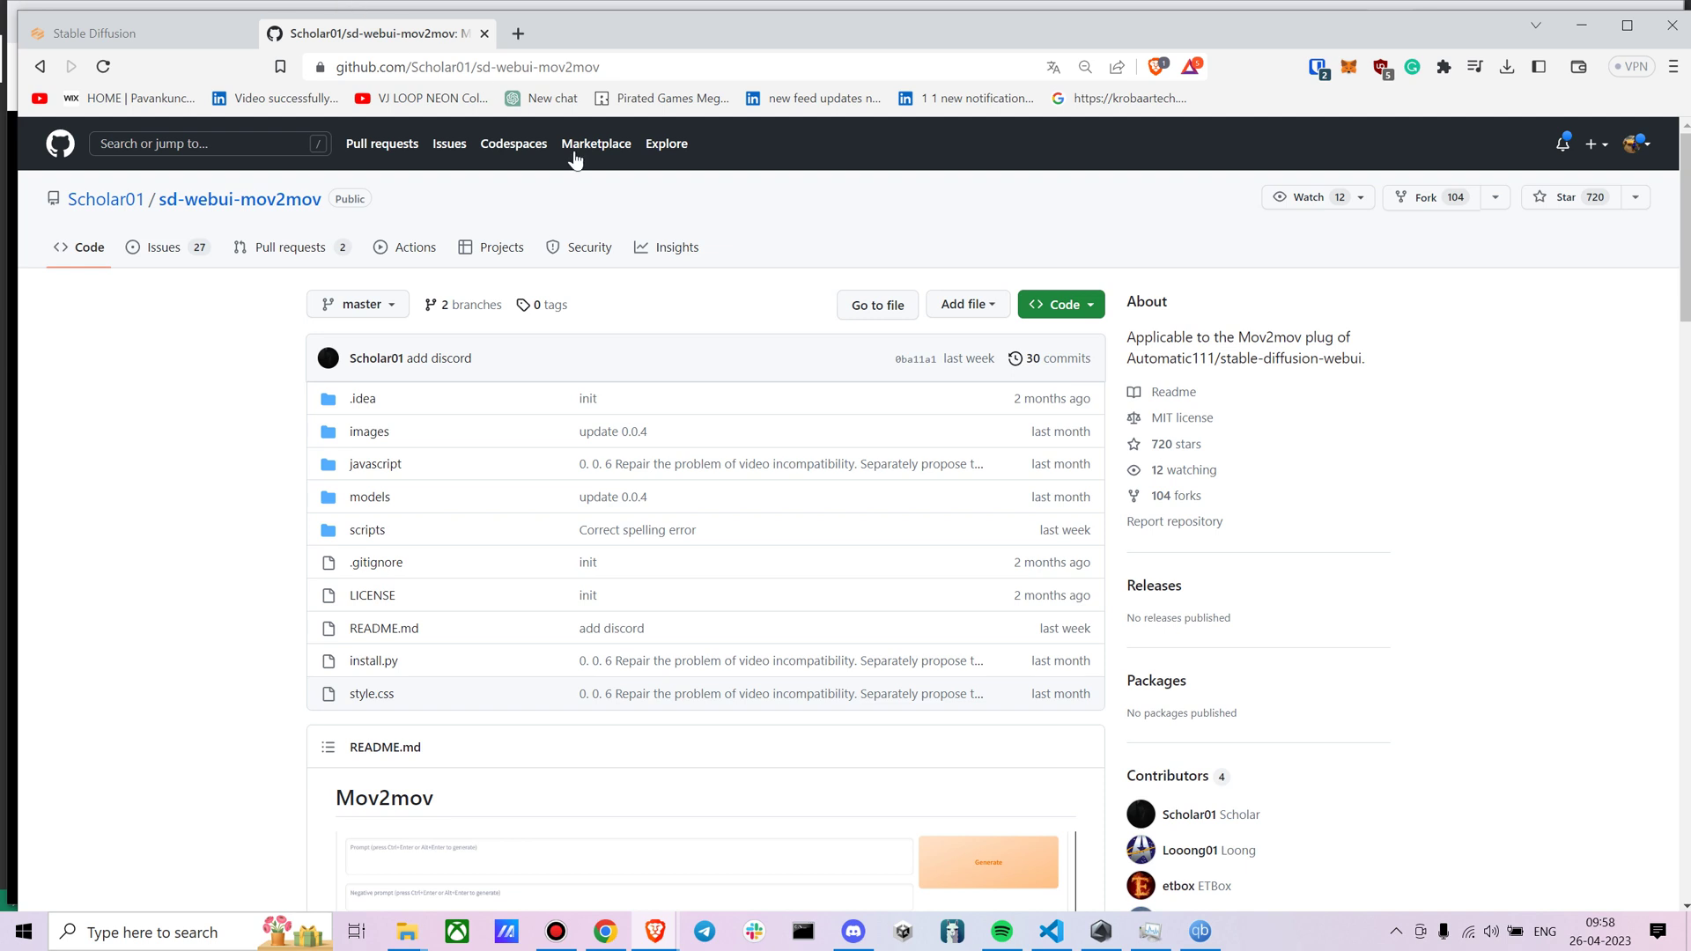
click(1088, 309)
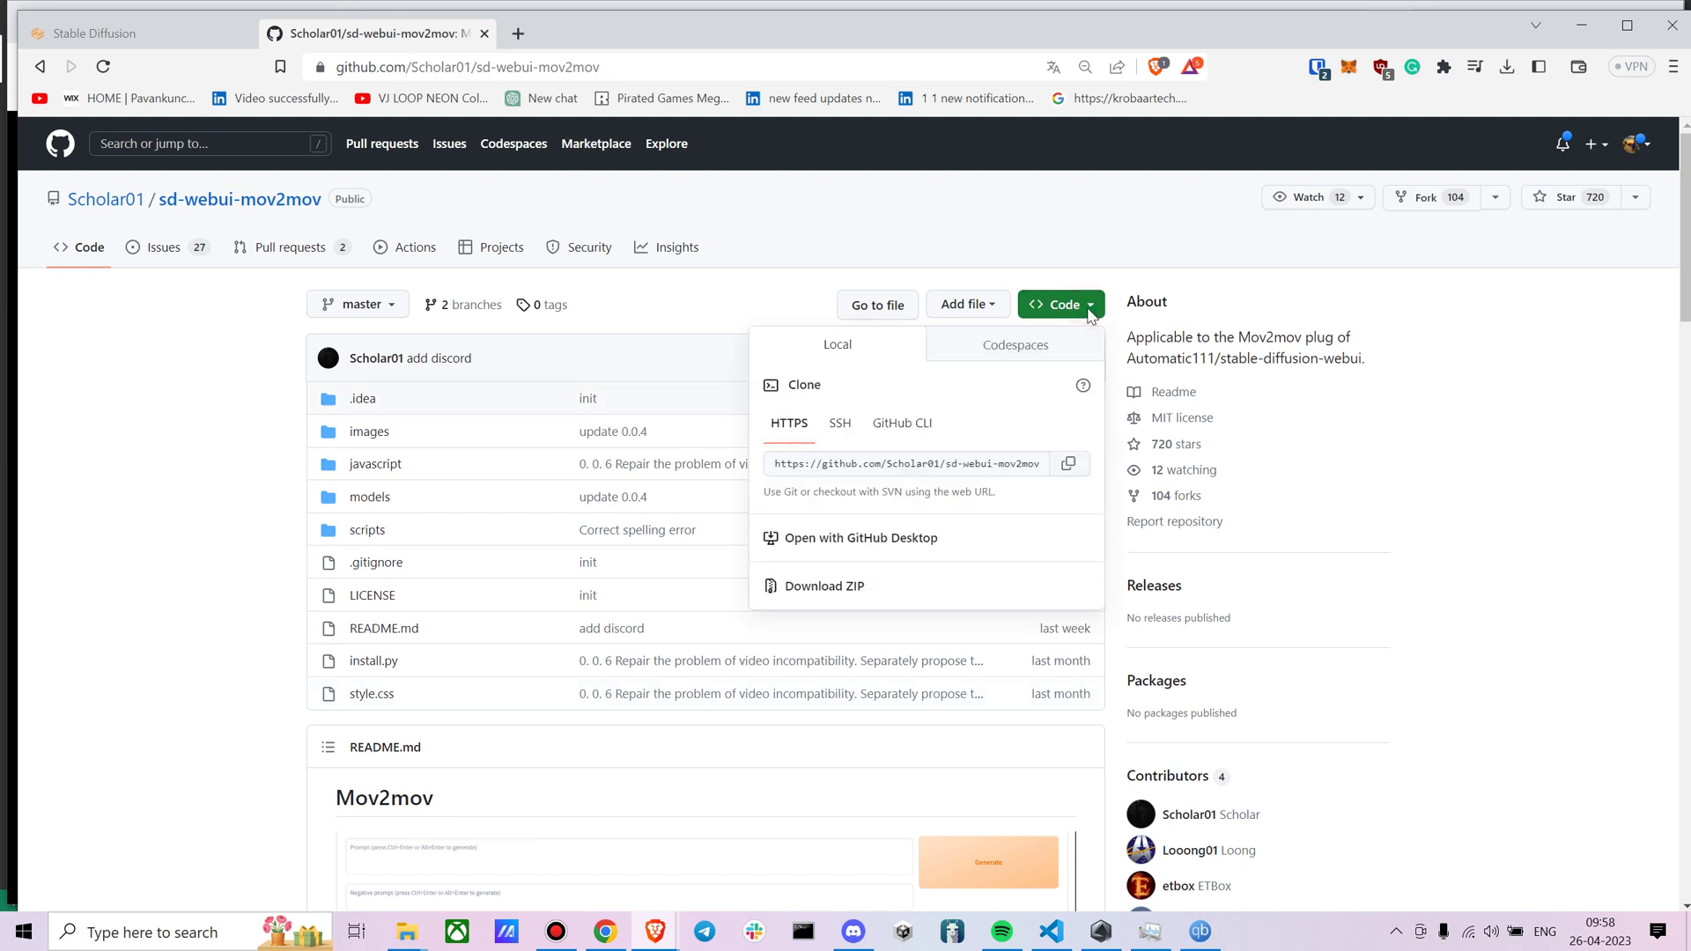
click(1064, 465)
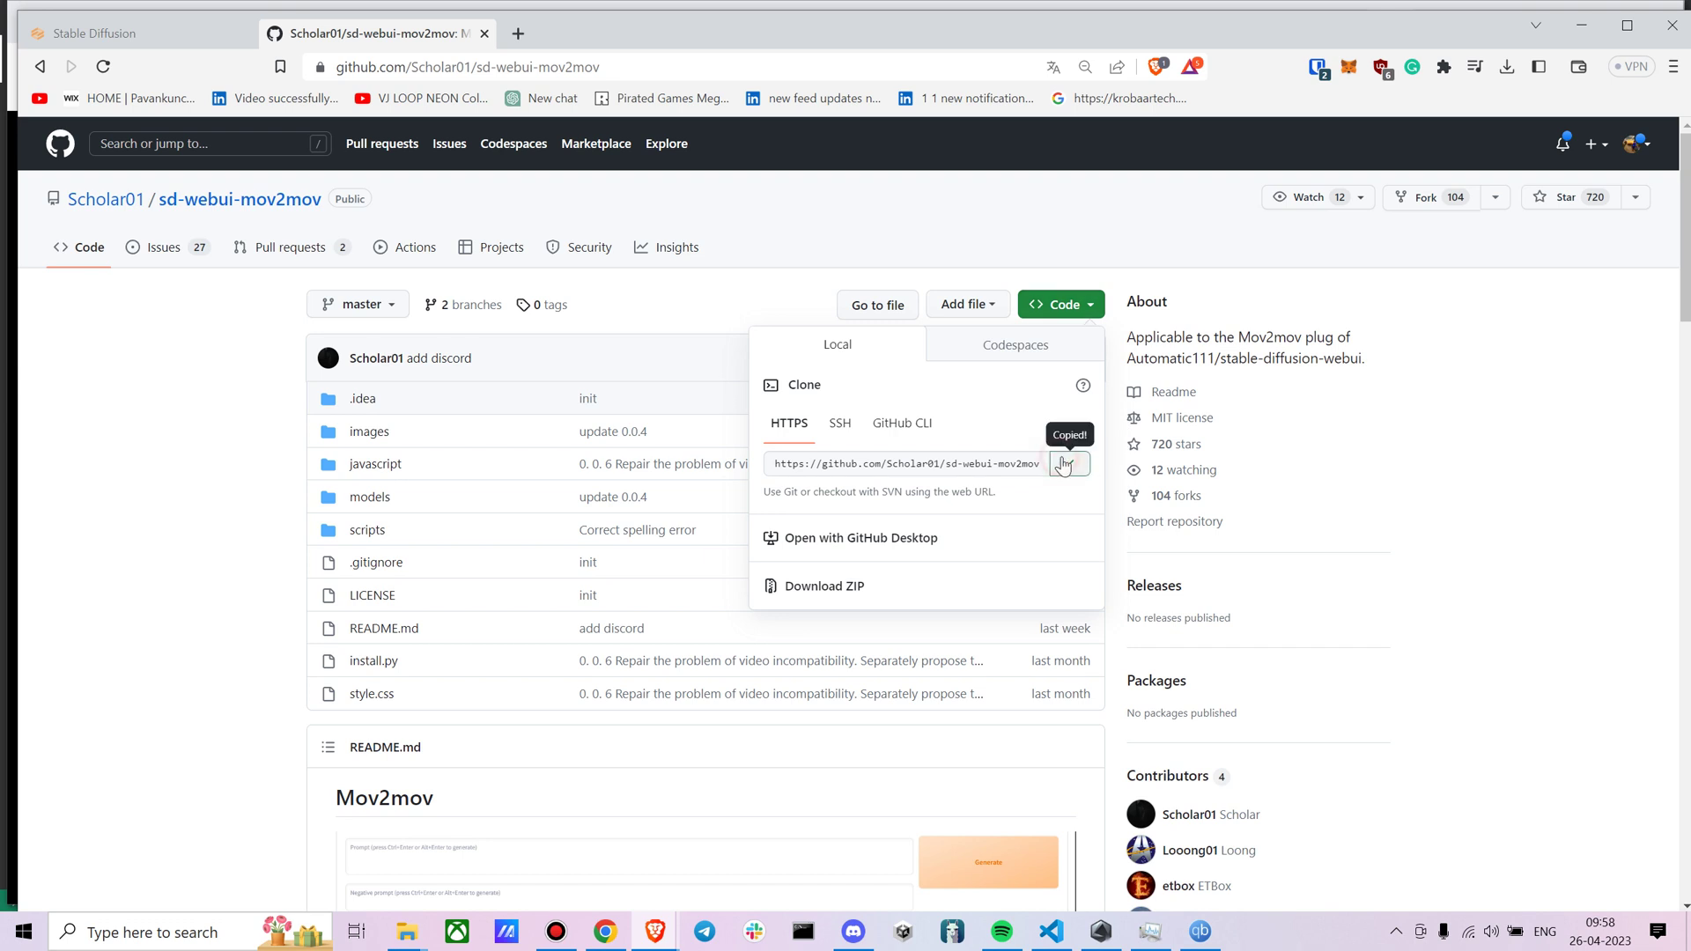
click(815, 246)
Install the pasted sd-webui-mov2mov URL via Extensions > Install from URL; it reports already installed.
click(92, 34)
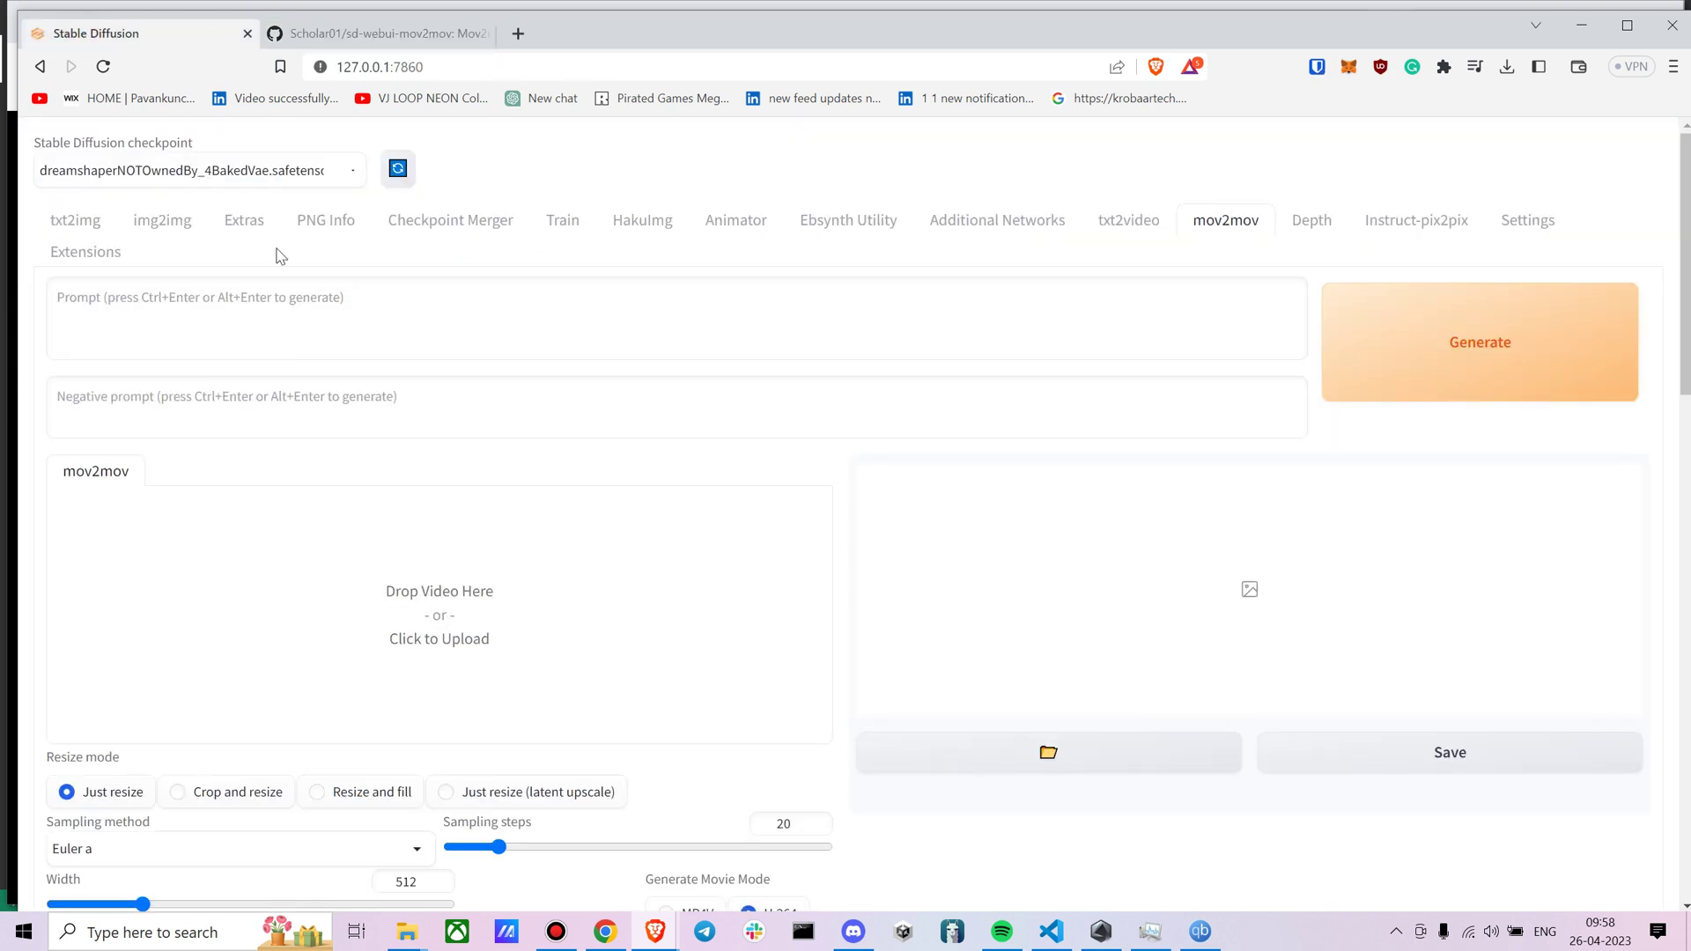
click(117, 258)
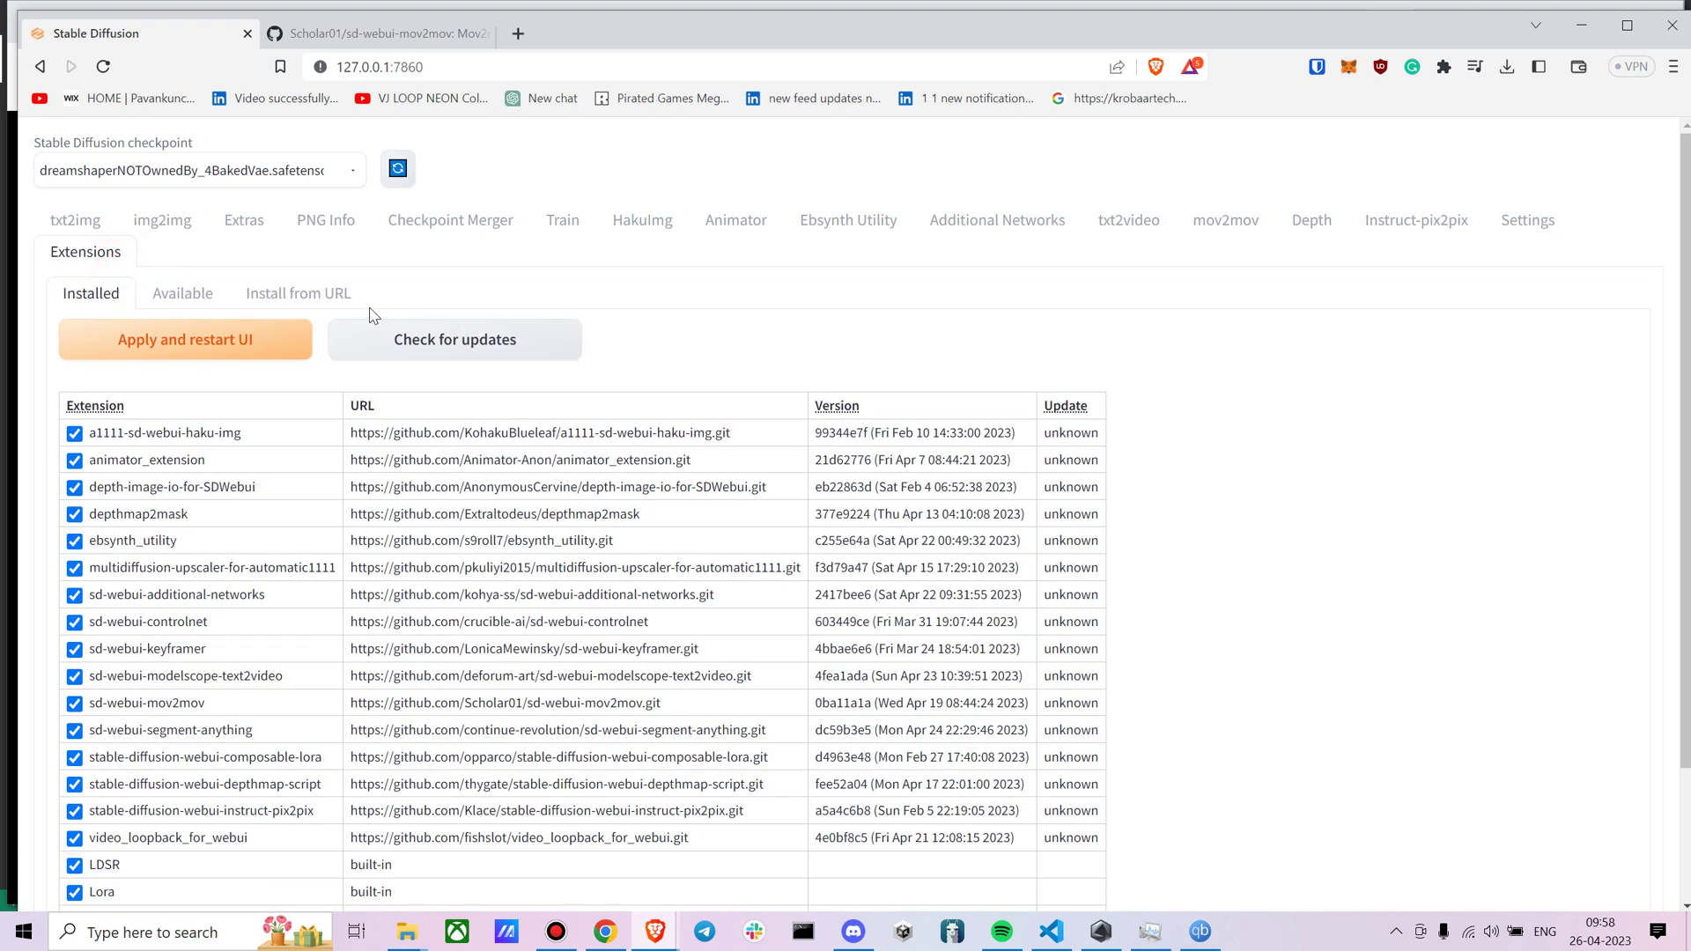
click(340, 295)
click(246, 322)
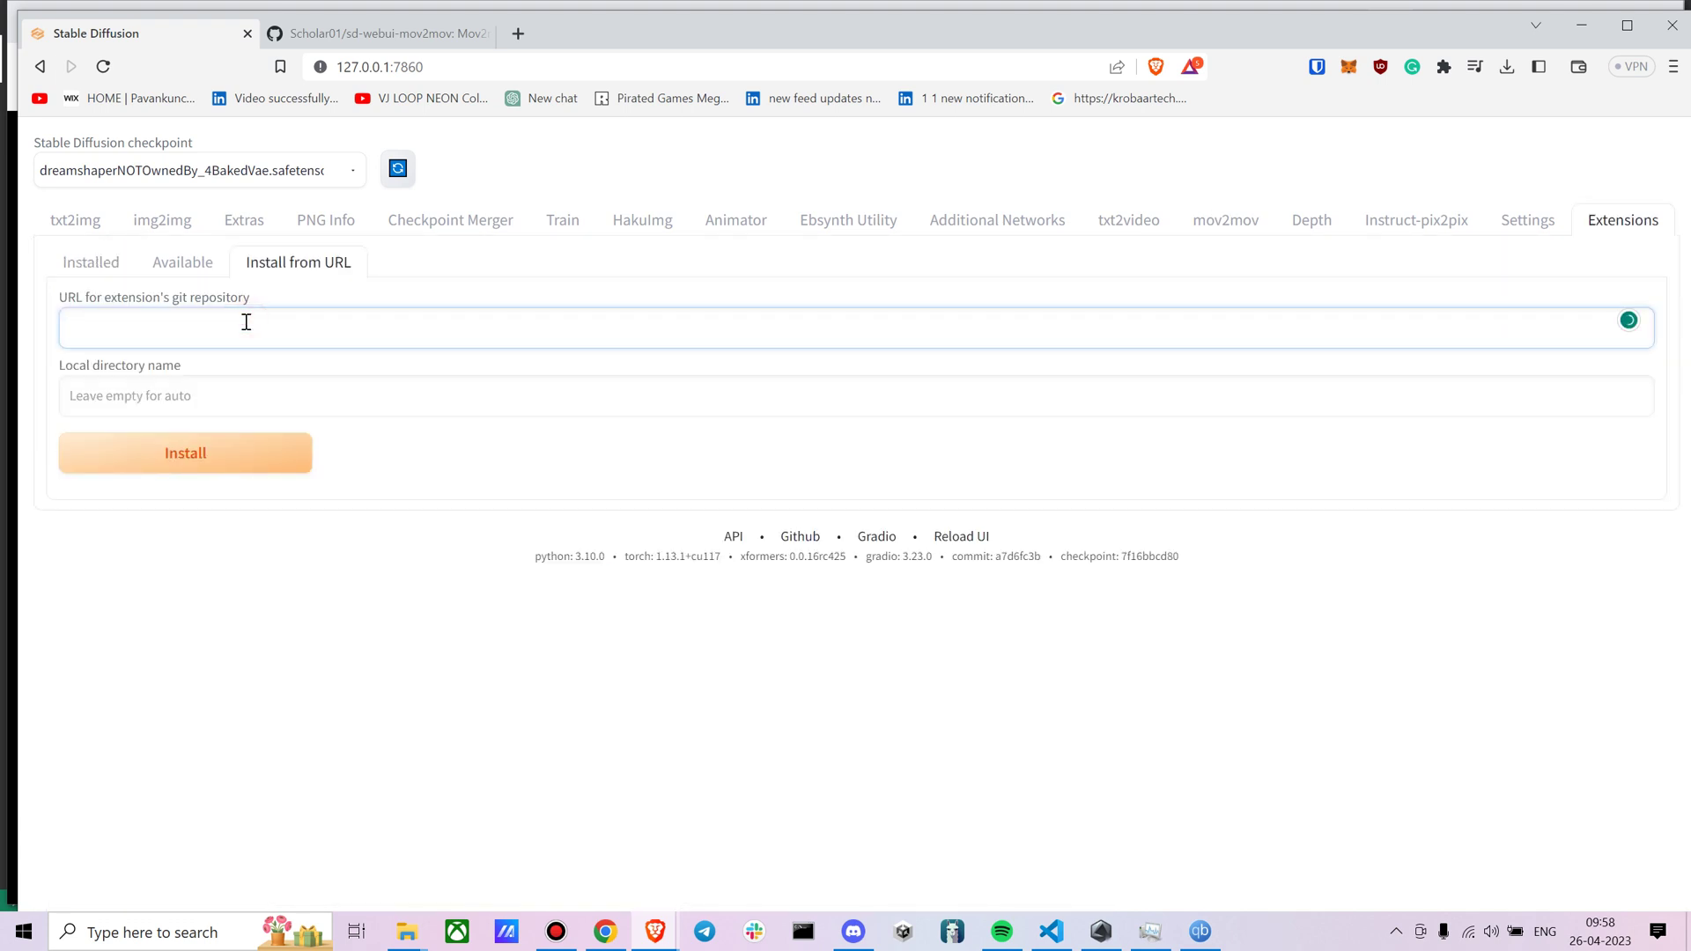
key(ctrl+v)
click(145, 452)
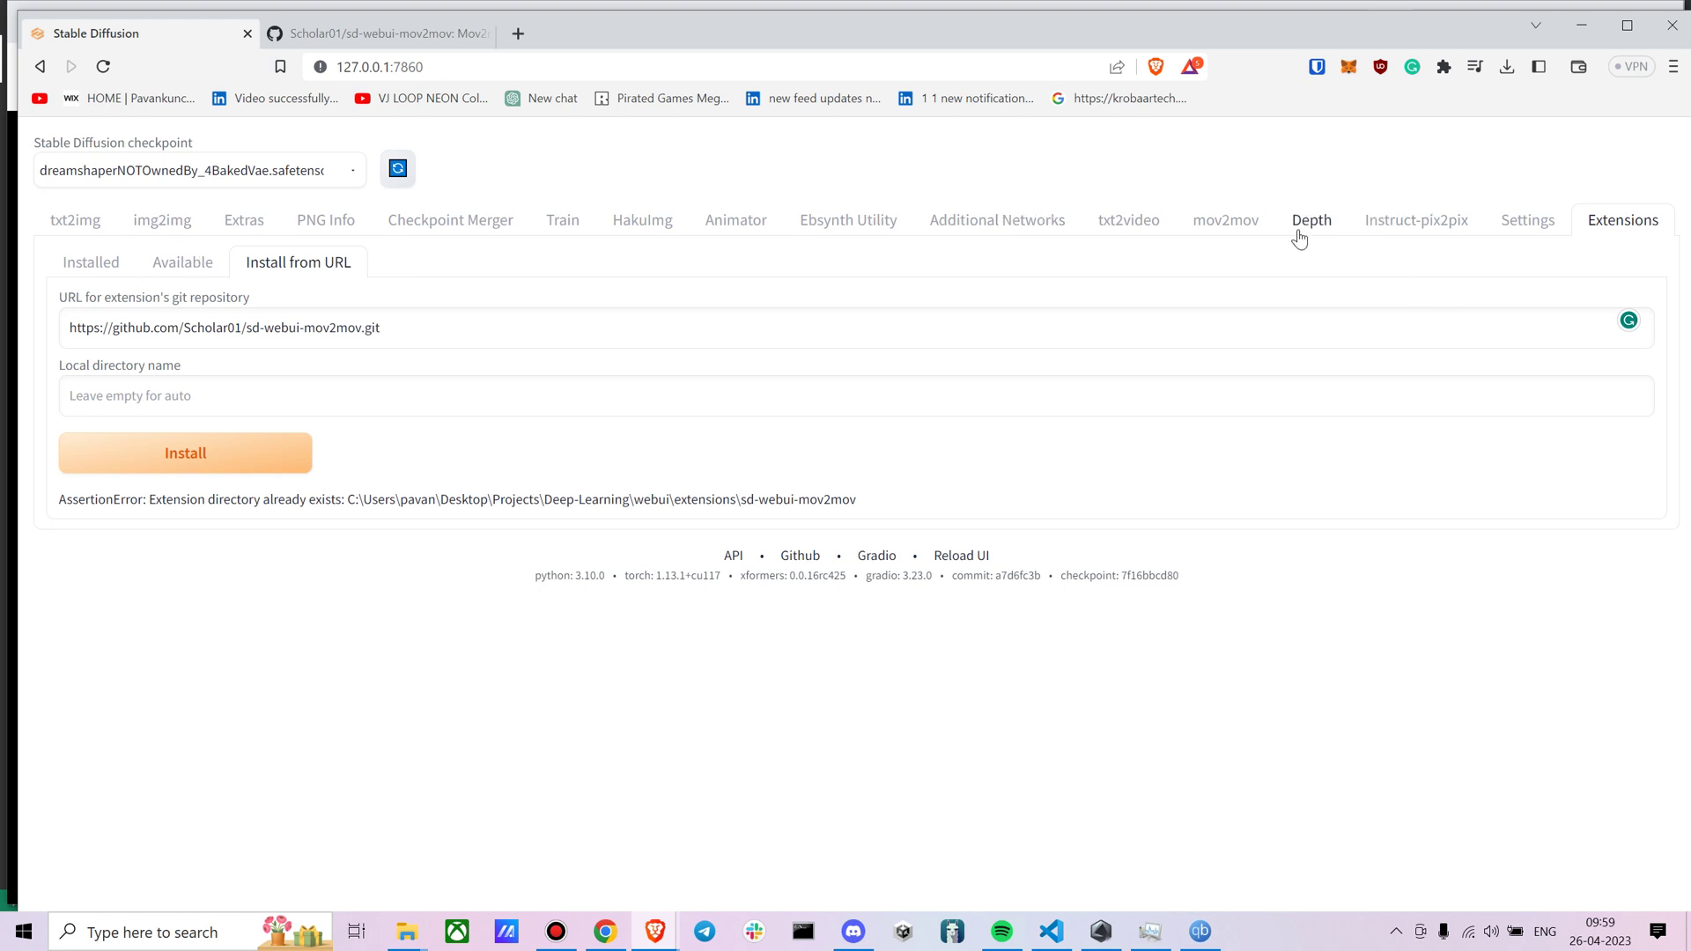
click(1227, 220)
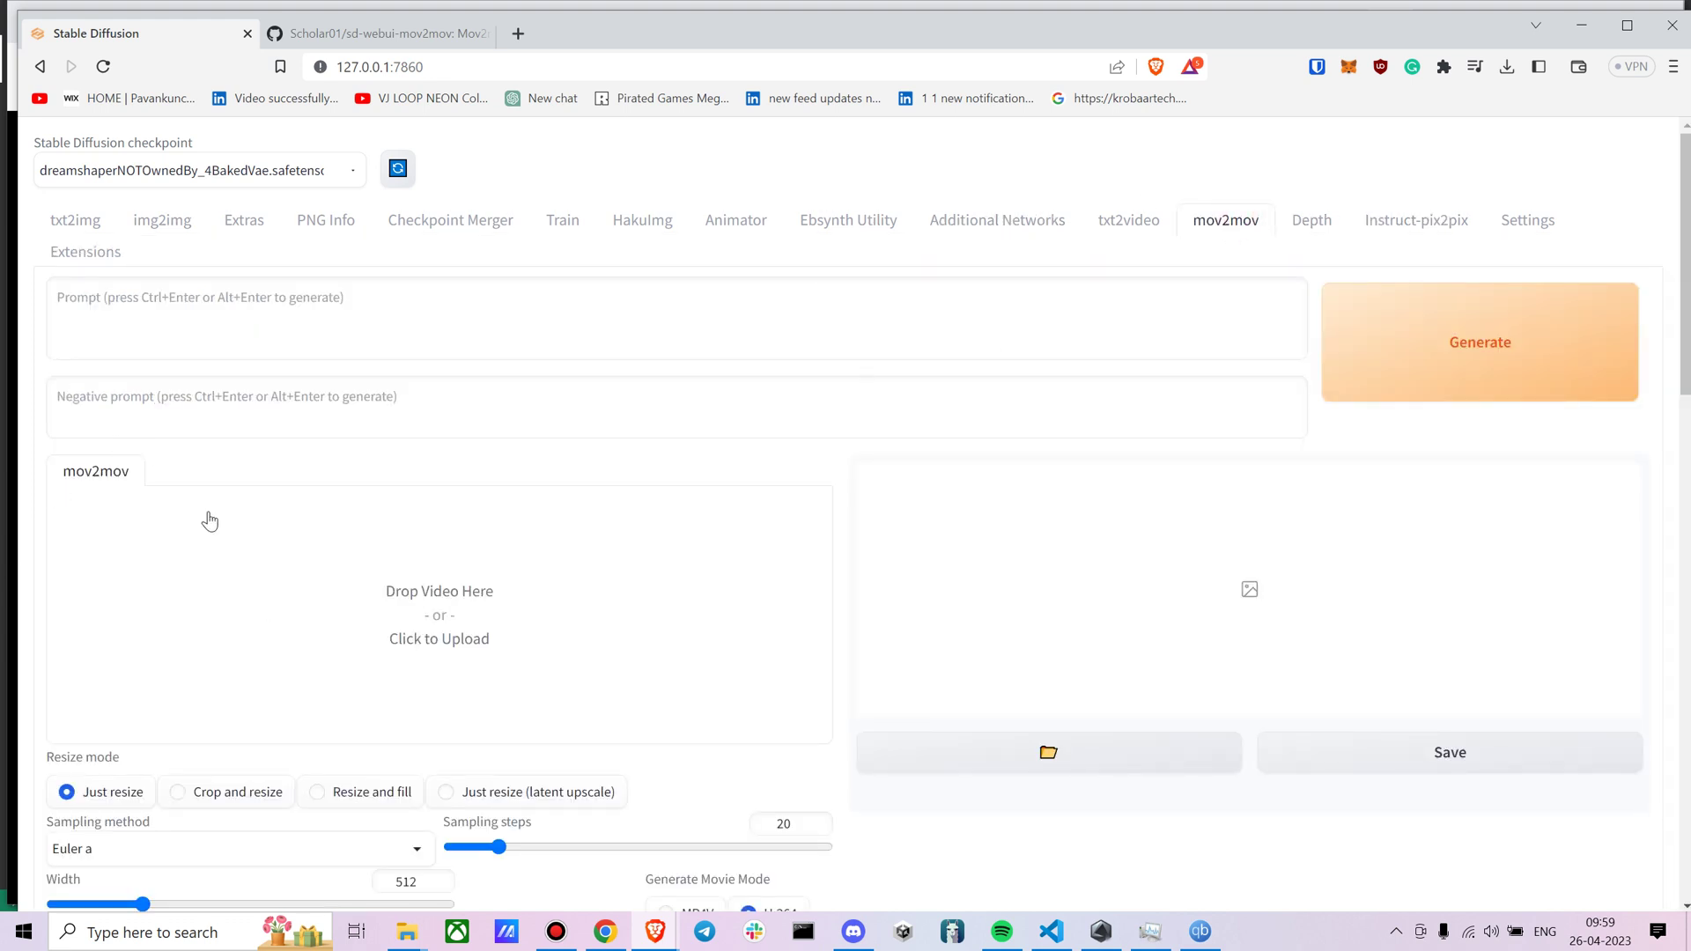
Open the webui videos folder in File Explorer and preview dear.mp4.
scroll(317, 621, down, 2)
scroll(597, 495, up, 2)
scroll(348, 711, down, 2)
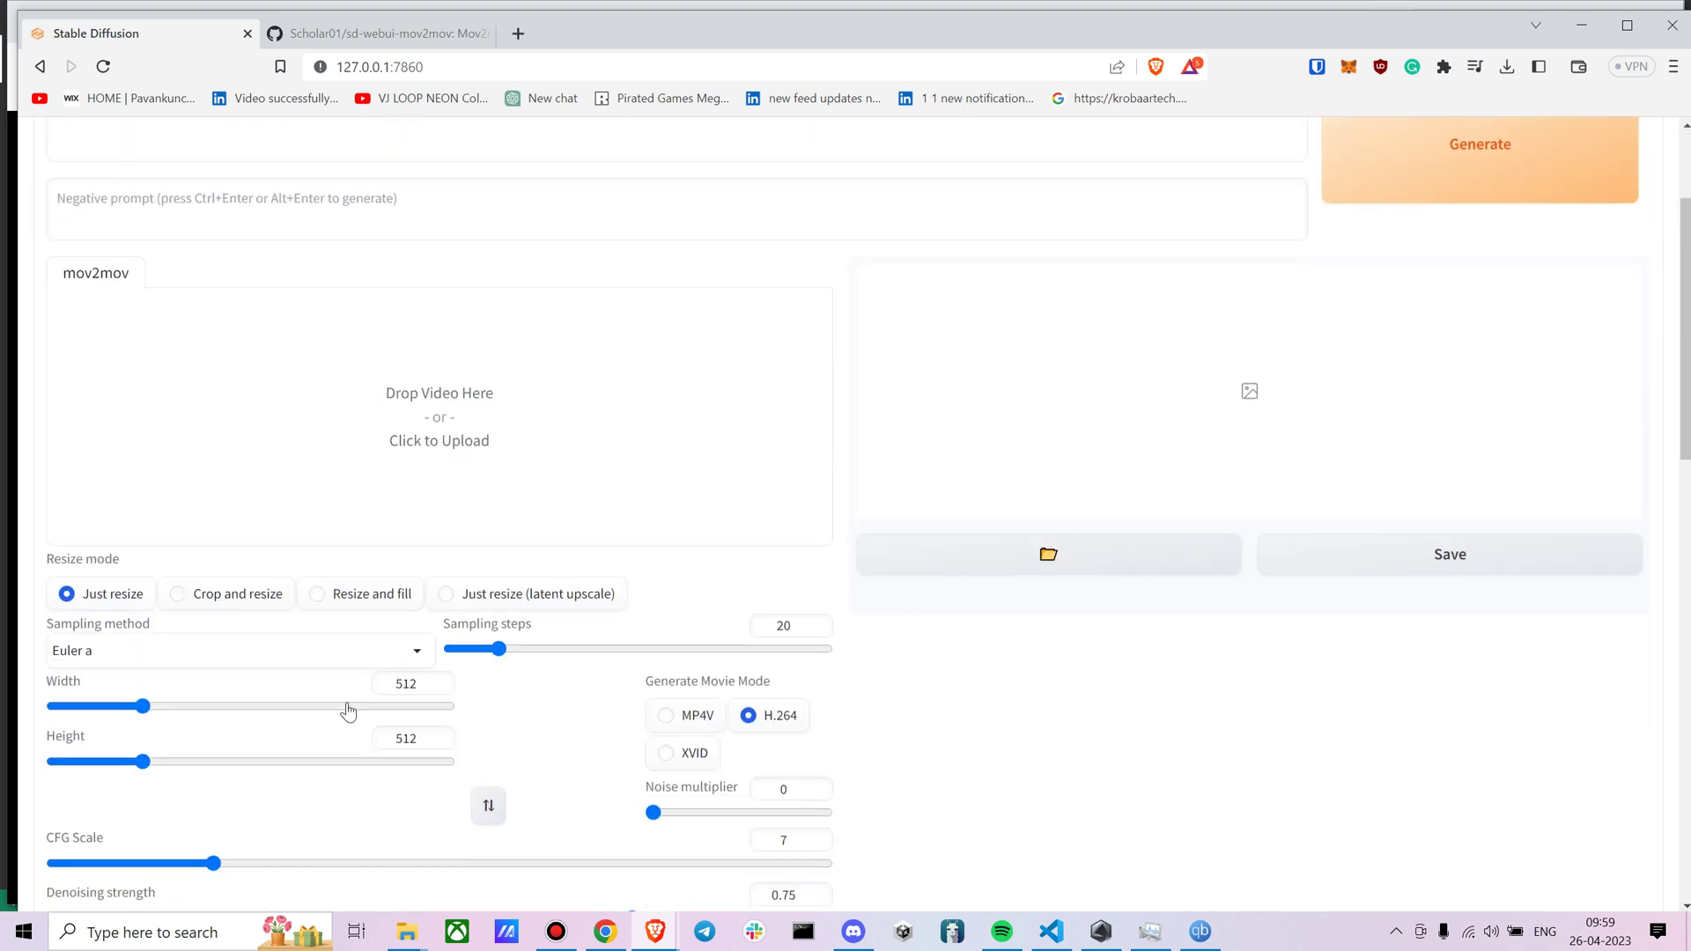
mouse_move(407, 932)
click(264, 823)
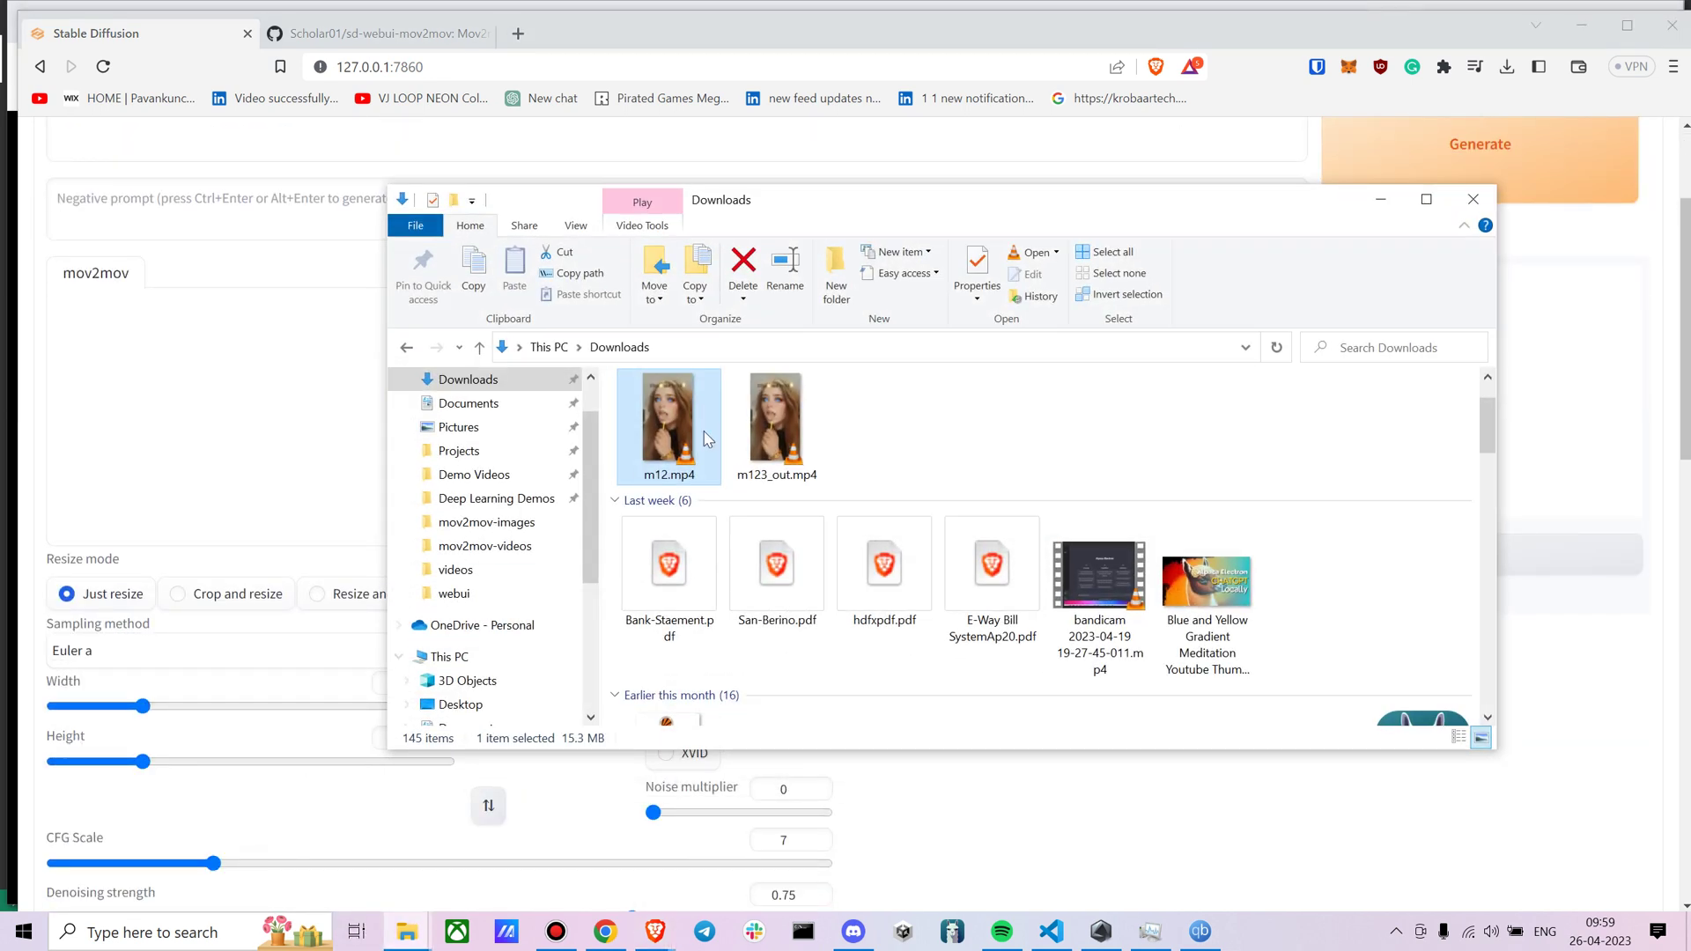
click(508, 579)
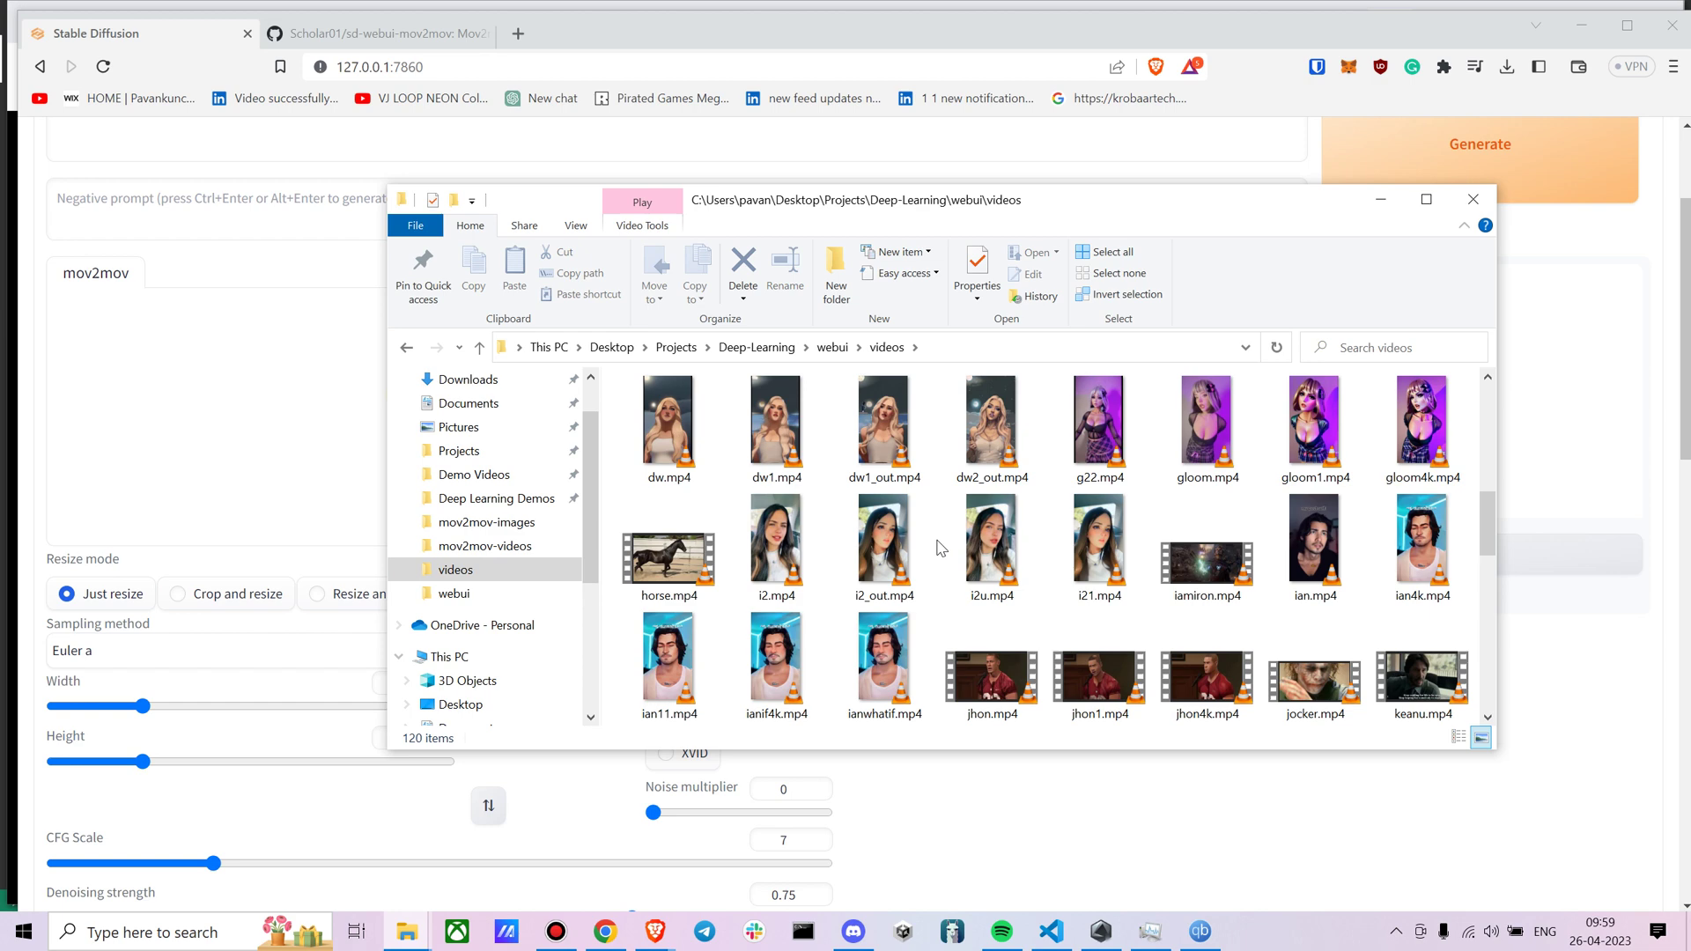
scroll(940, 548, down, 5)
key(F4)
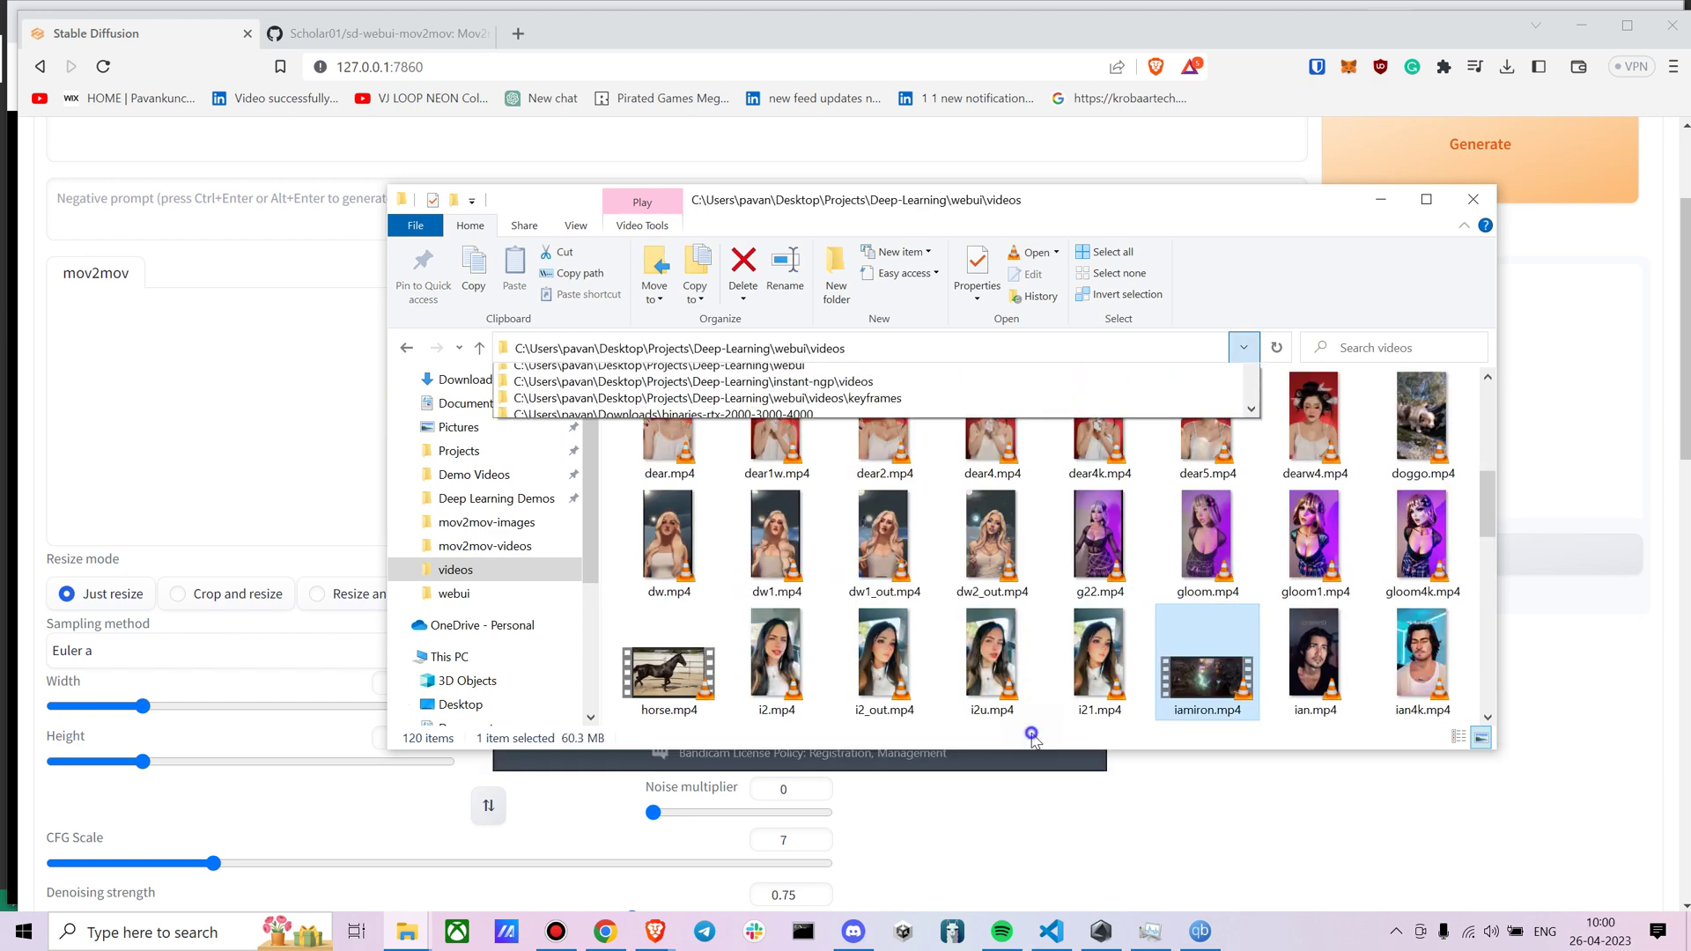
click(994, 747)
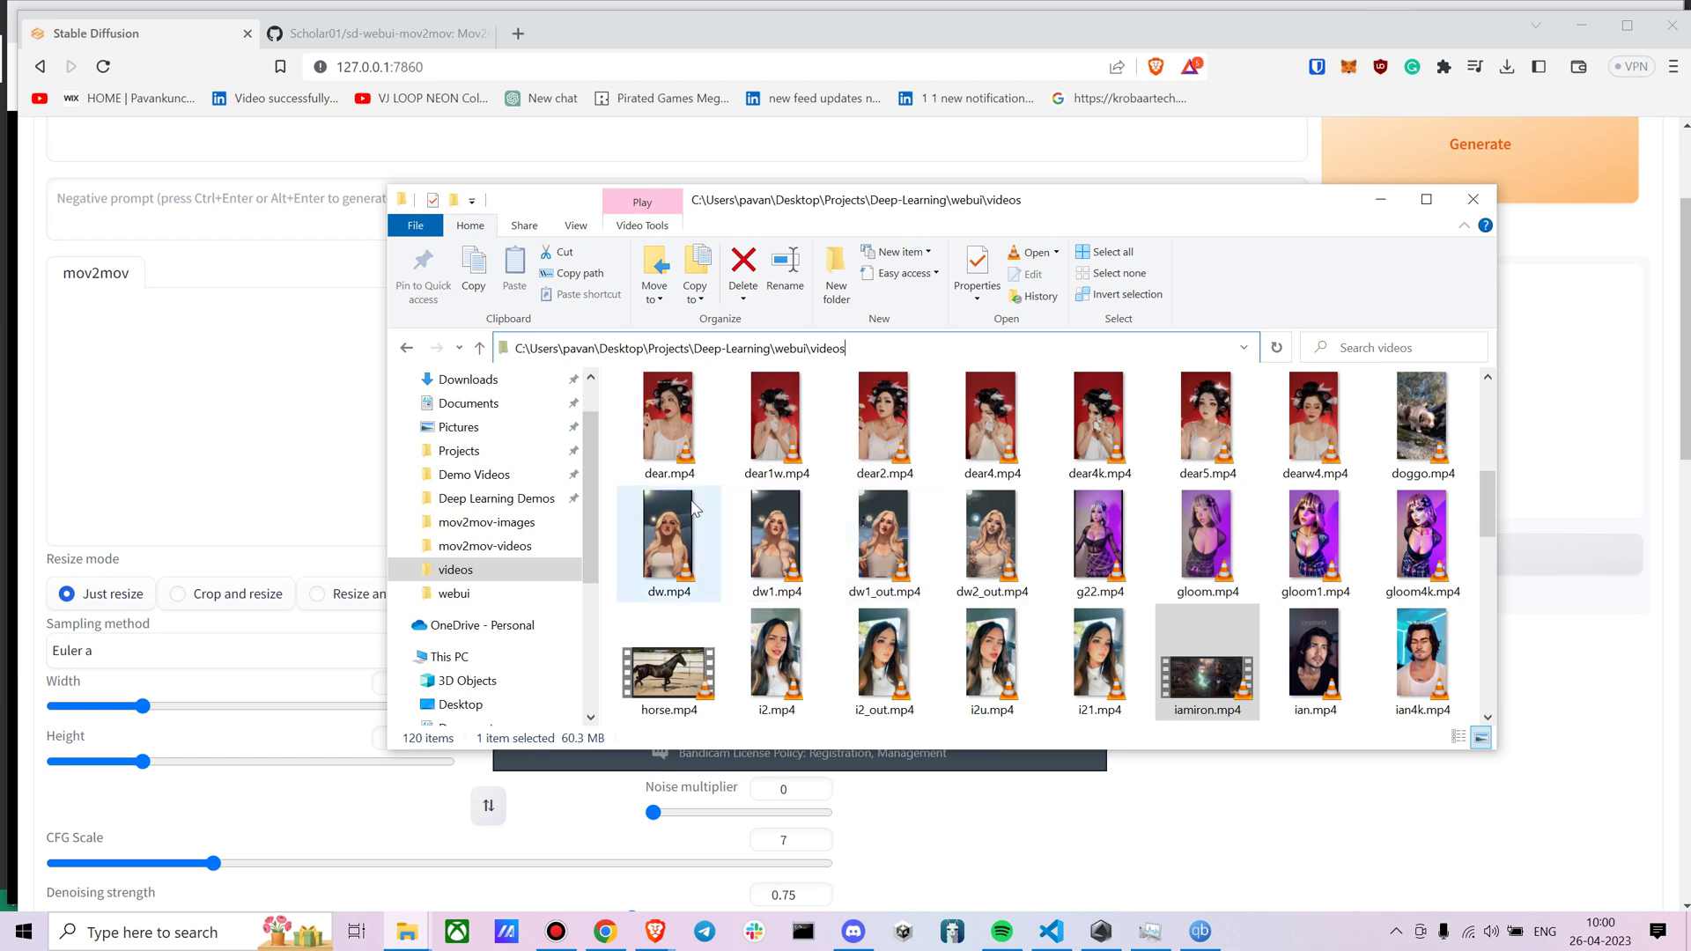
click(680, 425)
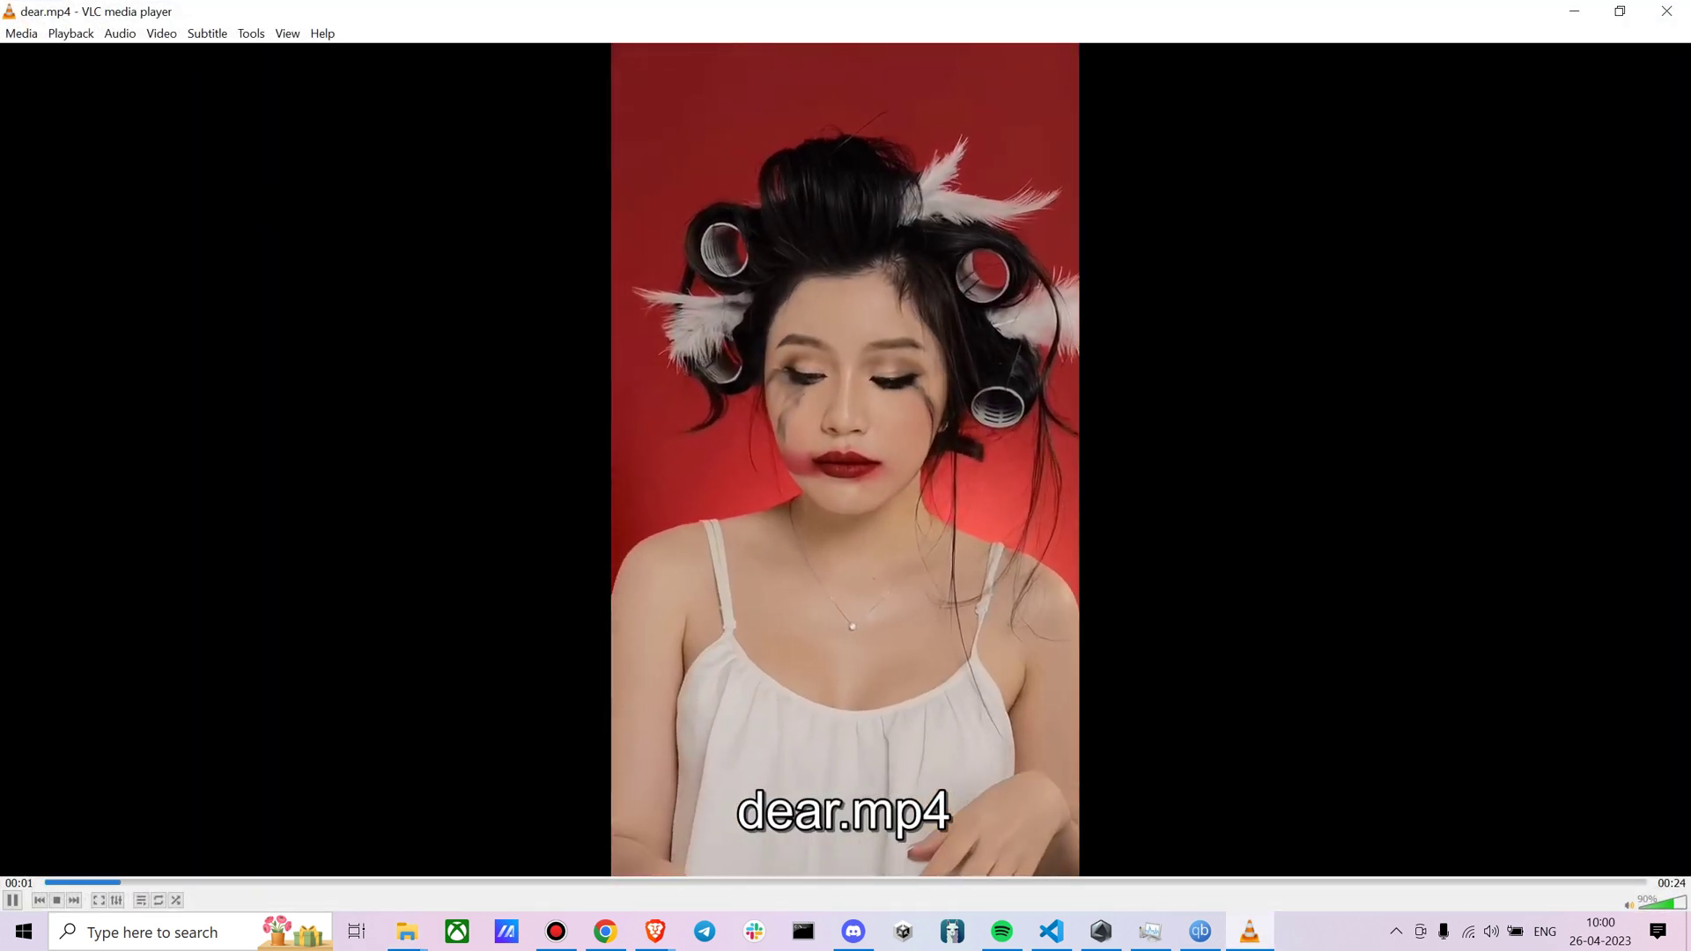
click(1666, 11)
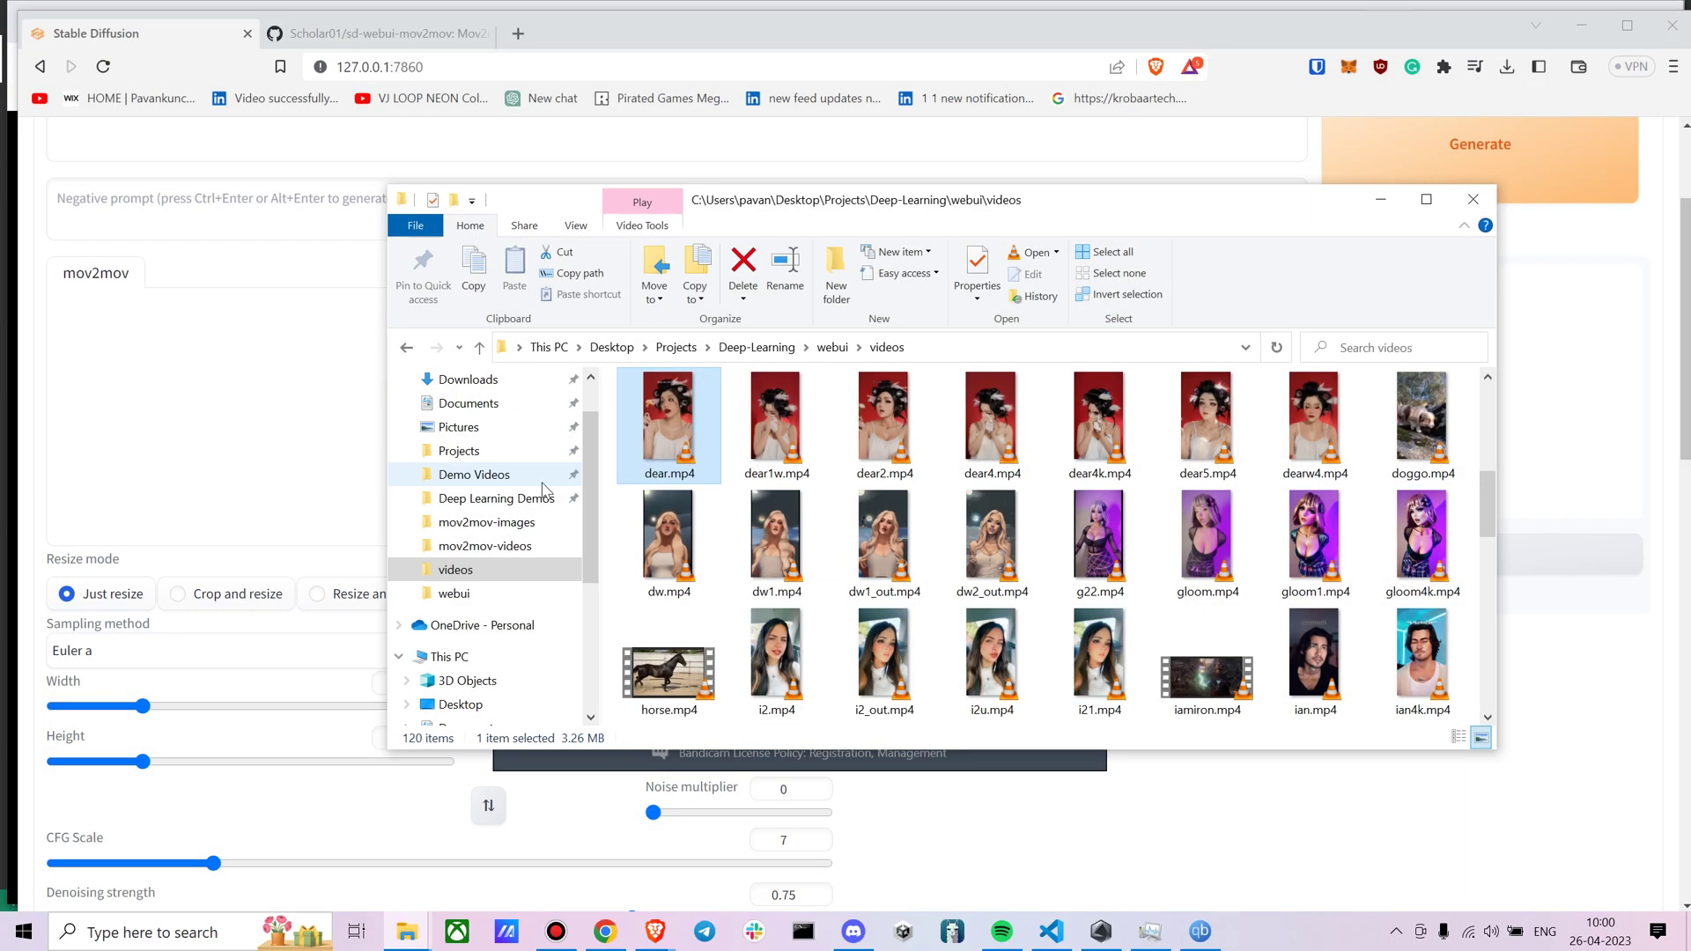
Check dear.mp4's Properties details: 720×1280 at 30 frames/second.
right_click(689, 407)
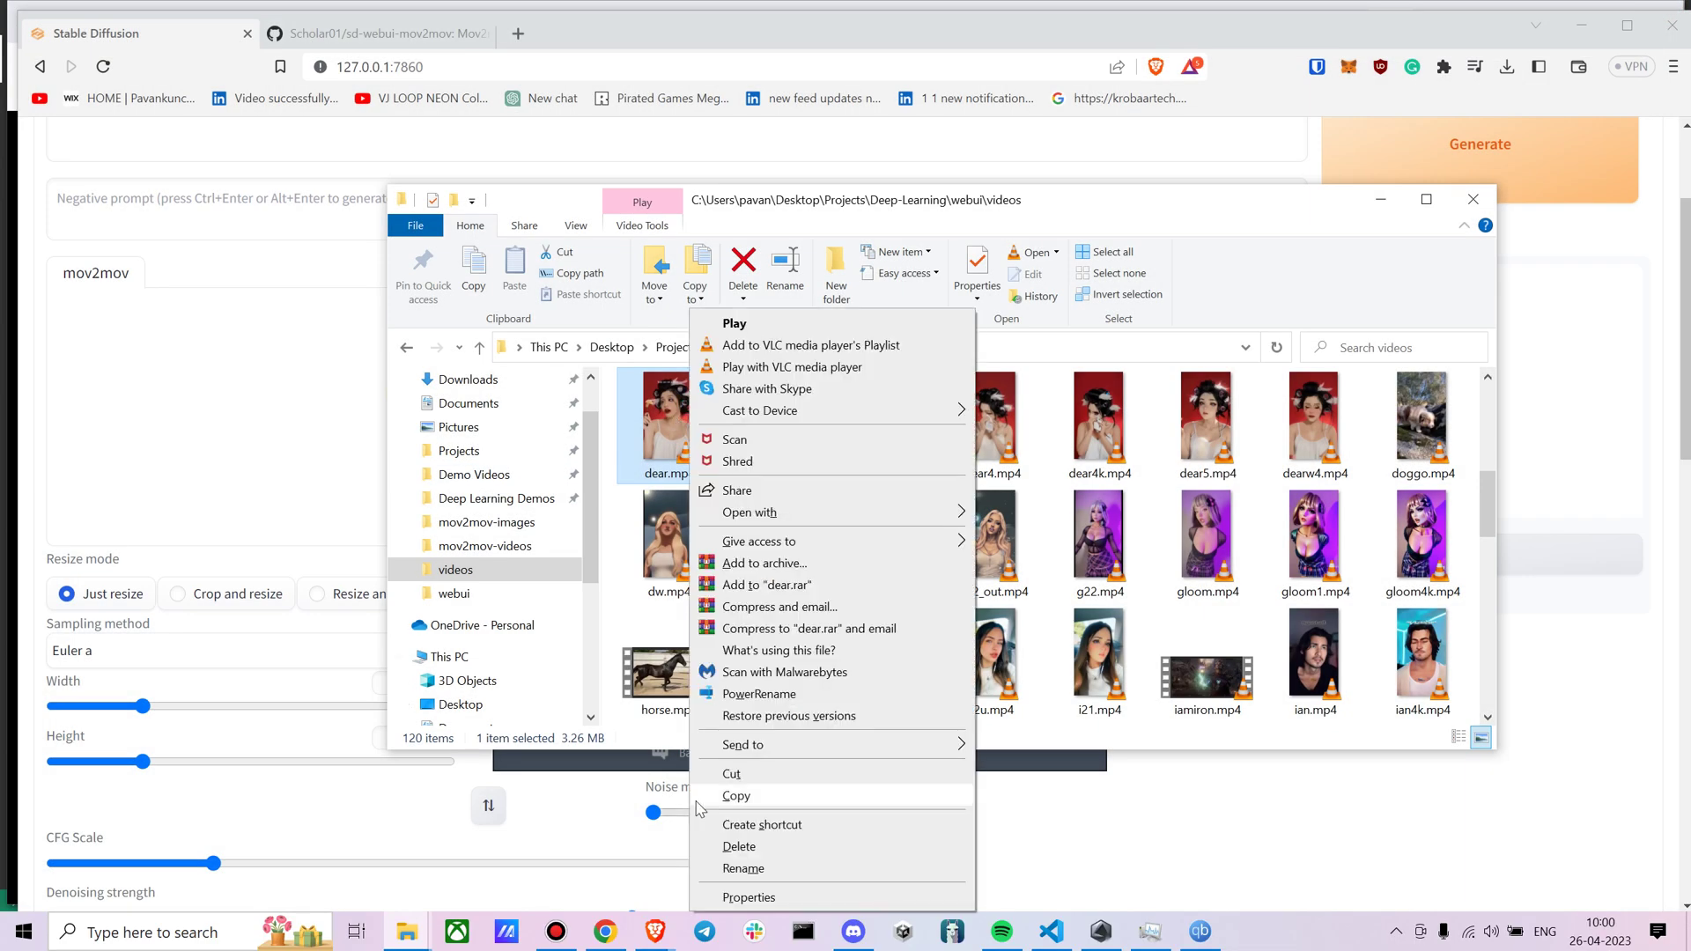
click(748, 898)
click(825, 436)
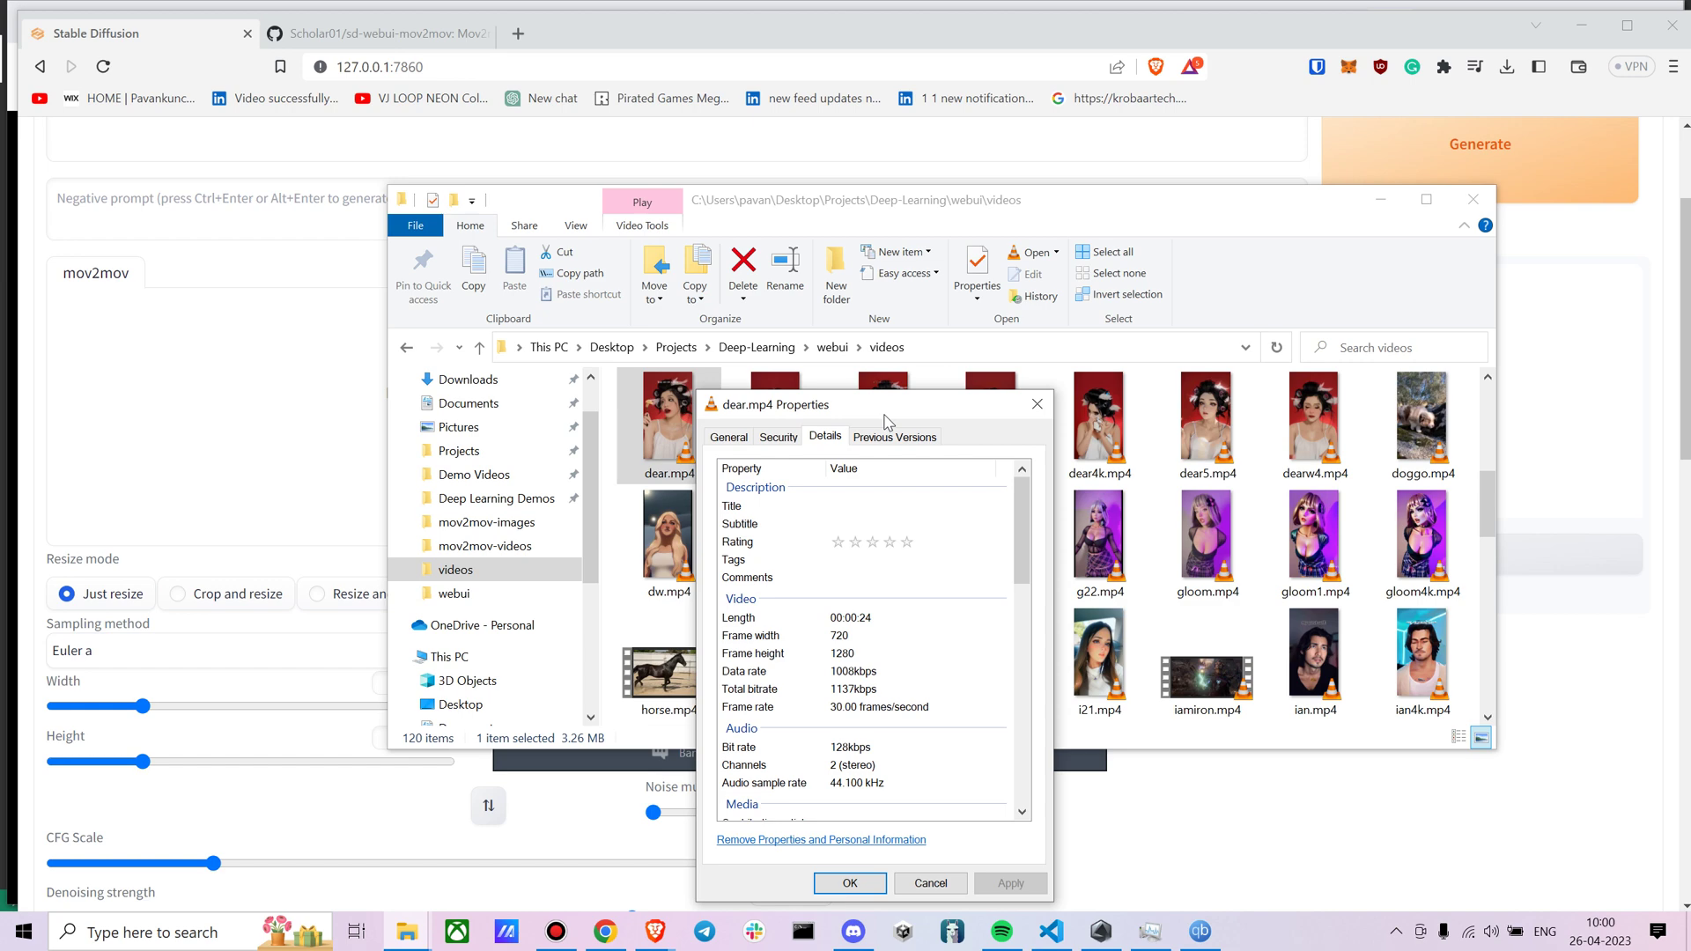
click(1037, 404)
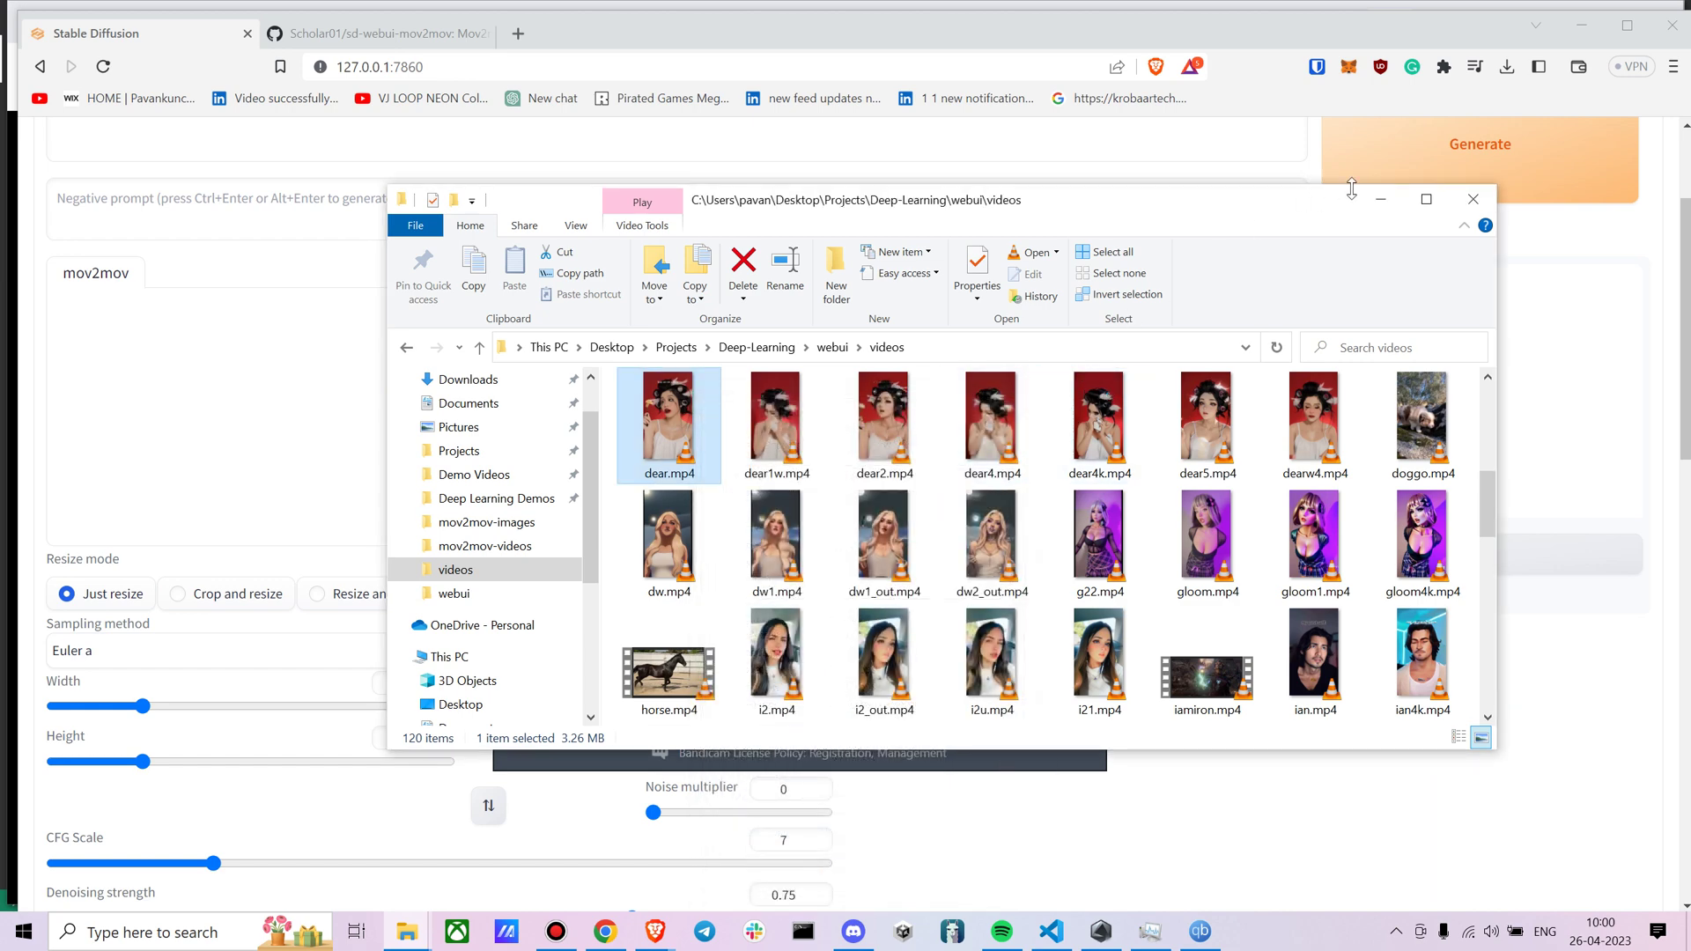
click(1381, 199)
Raise the mov2mov output height to 896, keeping the width at 512.
click(198, 679)
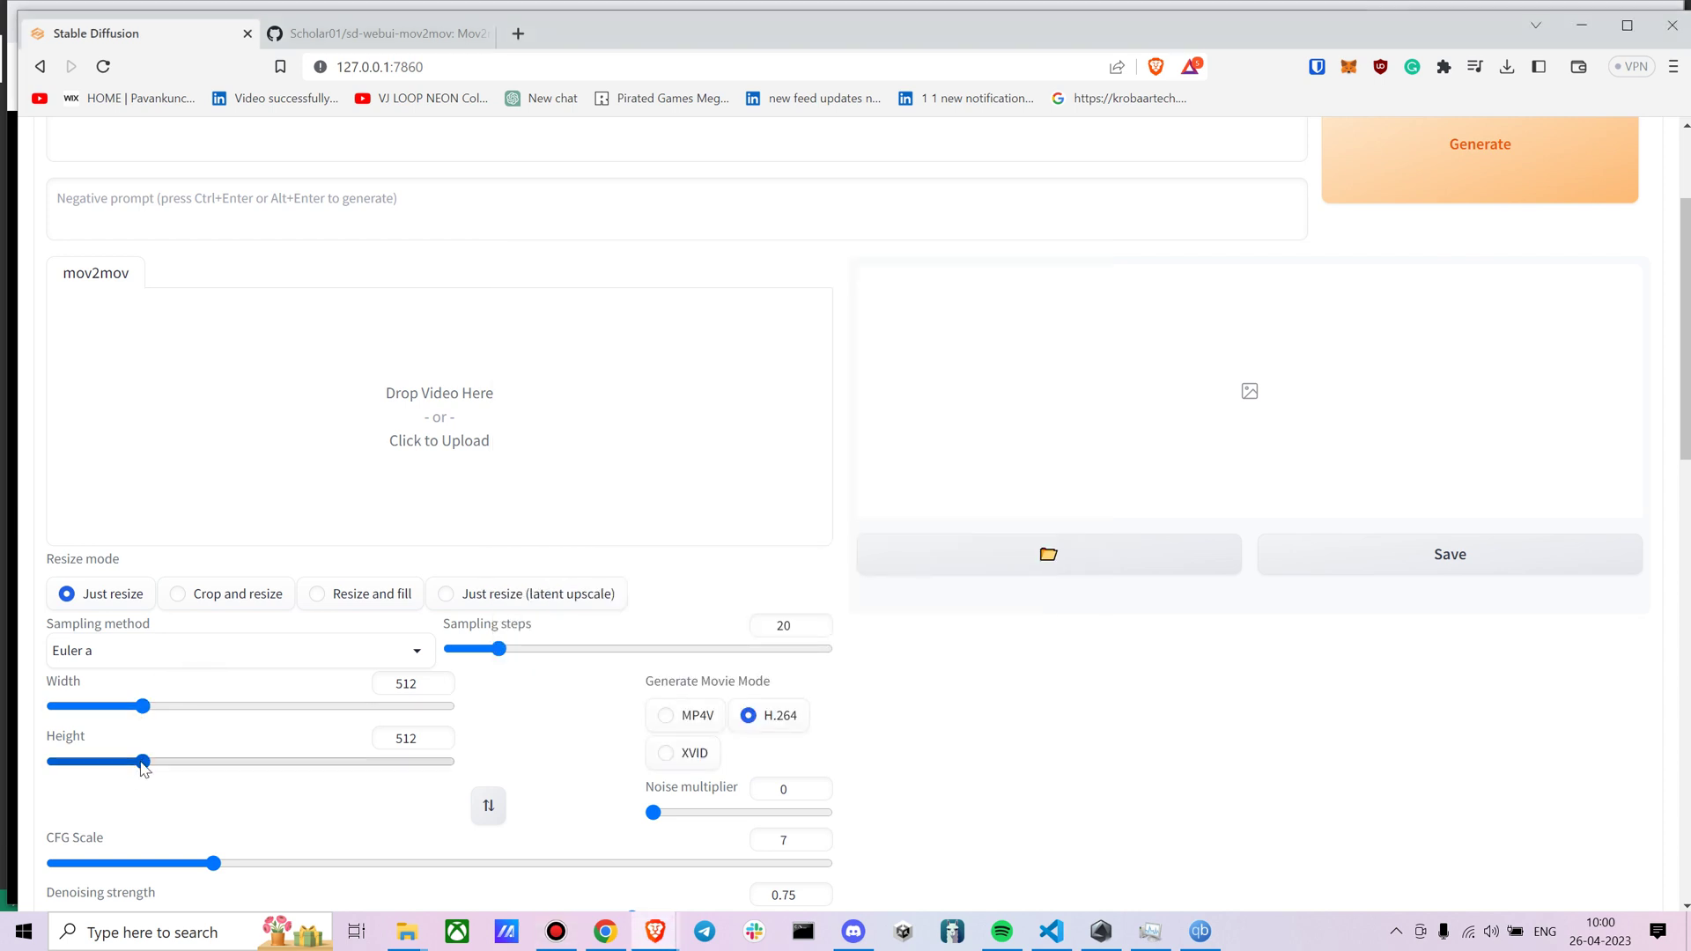
drag(143, 761, 222, 767)
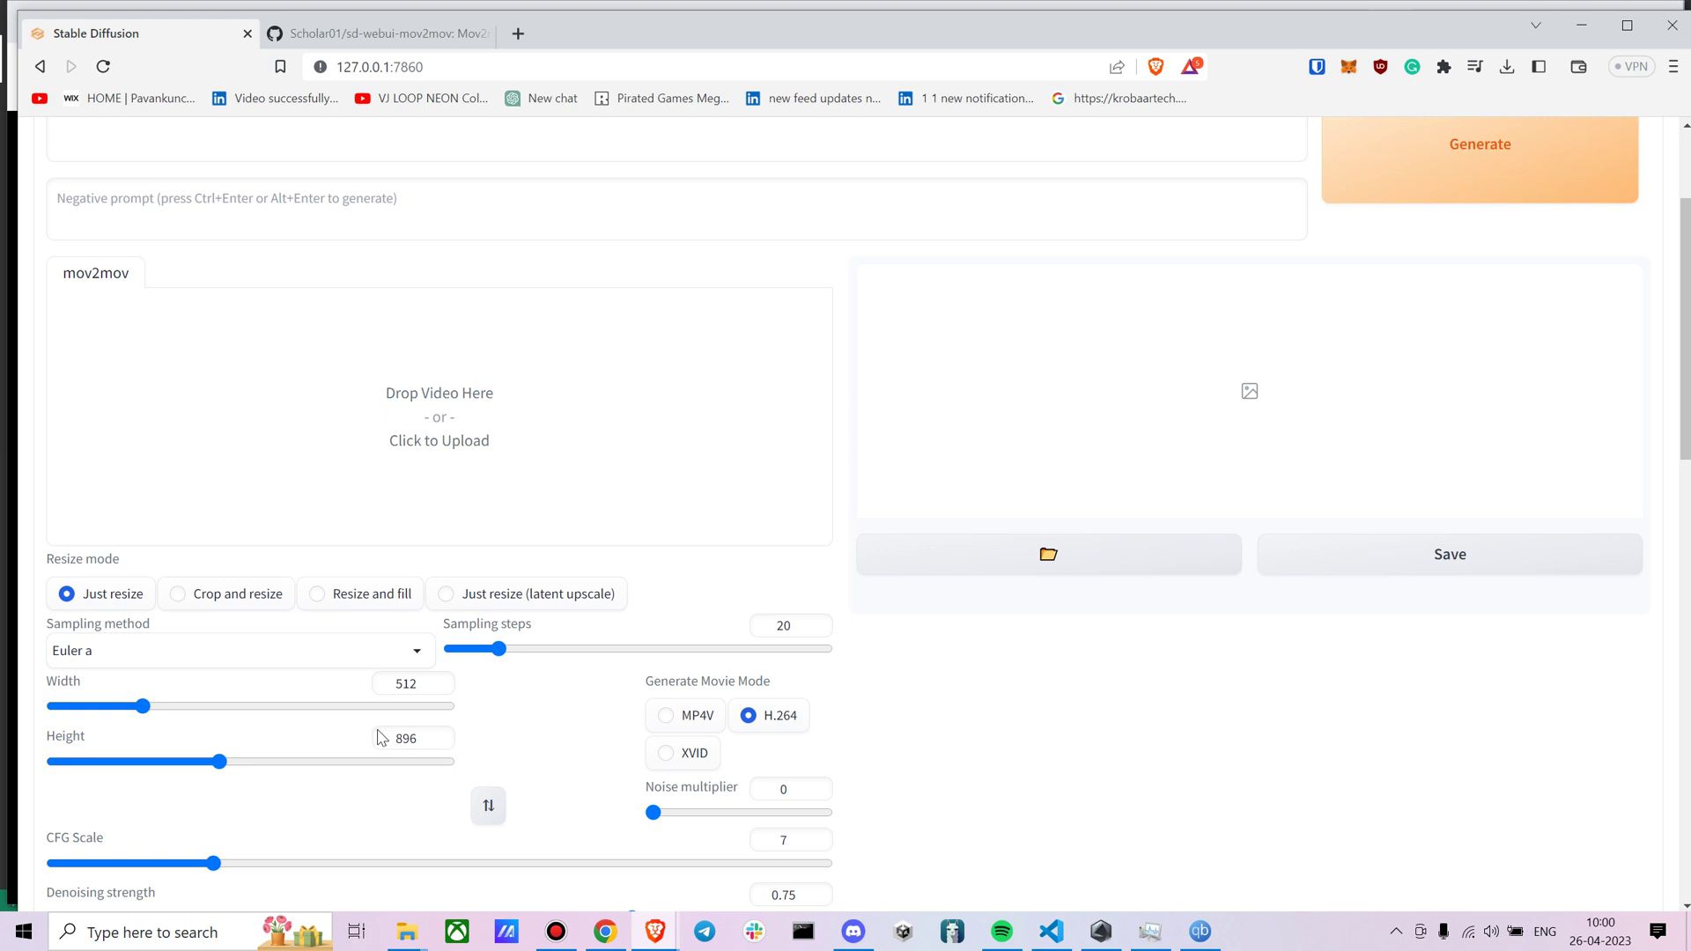
mouse_move(406, 932)
click(342, 861)
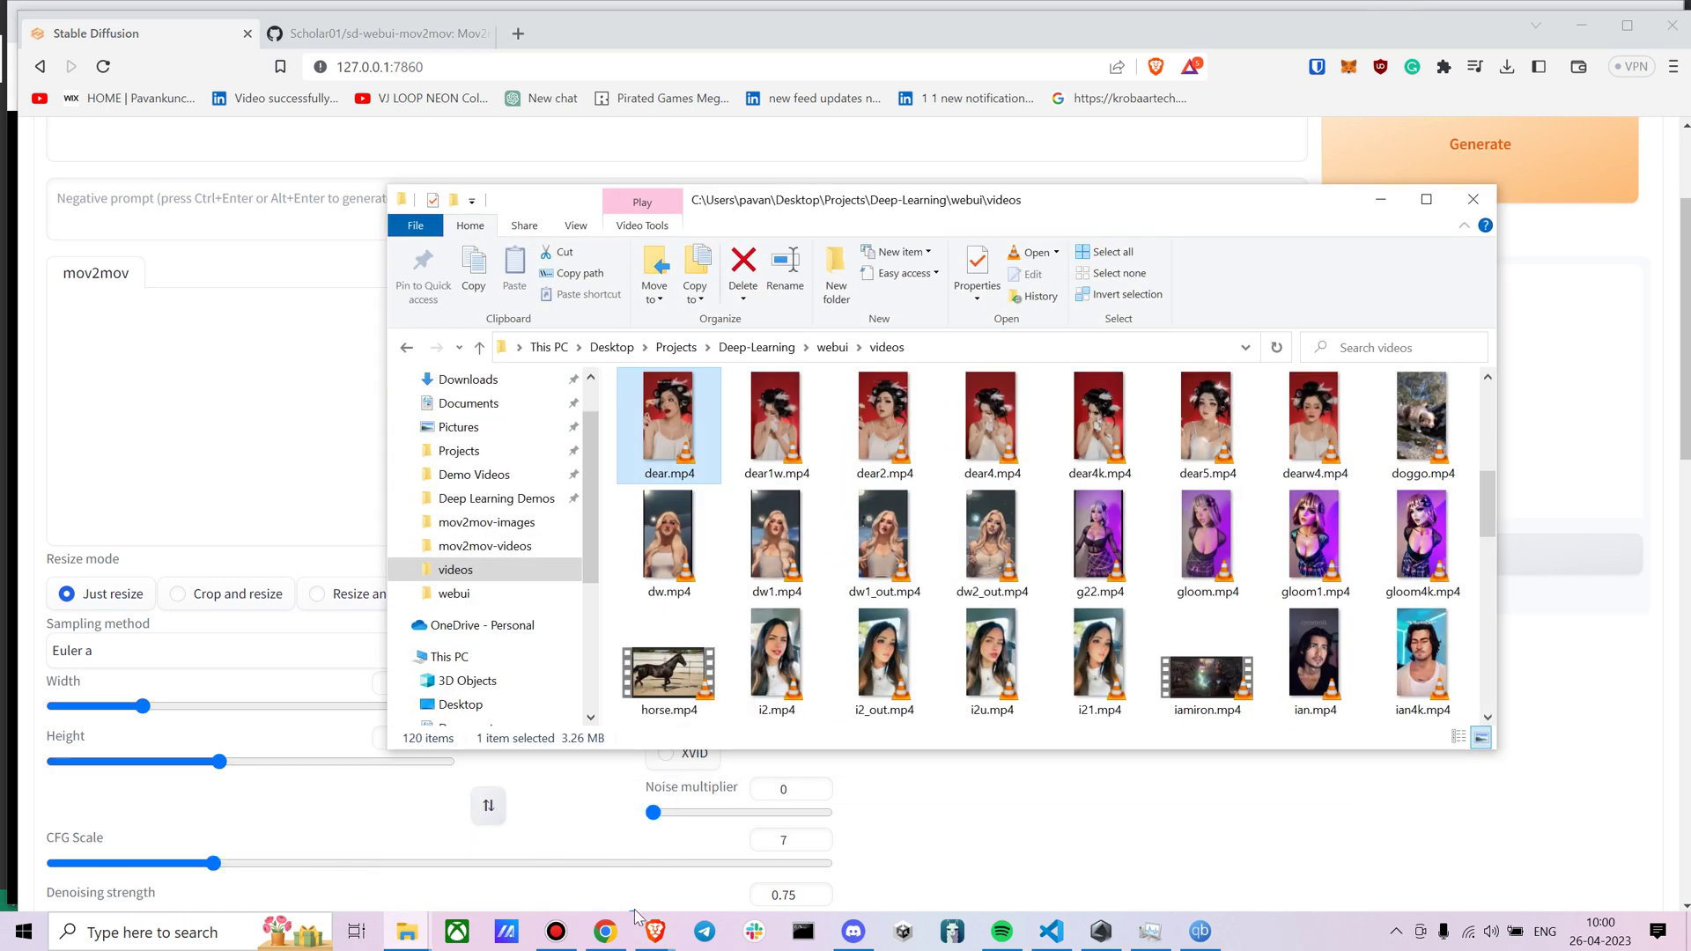
Search Civitai for 'MeinaMix' and open its model page down to the gallery.
mouse_move(654, 932)
click(607, 872)
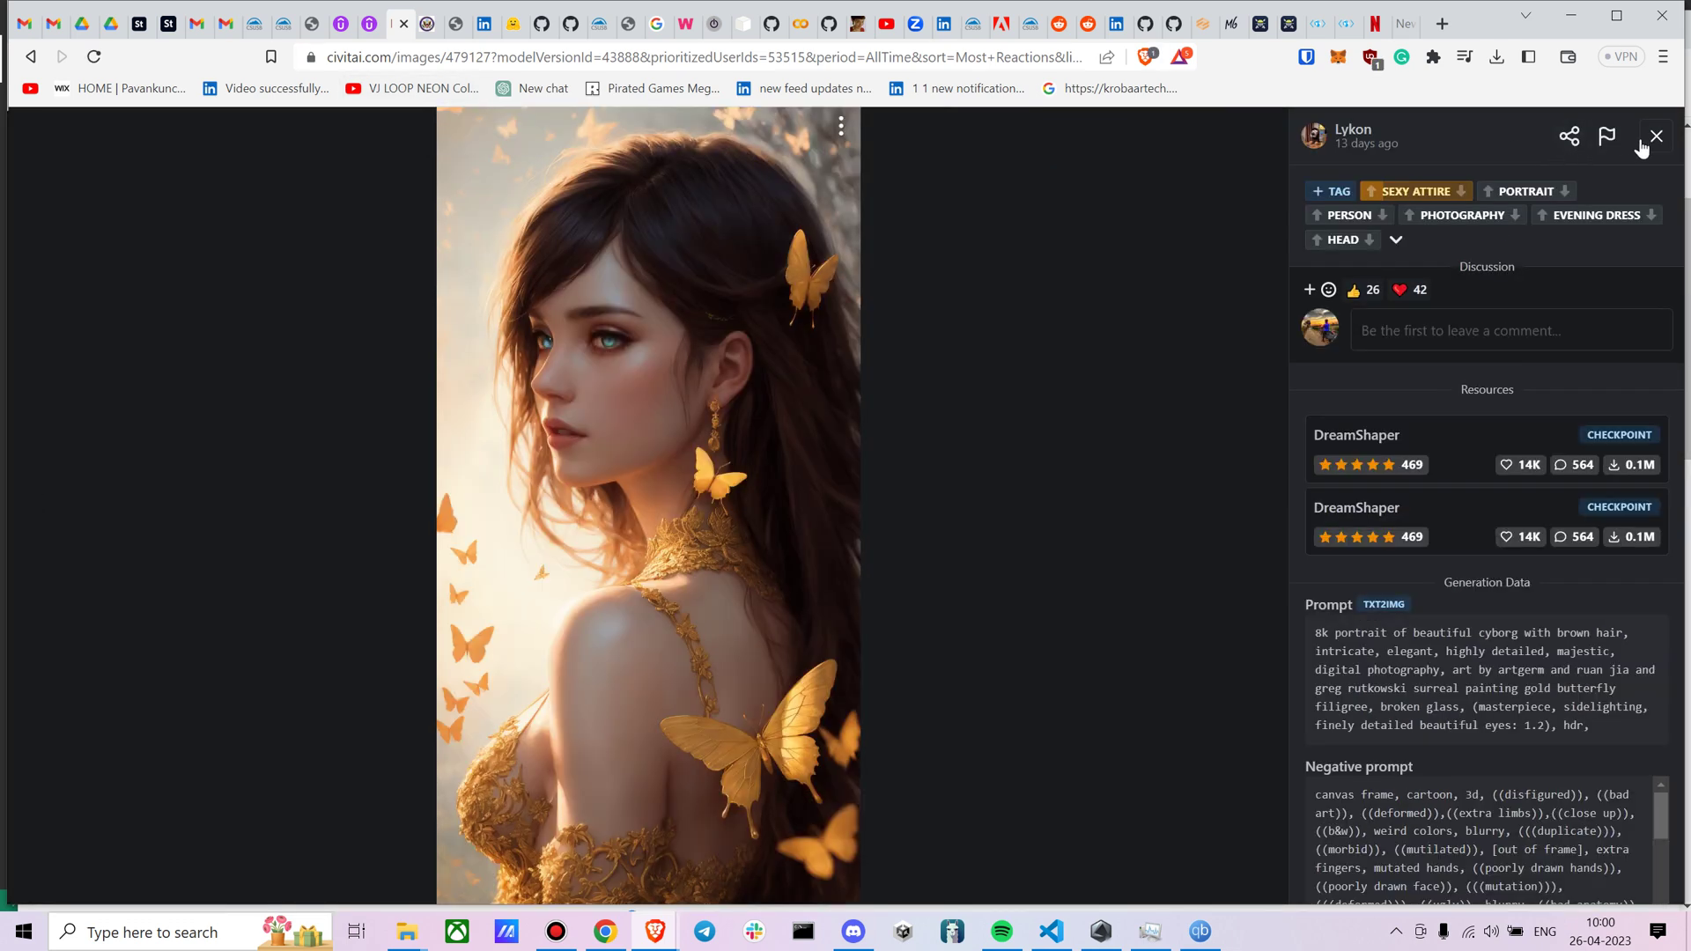
click(1656, 139)
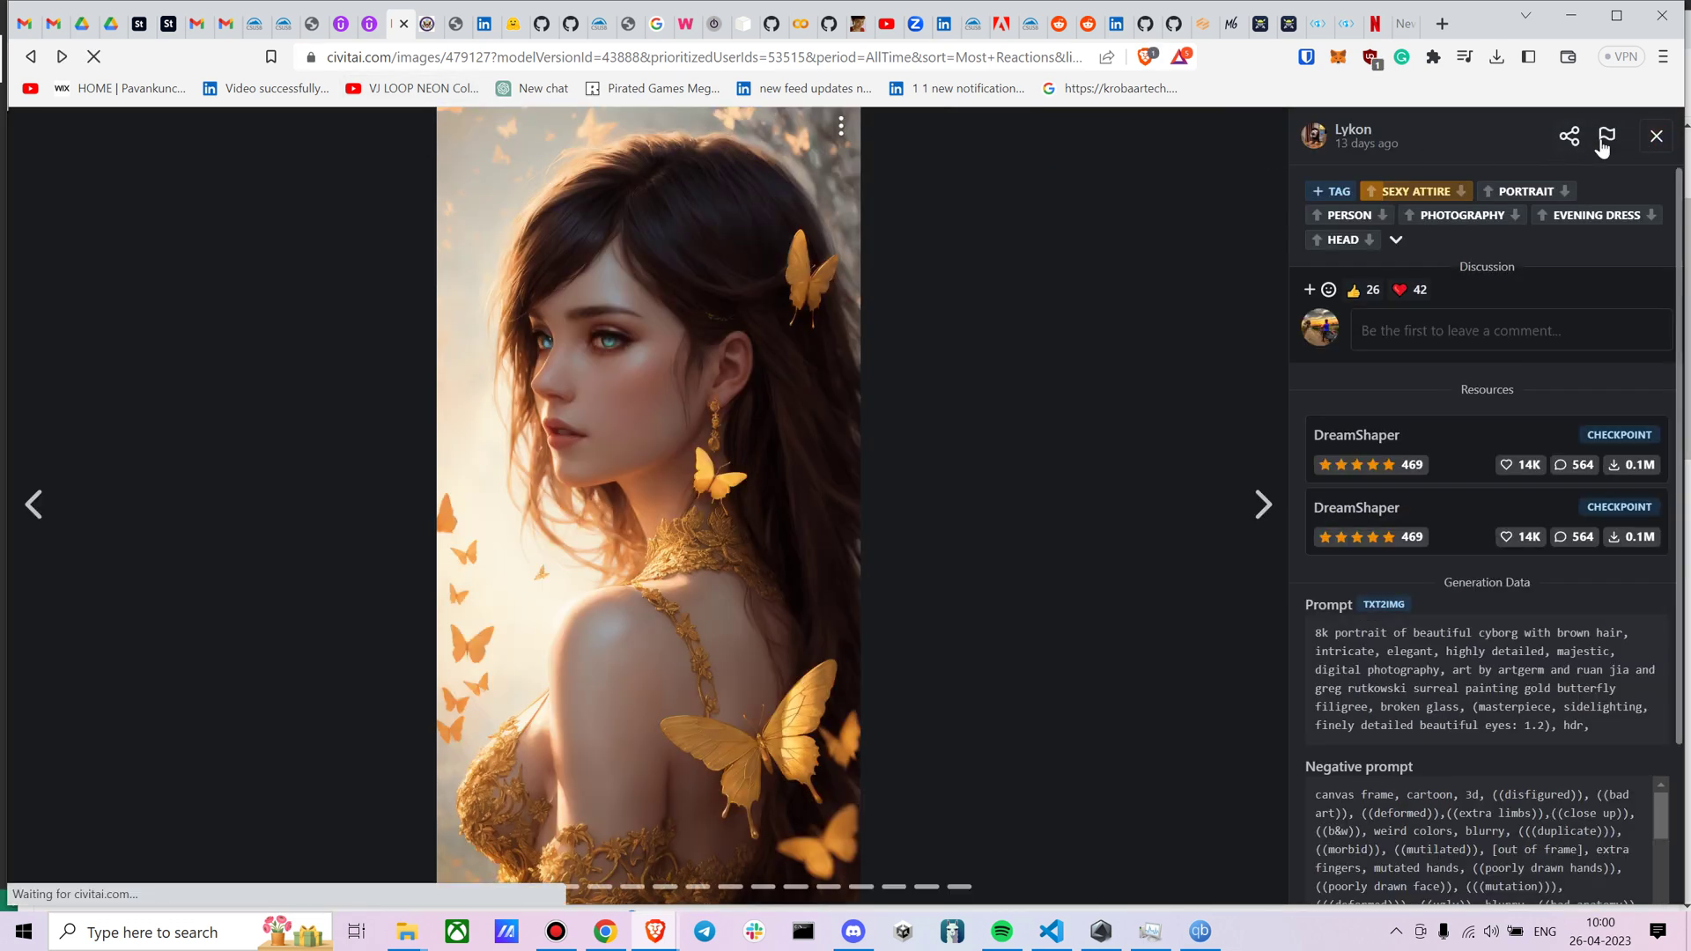
click(1655, 141)
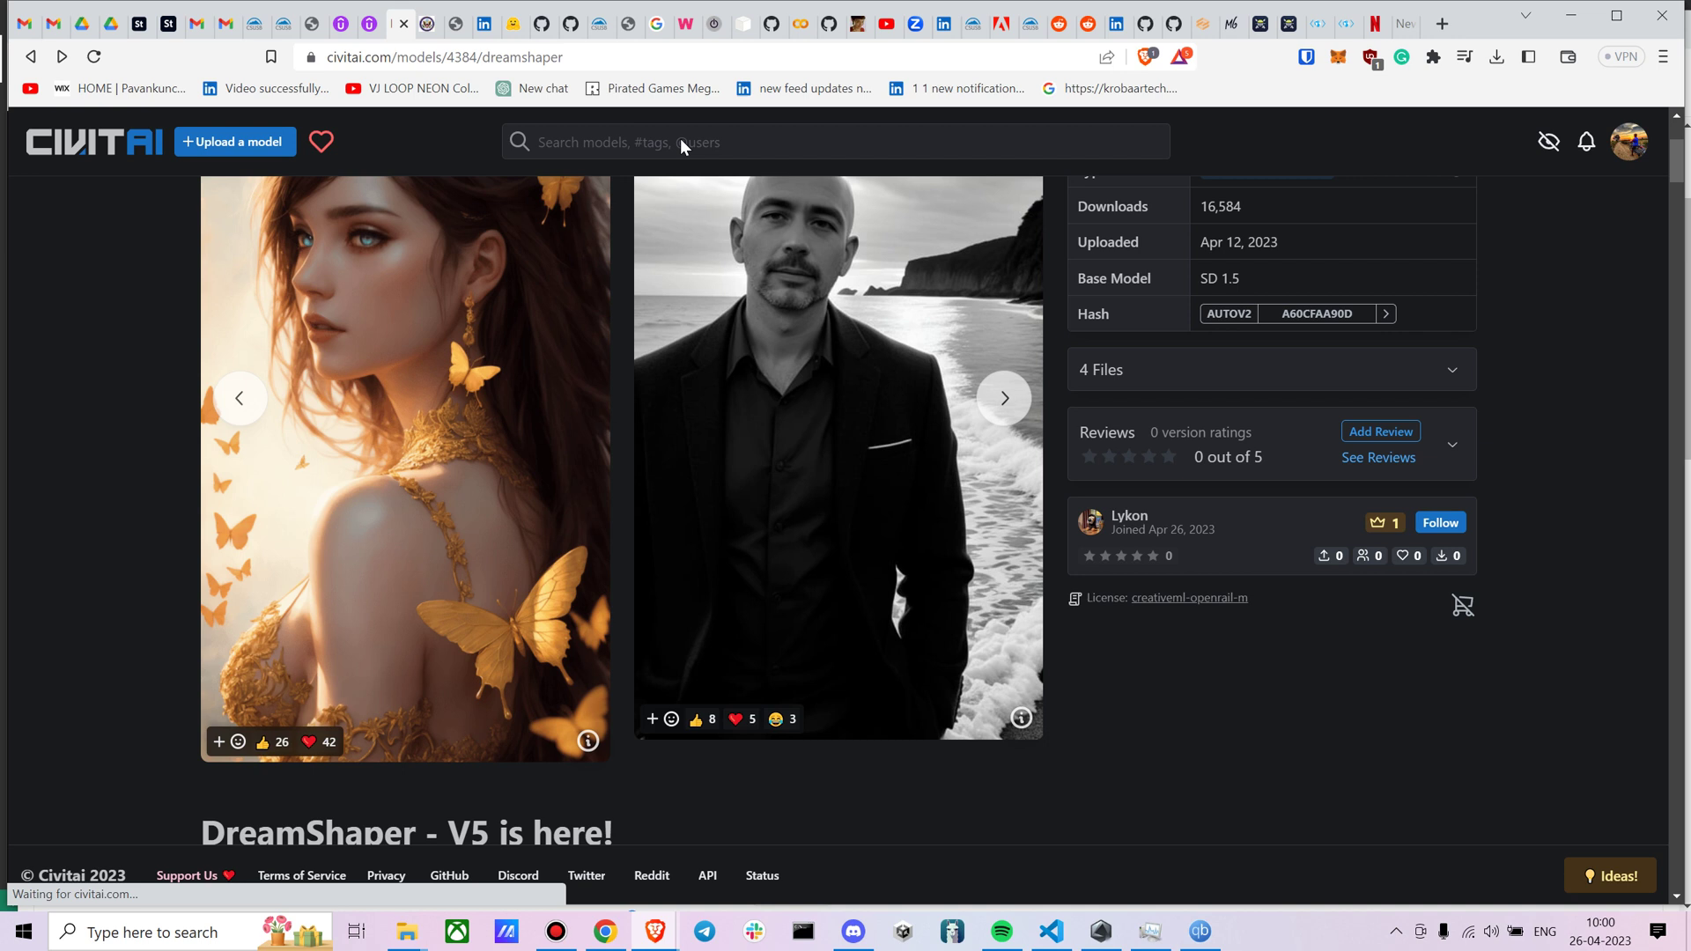
click(682, 140)
text(m)
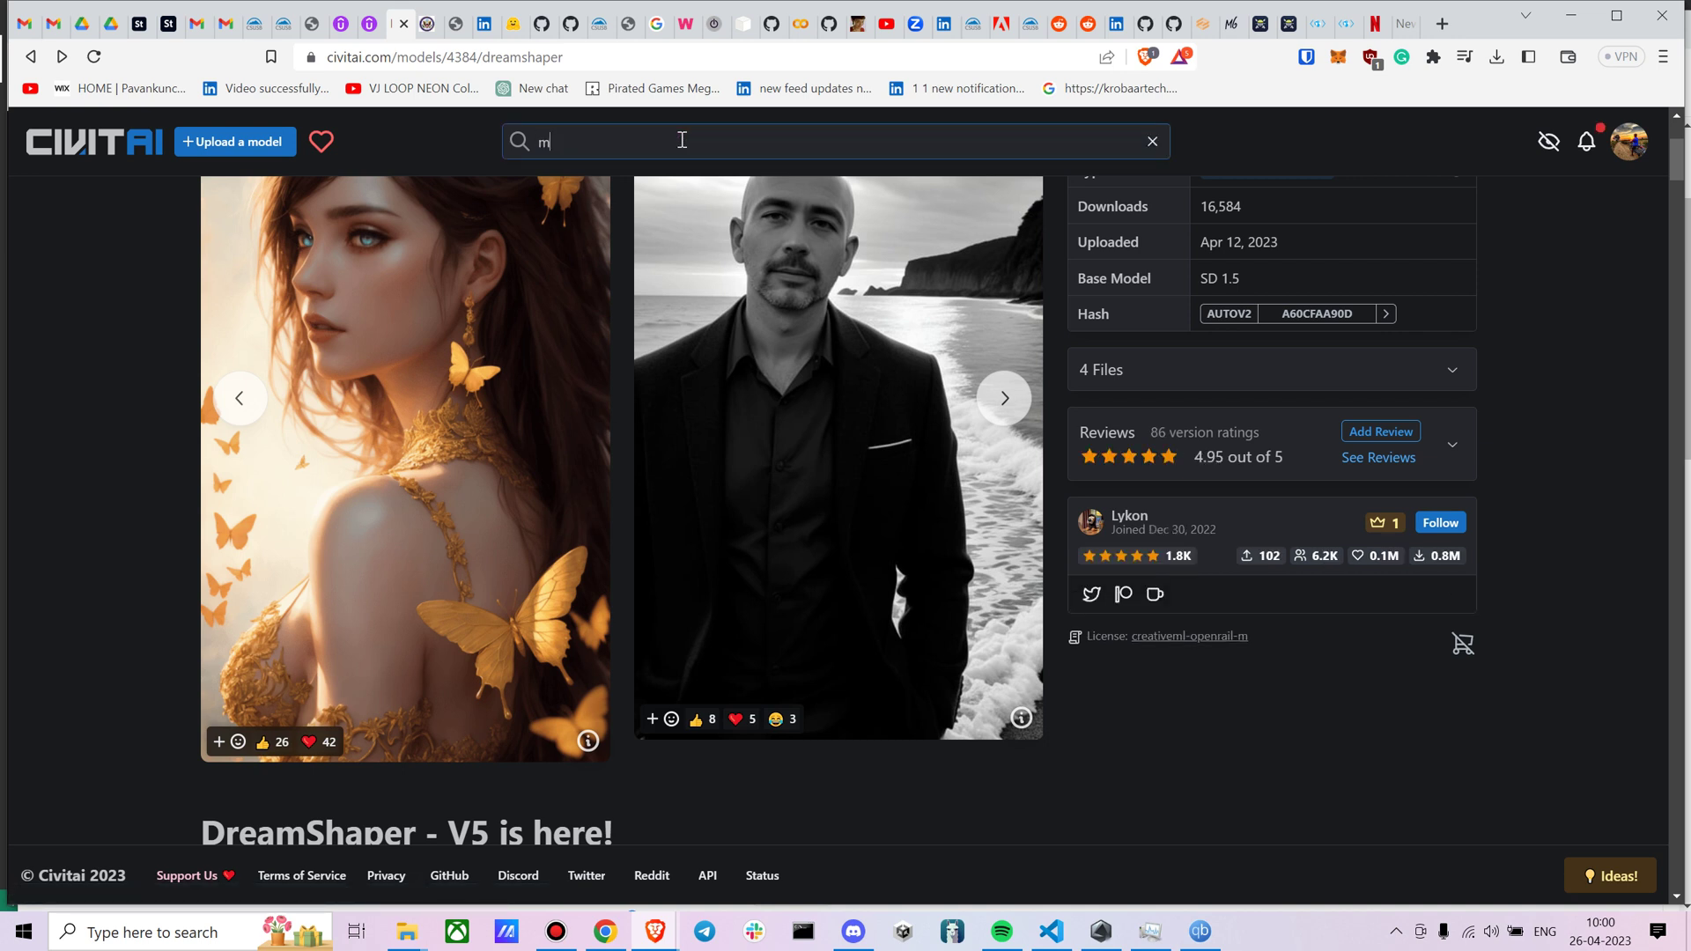
text(enia)
key(BackSpace)
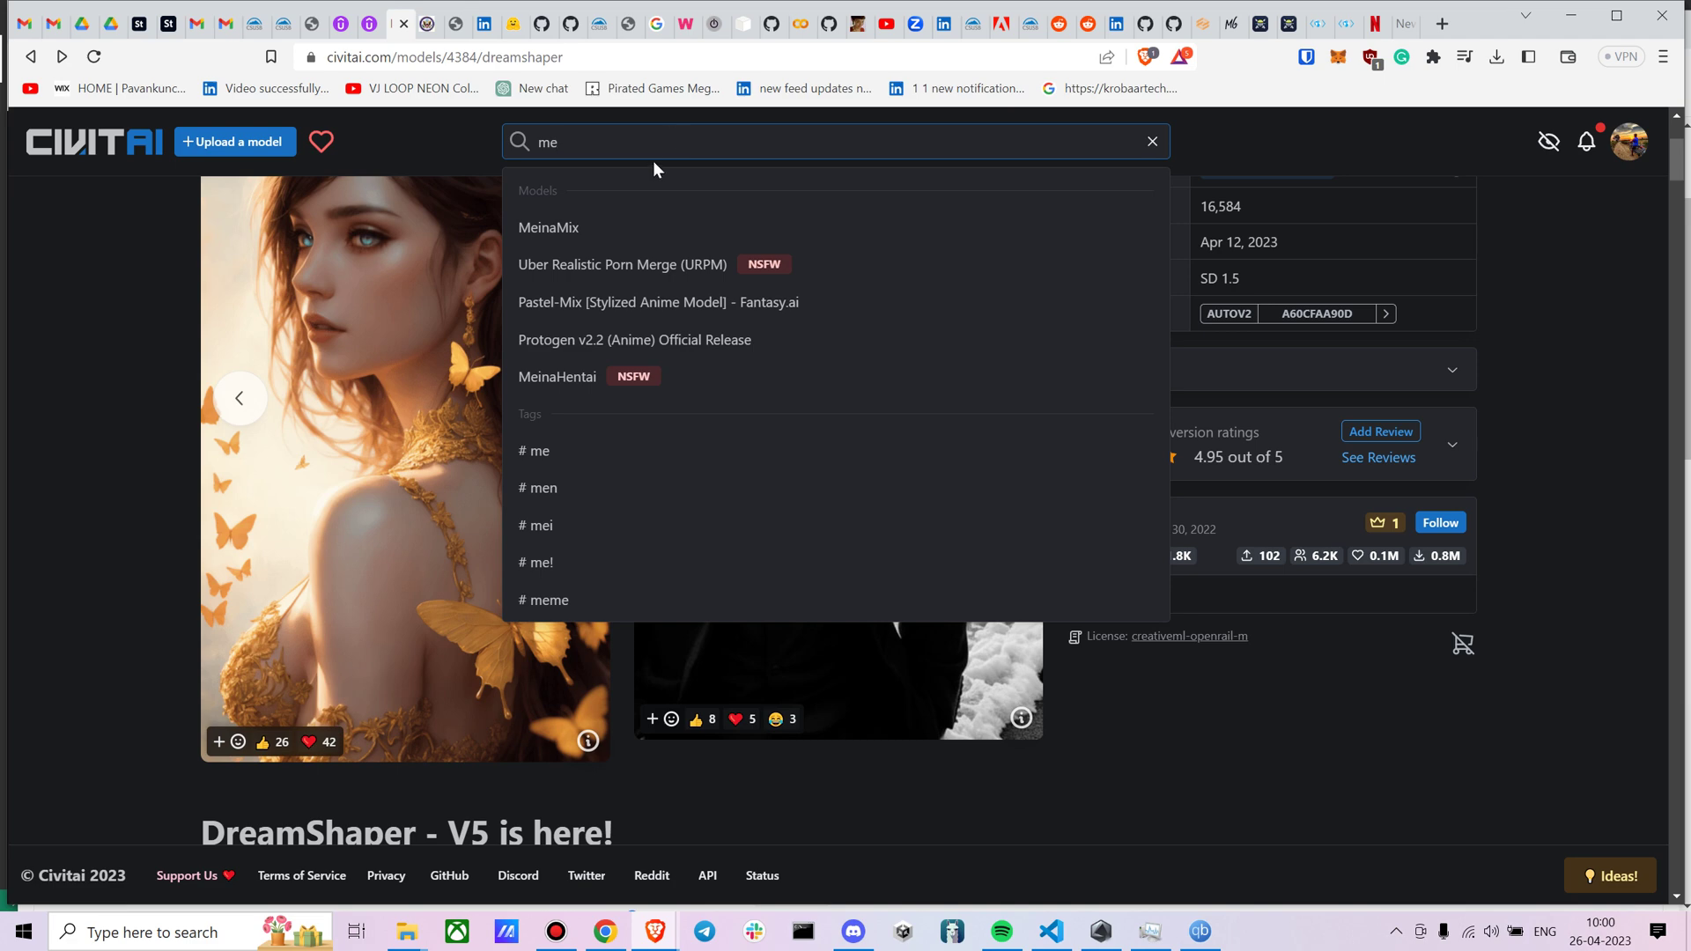
click(555, 231)
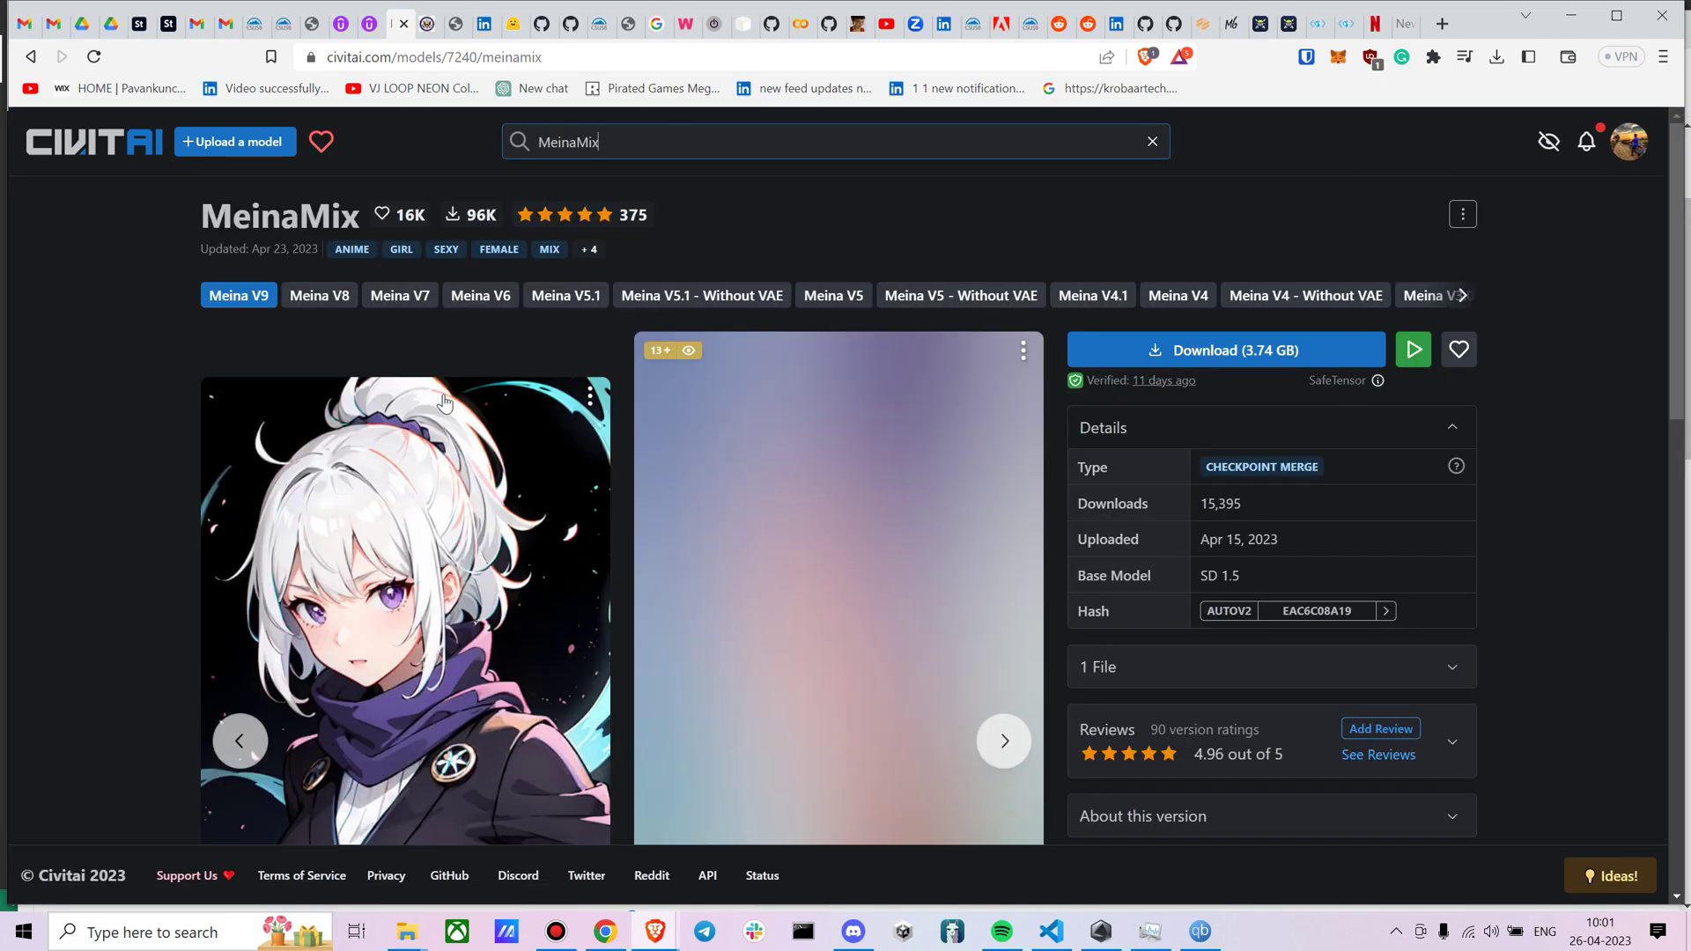
scroll(798, 441, down, 15)
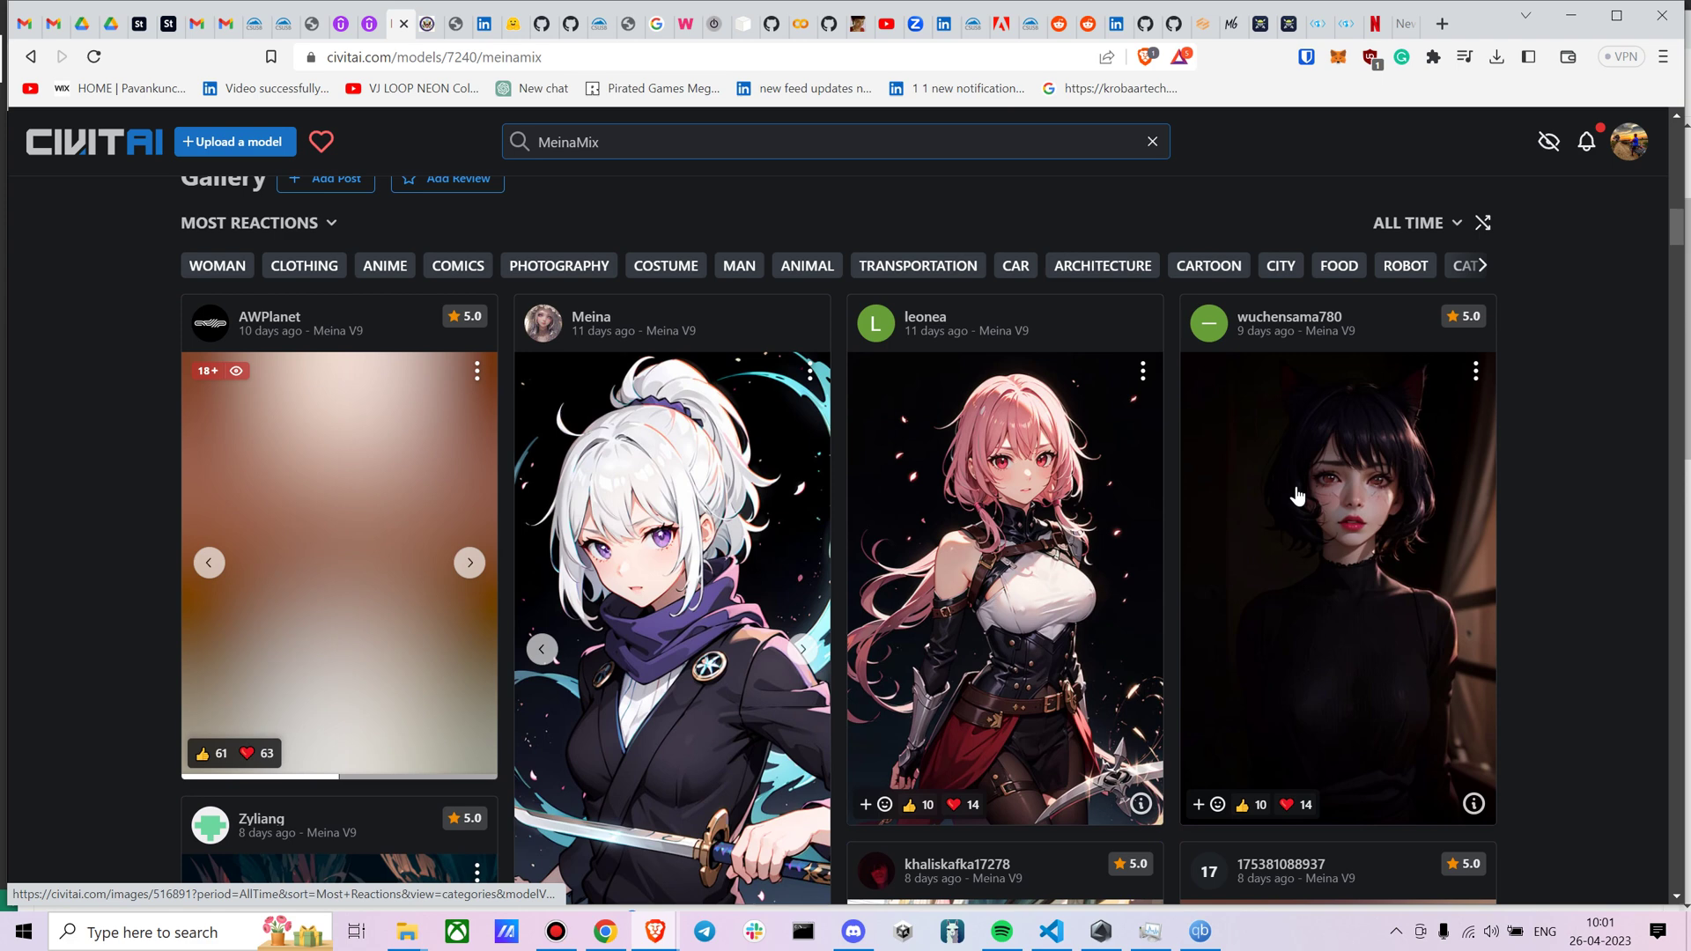
Open the dark-haired girl example image on Civitai and copy its positive prompt.
click(1294, 490)
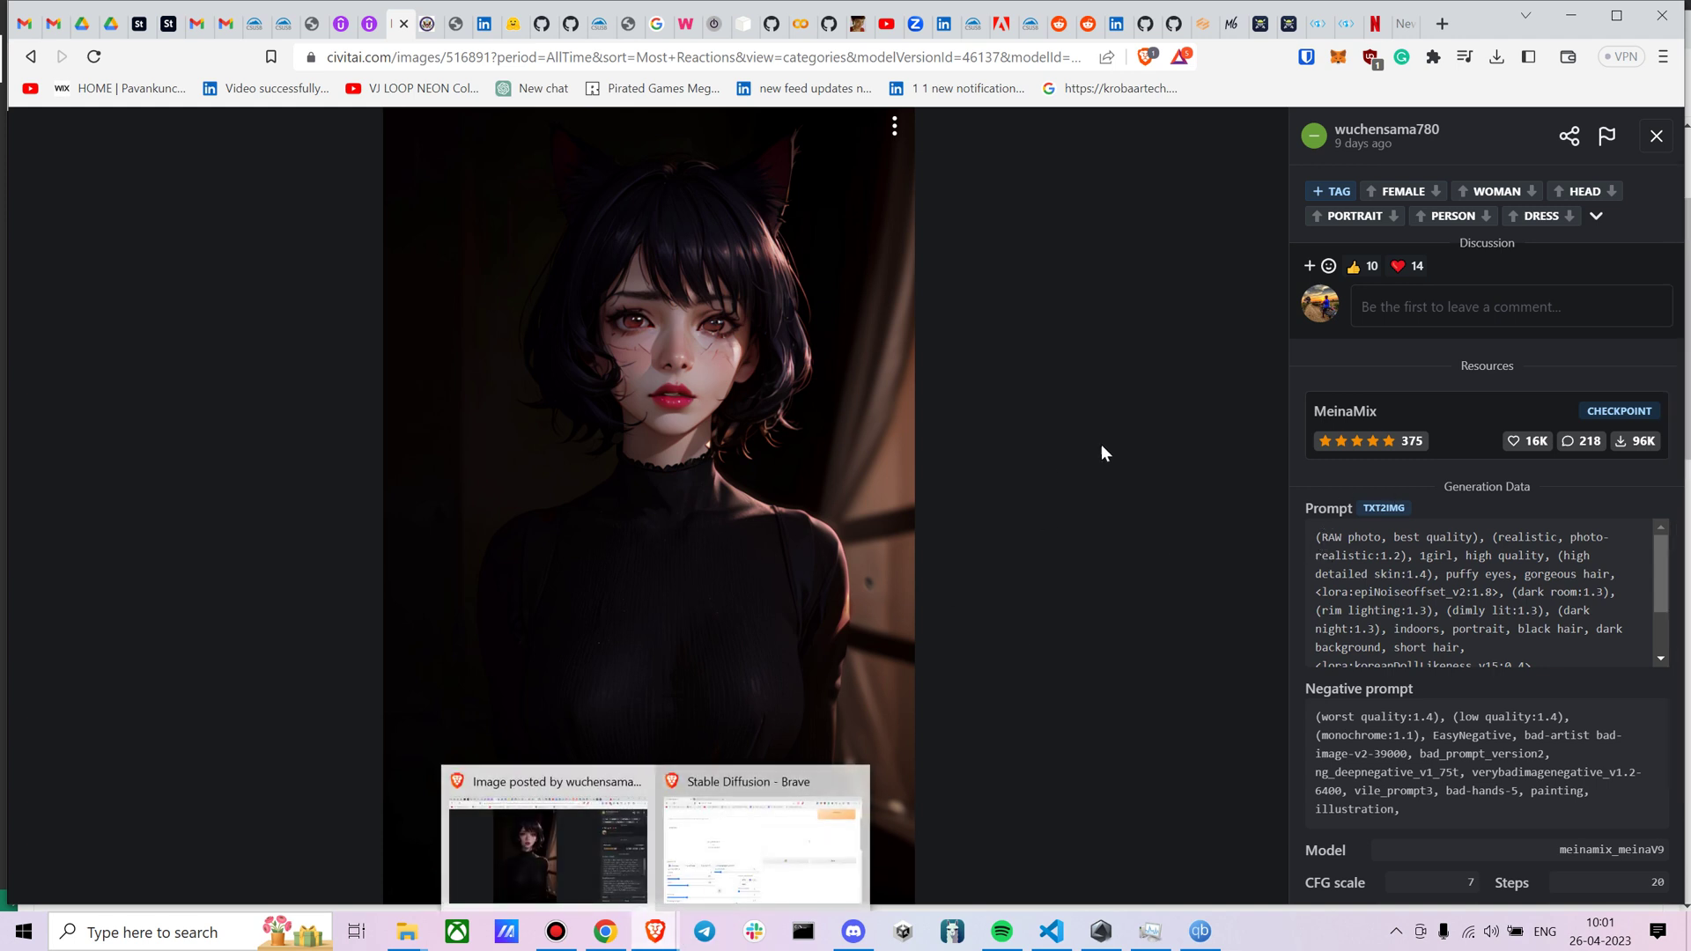
drag(1329, 543, 1478, 624)
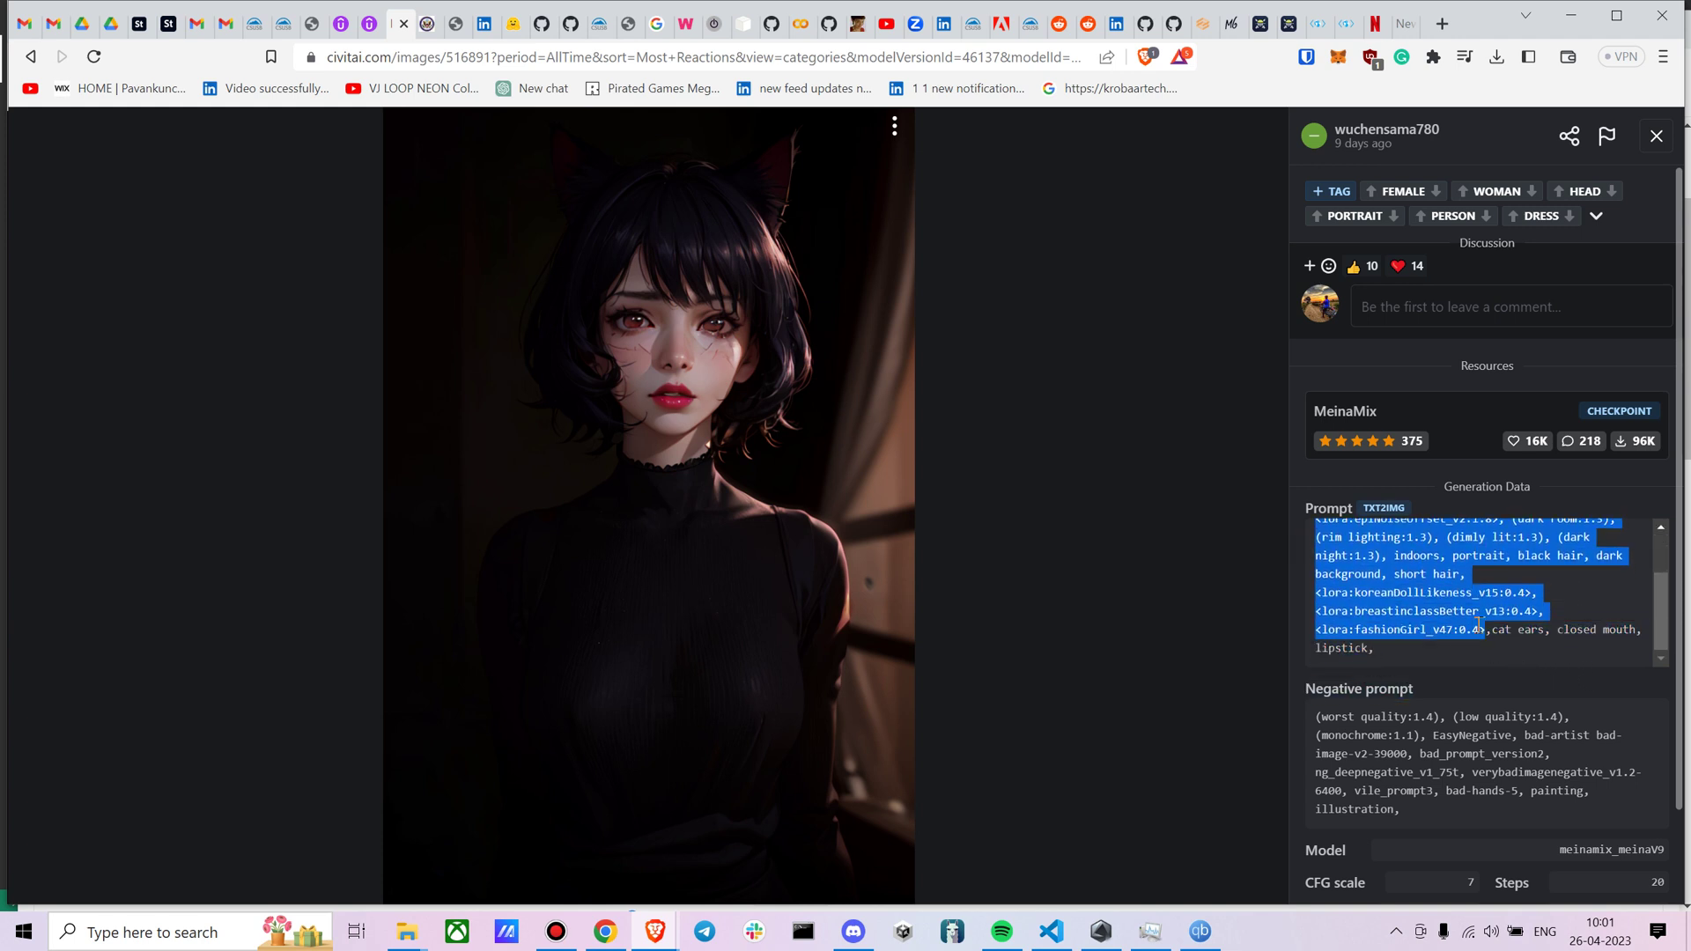
mouse_move(654, 931)
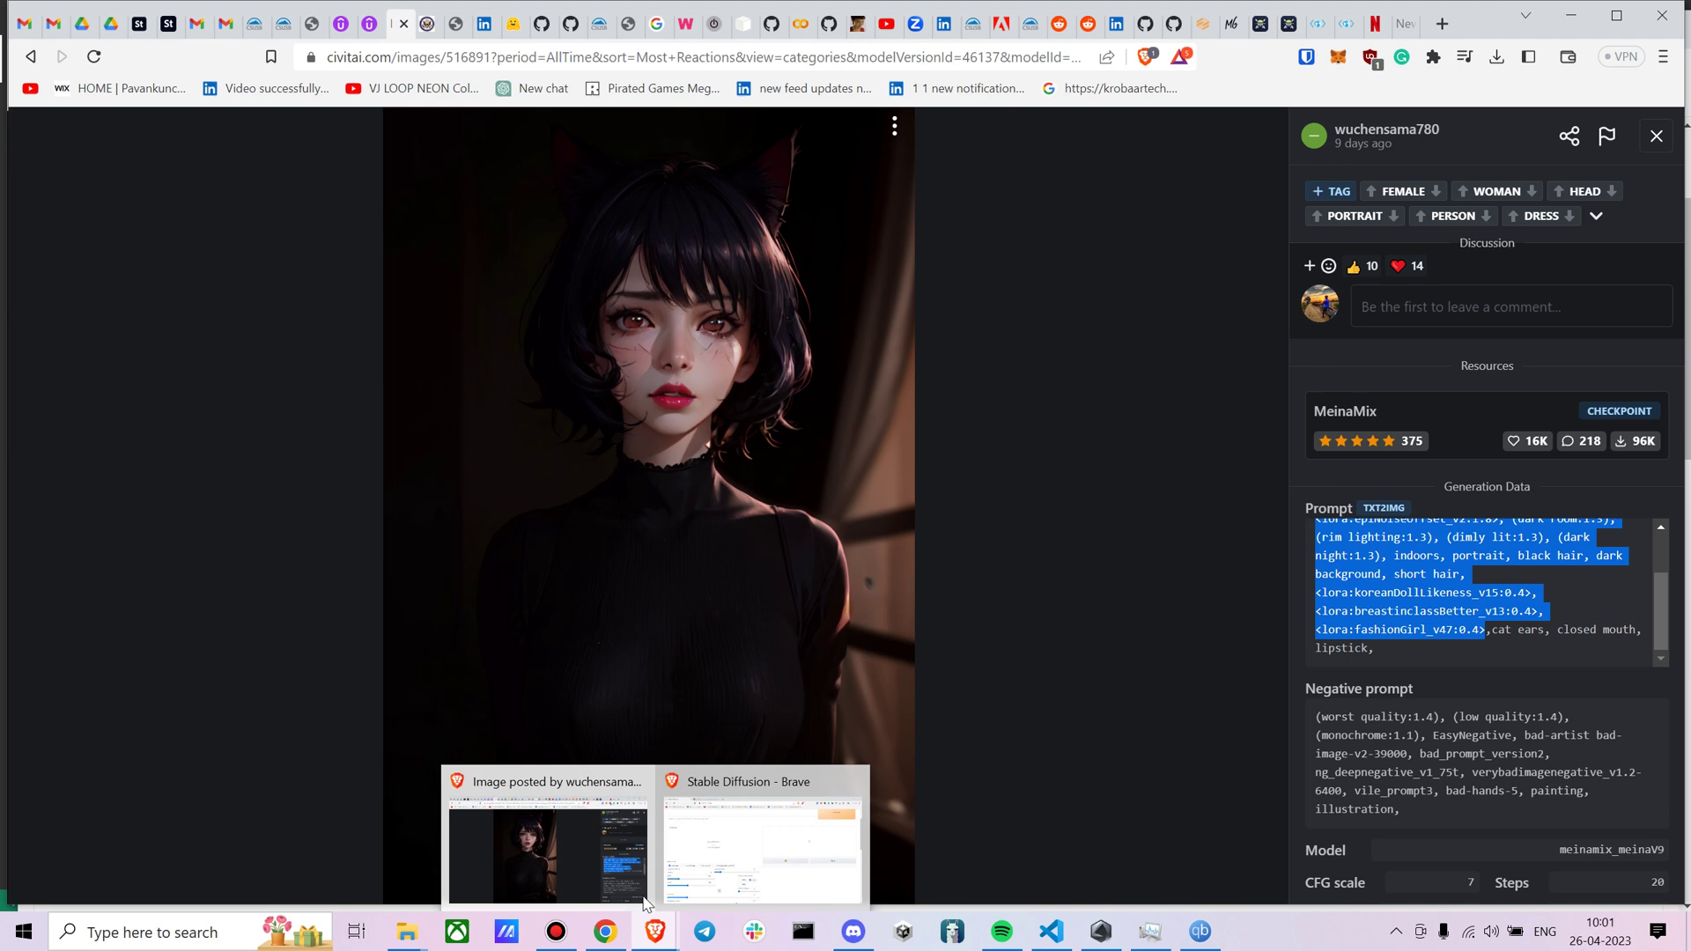
click(691, 854)
Paste the copied MeinaMix prompt into the mov2mov prompt box.
scroll(152, 240, up, 3)
click(170, 287)
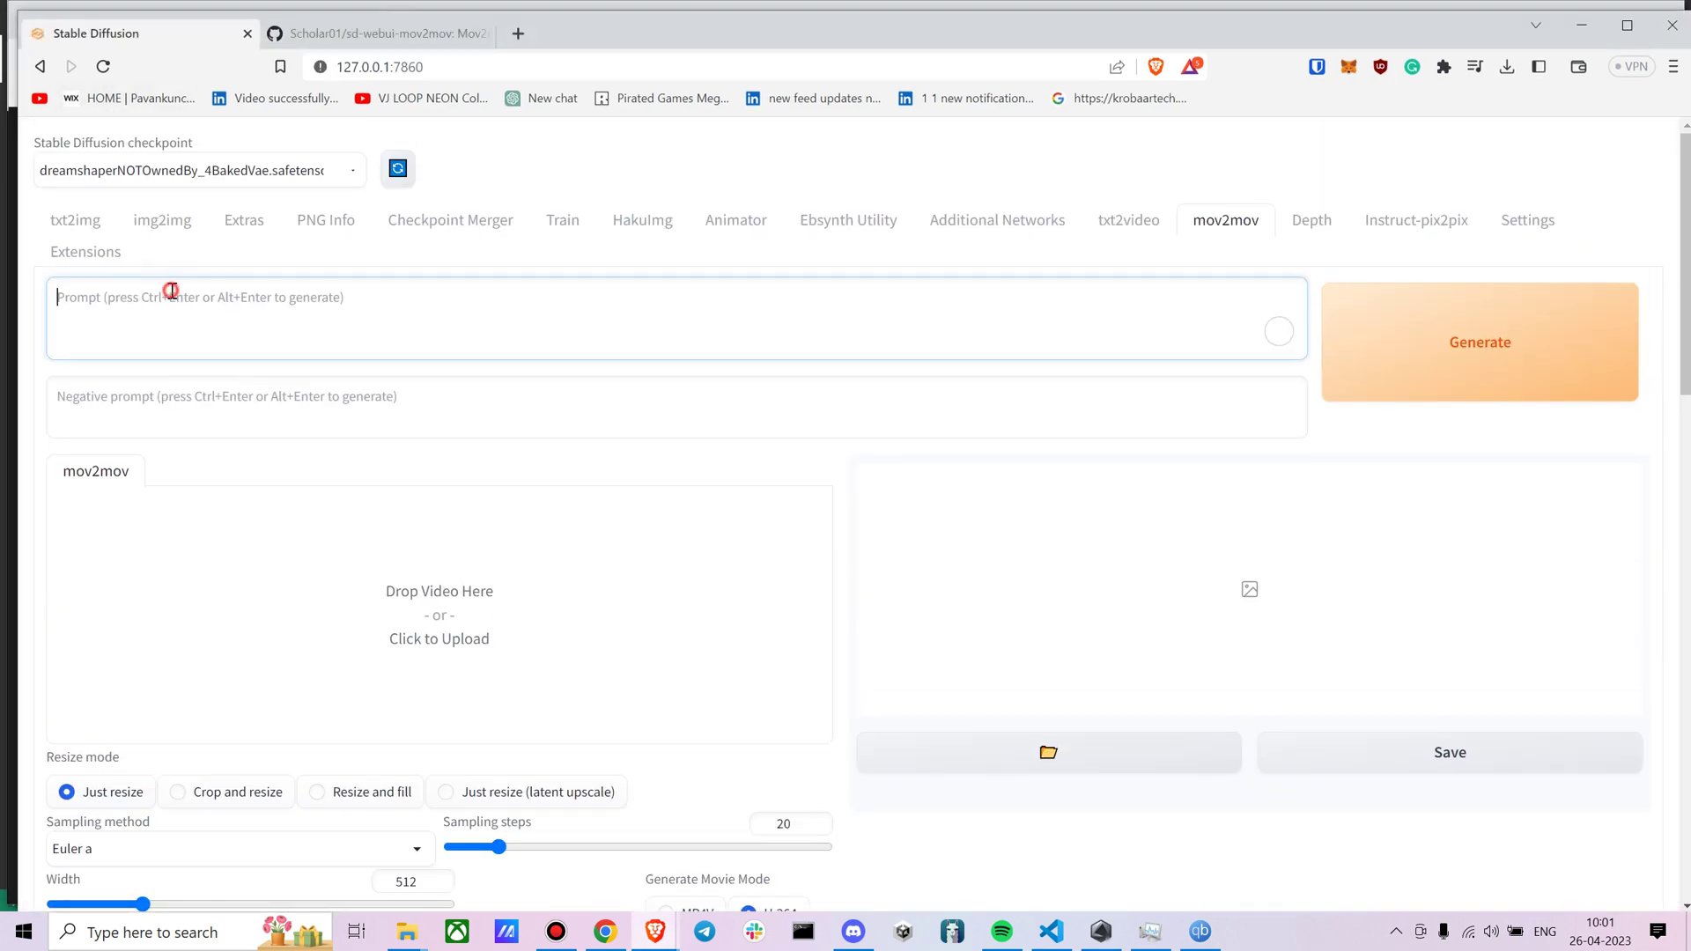
text((RAW photo, best quality), (realistic, photo-realistic:1.2), 1girl, high quality, (high detailed skin:1.4), puffy eyes, gorgeous hair, <lora:epiNoiseoffset_v2:1.8>, (dark room:1.3), (rim lighting:1.3), (dimly lit:1.3), (dark night:1.3), indoors, portrait, black hair, dark background, short hair, <lora:koreanDollLikeness_v15:0.4>, <lora:breastinclassBetter_v13:0.4>, <lora:fashionGirl_v47:0.4>)
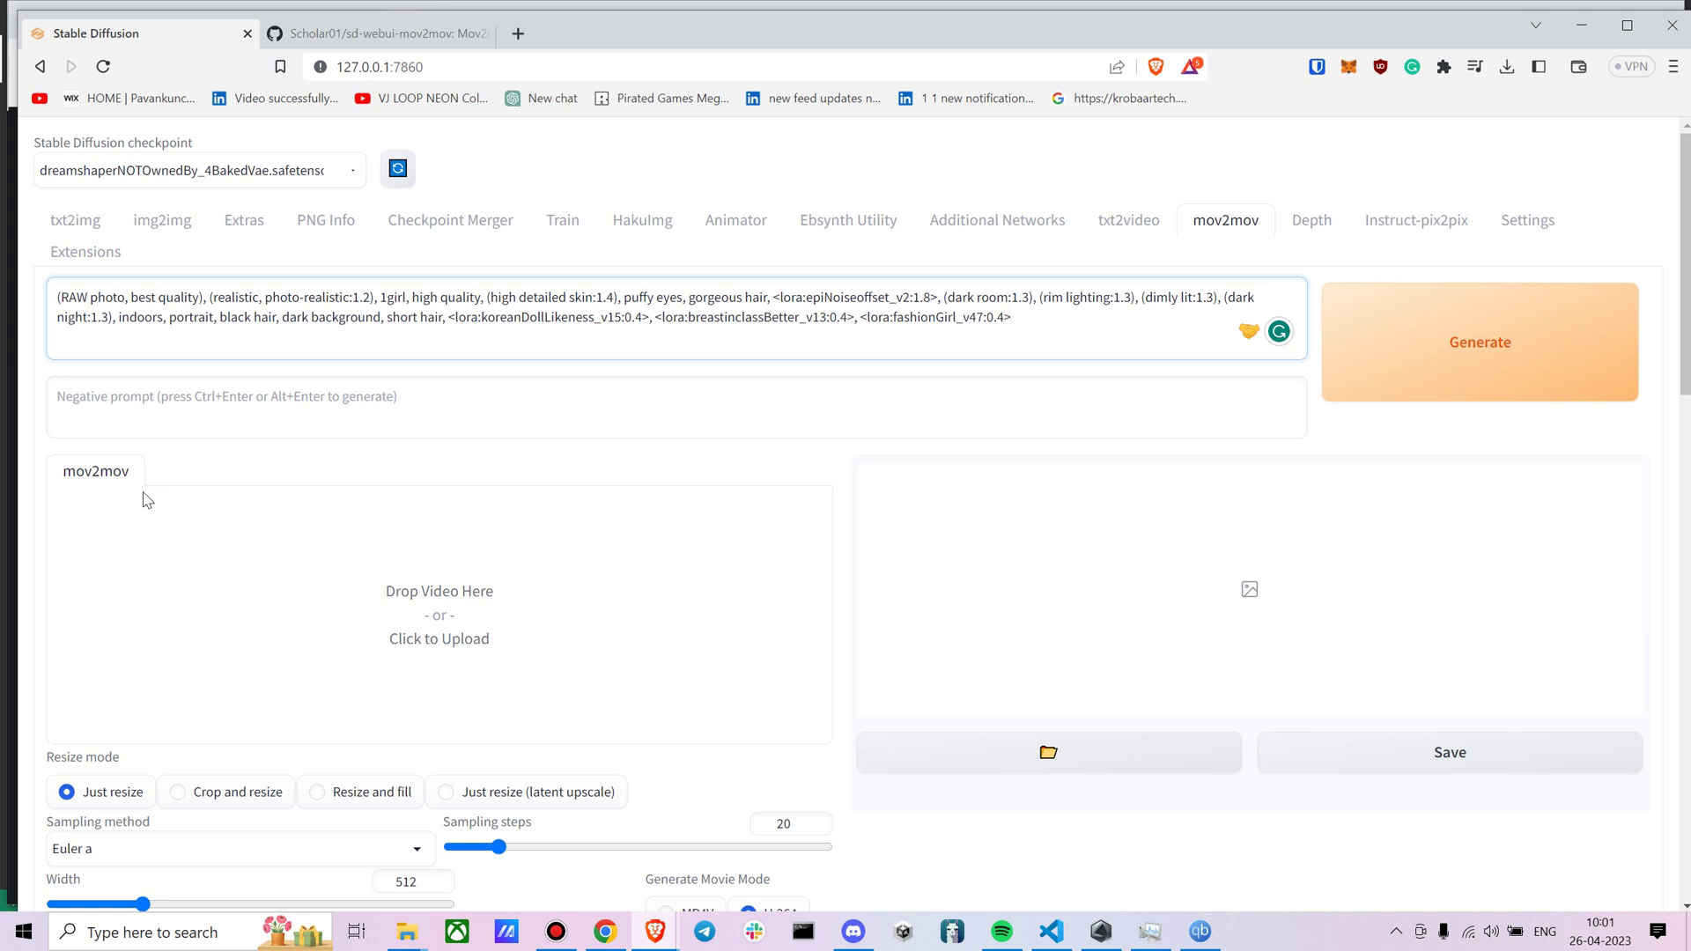
Copy the example's negative prompt from Civitai and paste it into the mov2mov negative prompt.
mouse_move(406, 931)
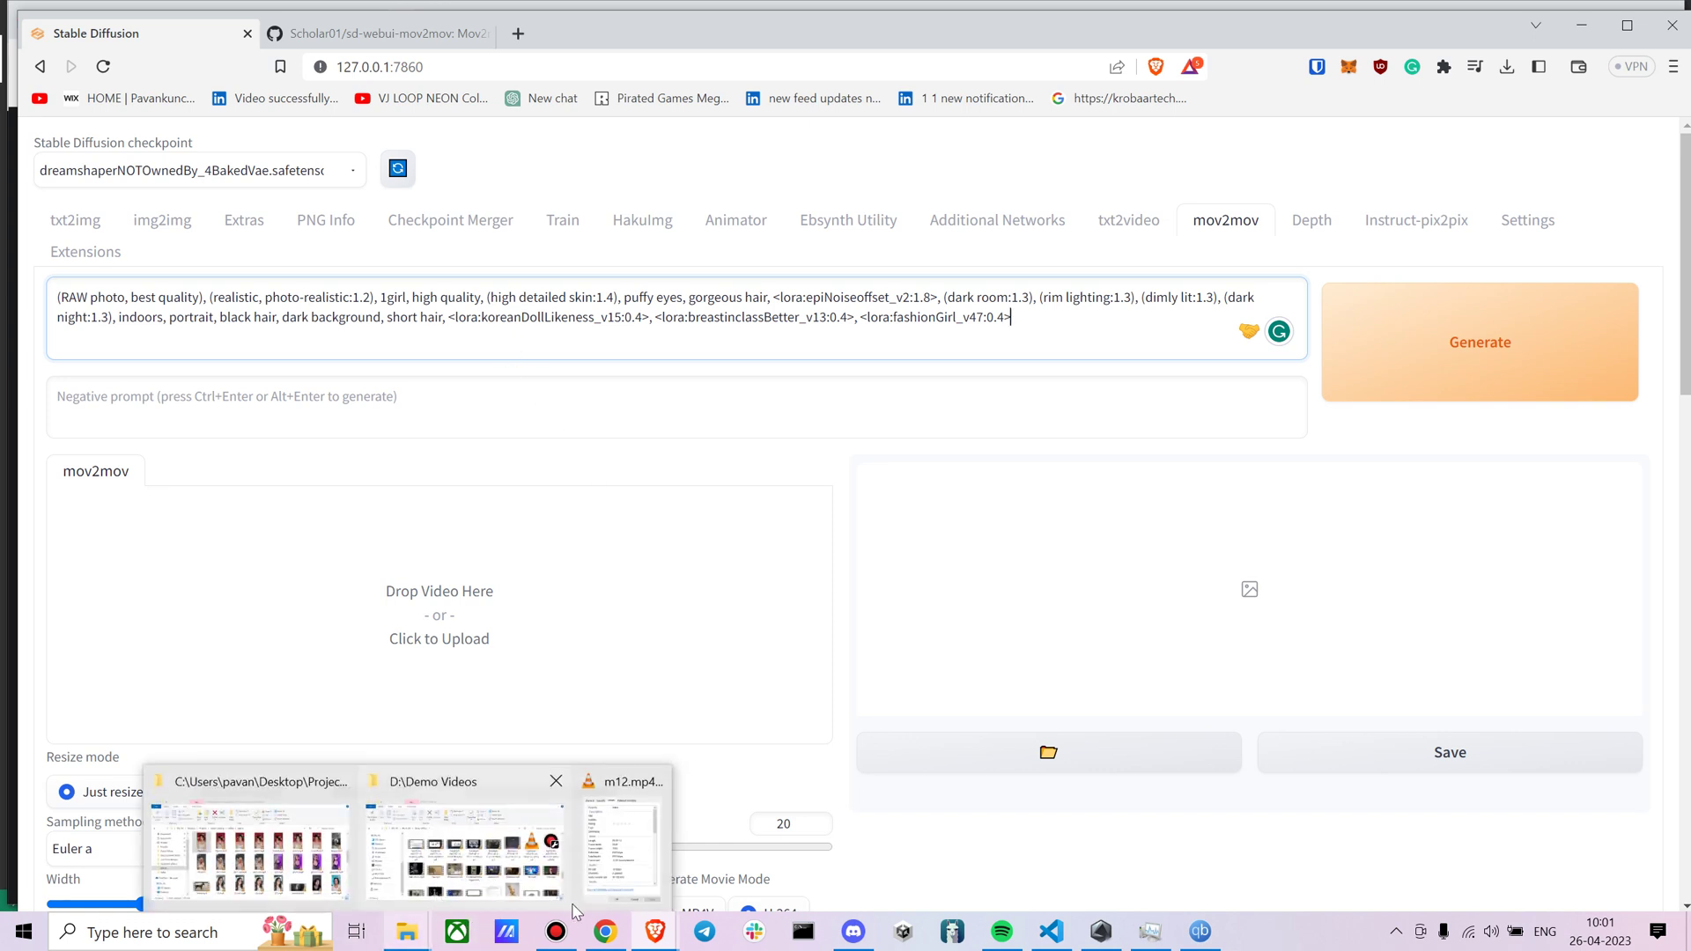
mouse_move(654, 931)
click(540, 847)
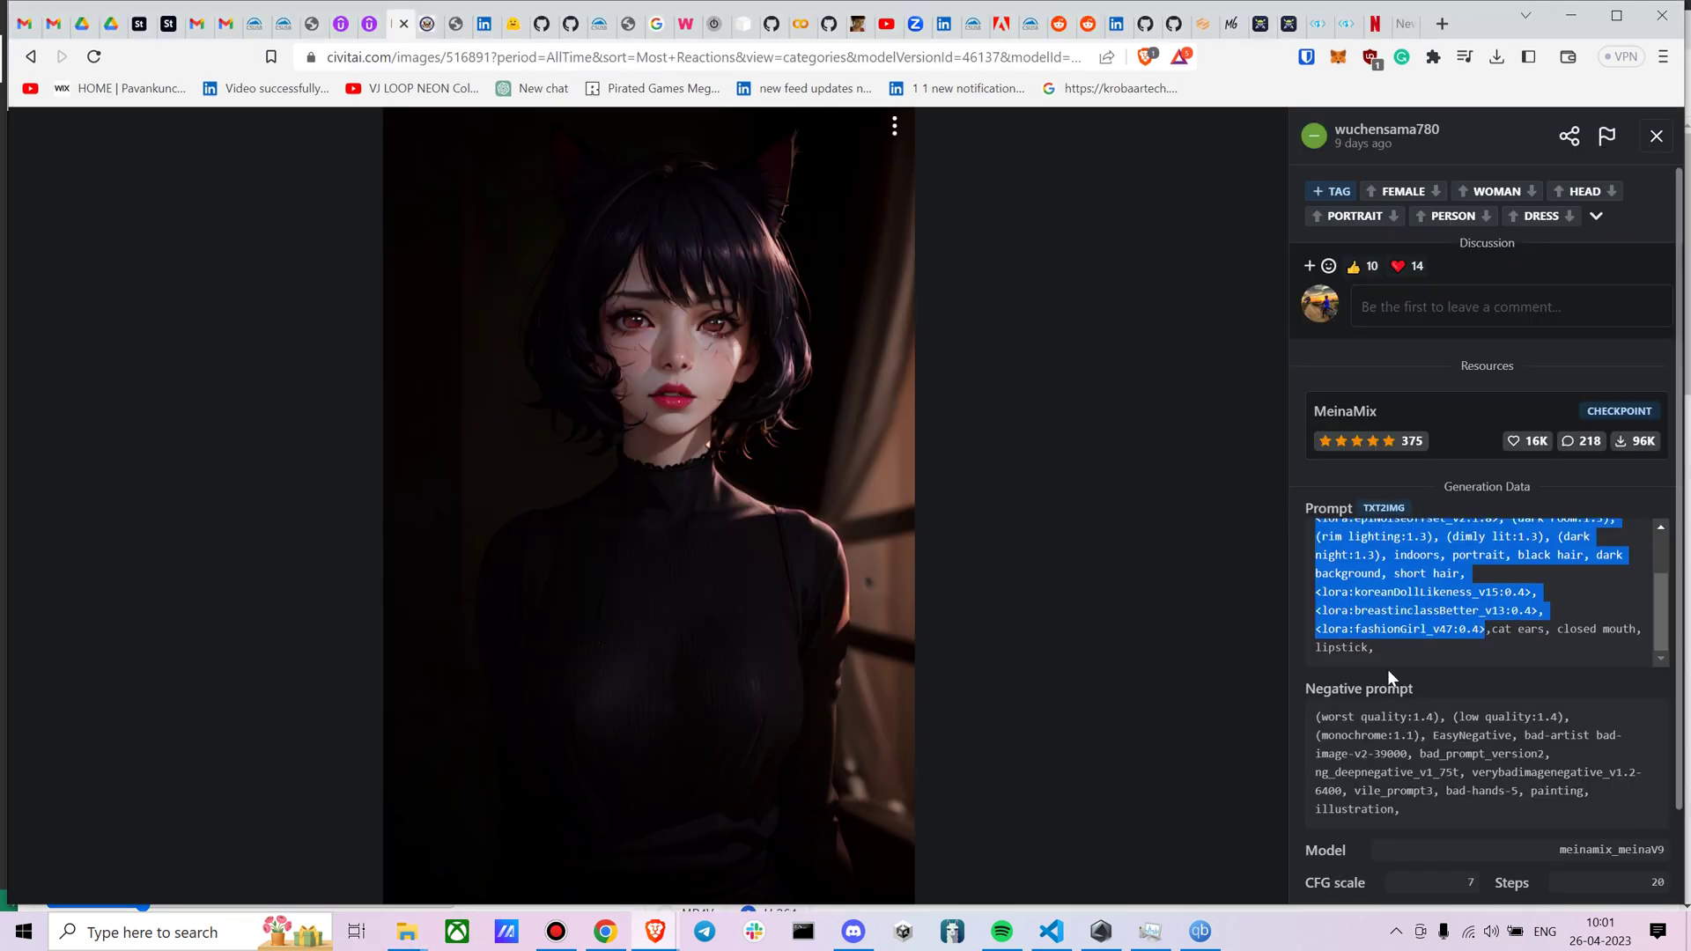
drag(1318, 718, 1559, 812)
key(ctrl+c)
scroll(1559, 812, down, 1)
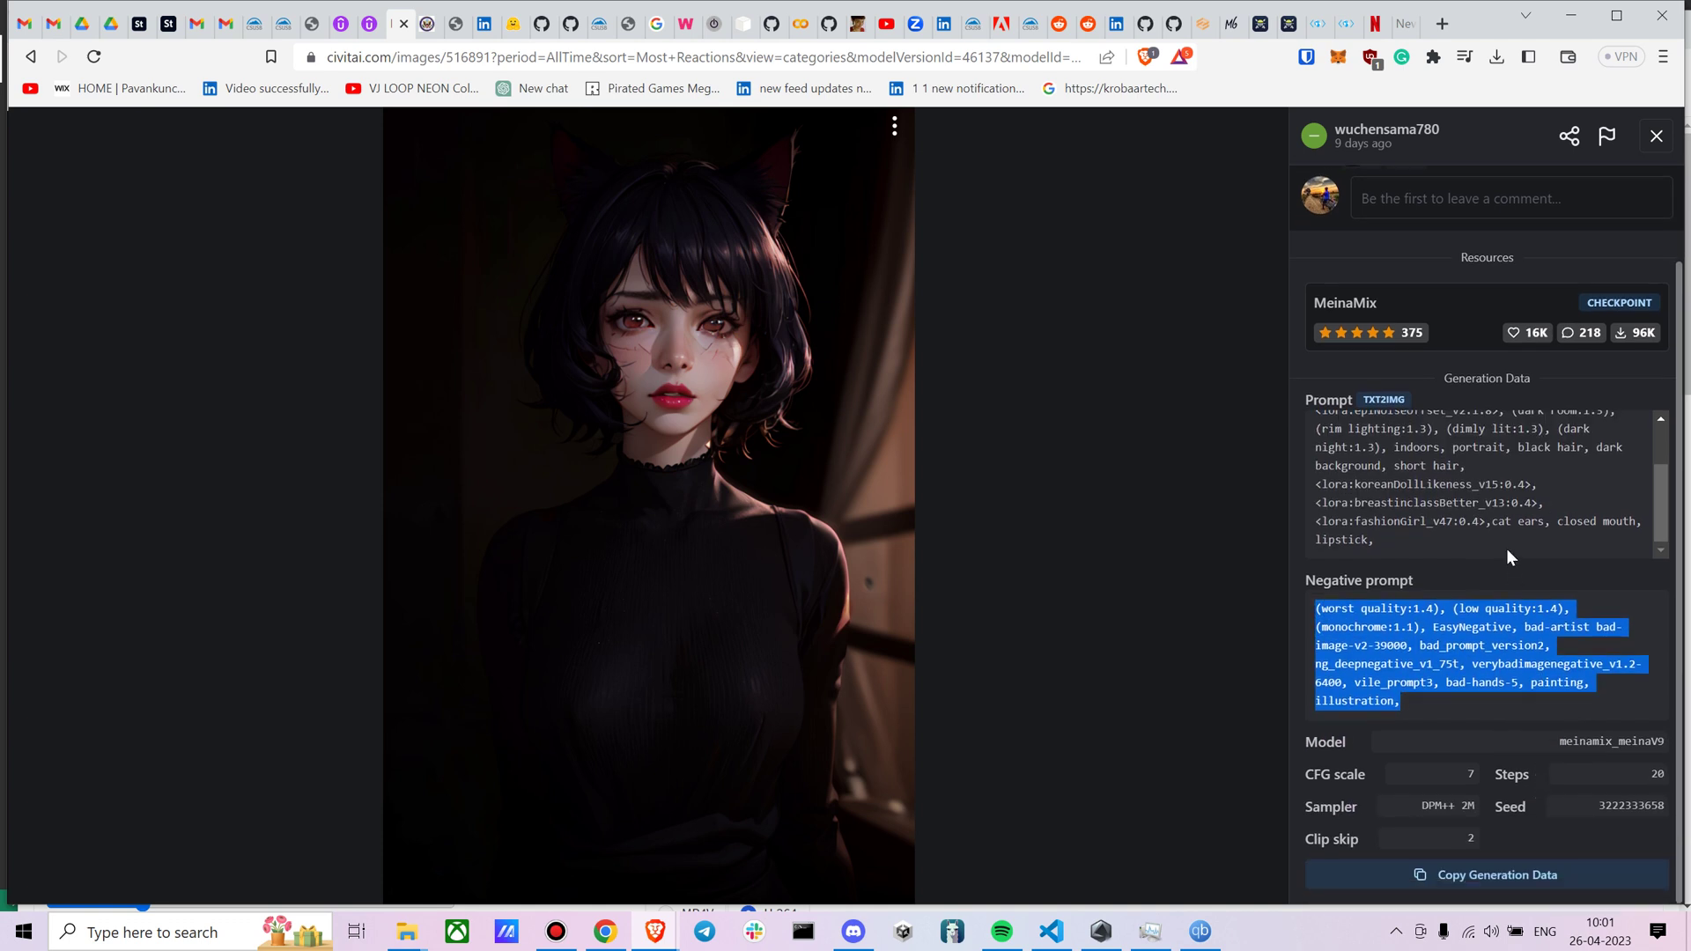
mouse_move(654, 931)
click(704, 841)
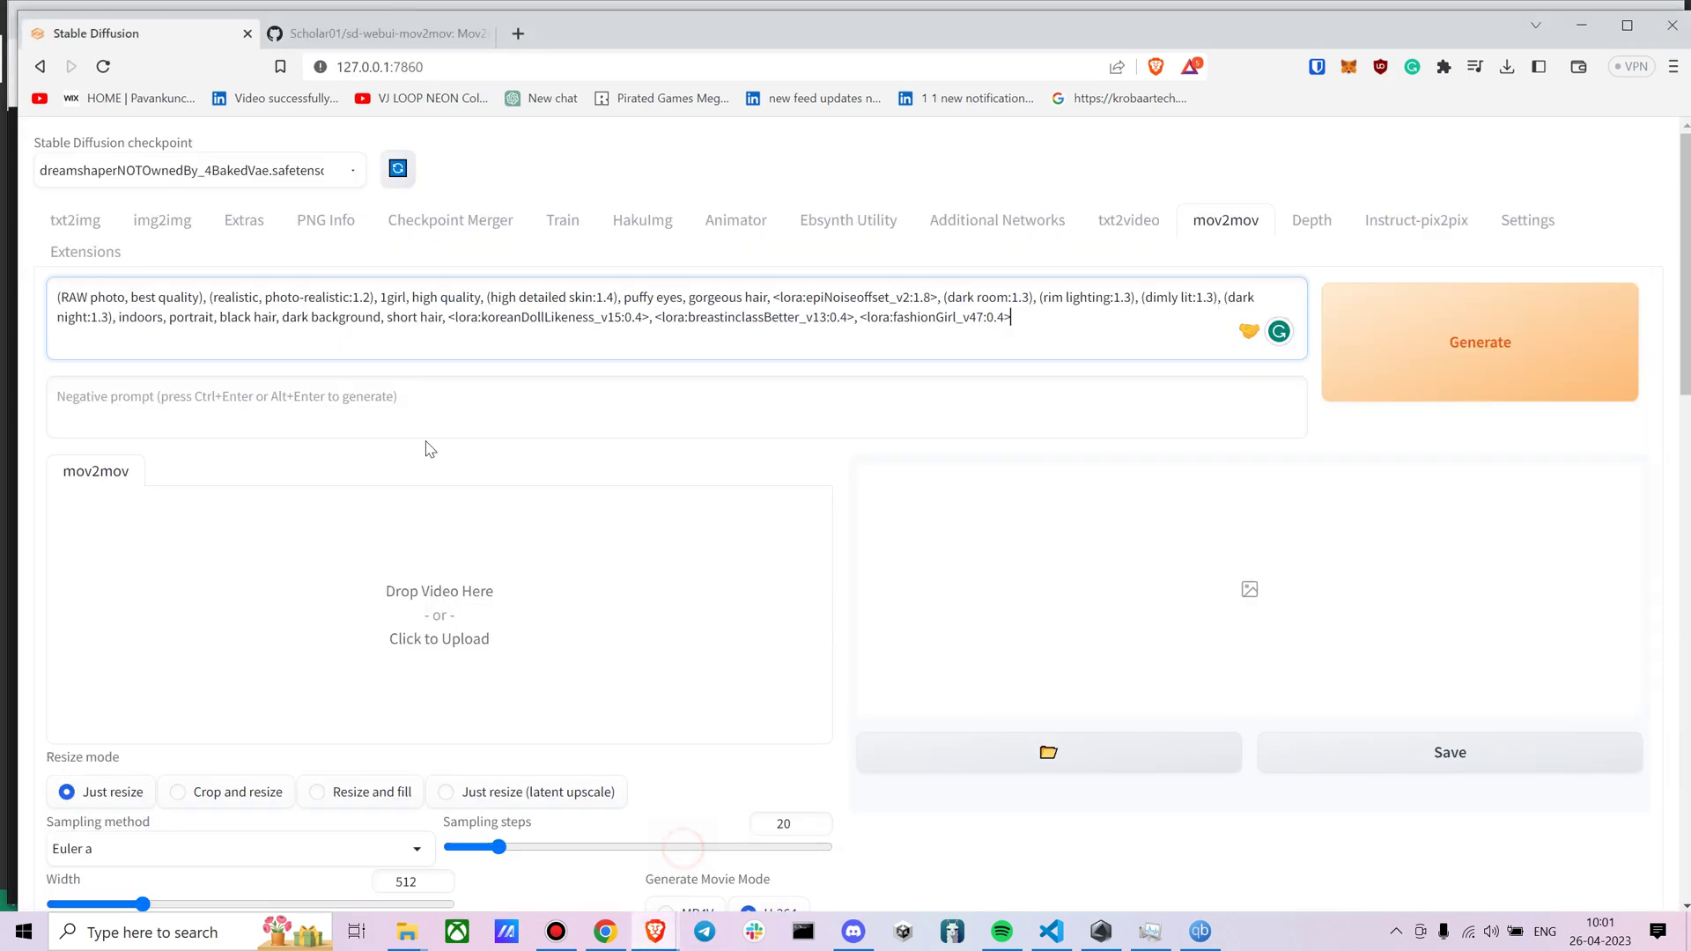
click(360, 416)
key(ctrl+v)
mouse_move(406, 931)
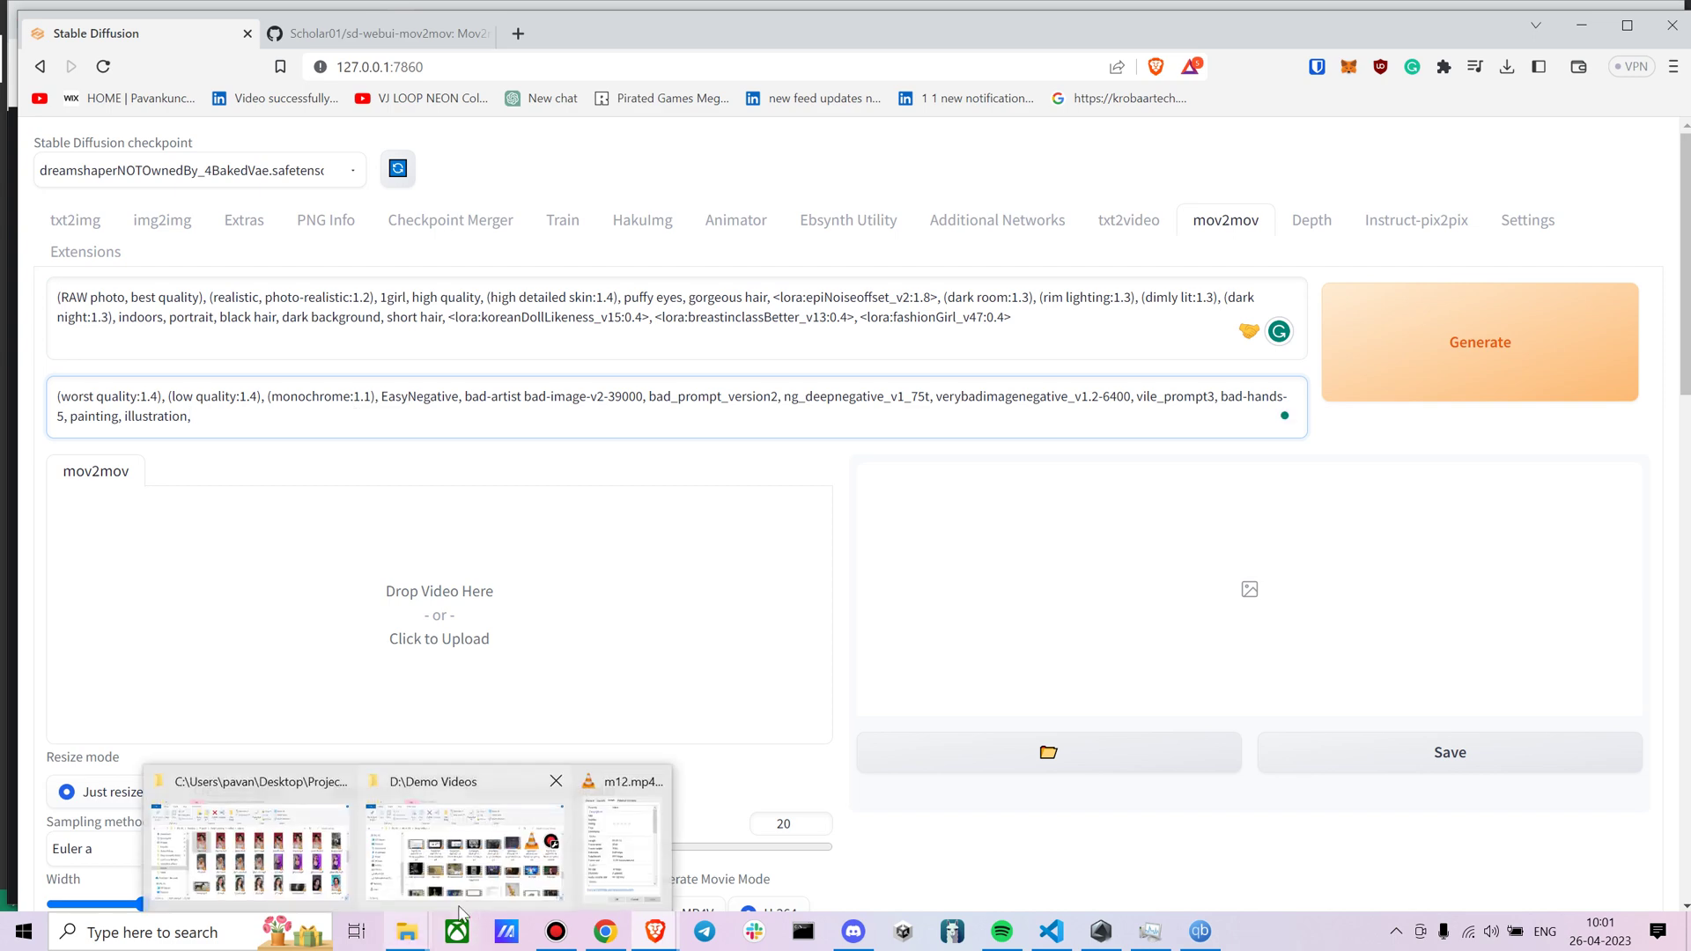
click(323, 837)
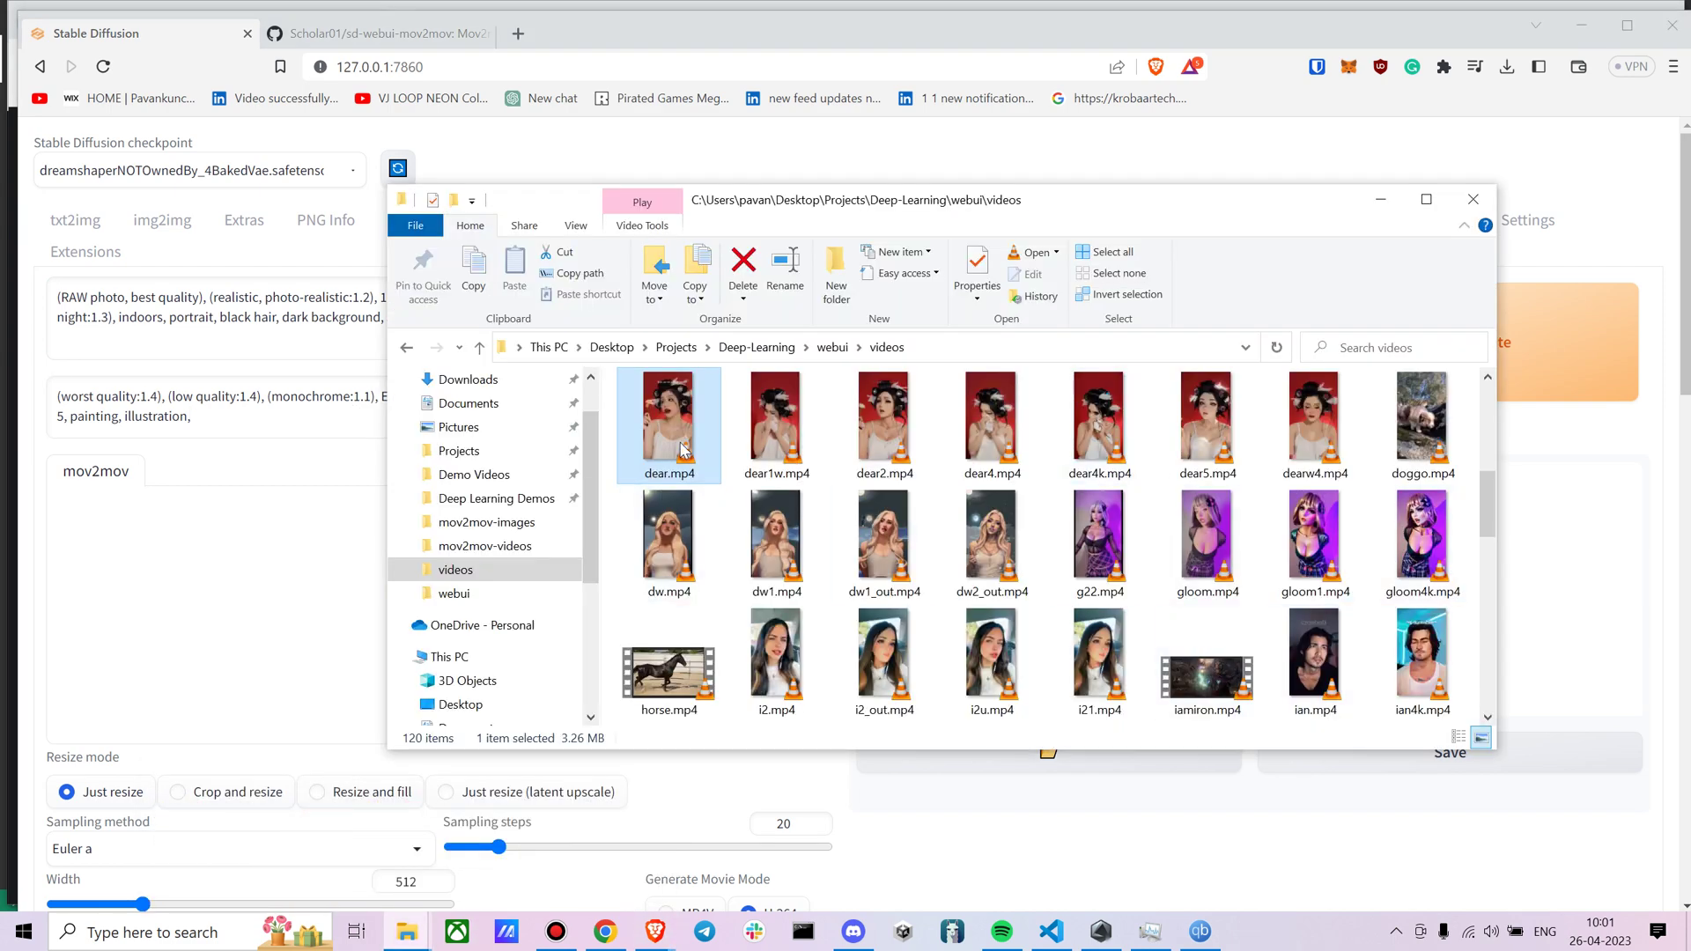
Load dear.mp4 into mov2mov and set CFG Scale 12, denoising 0.45, Movie Frames 15.
drag(677, 440, 265, 596)
scroll(388, 484, down, 10)
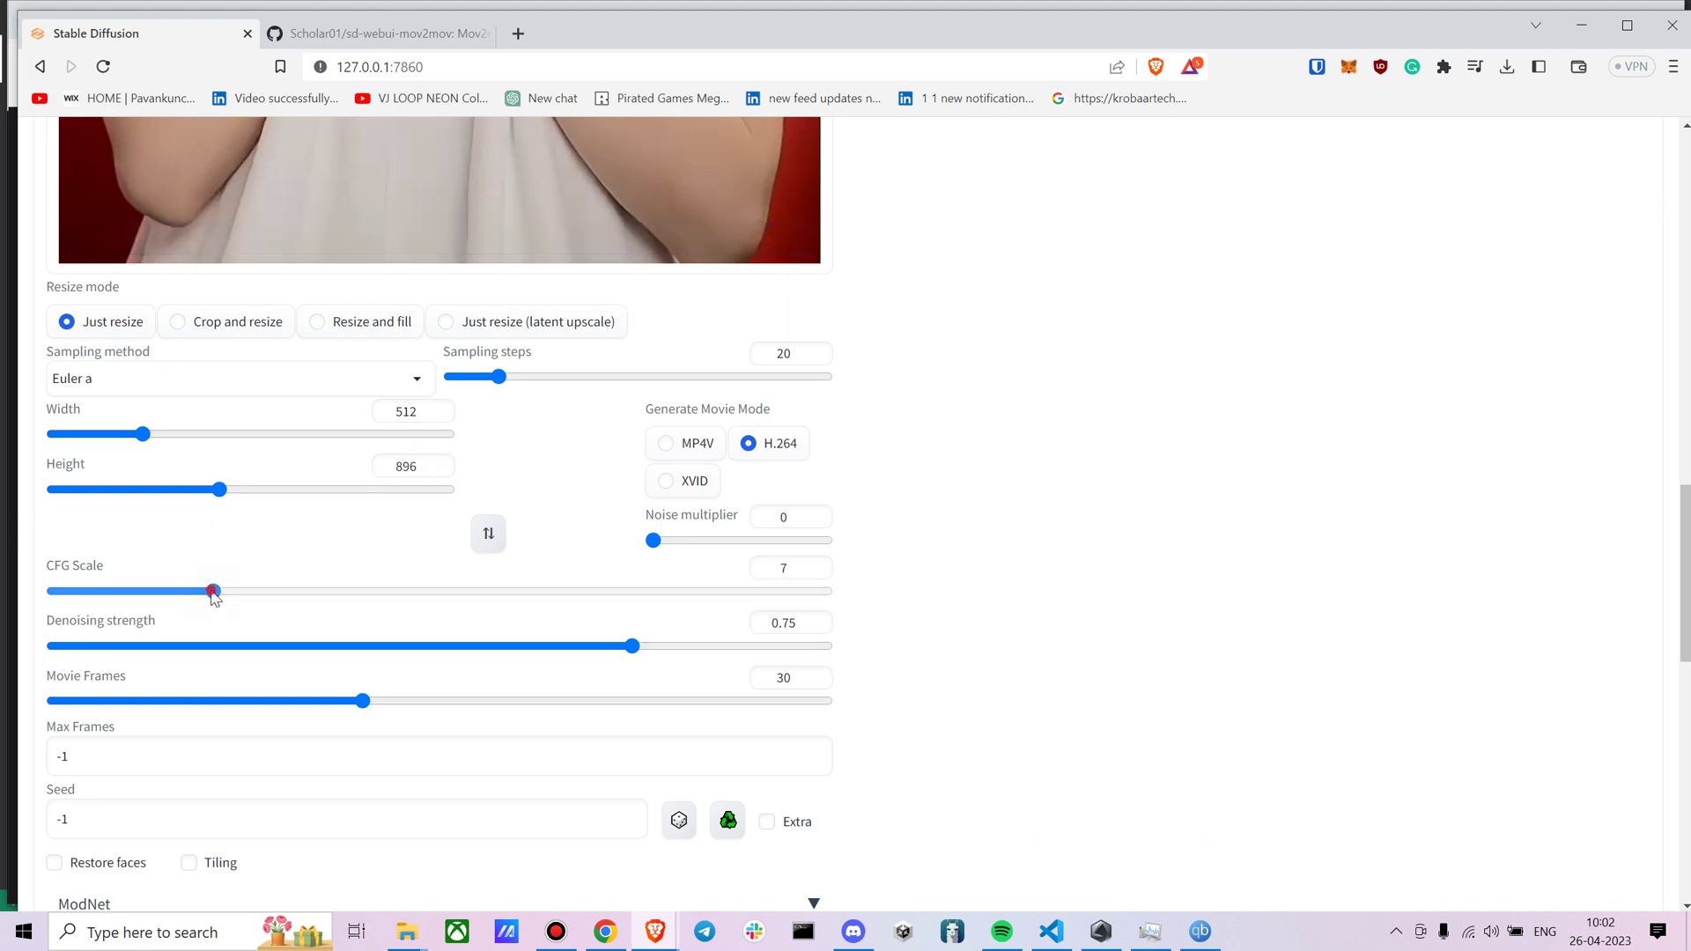
drag(214, 591, 374, 594)
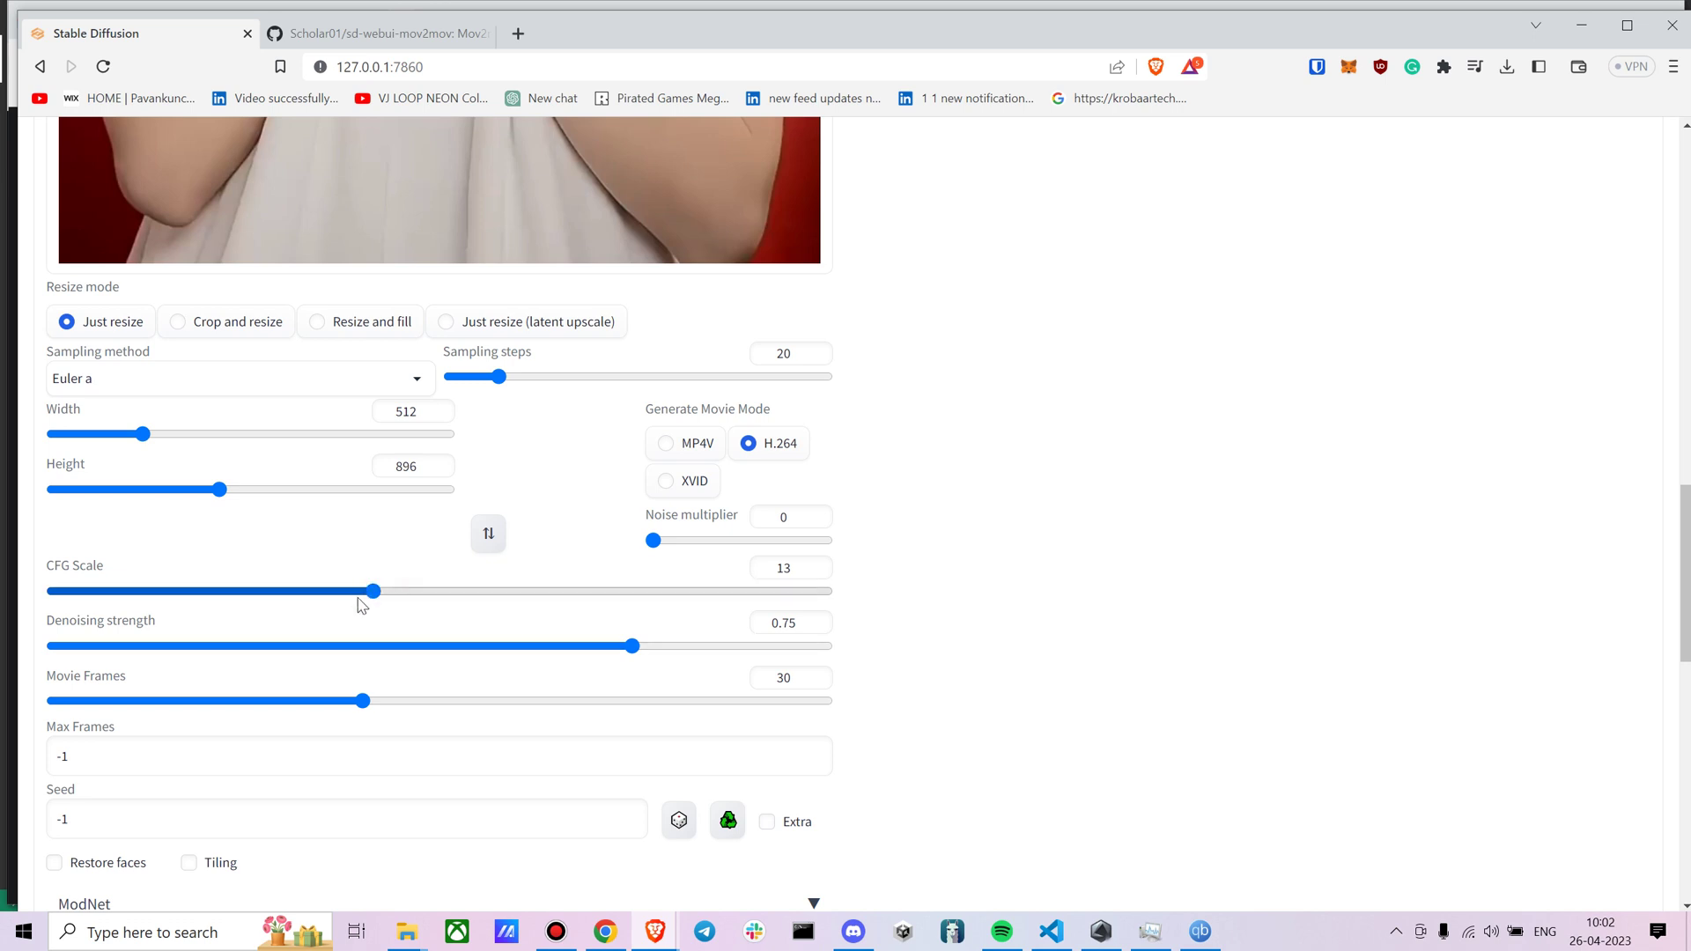
drag(362, 595, 355, 602)
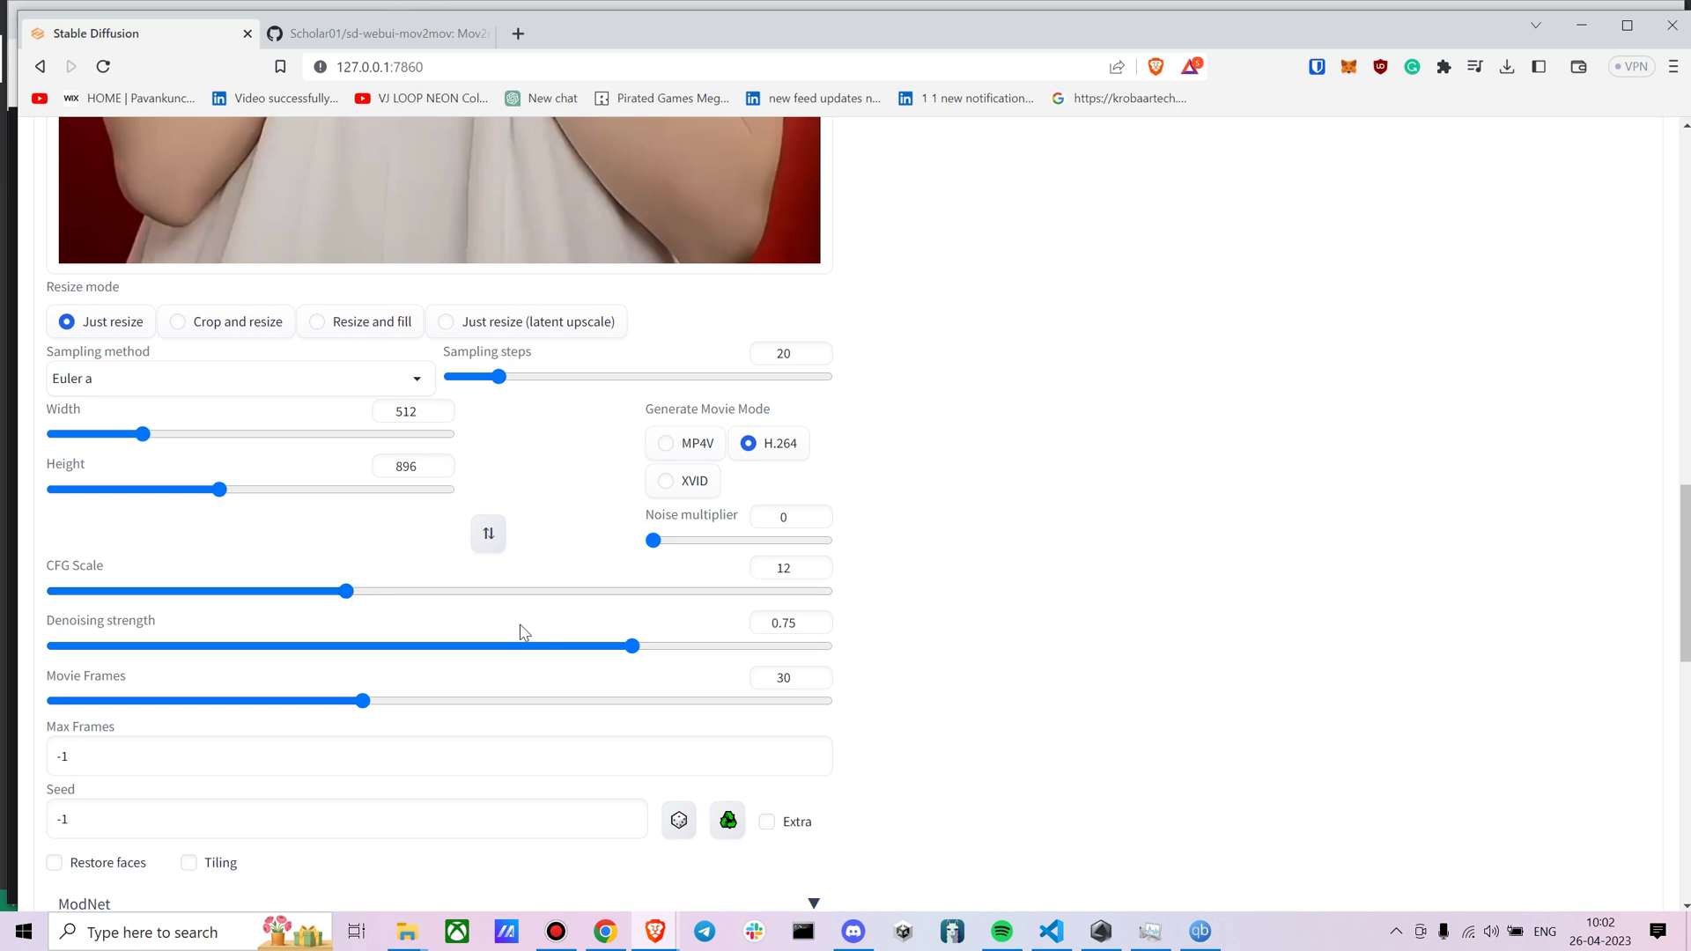
drag(616, 653, 448, 684)
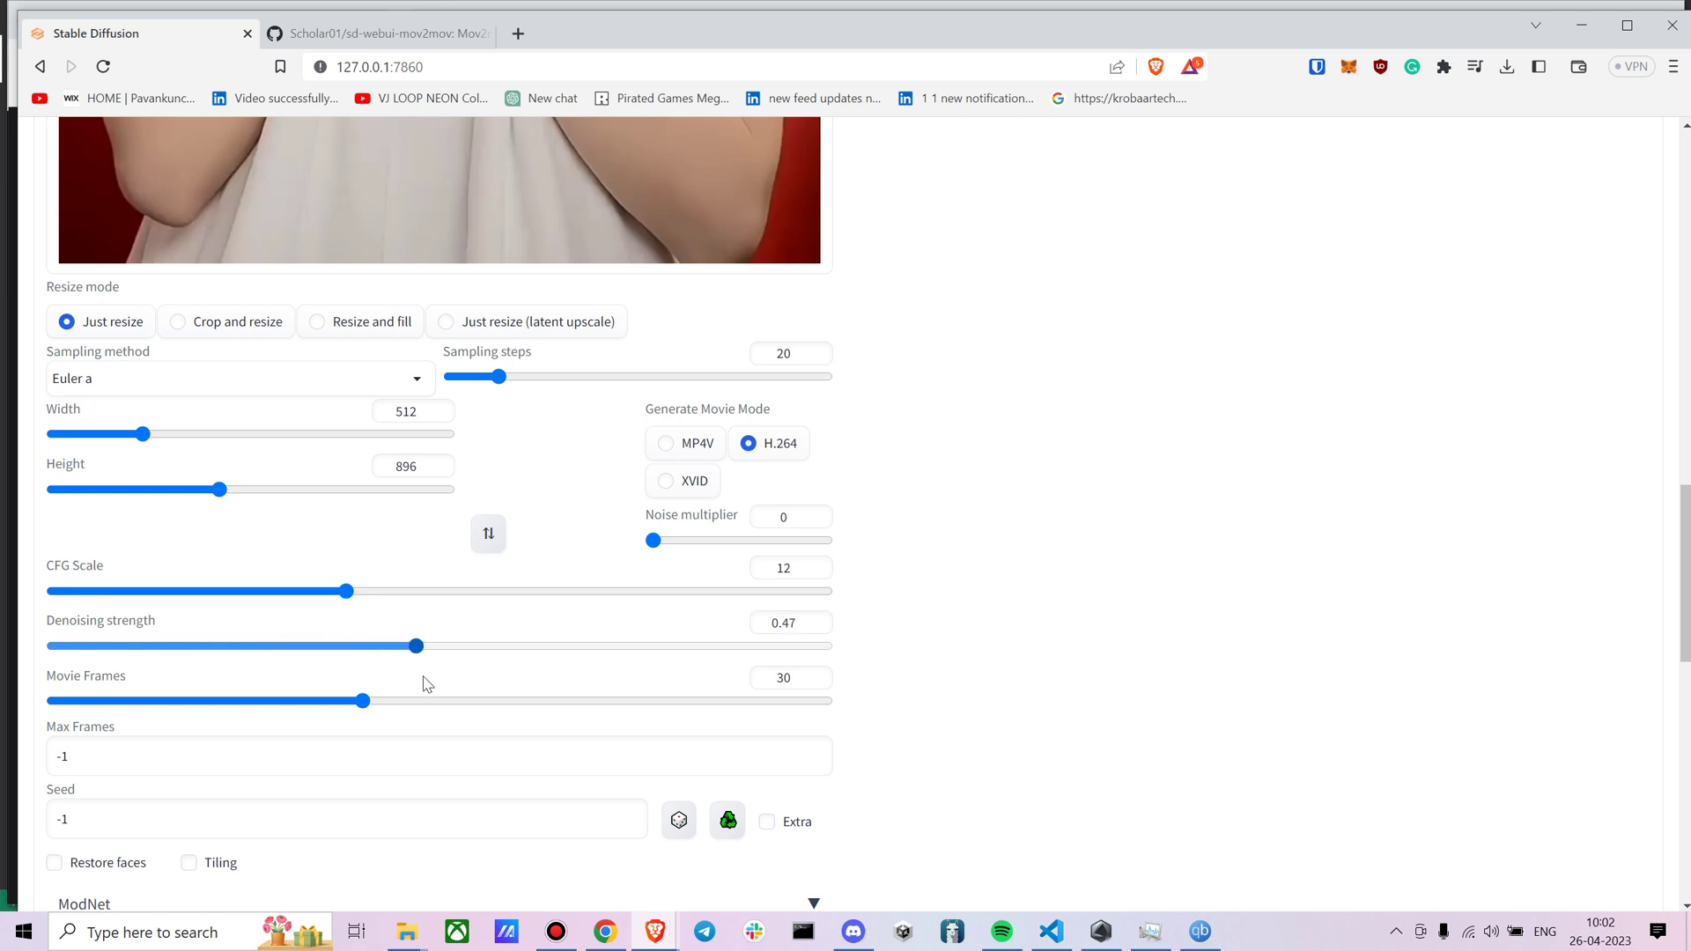
drag(426, 684, 402, 685)
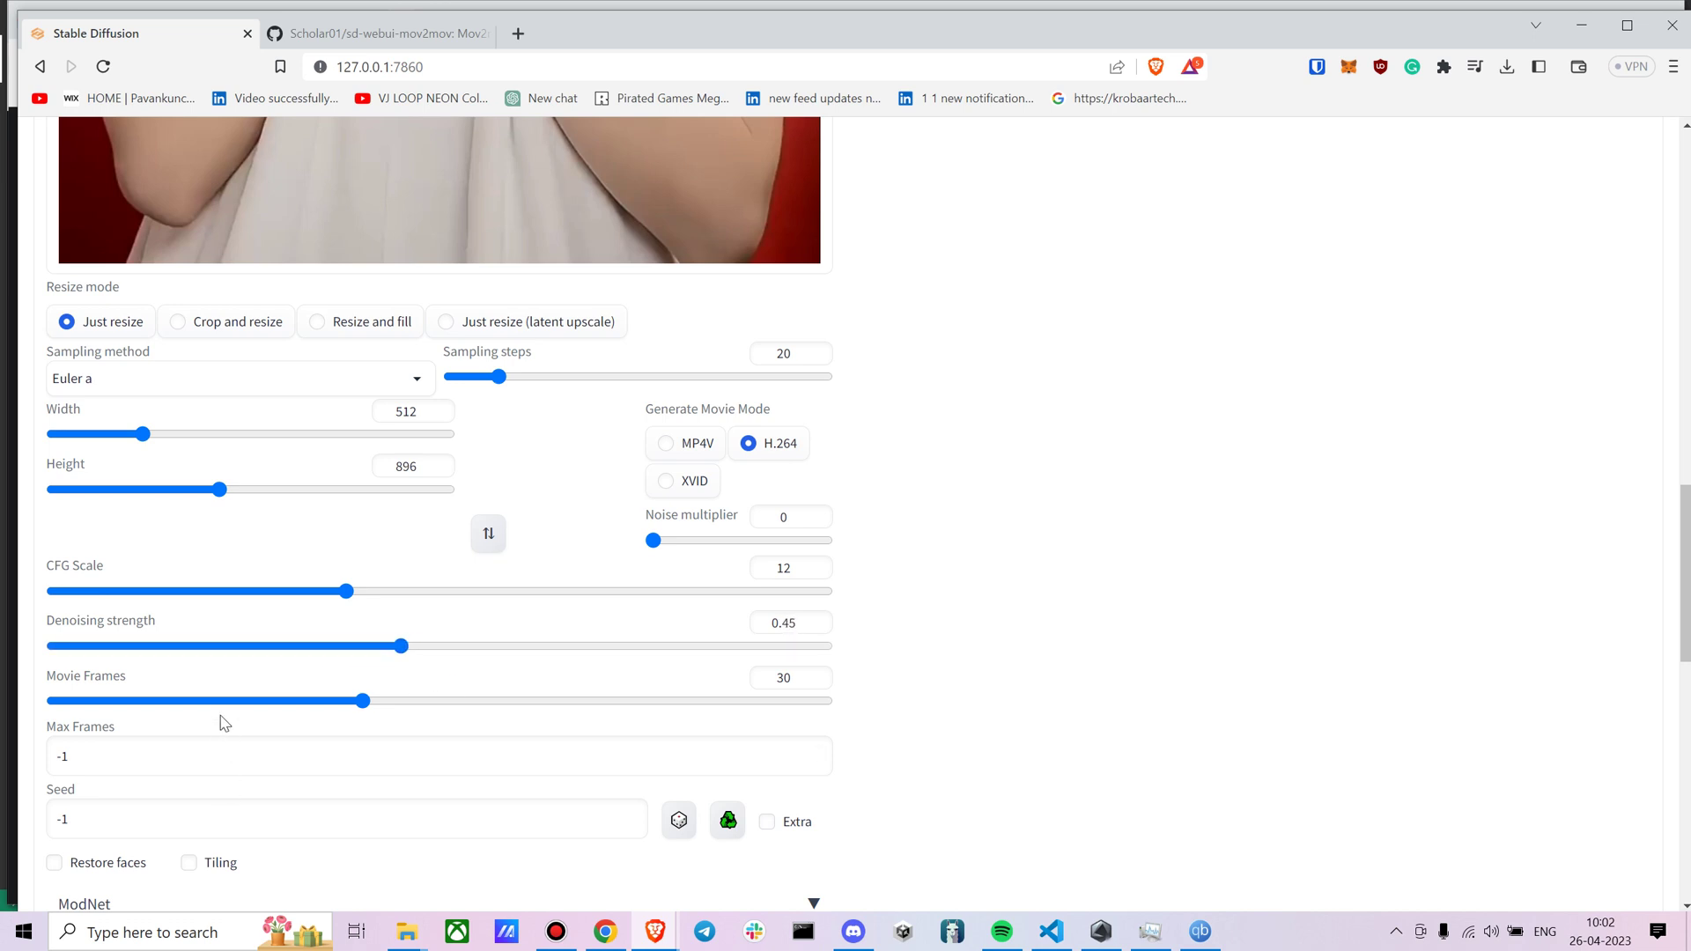
drag(208, 704, 194, 704)
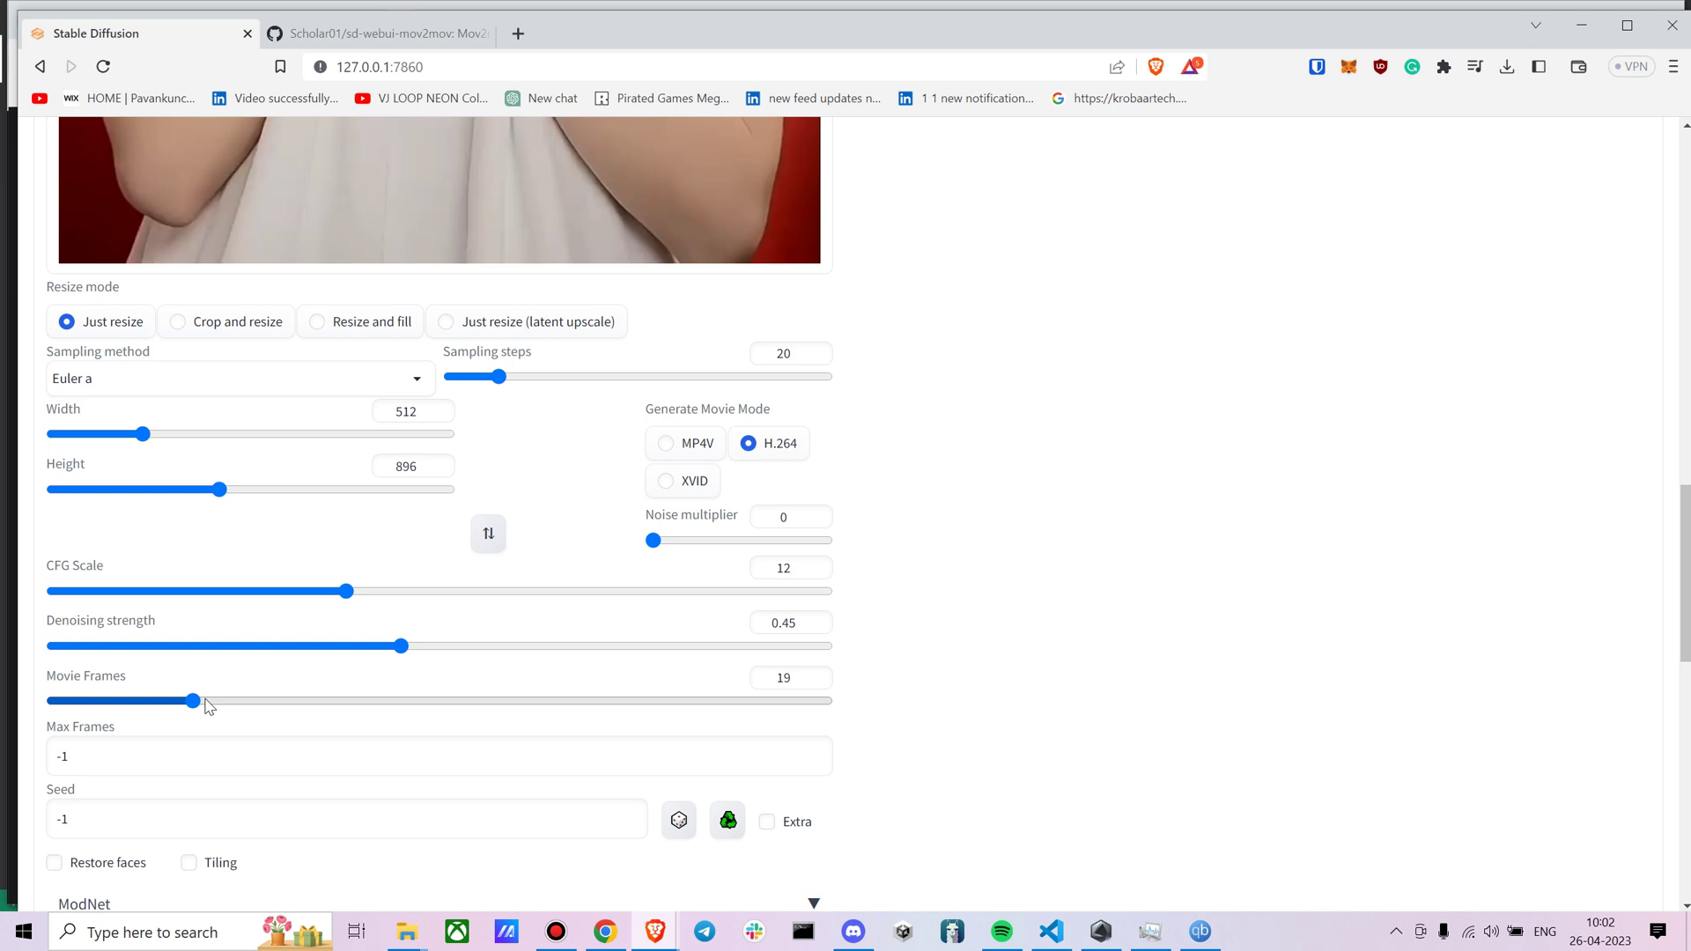
drag(202, 702, 134, 705)
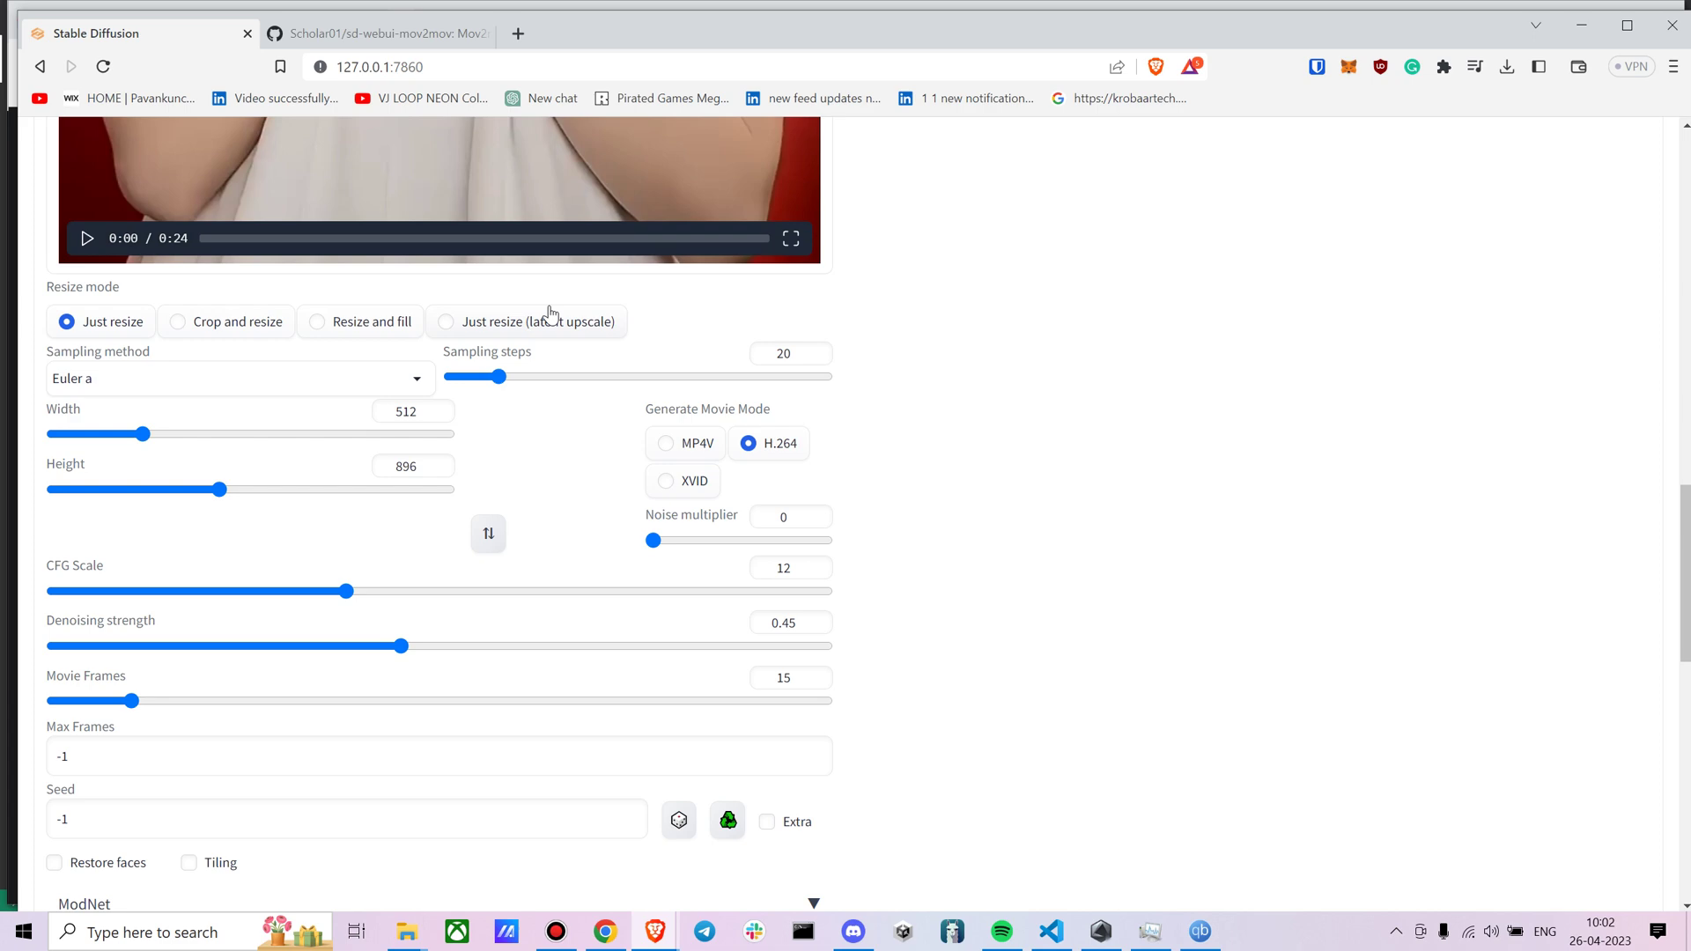
Enable ControlNet's first unit with the depth preprocessor and control_v11f1p_sd15_depth model.
scroll(540, 303, up, 5)
scroll(537, 303, down, 15)
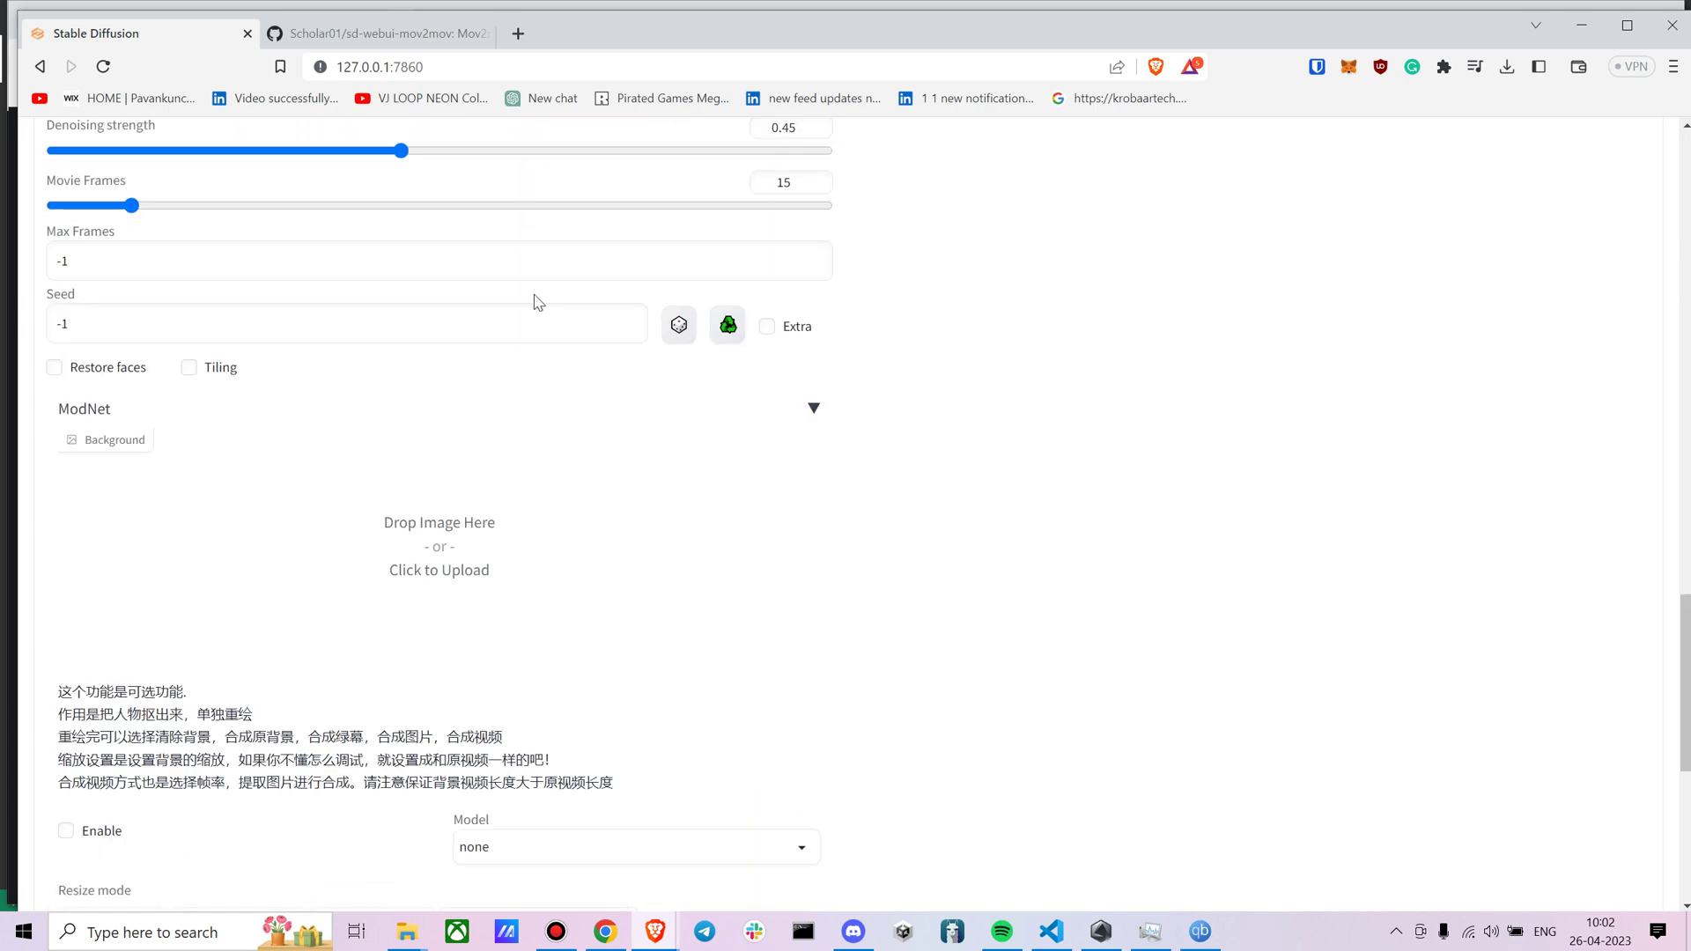
scroll(333, 340, down, 1)
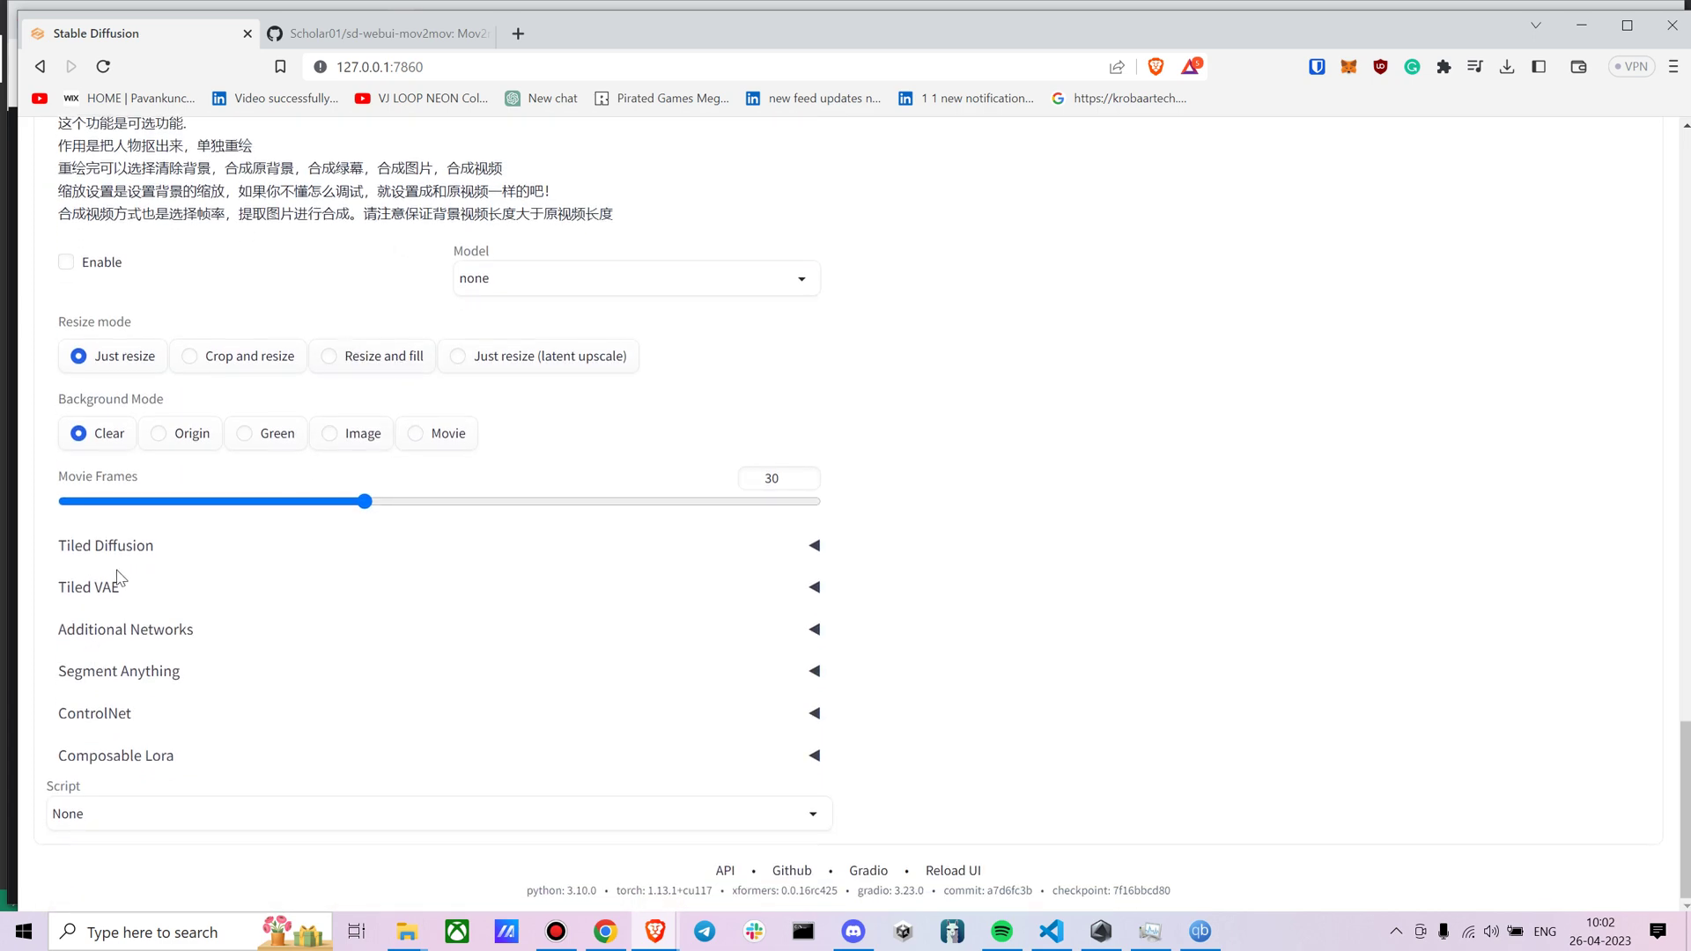
click(108, 720)
scroll(133, 665, down, 5)
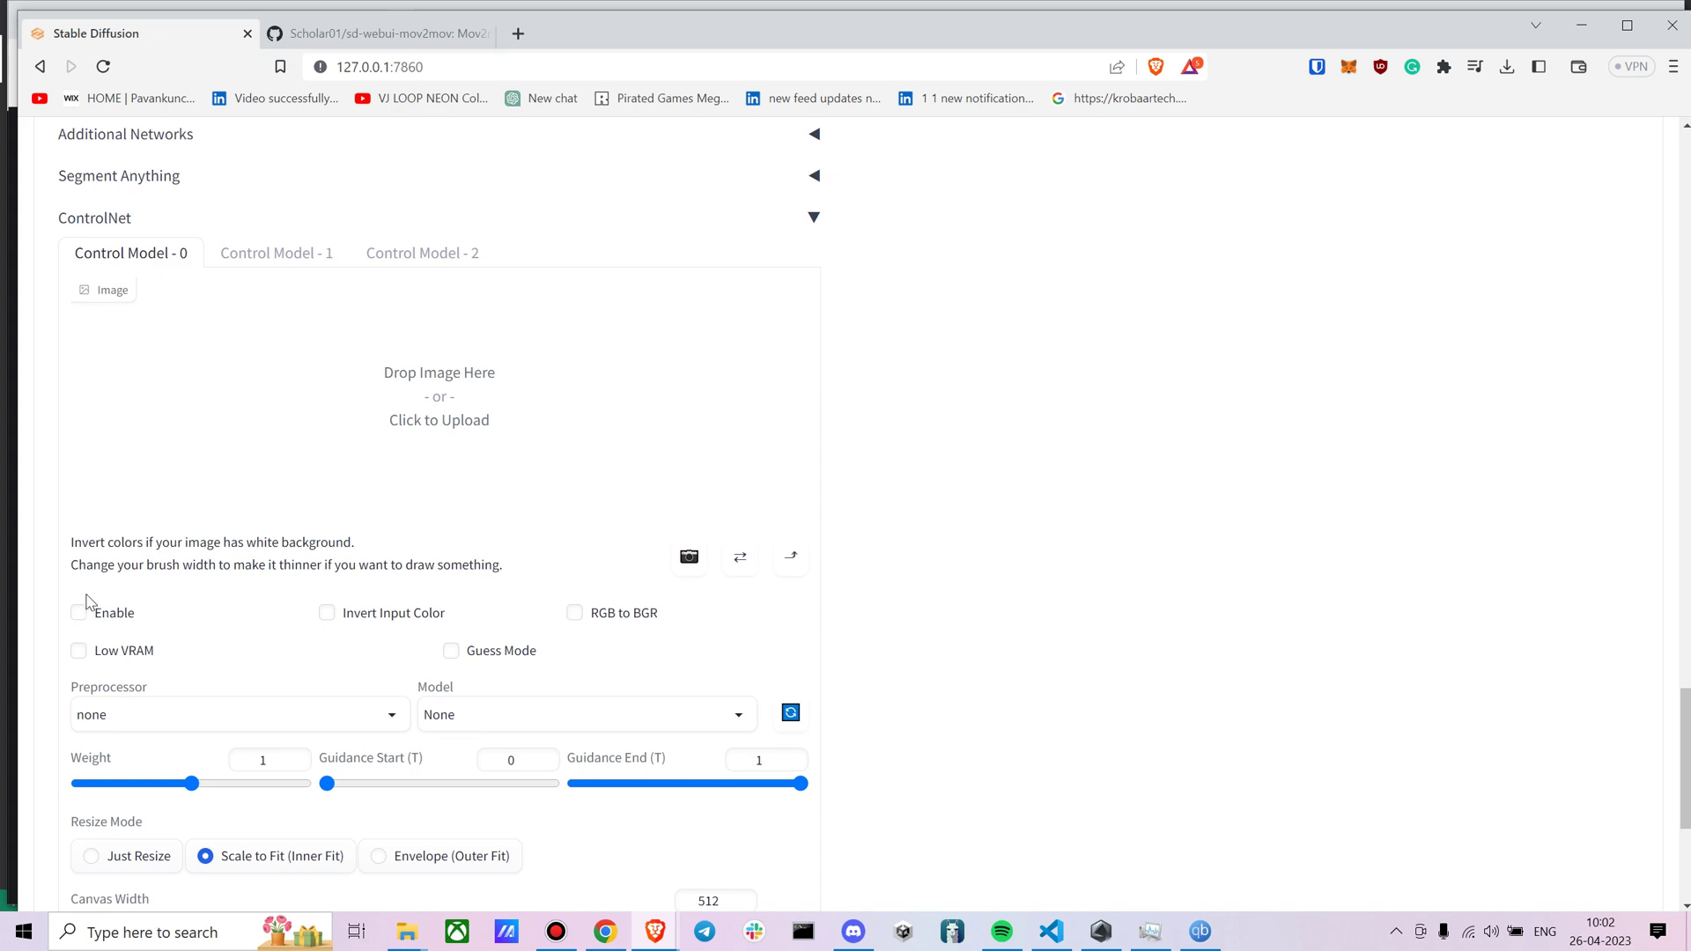
scroll(88, 603, up, 20)
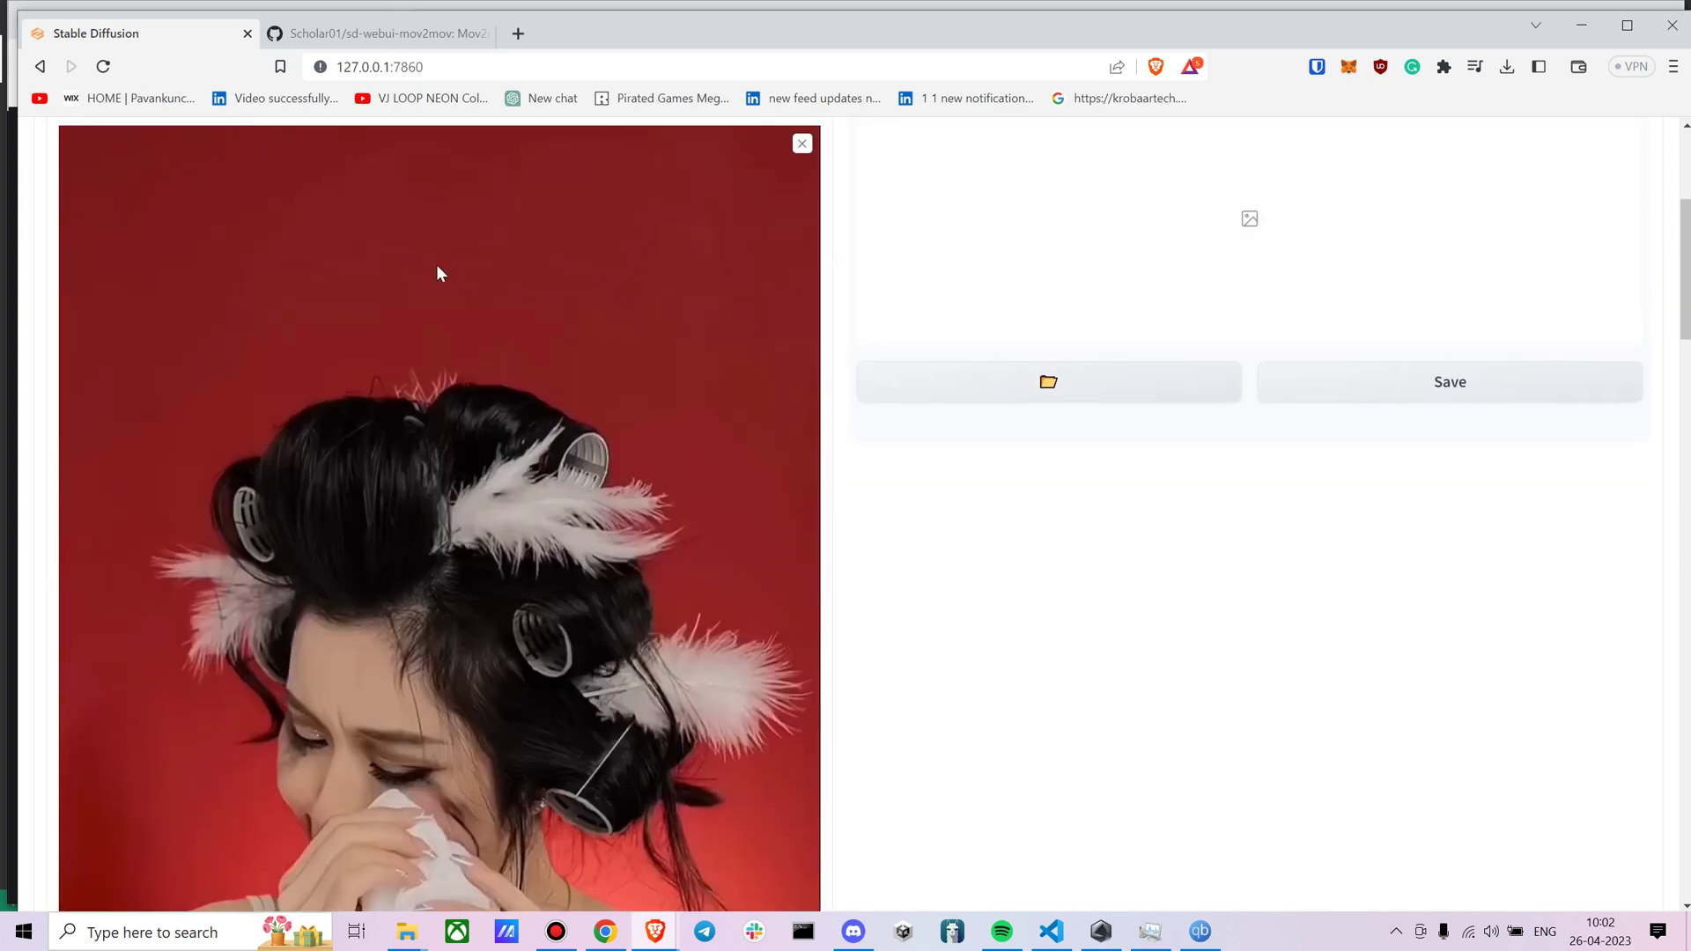
scroll(438, 272, down, 15)
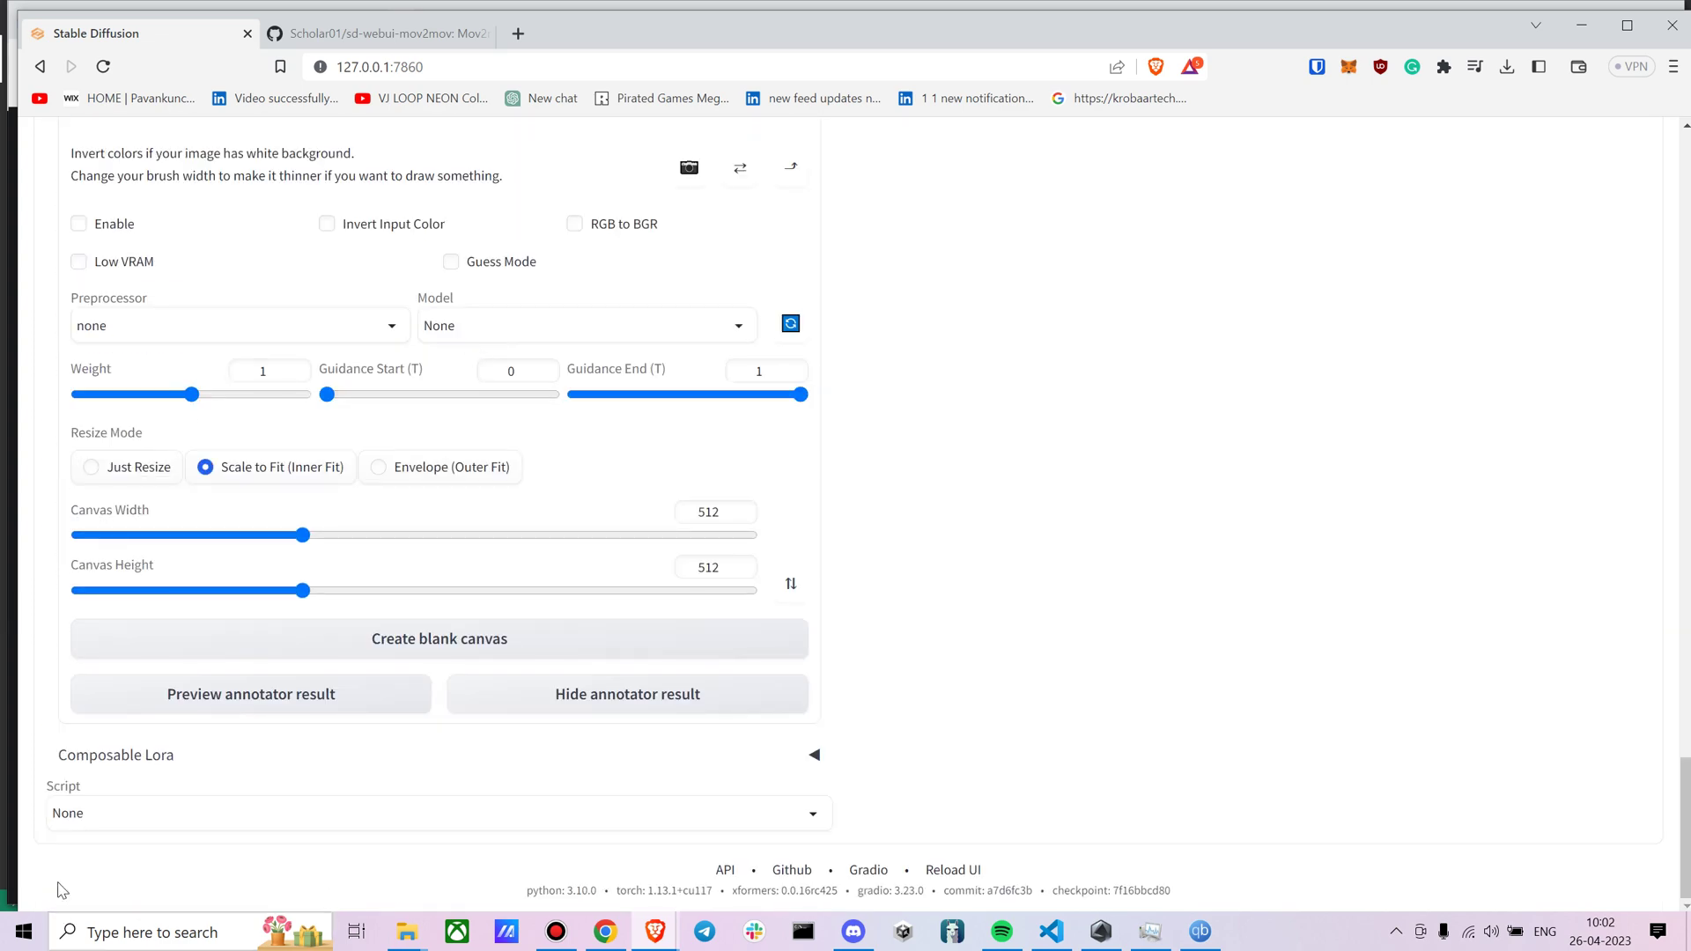
scroll(238, 529, up, 2)
click(115, 423)
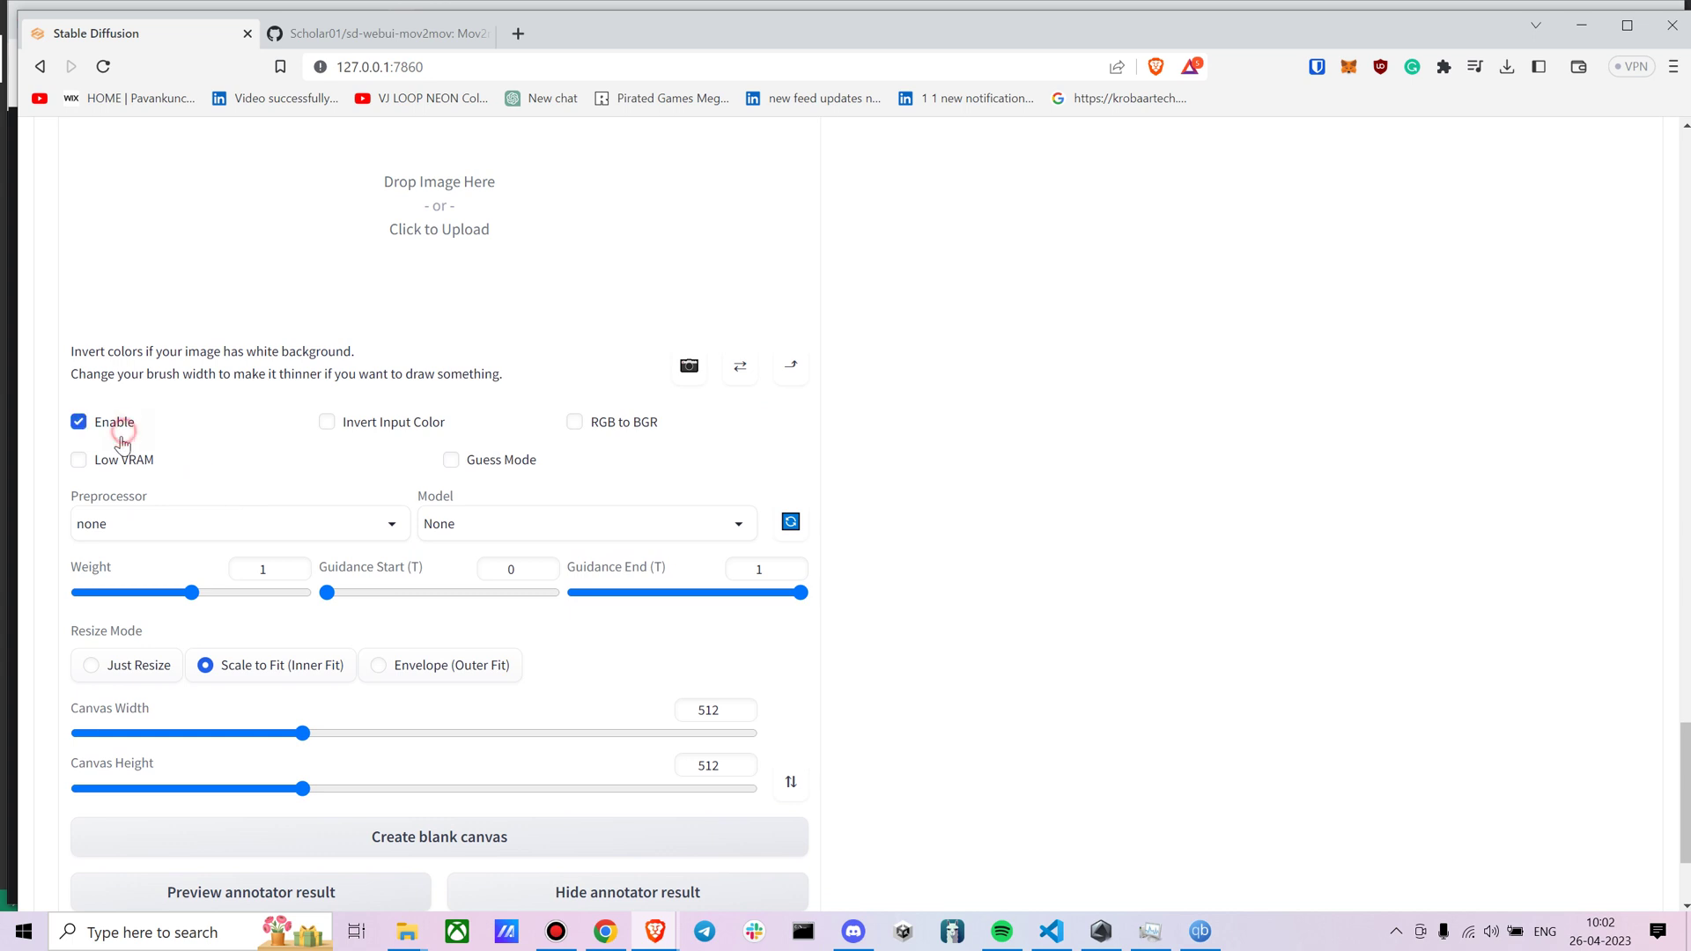
click(200, 526)
click(140, 203)
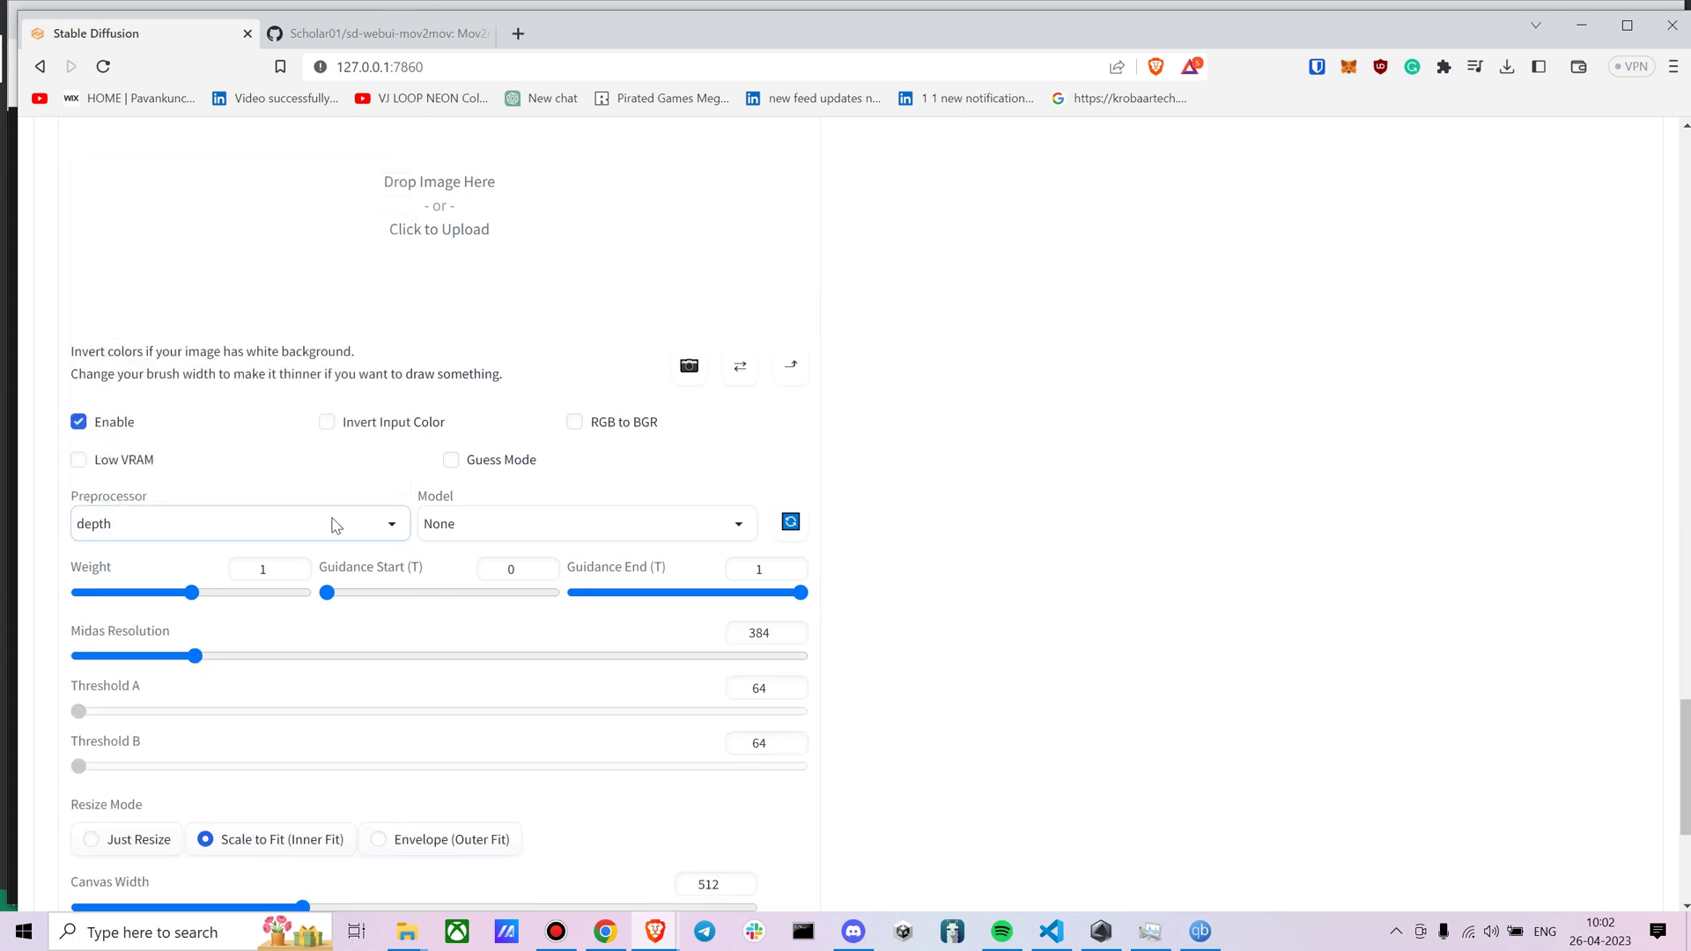
click(510, 531)
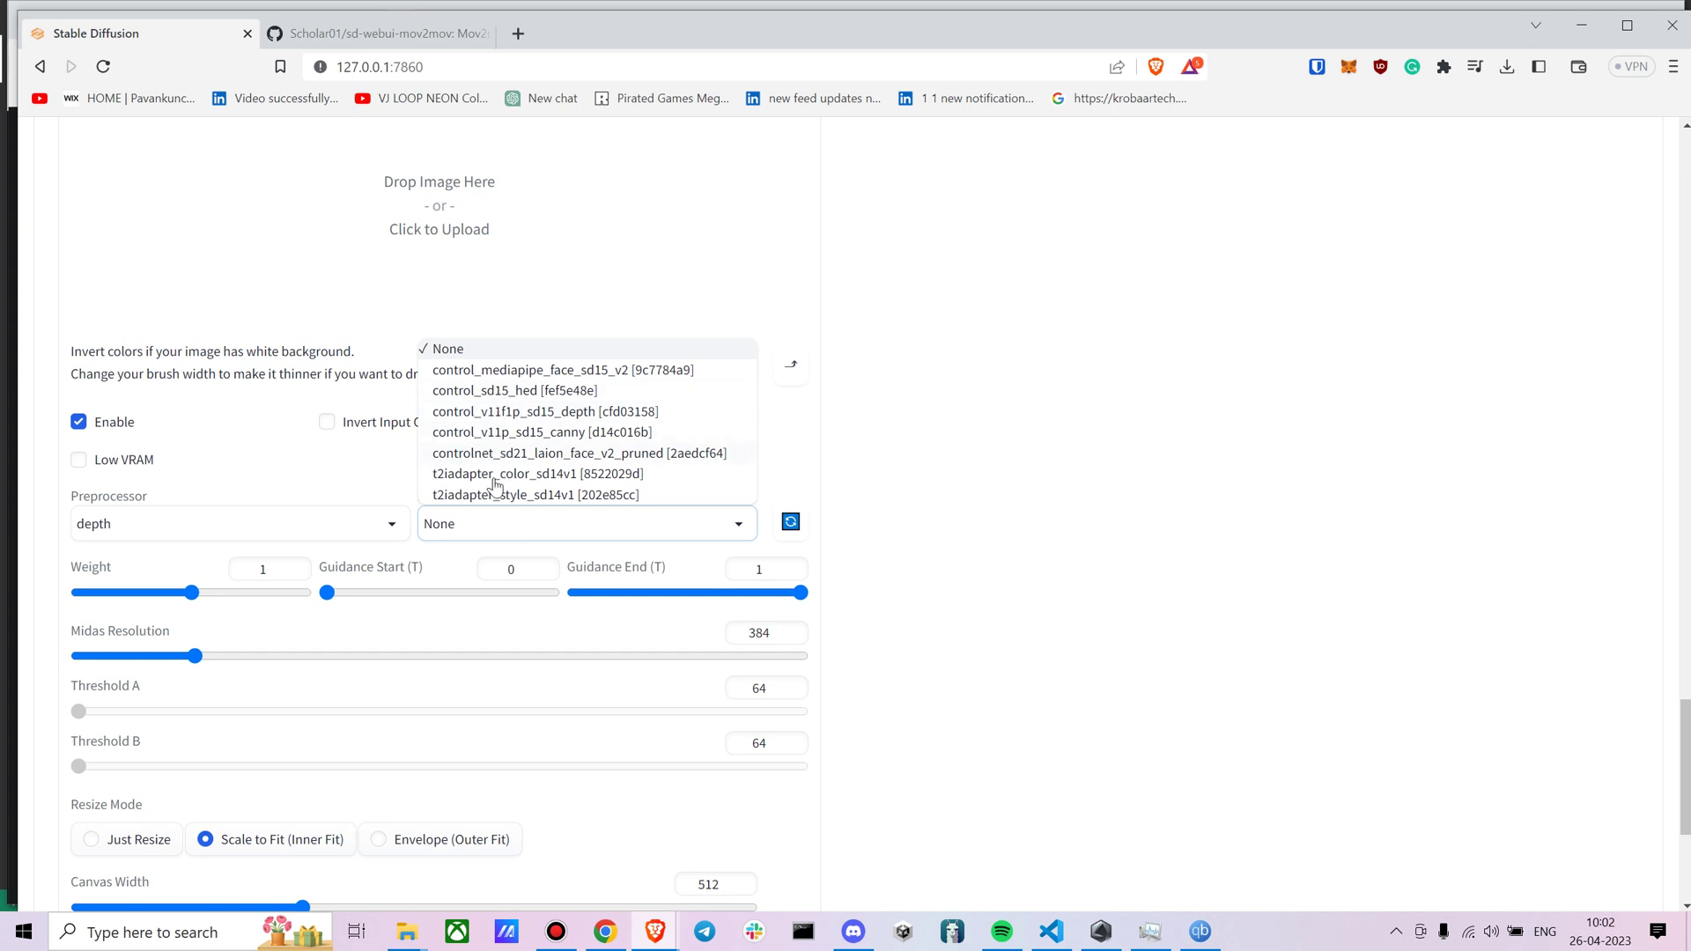
click(499, 414)
Switch to the second ControlNet unit, enable it and try the canny preprocessor.
scroll(264, 599, up, 6)
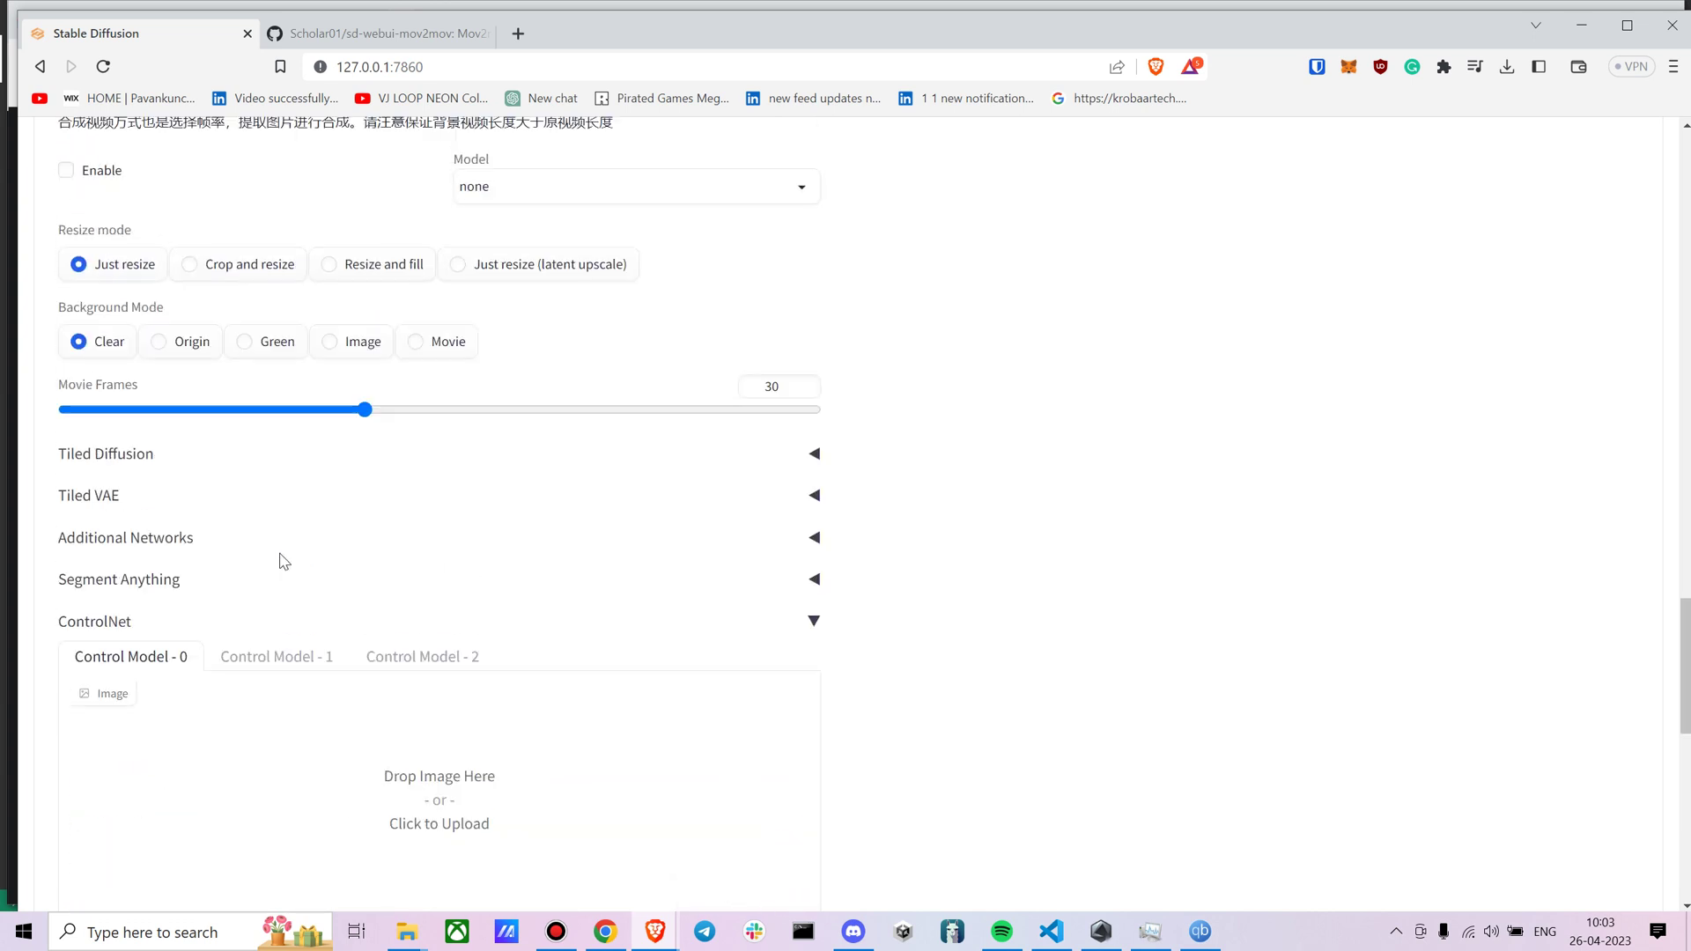
scroll(242, 641, down, 2)
click(272, 358)
scroll(272, 366, down, 5)
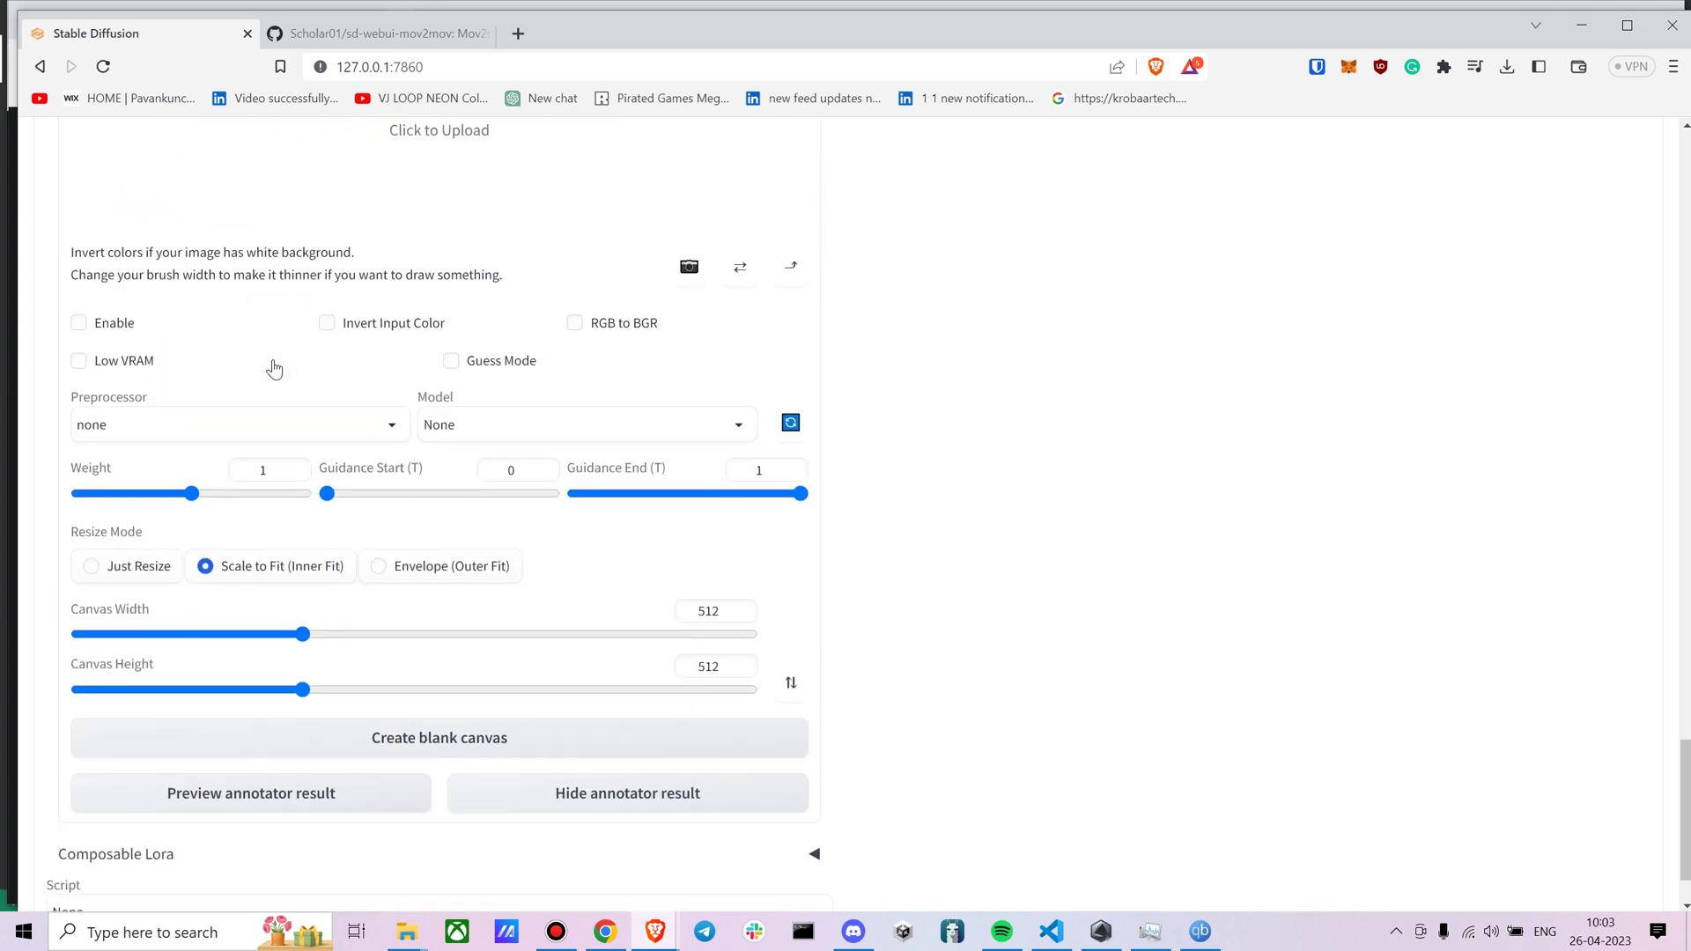
scroll(176, 405, up, 1)
click(139, 429)
click(145, 522)
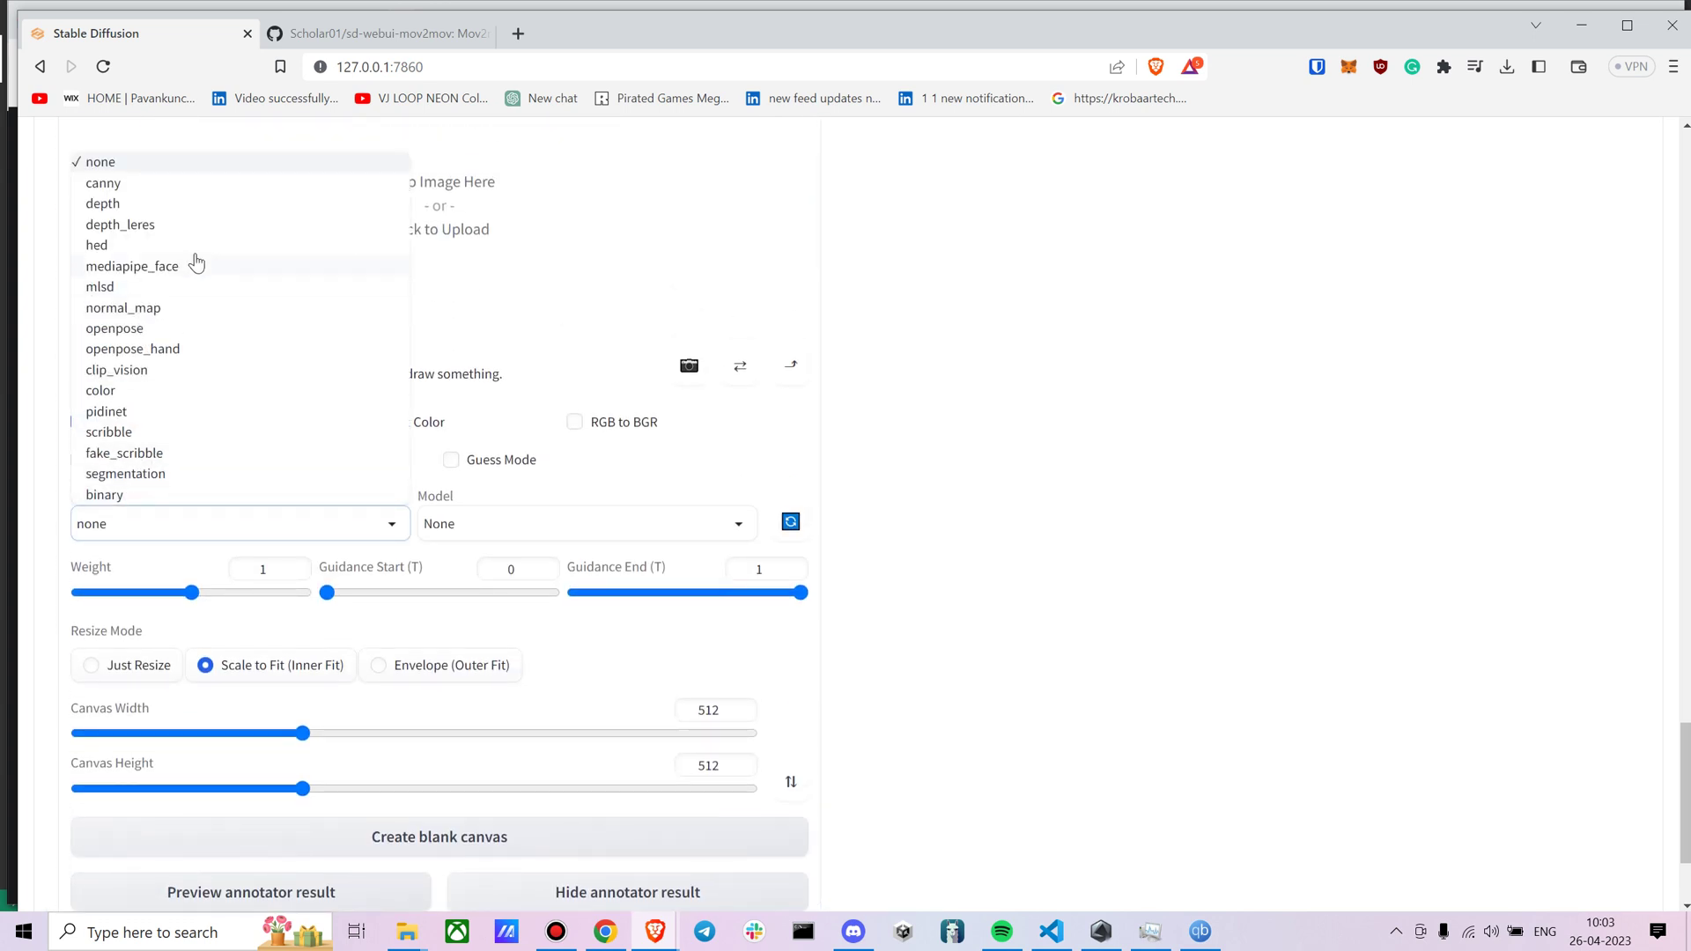
click(123, 183)
click(480, 525)
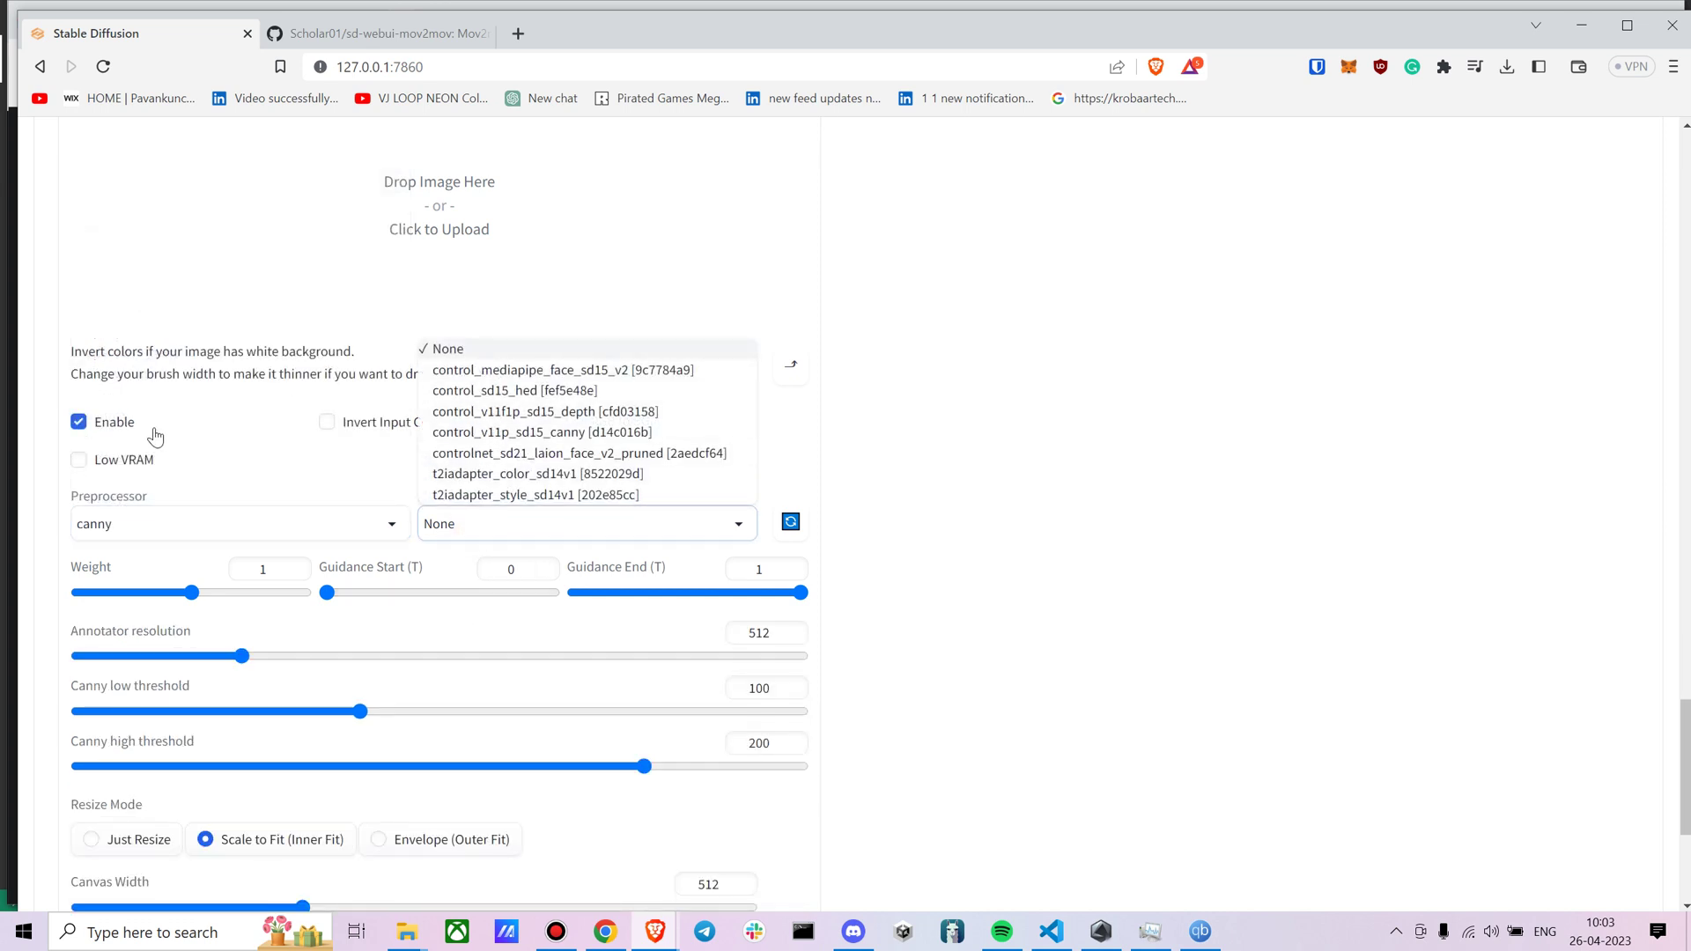
click(120, 424)
Set the second unit to the mediapipe_face preprocessor and control_mediapipe_face_sd15_v2 model.
click(103, 423)
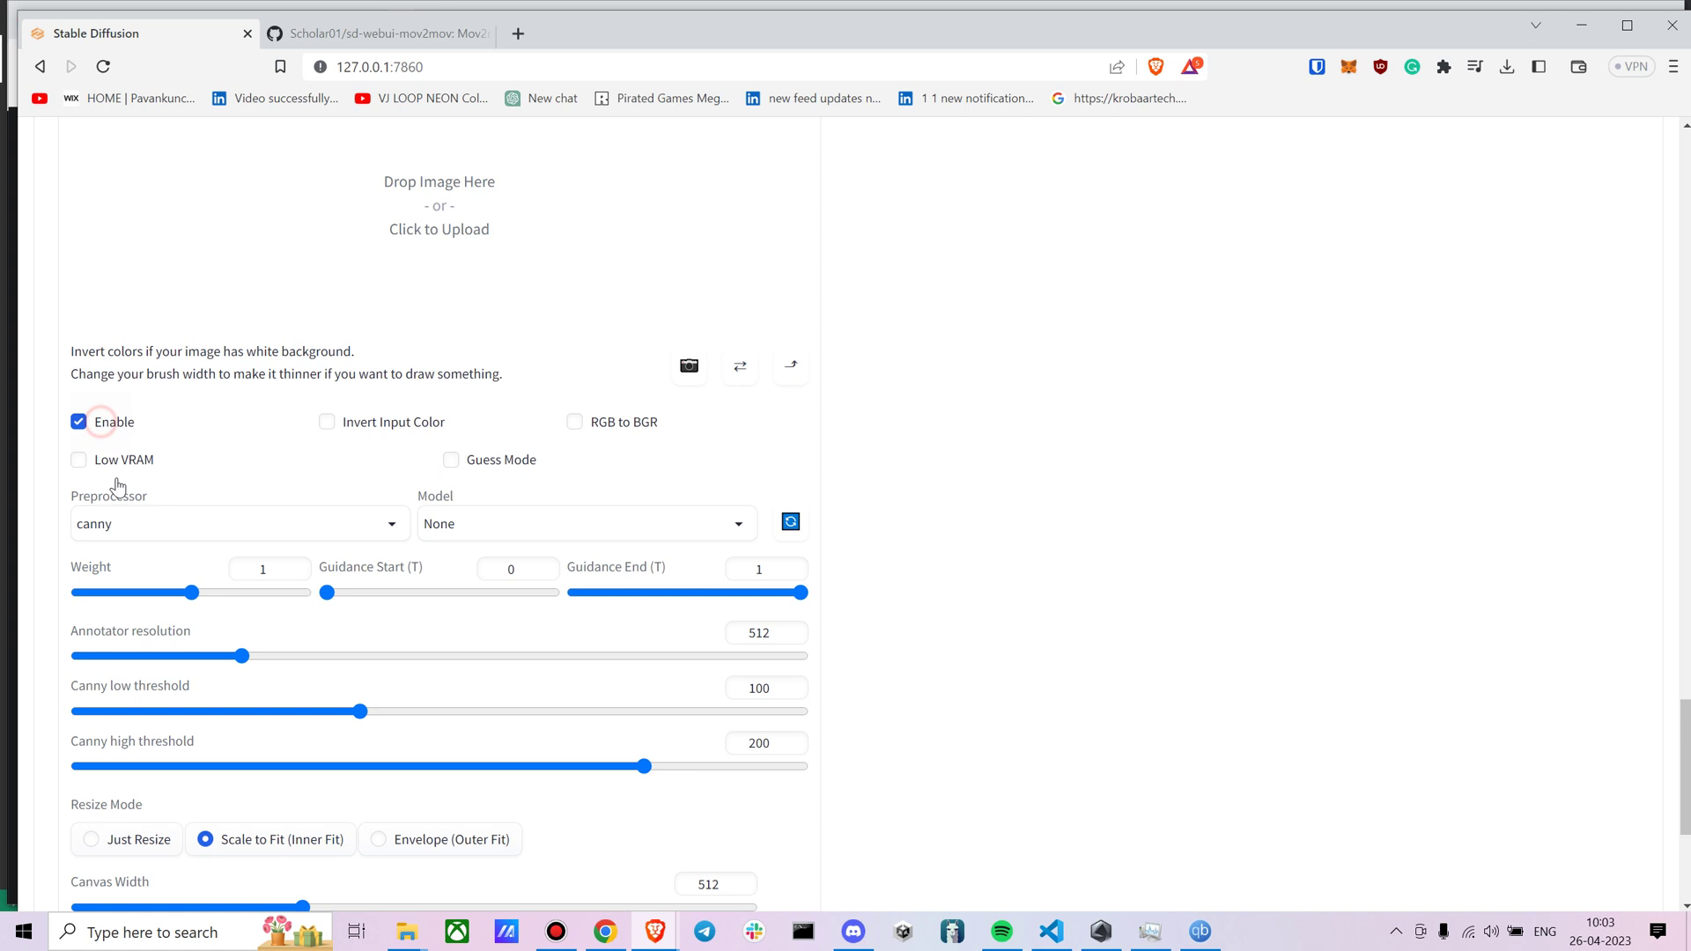
click(132, 519)
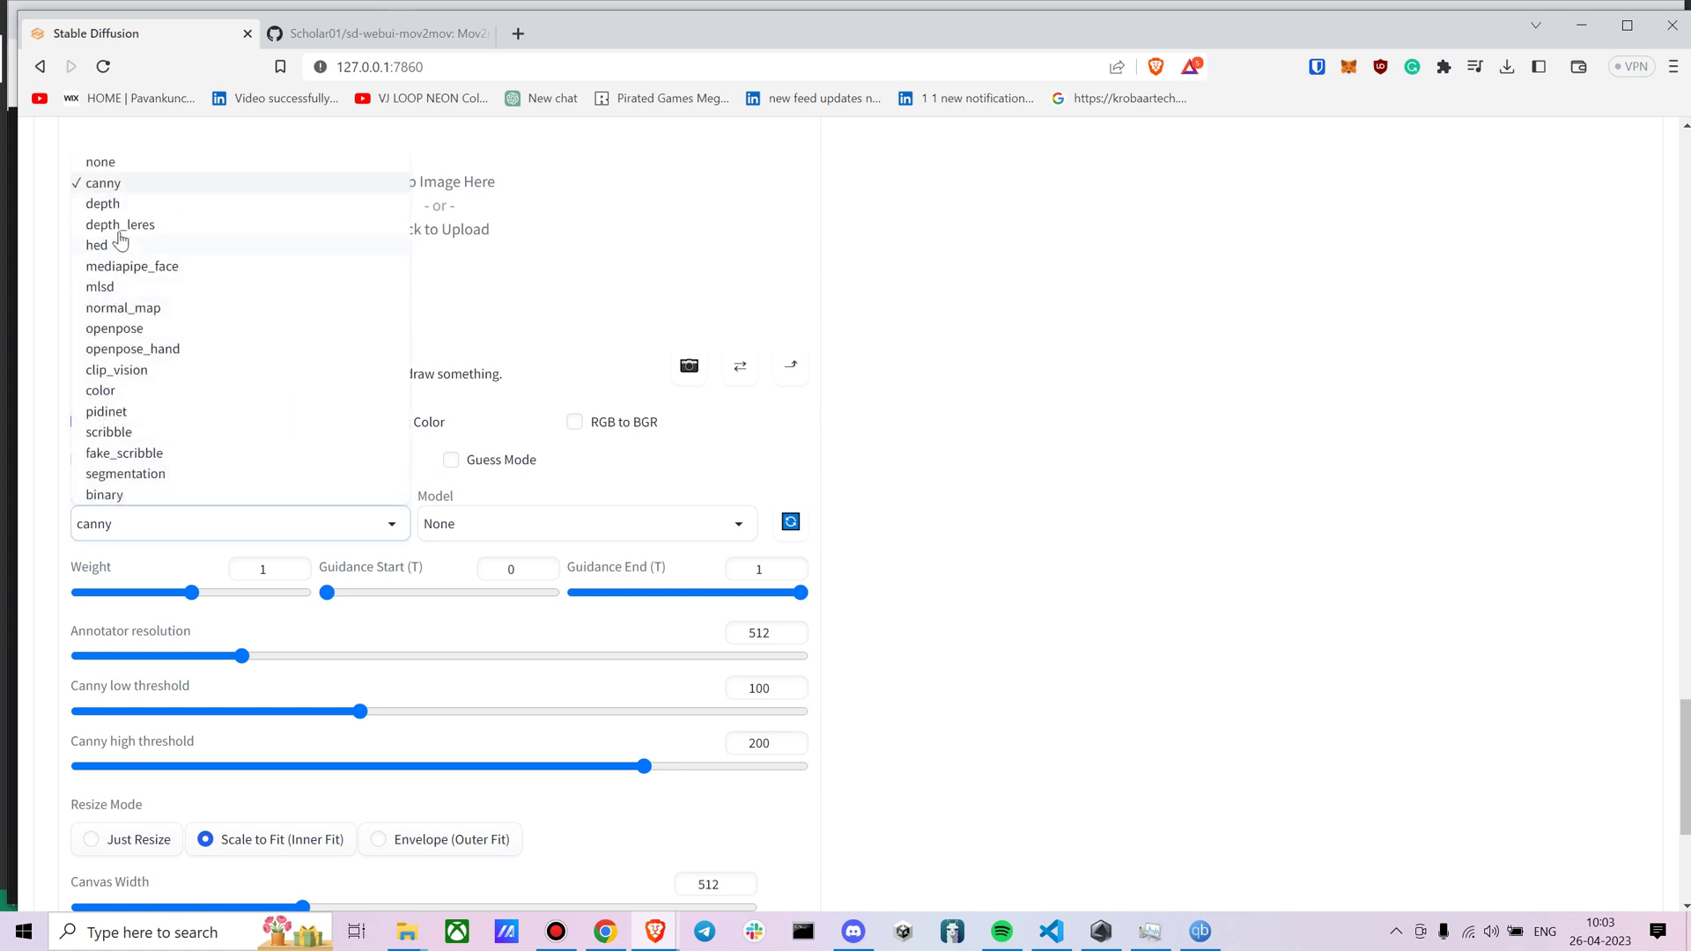
click(141, 271)
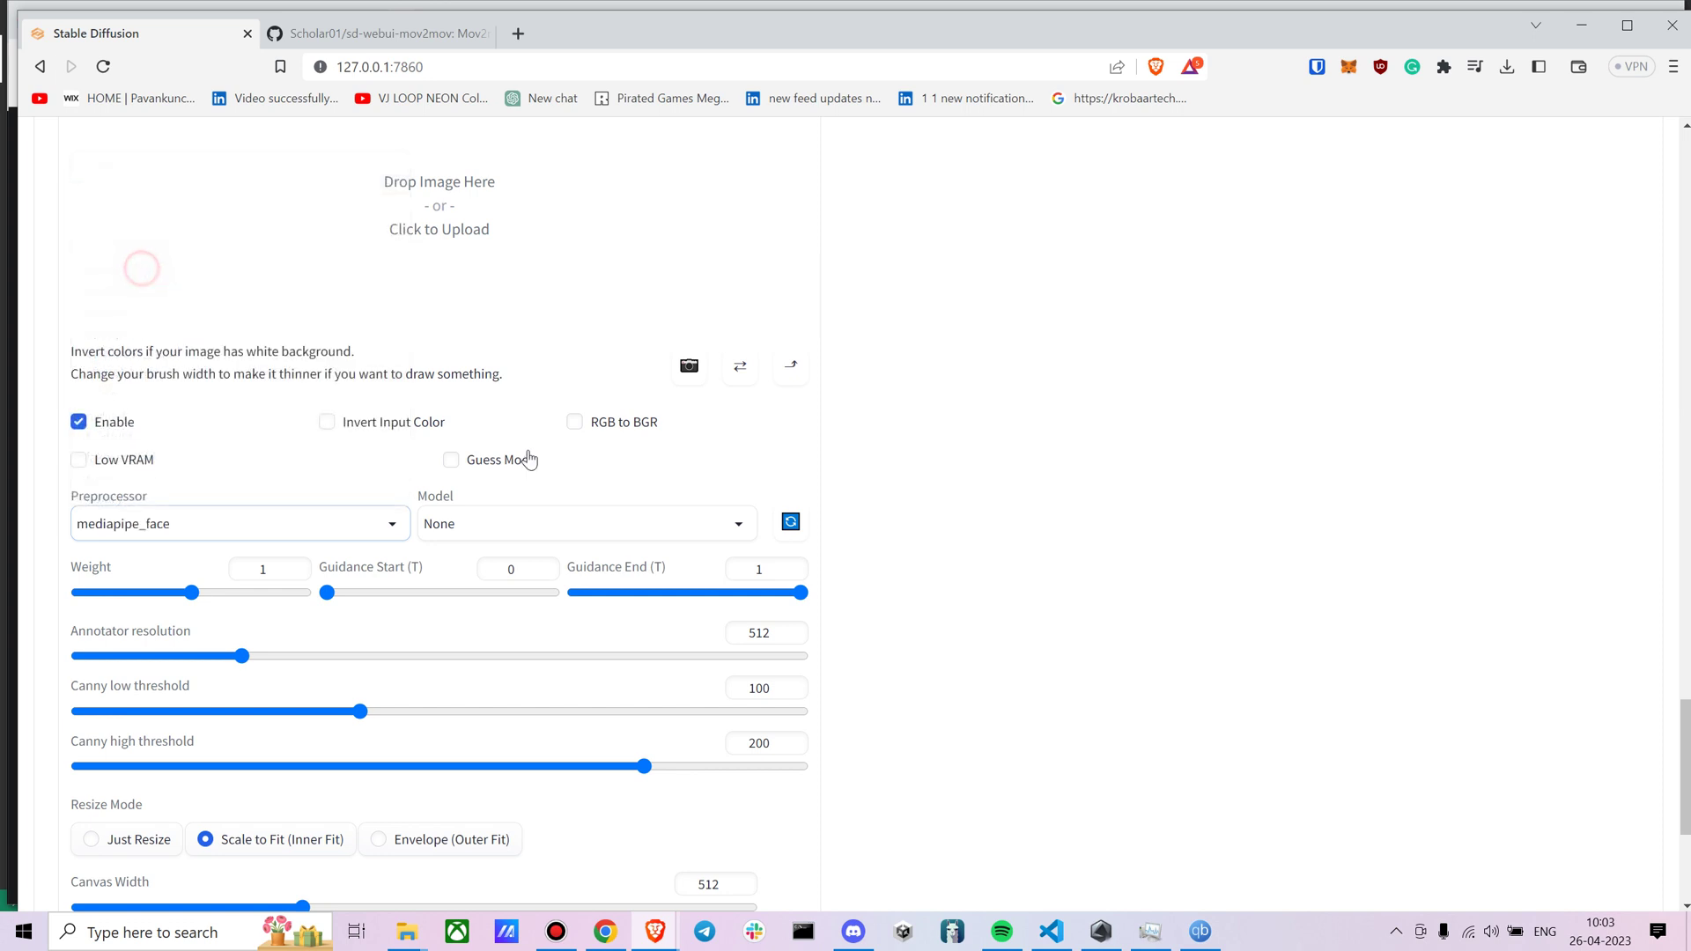
click(610, 519)
click(539, 390)
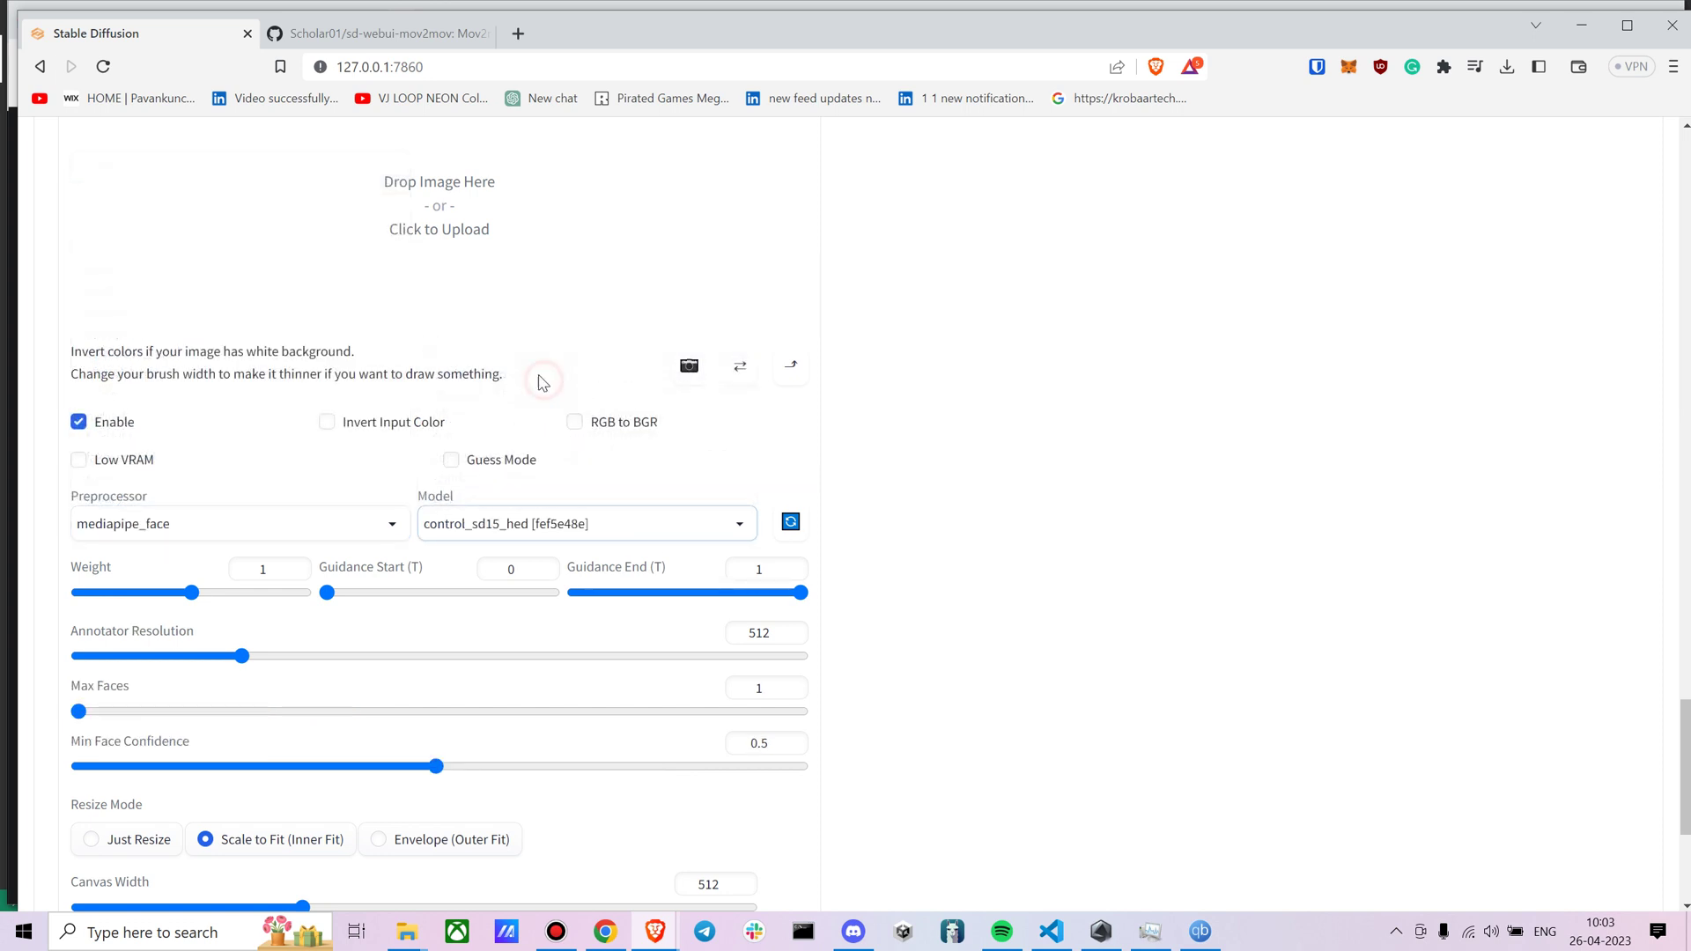
click(534, 528)
click(511, 370)
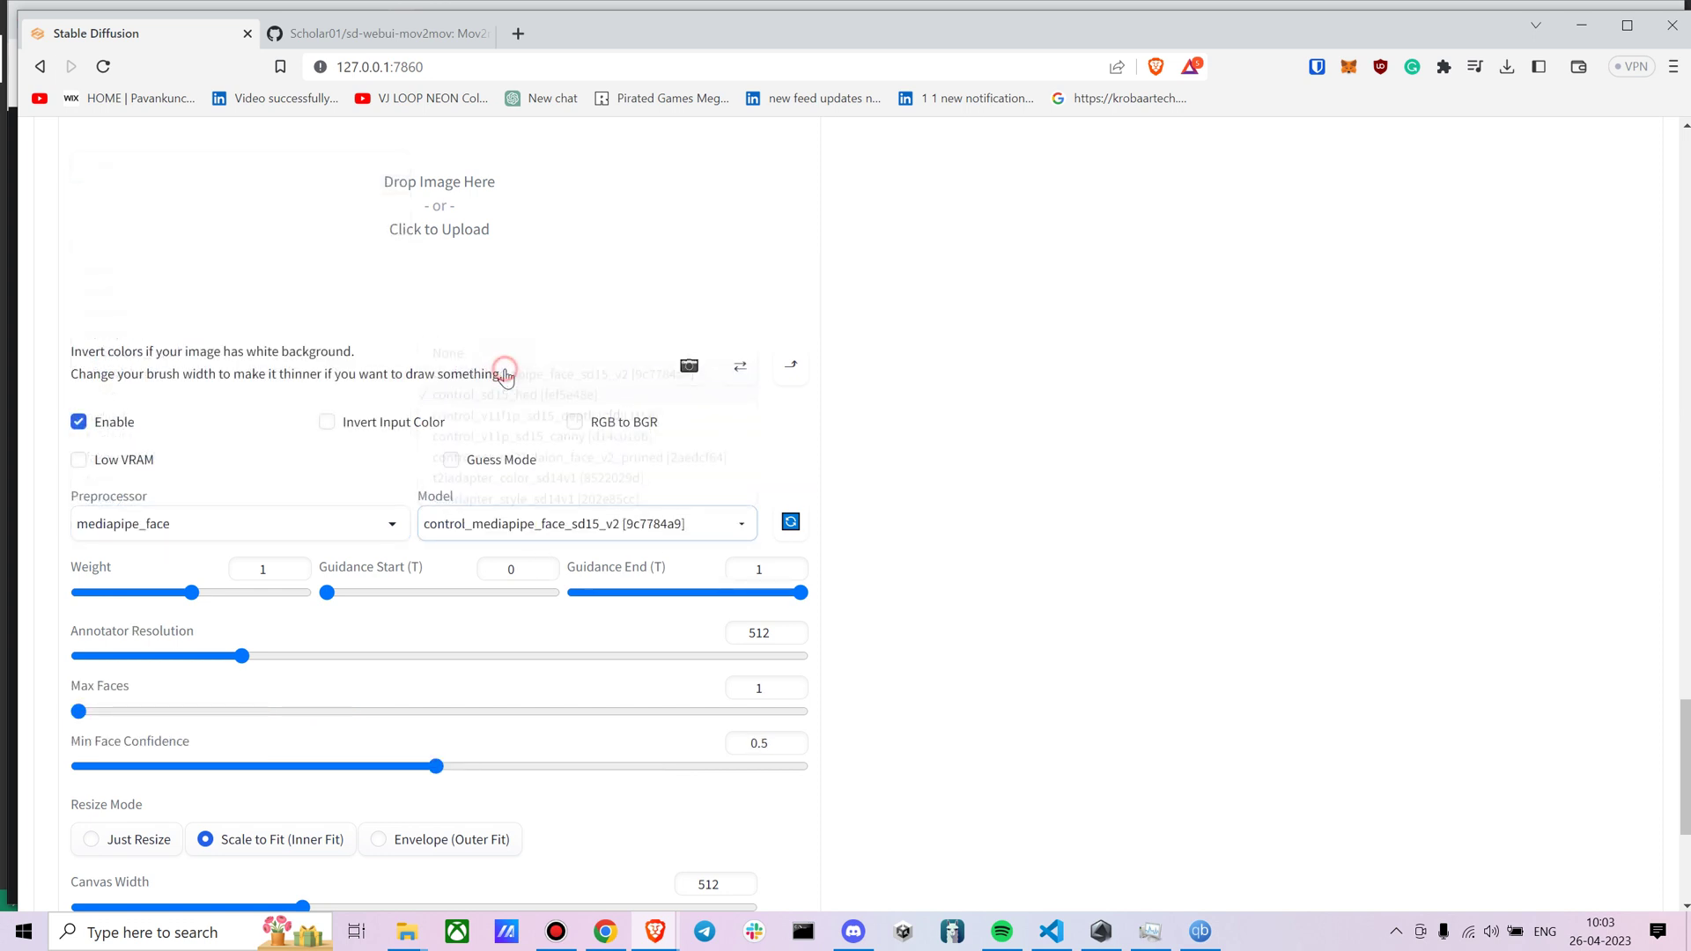
scroll(534, 476, up, 15)
Start the mov2mov render with Generate.
scroll(534, 476, up, 13)
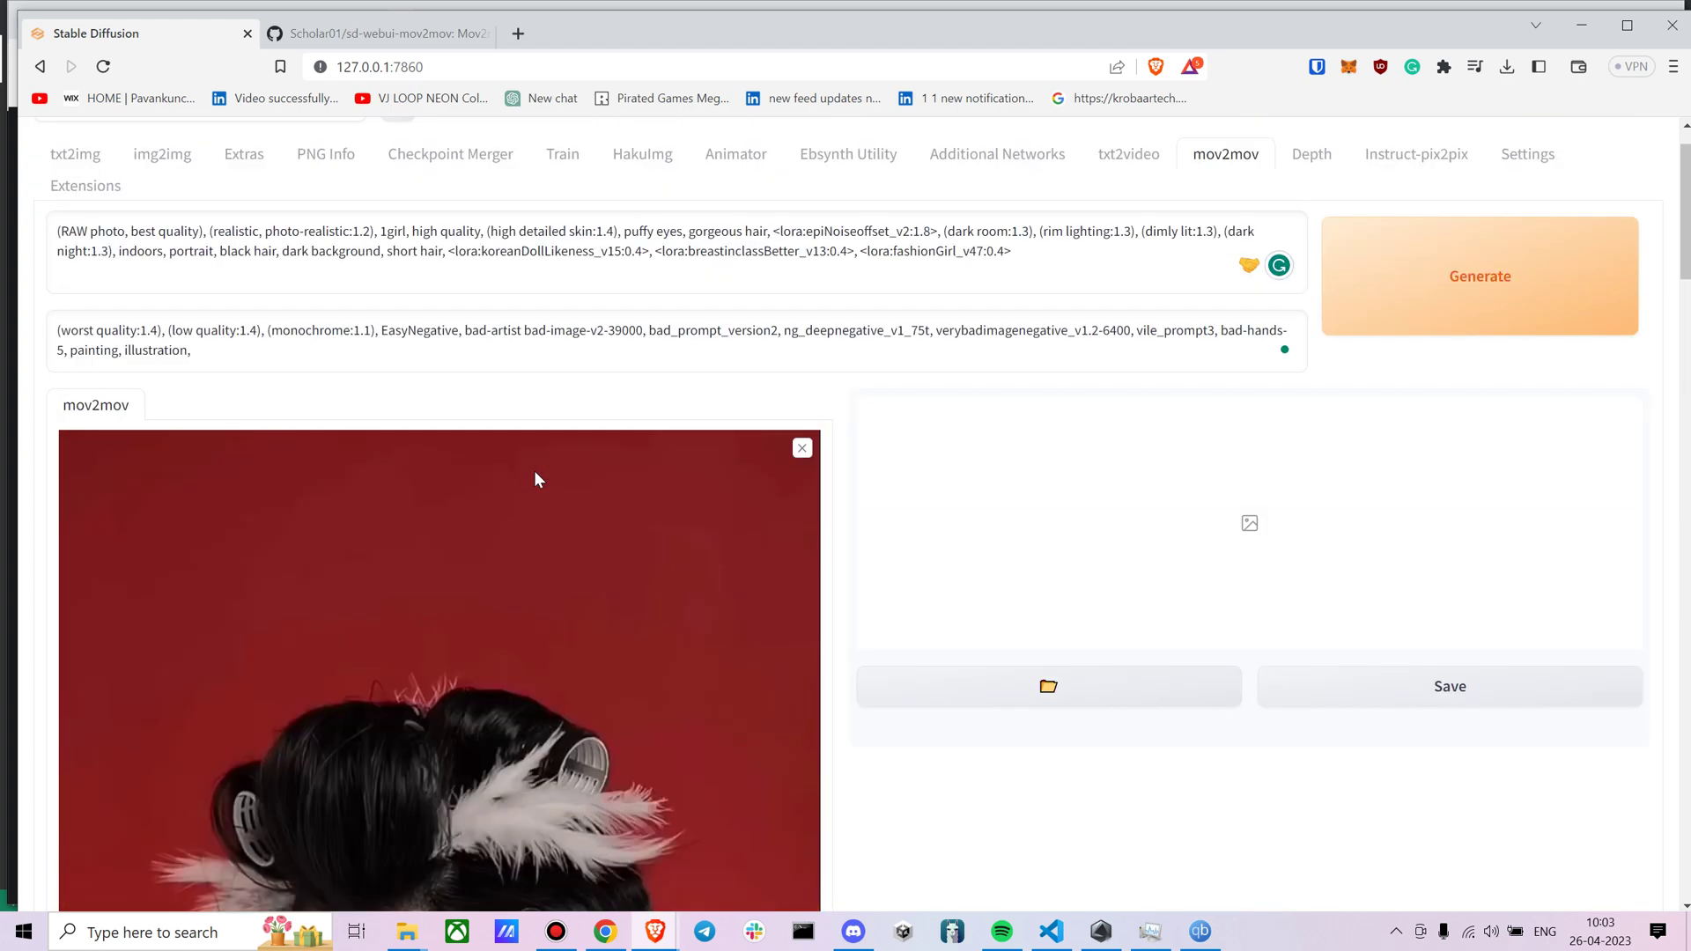
scroll(529, 463, down, 4)
scroll(540, 499, up, 4)
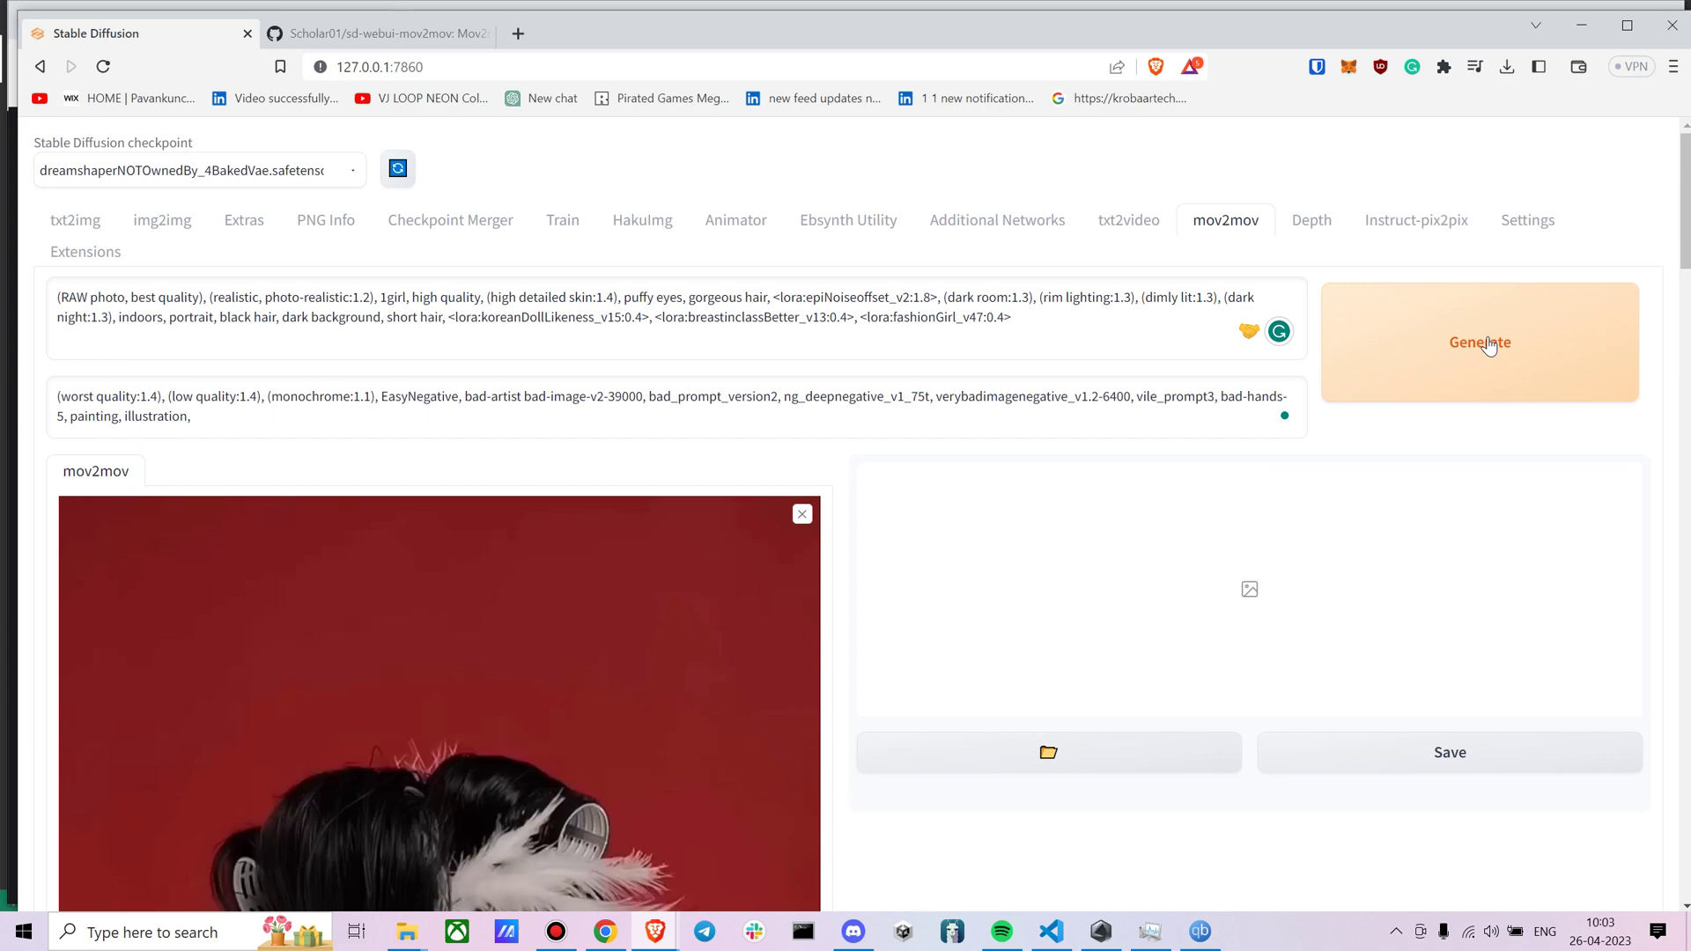
click(1488, 345)
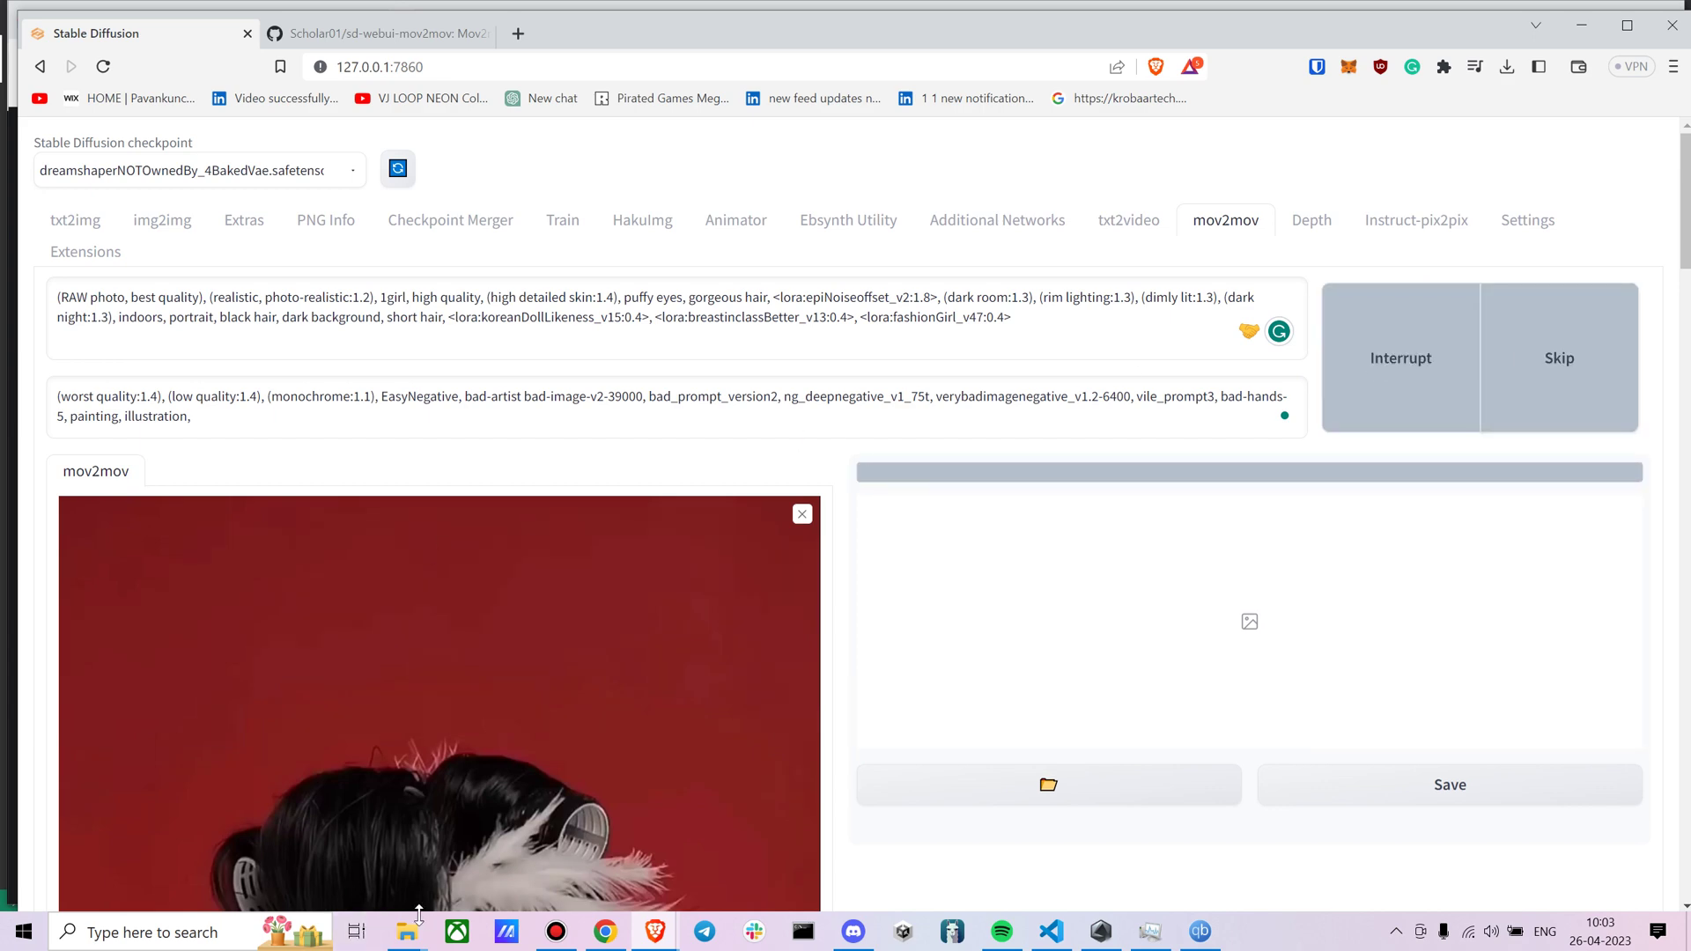
Permanently delete all 212 old frames in the mov2mov-images folder.
mouse_move(409, 930)
click(313, 866)
click(449, 523)
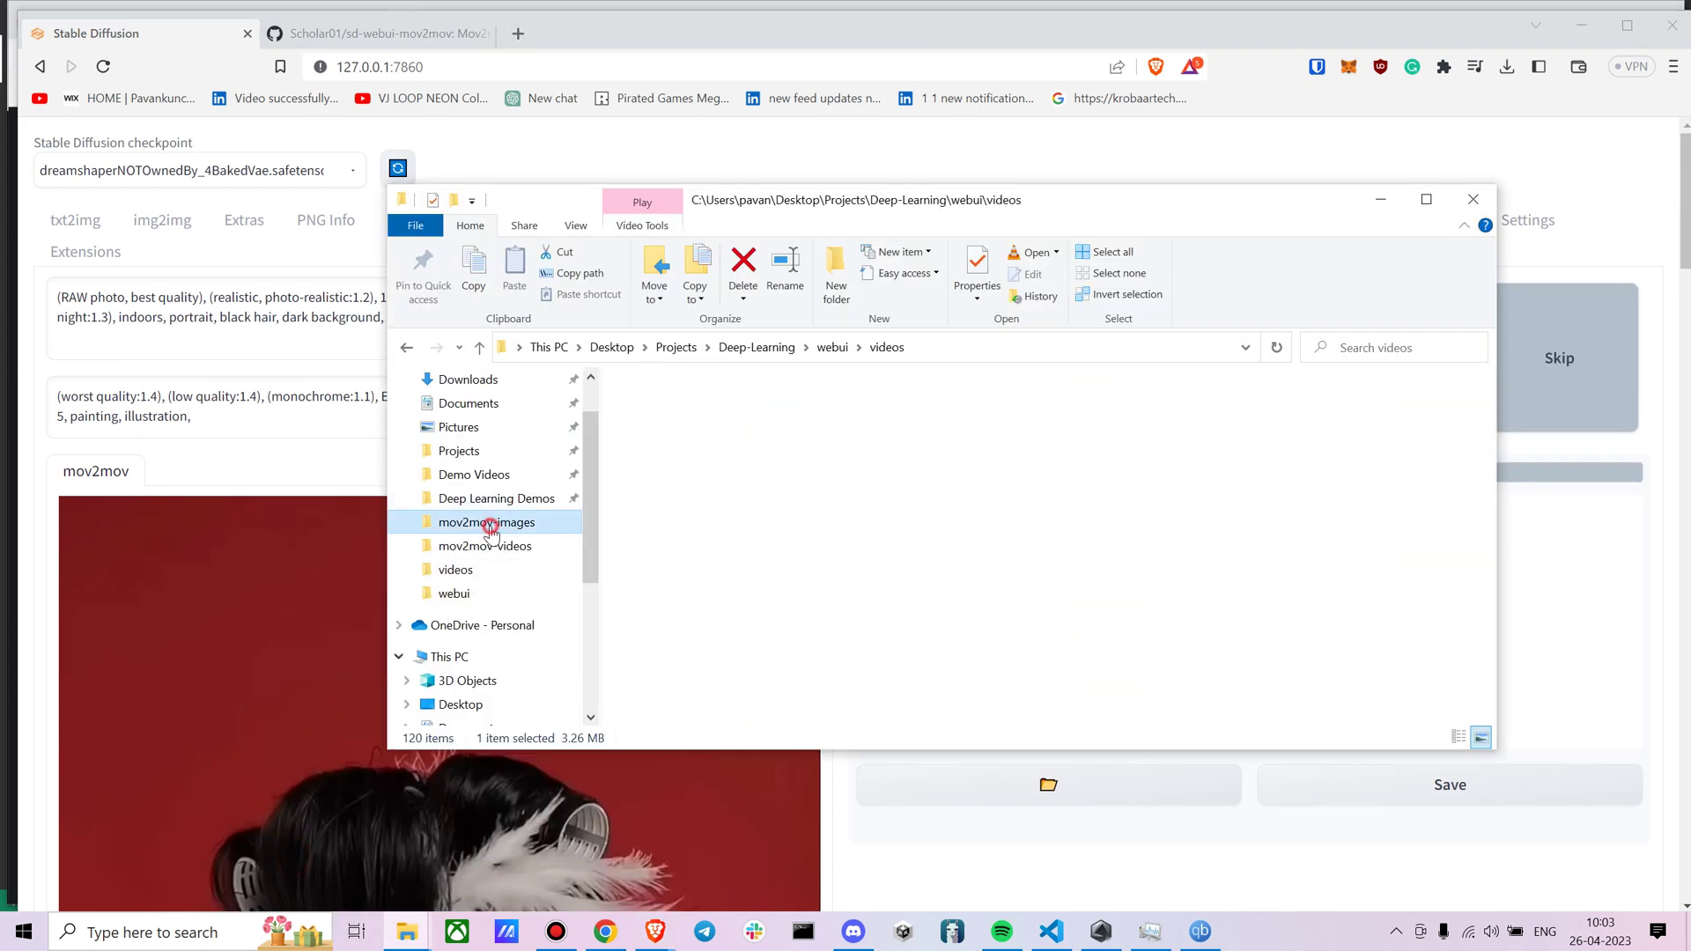
click(901, 467)
scroll(903, 467, down, 1)
key(ctrl+a)
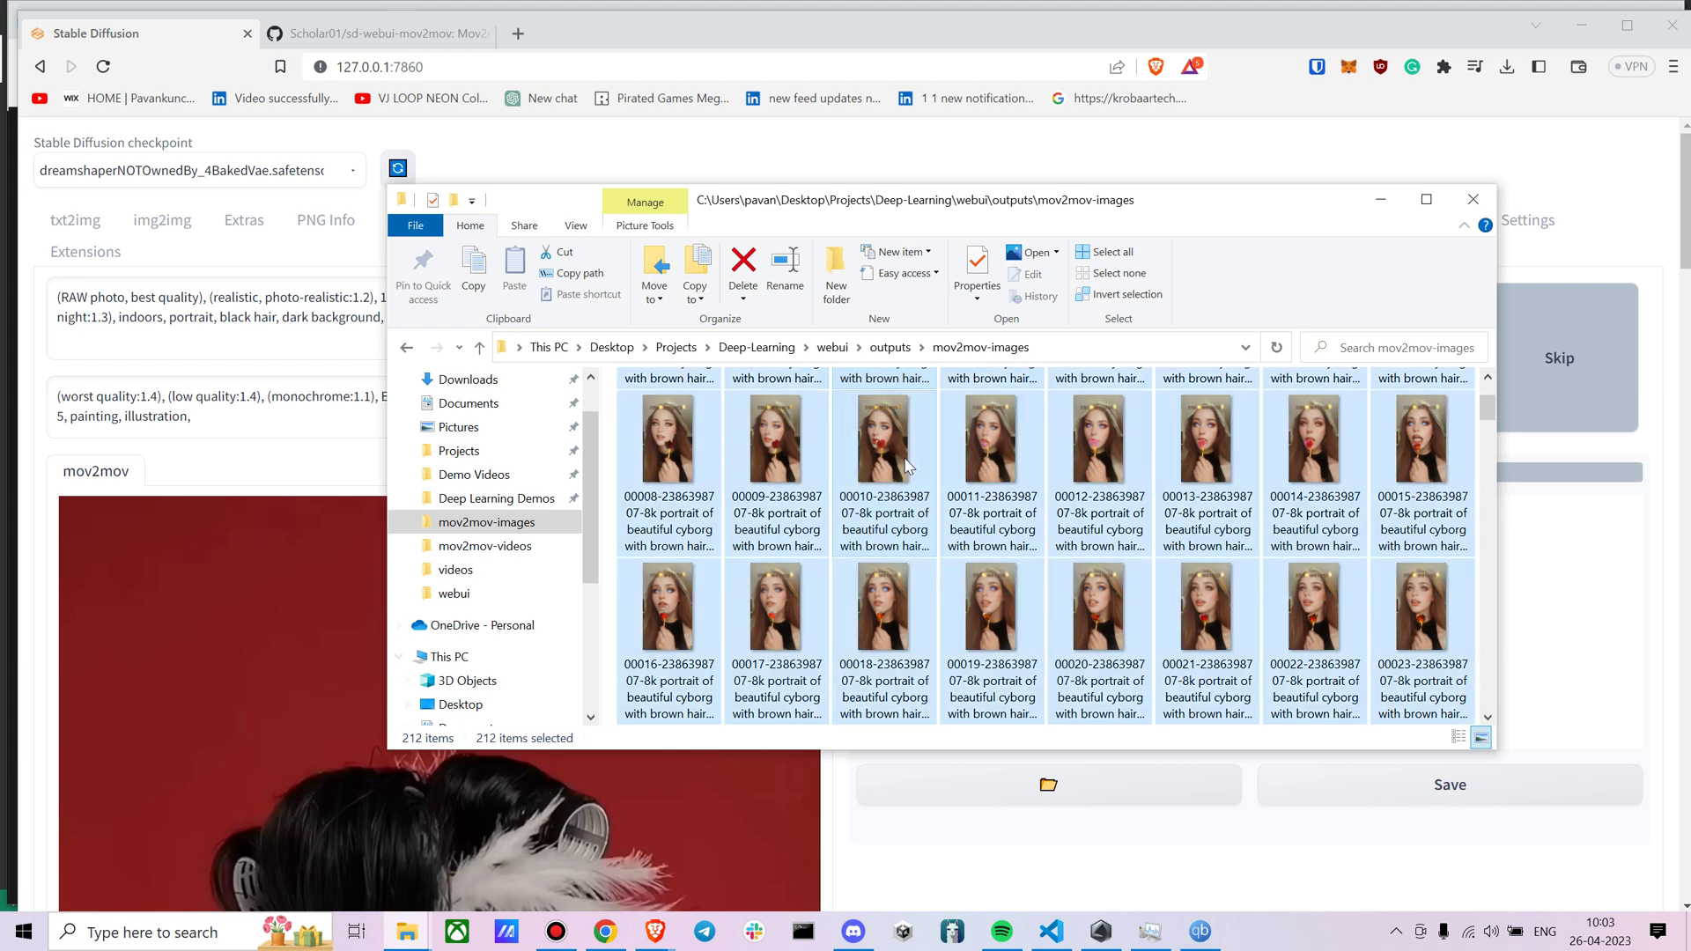
key(shift+Delete)
key(Return)
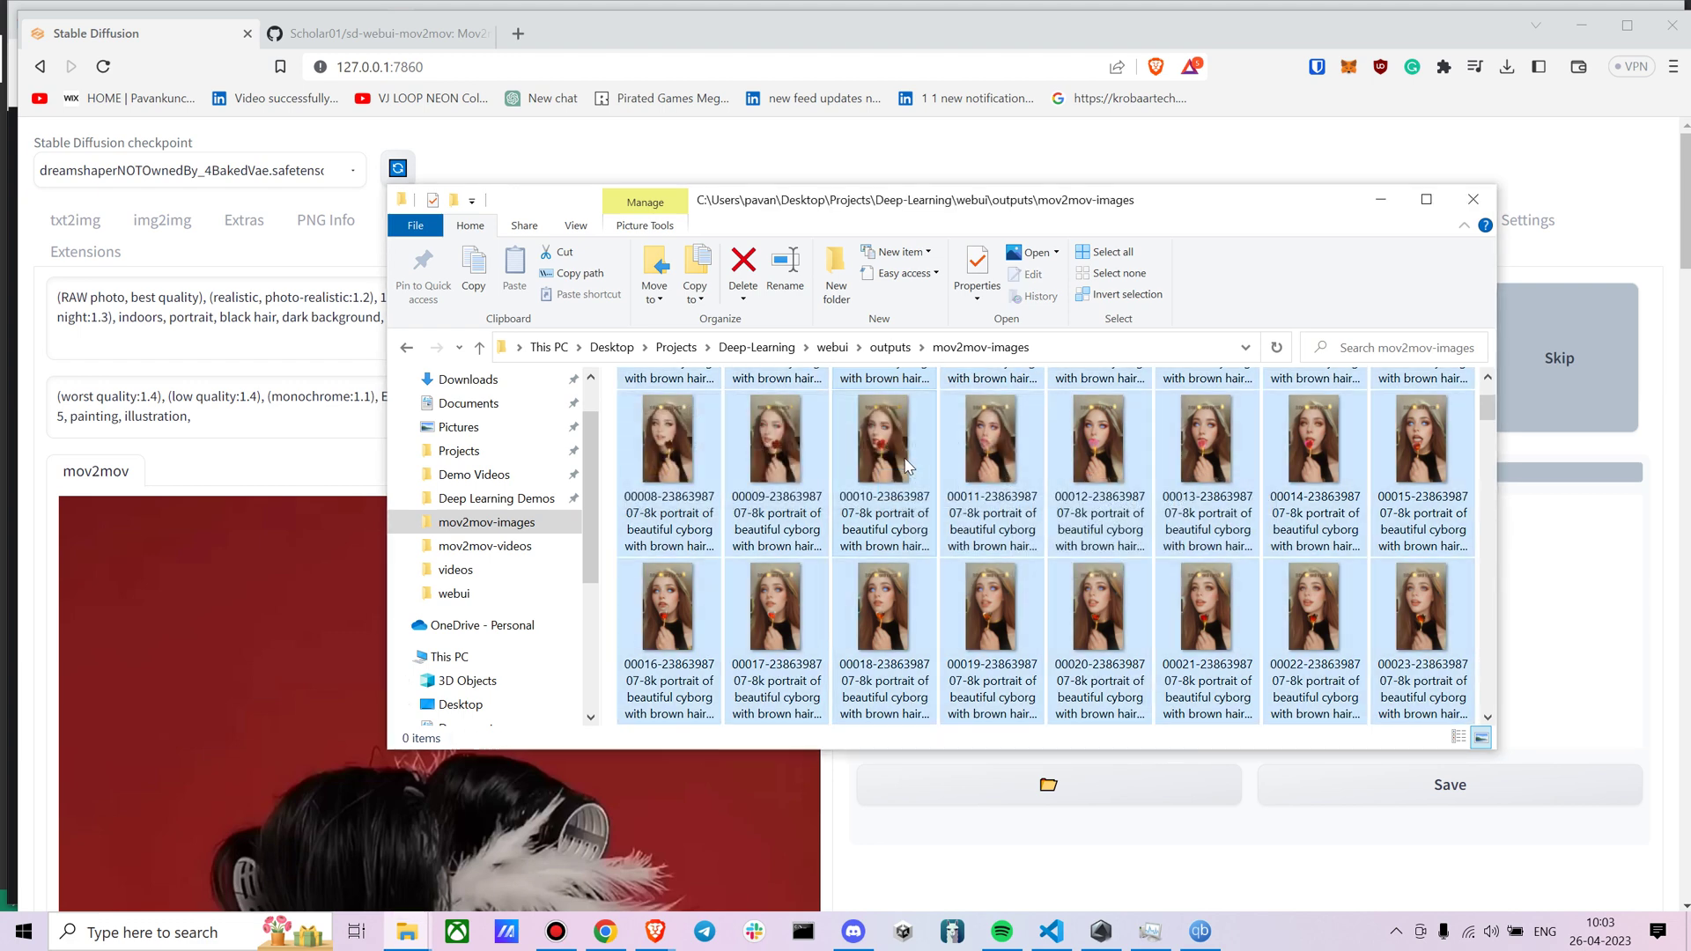
Check the VS Code terminal for 361 extracted frames and the loaded depth ControlNet, then minimize it.
click(1048, 933)
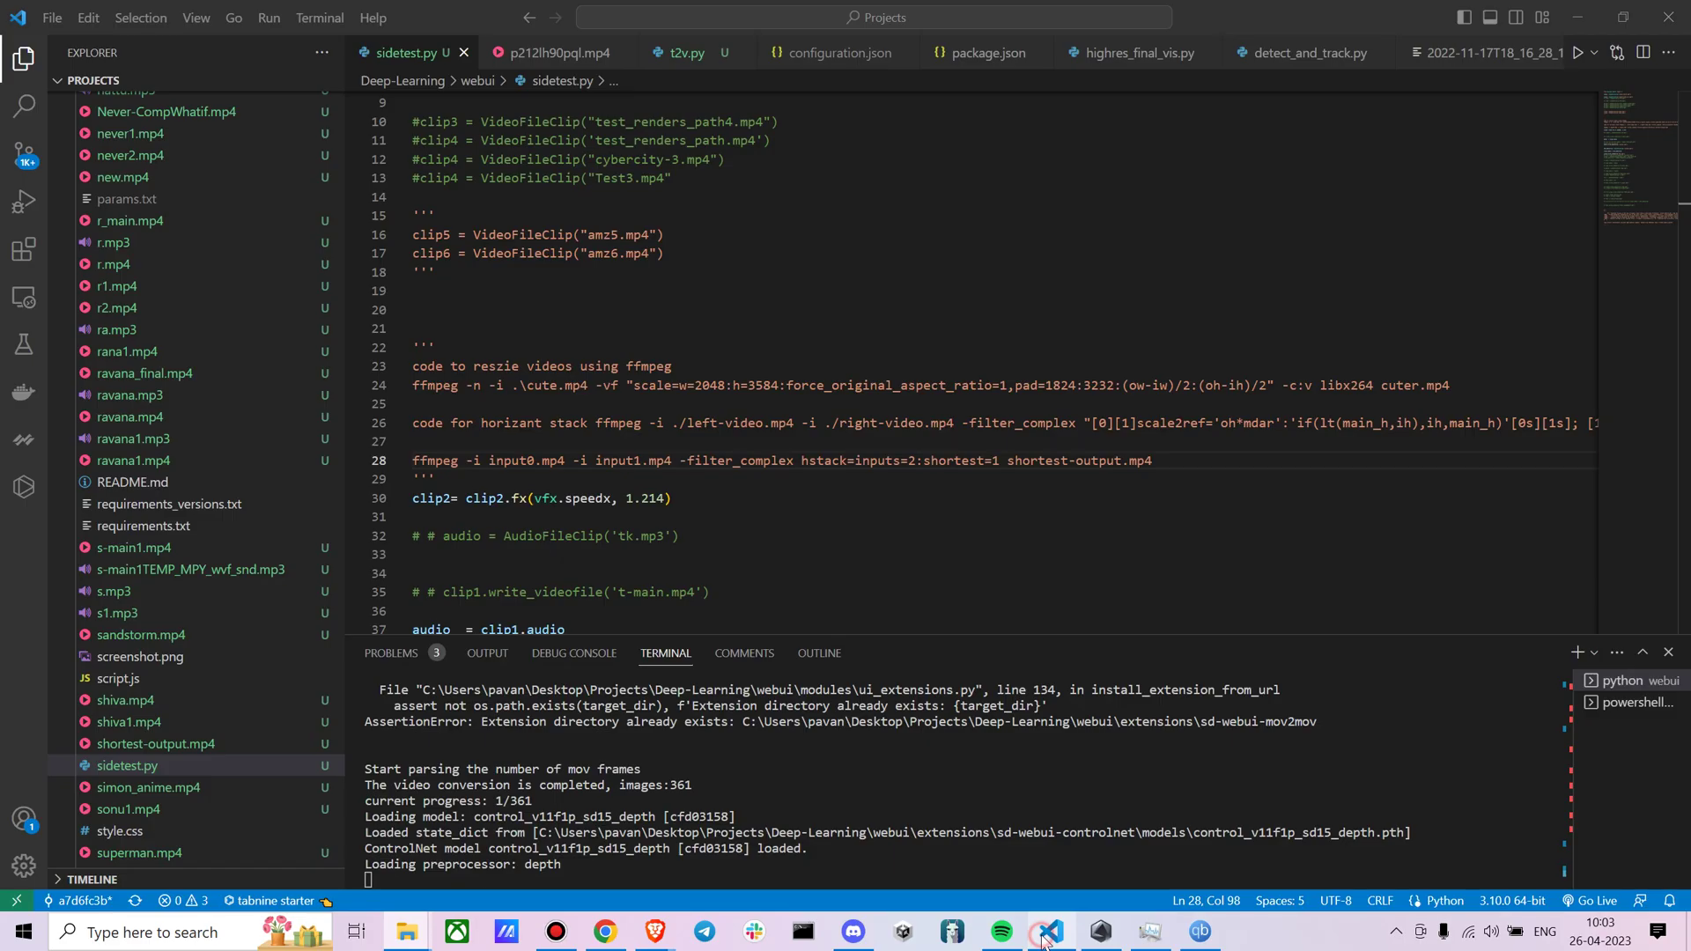
click(1045, 939)
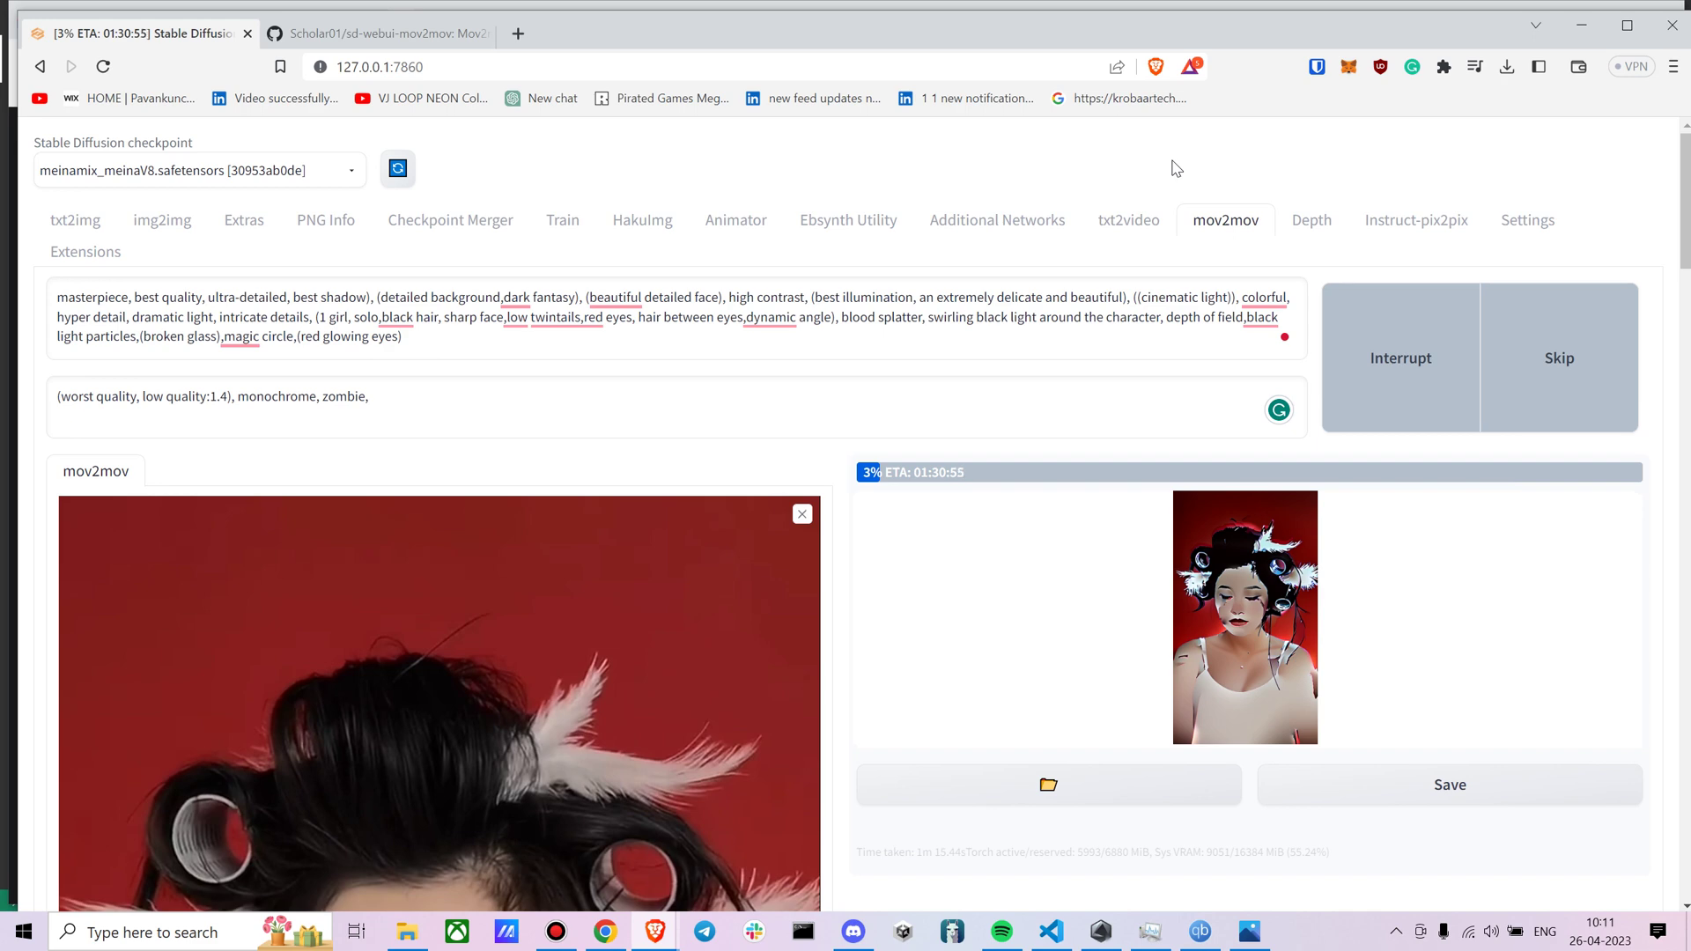
View the newest styled frame 00010 in mov2mov-images, then close the viewer.
scroll(890, 577, down, 15)
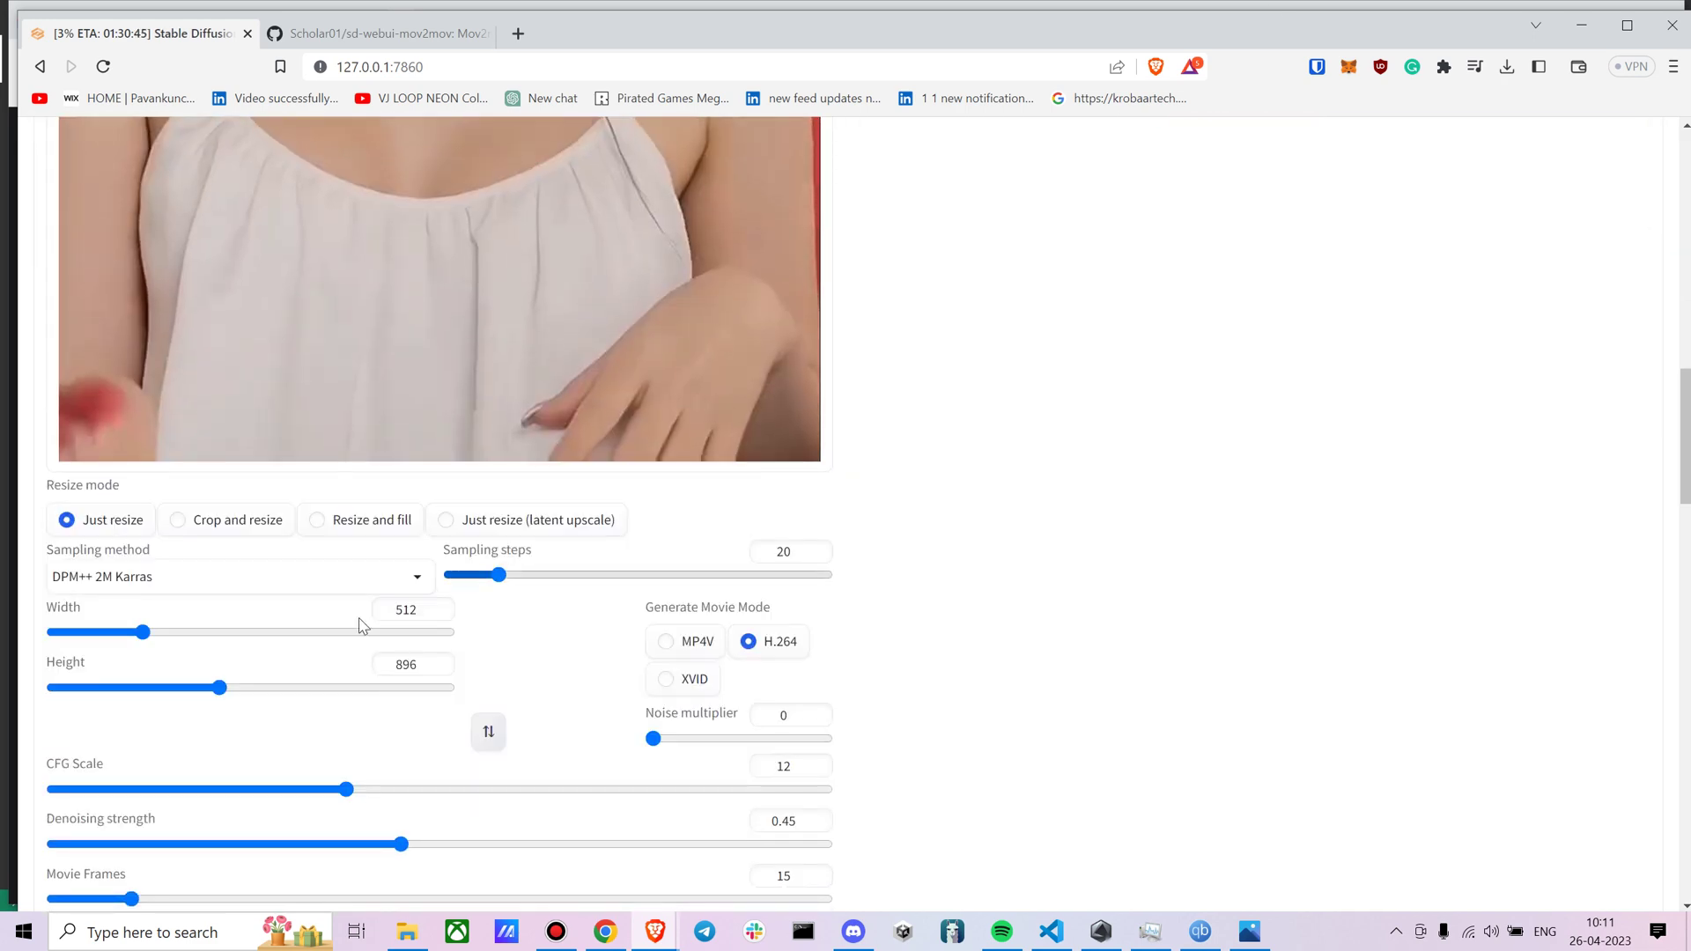
scroll(774, 460, up, 10)
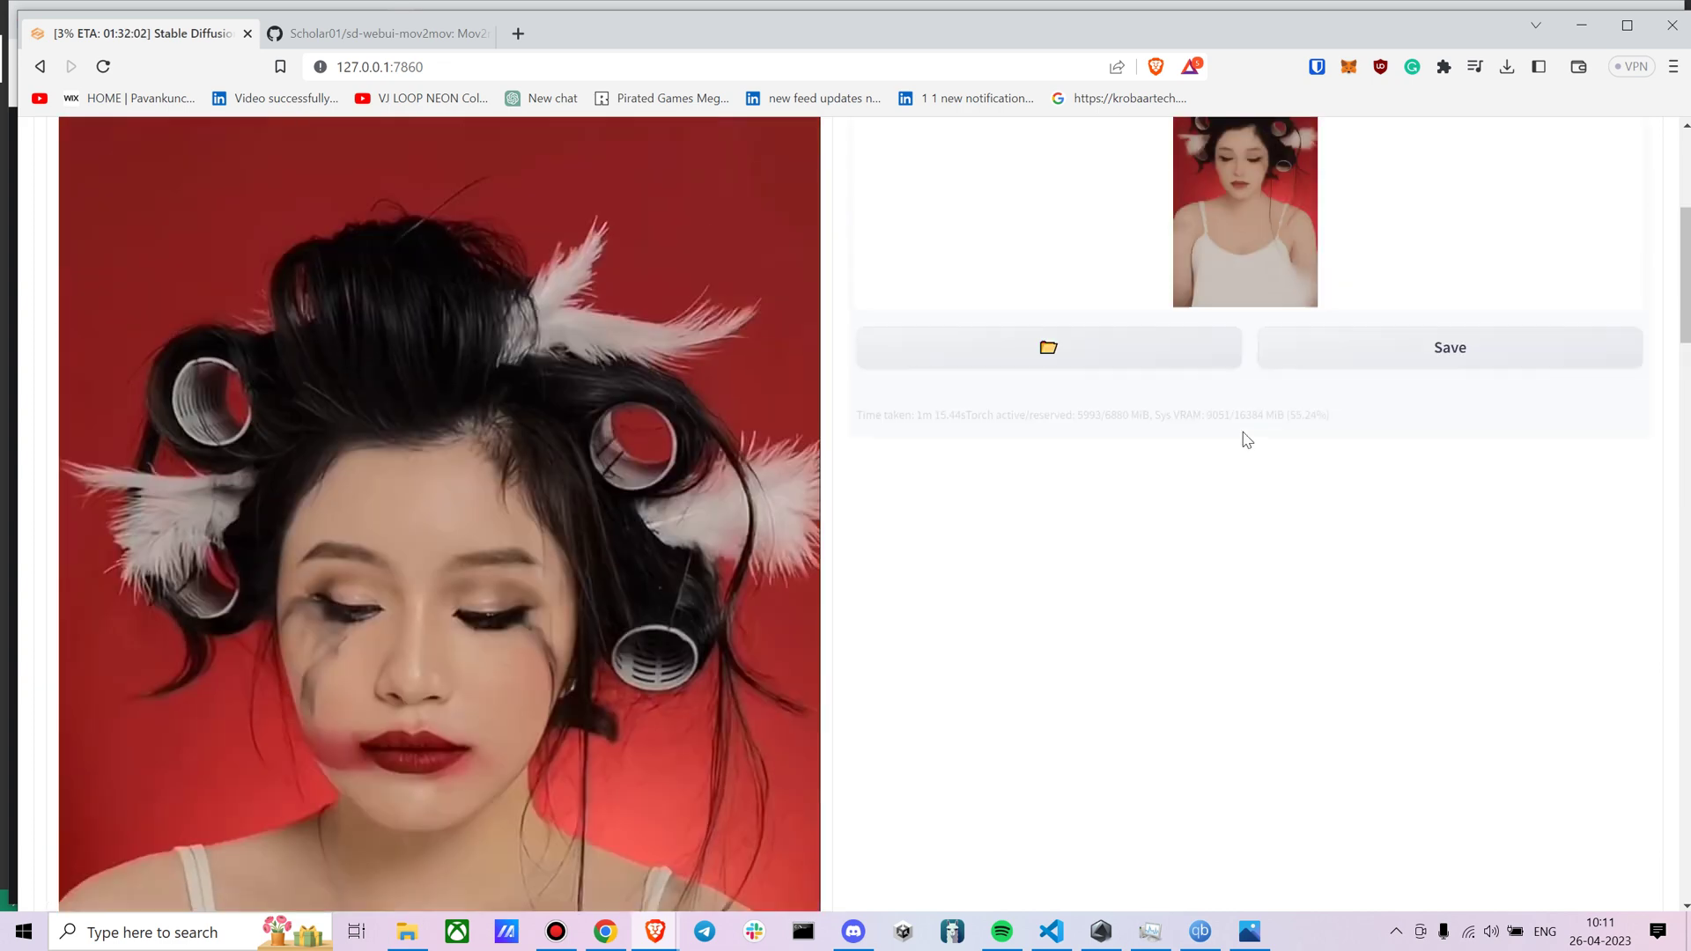
scroll(1229, 432, down, 2)
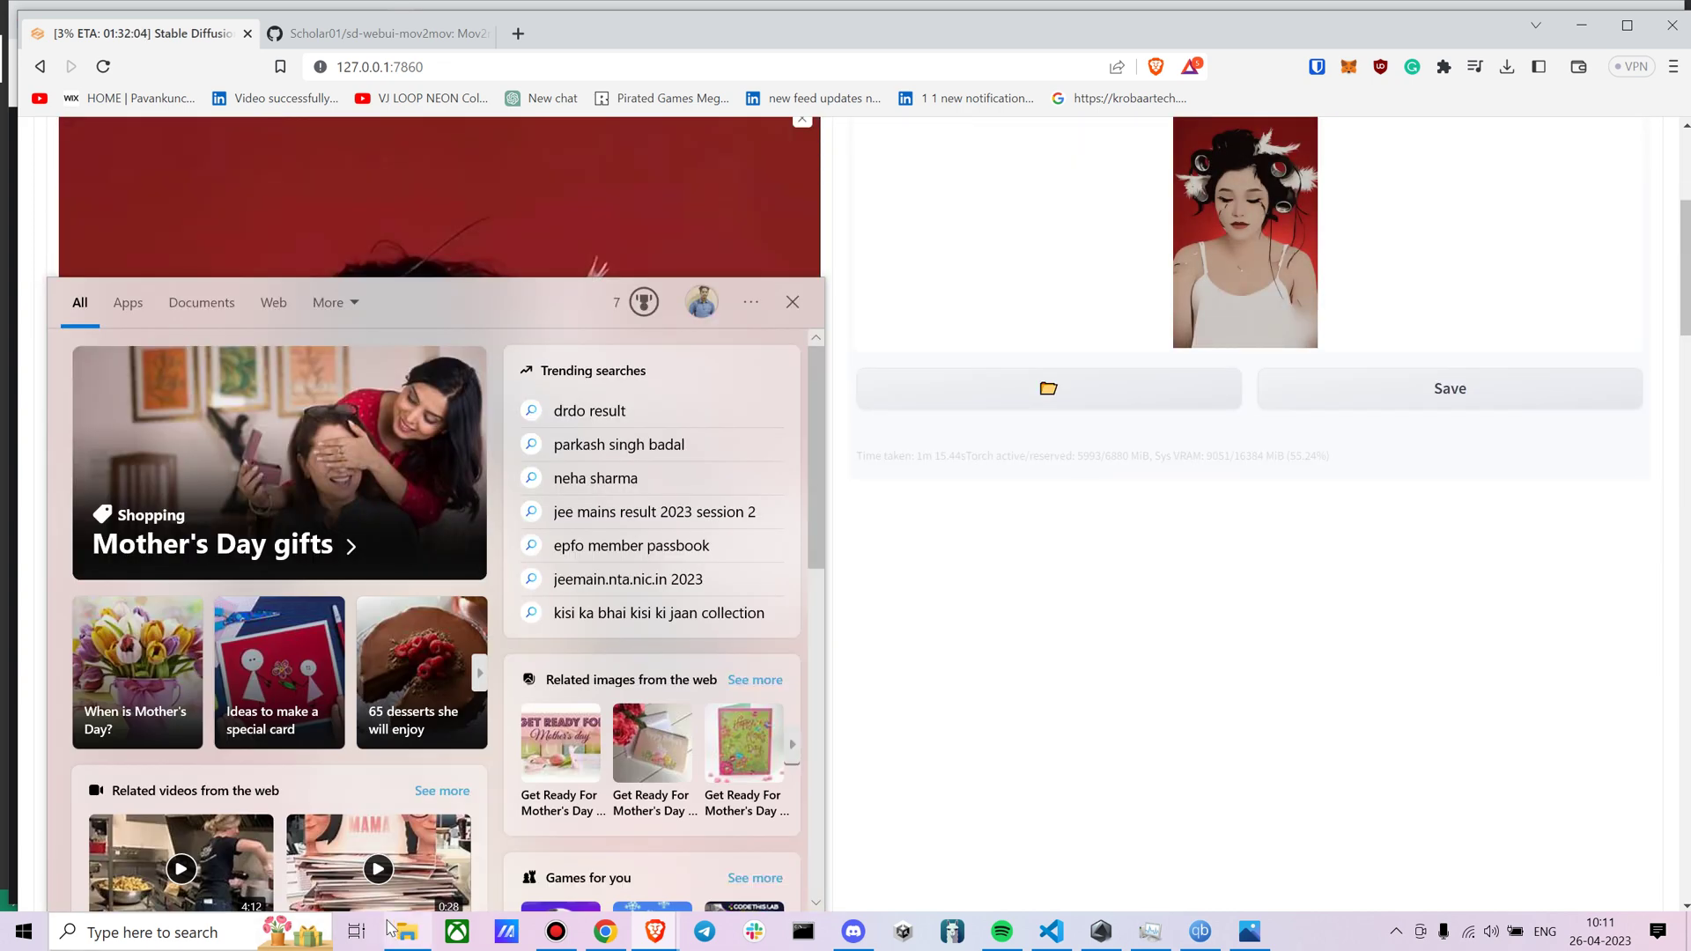
mouse_move(407, 929)
click(378, 891)
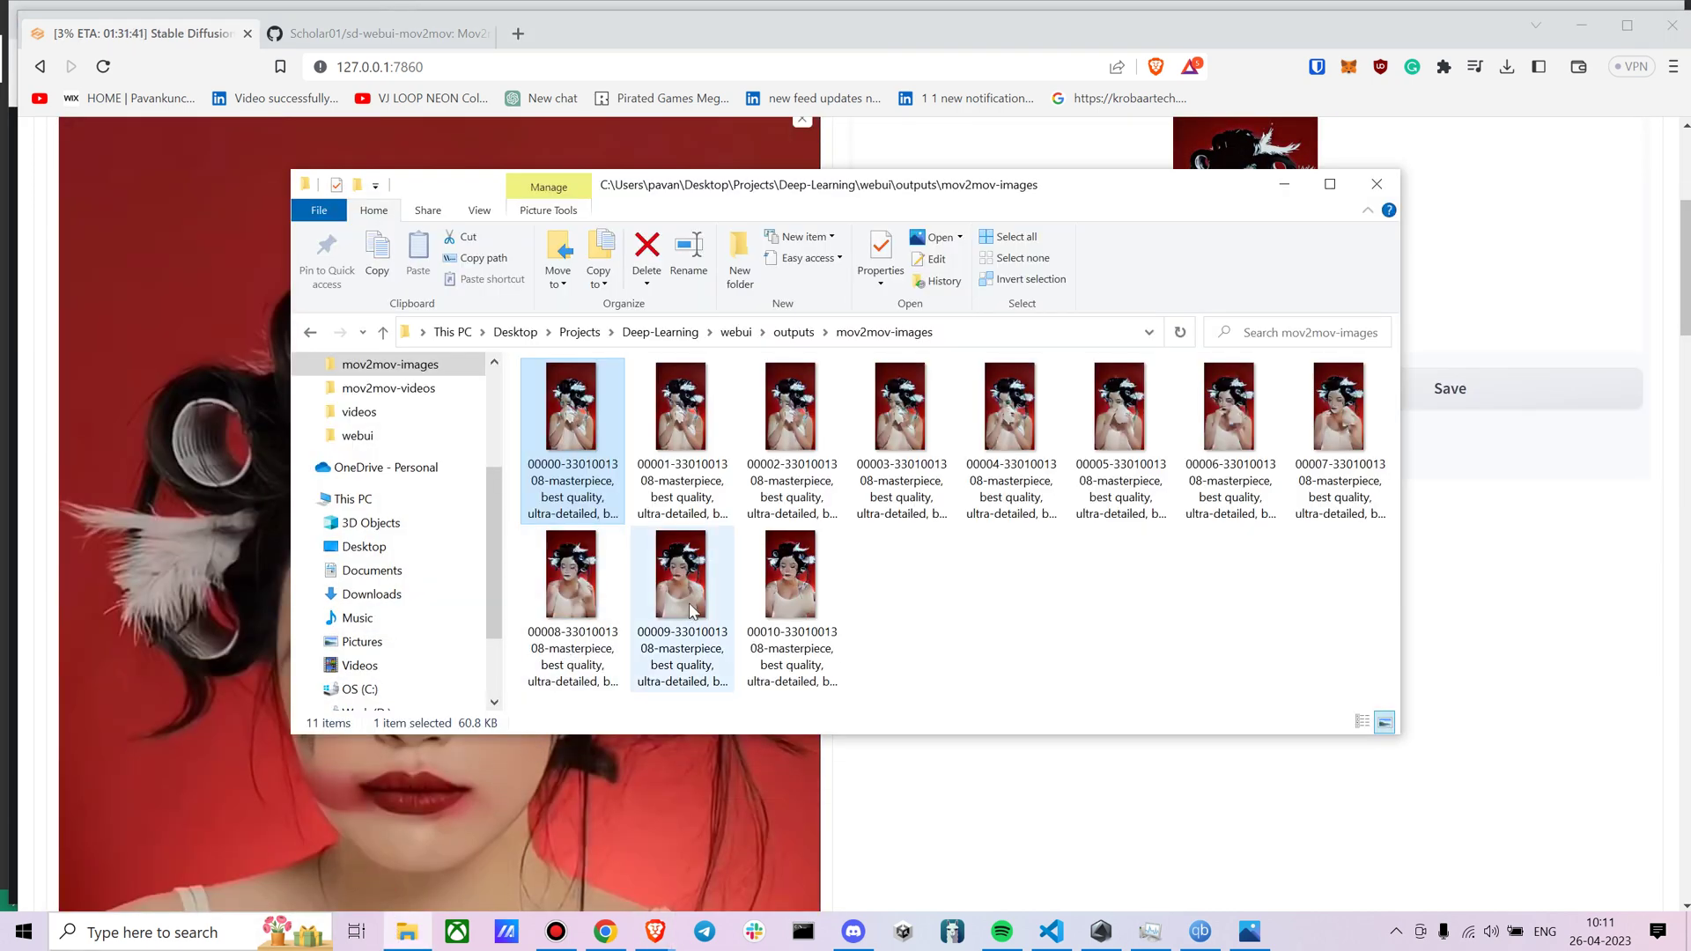
click(816, 576)
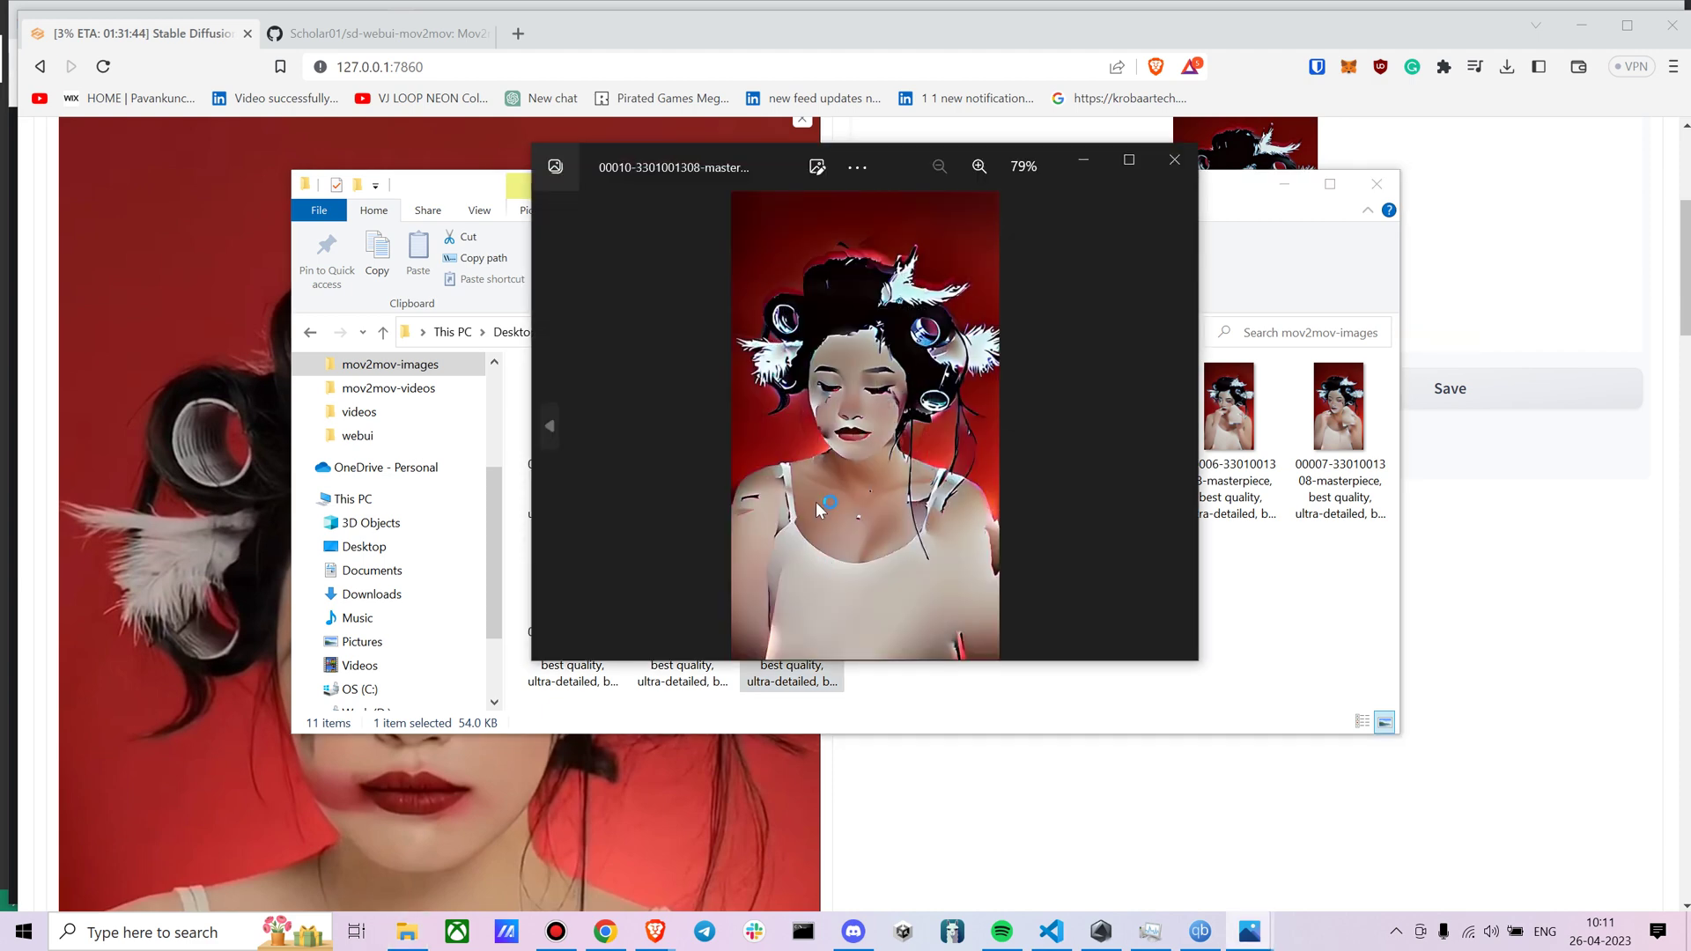
click(1167, 161)
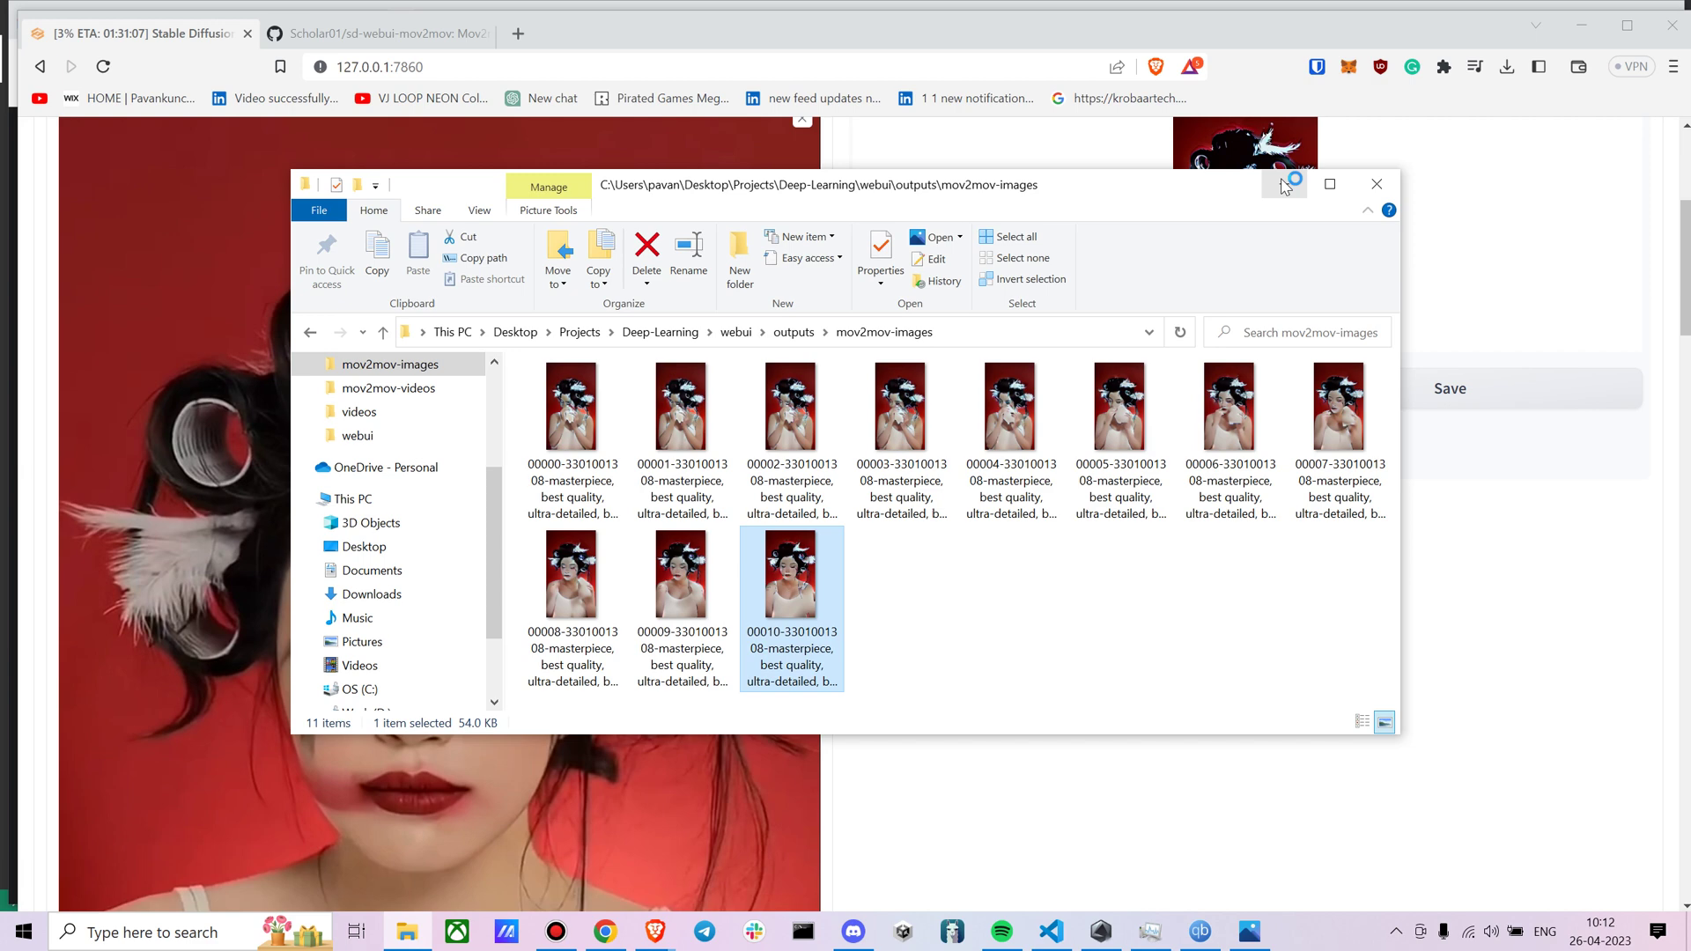
click(1284, 183)
Play m12.mp4 from the Downloads folder.
scroll(1302, 246, up, 2)
scroll(1301, 246, up, 3)
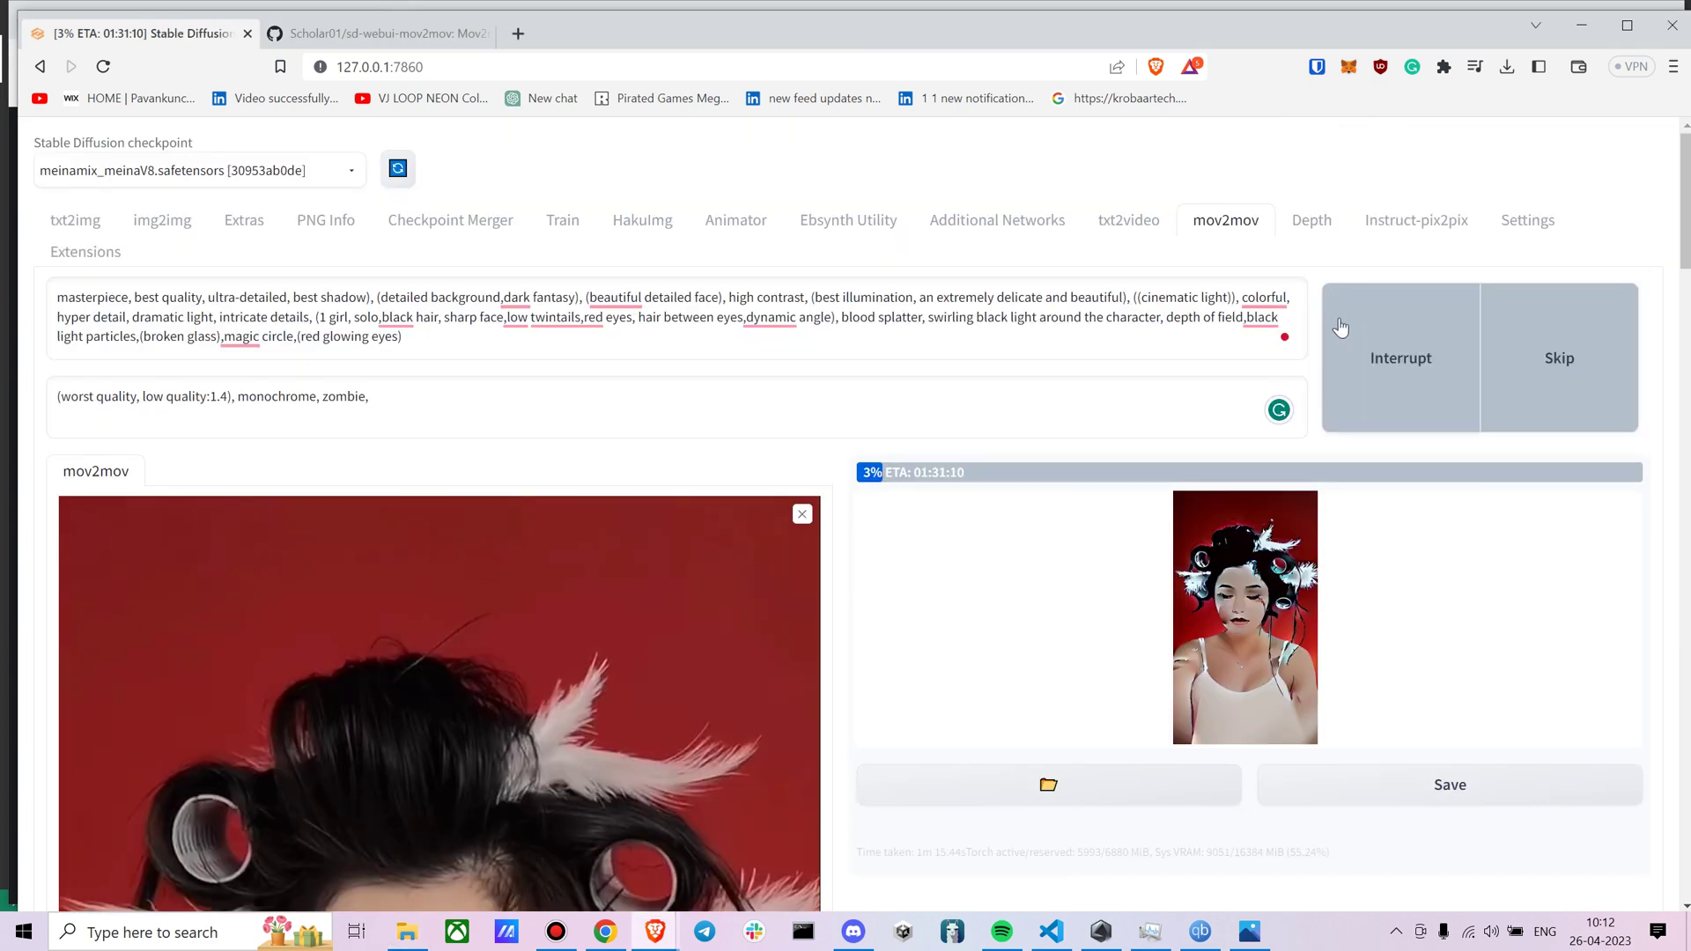
mouse_move(406, 930)
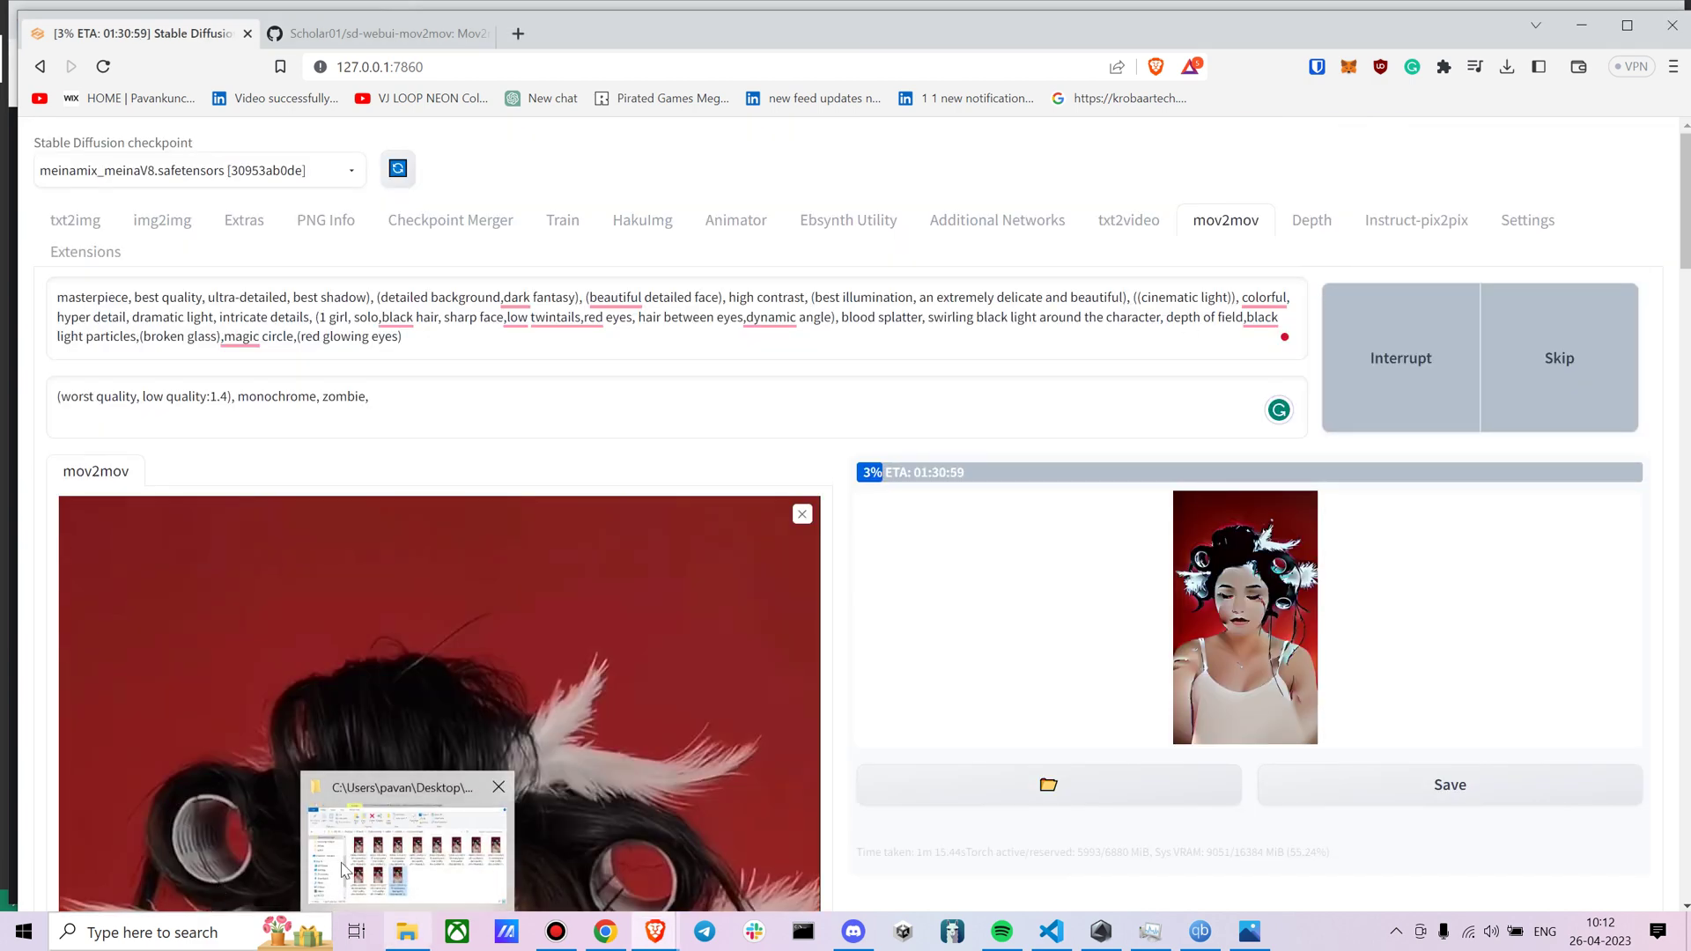
click(401, 846)
click(372, 594)
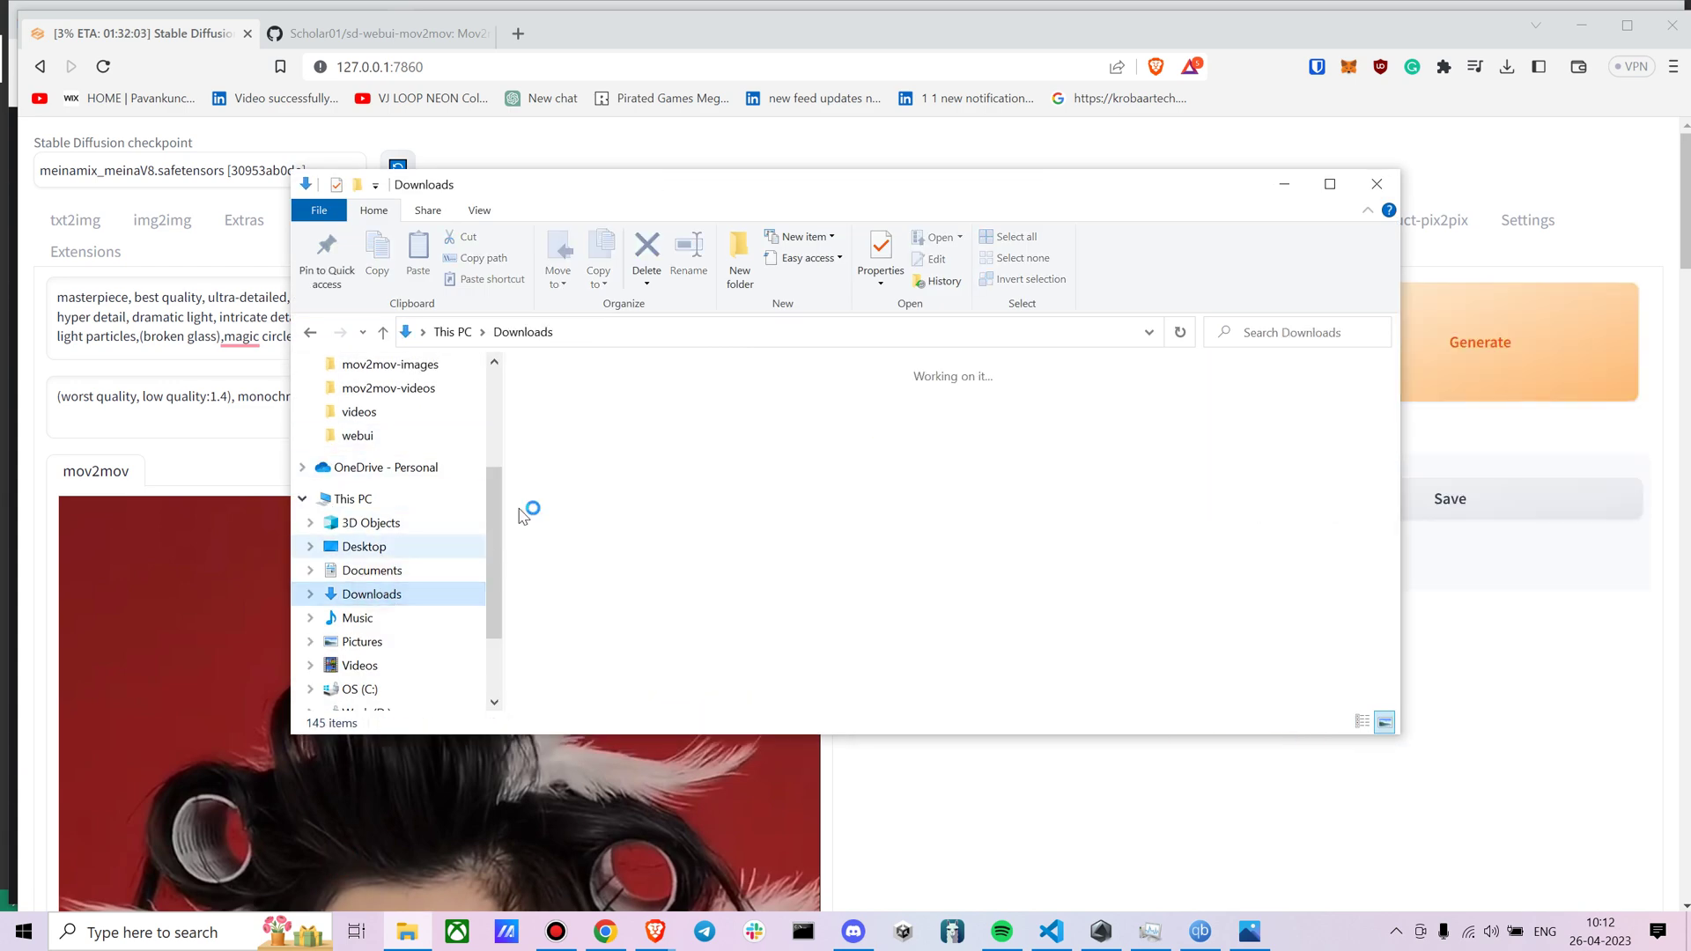
click(580, 415)
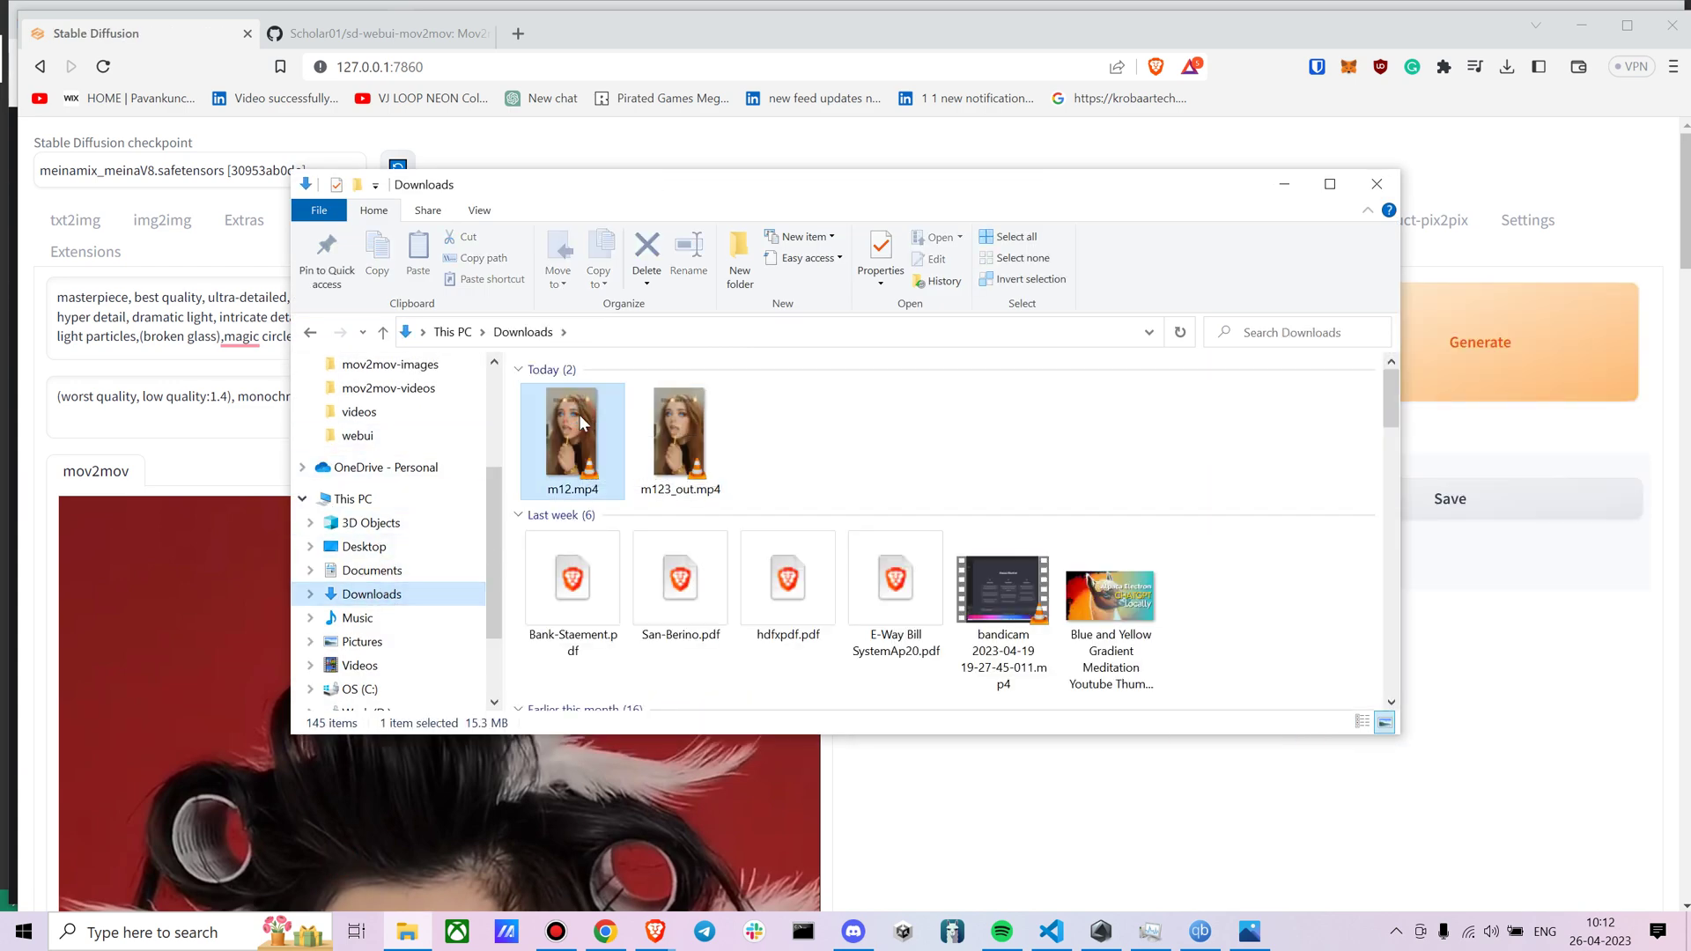
double_click(581, 423)
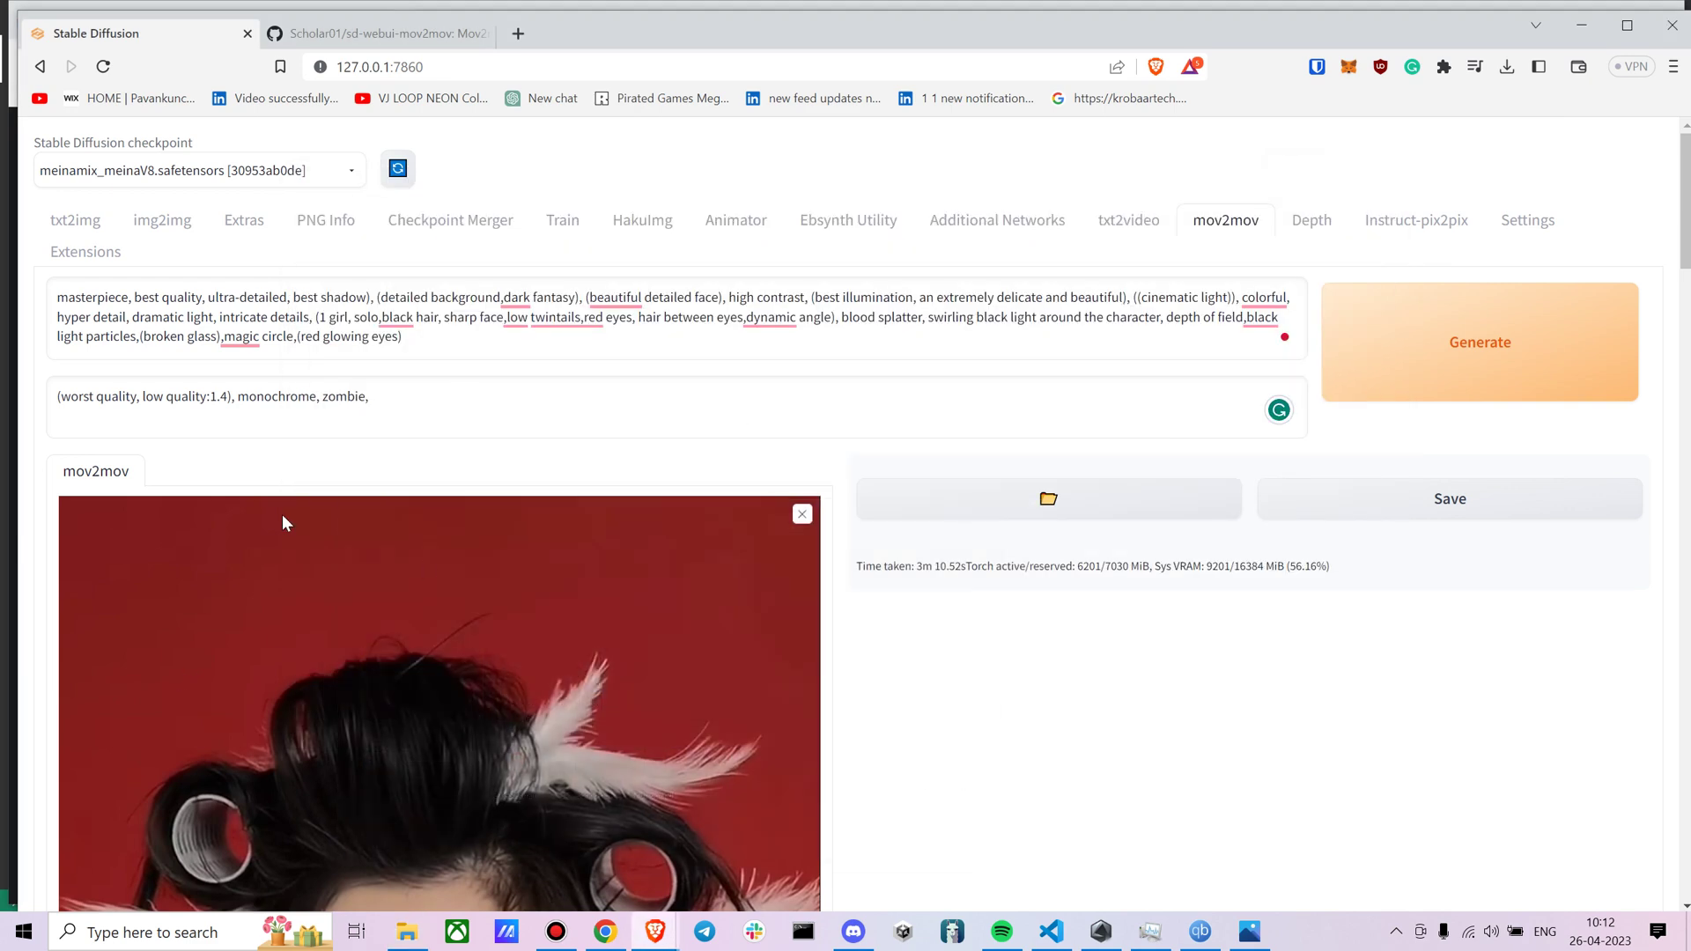
Set CFG Scale to 10, denoising strength to about 0.5 and noise multiplier to 0.11.
scroll(795, 324, down, 7)
scroll(799, 332, down, 10)
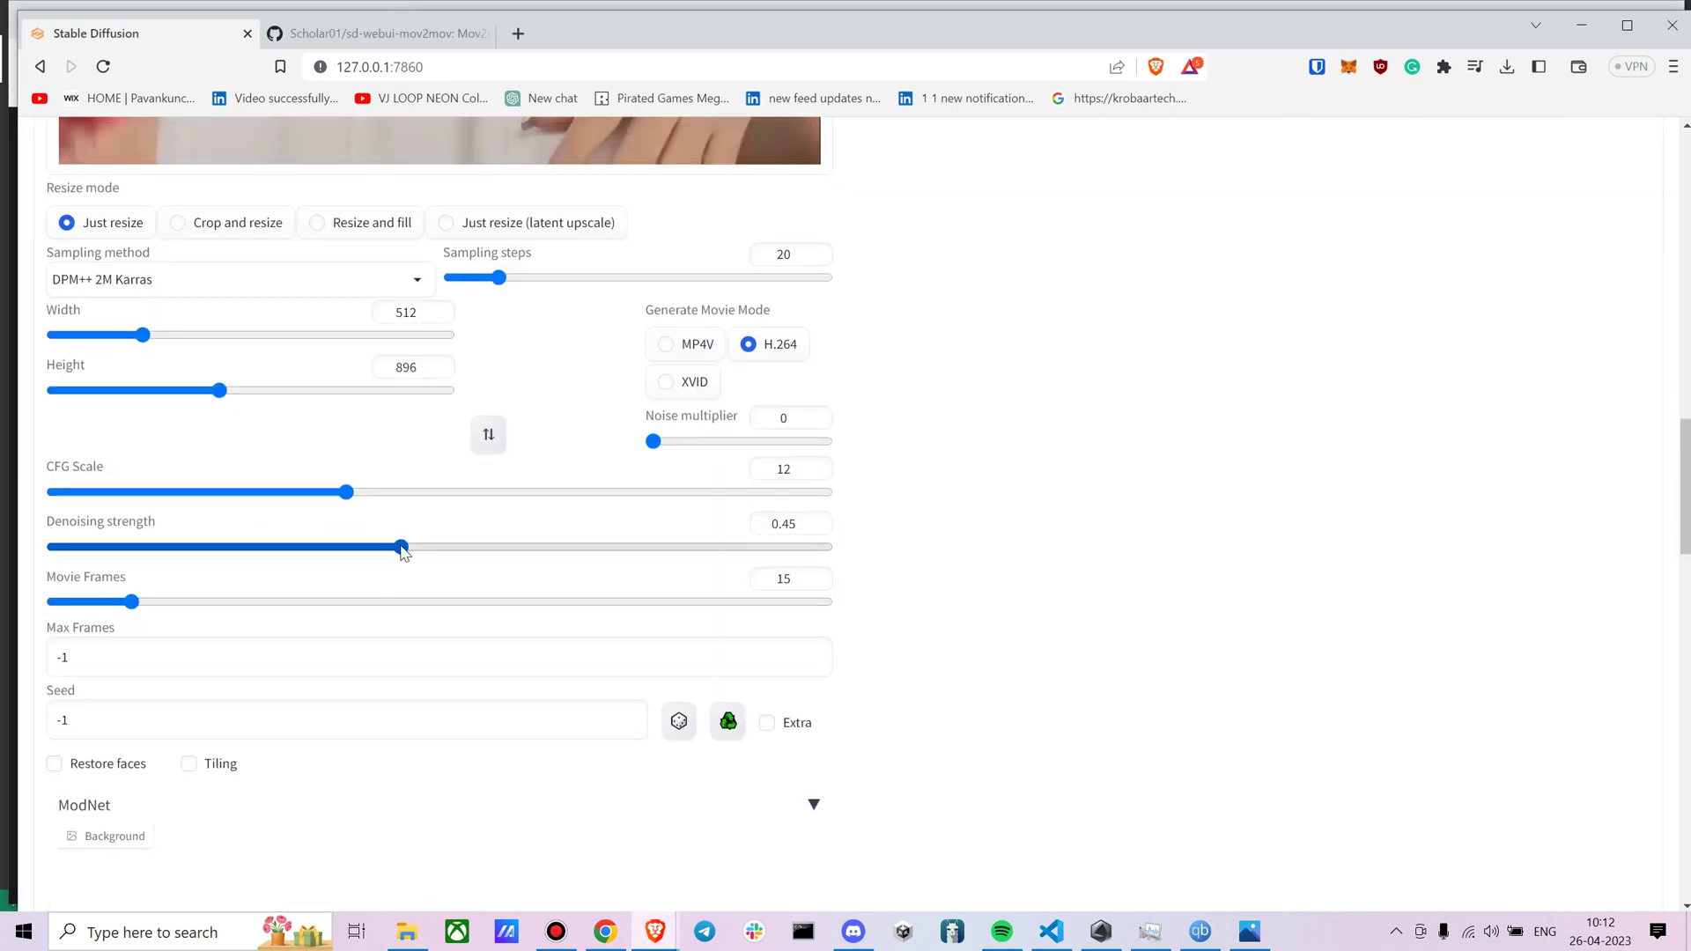
drag(343, 496, 294, 494)
drag(400, 551, 434, 552)
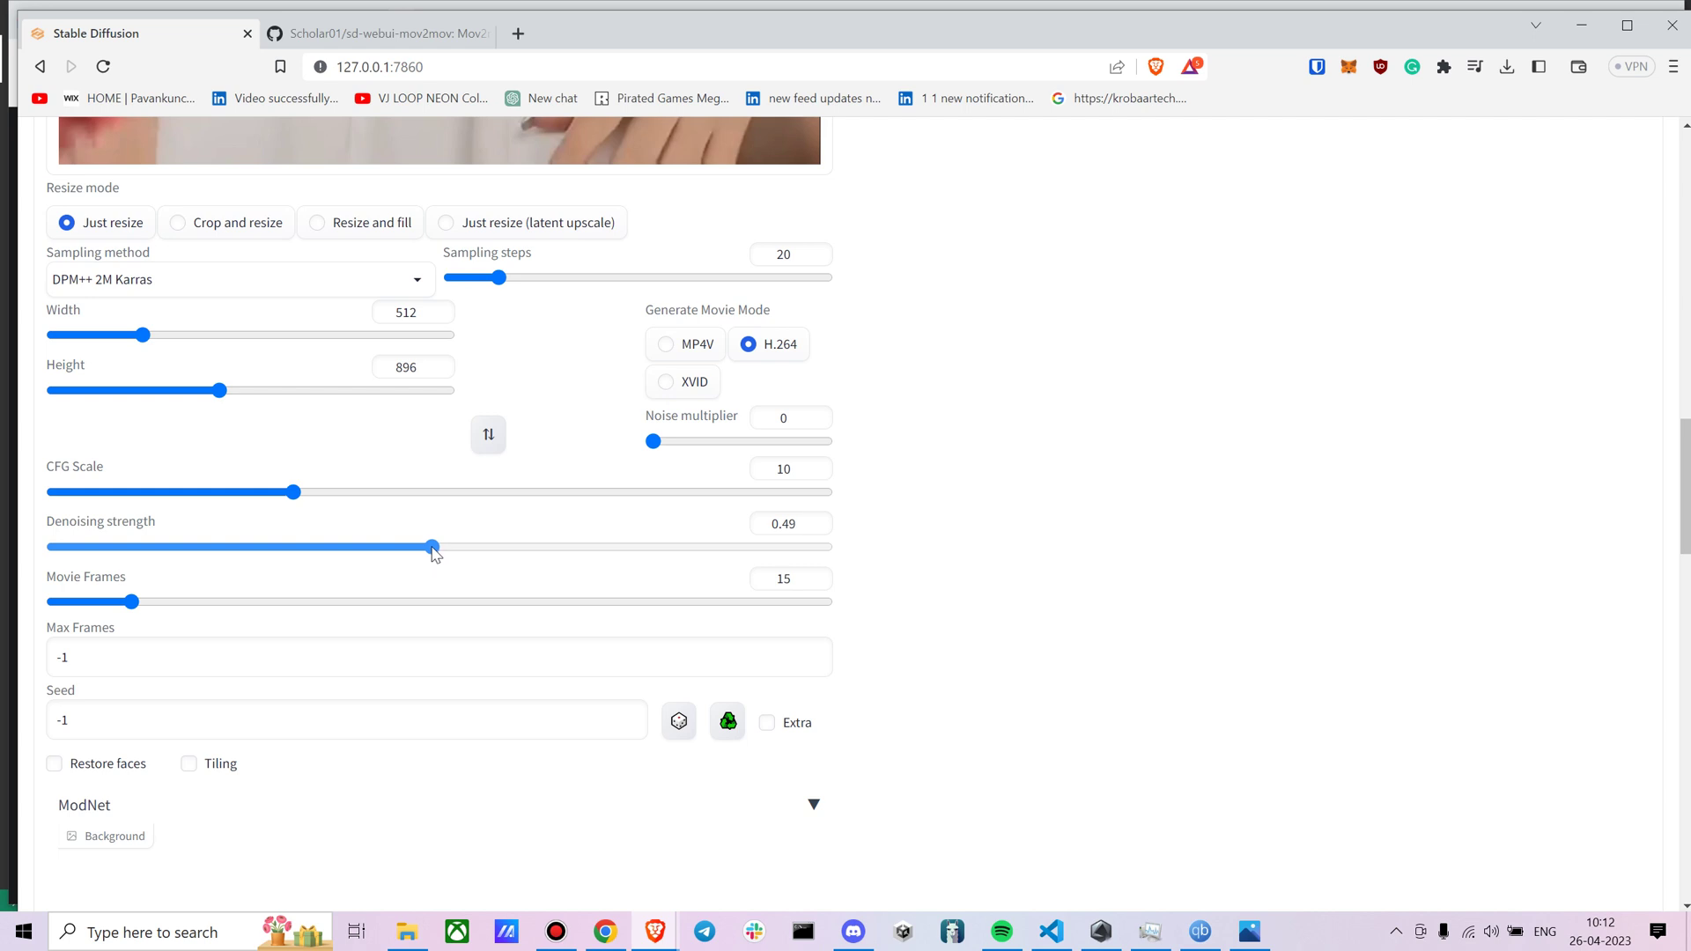
scroll(519, 487, up, 3)
scroll(564, 555, down, 1)
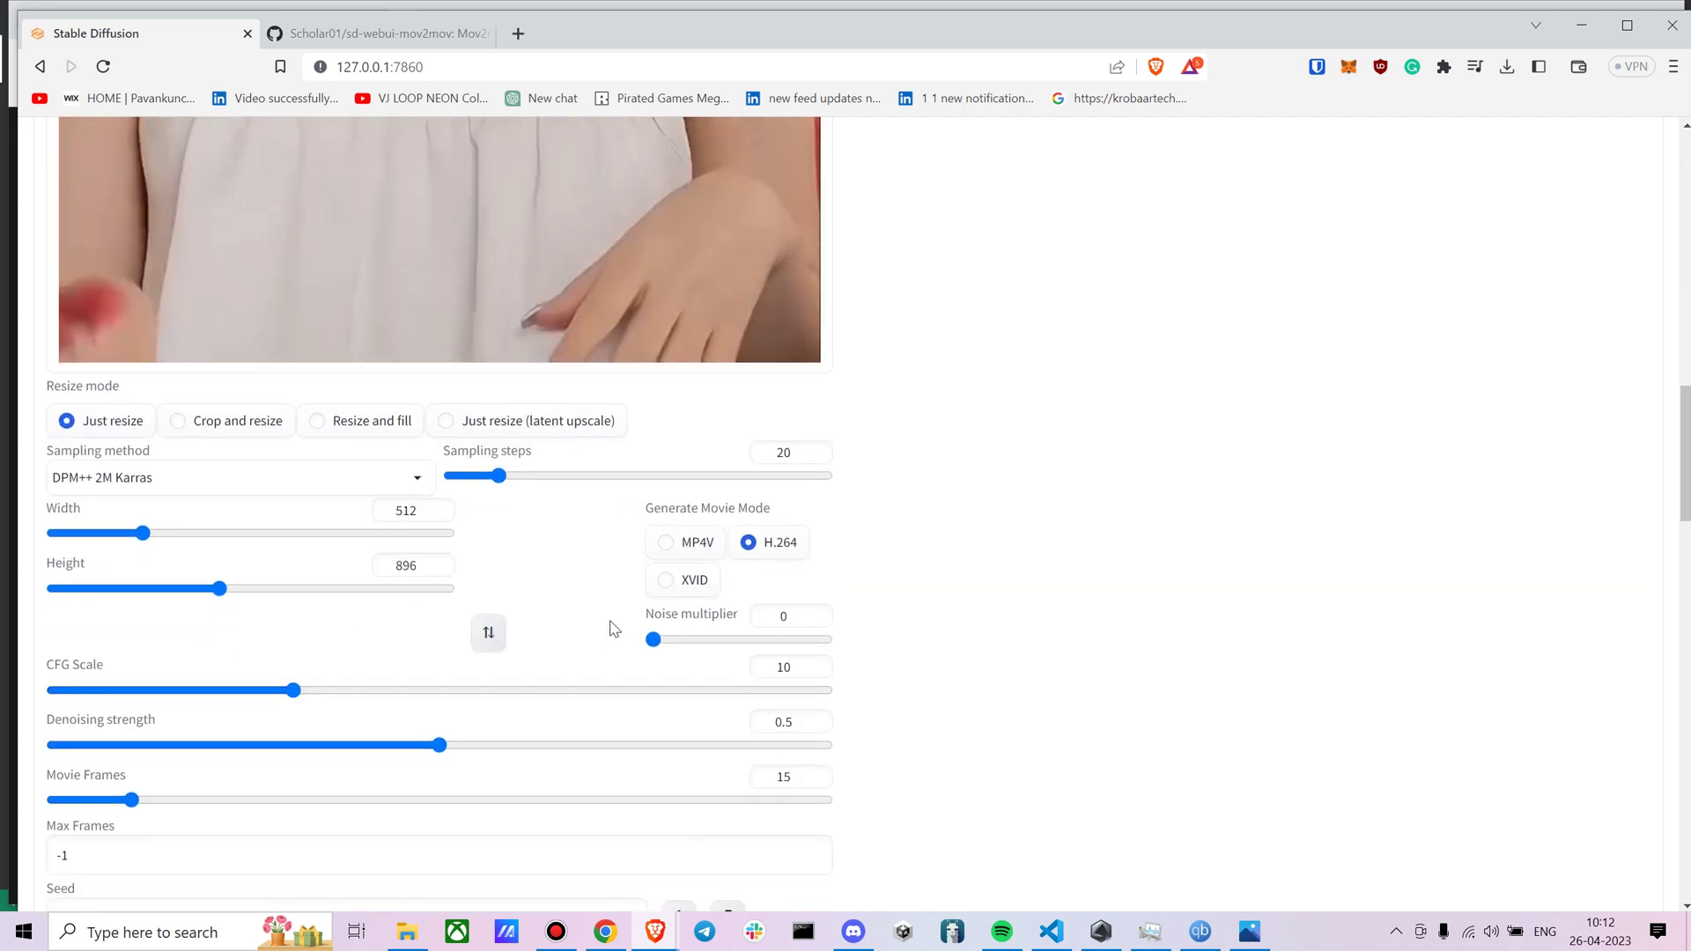
drag(655, 642, 665, 643)
scroll(702, 593, up, 15)
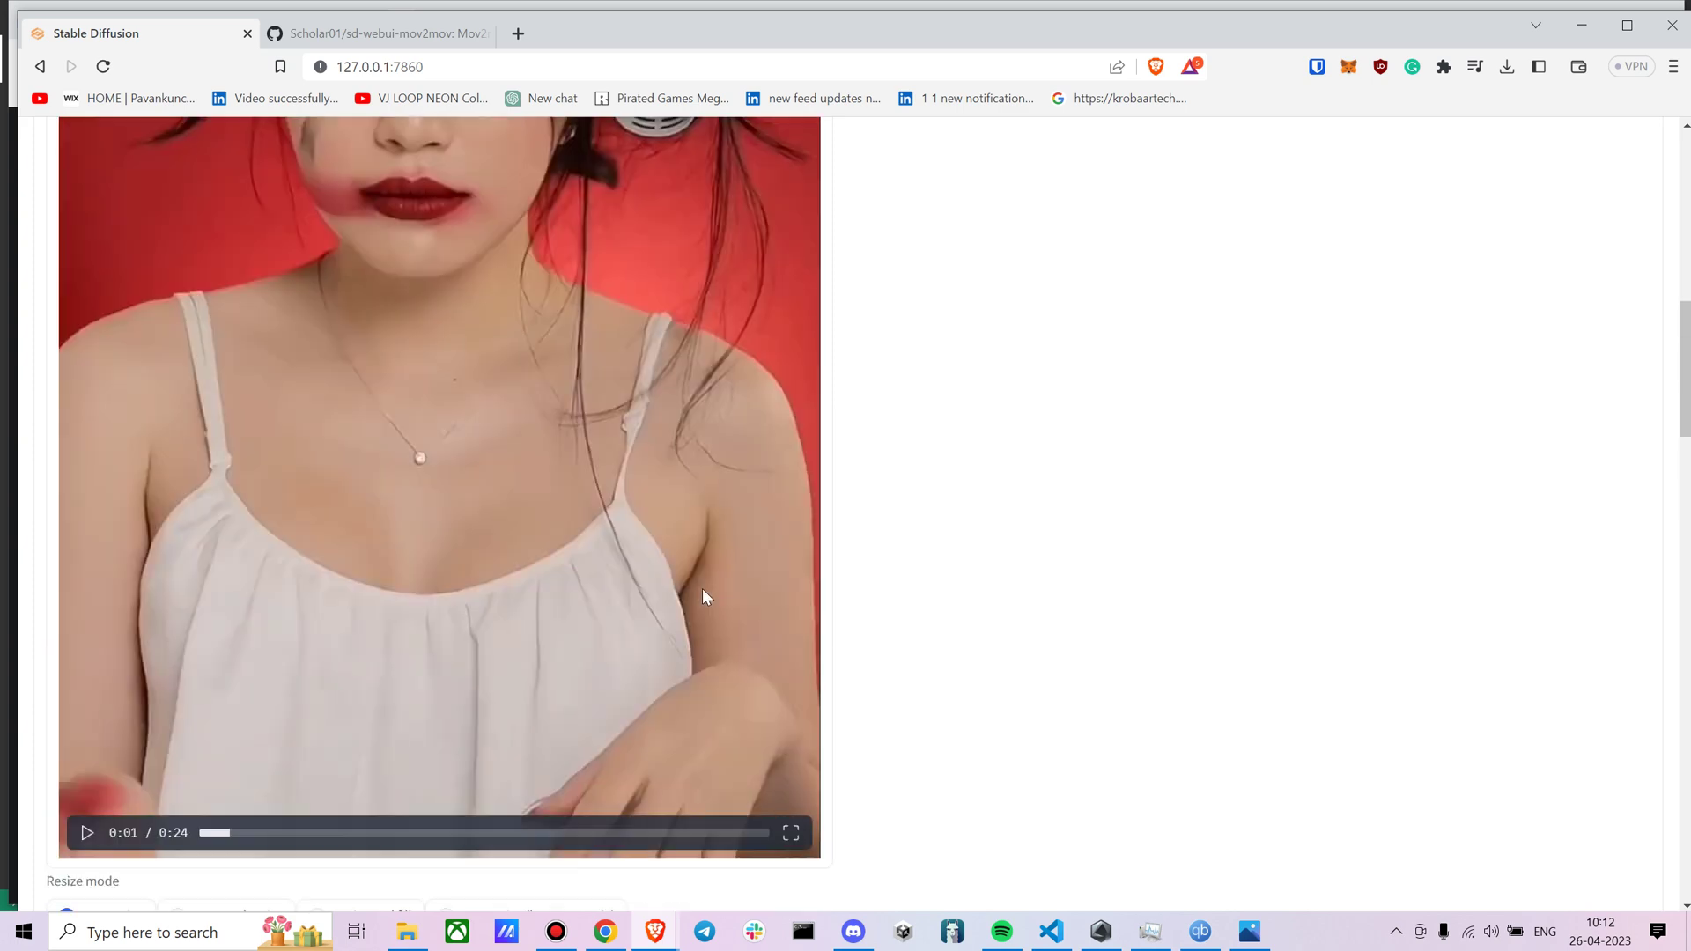
scroll(832, 485, down, 5)
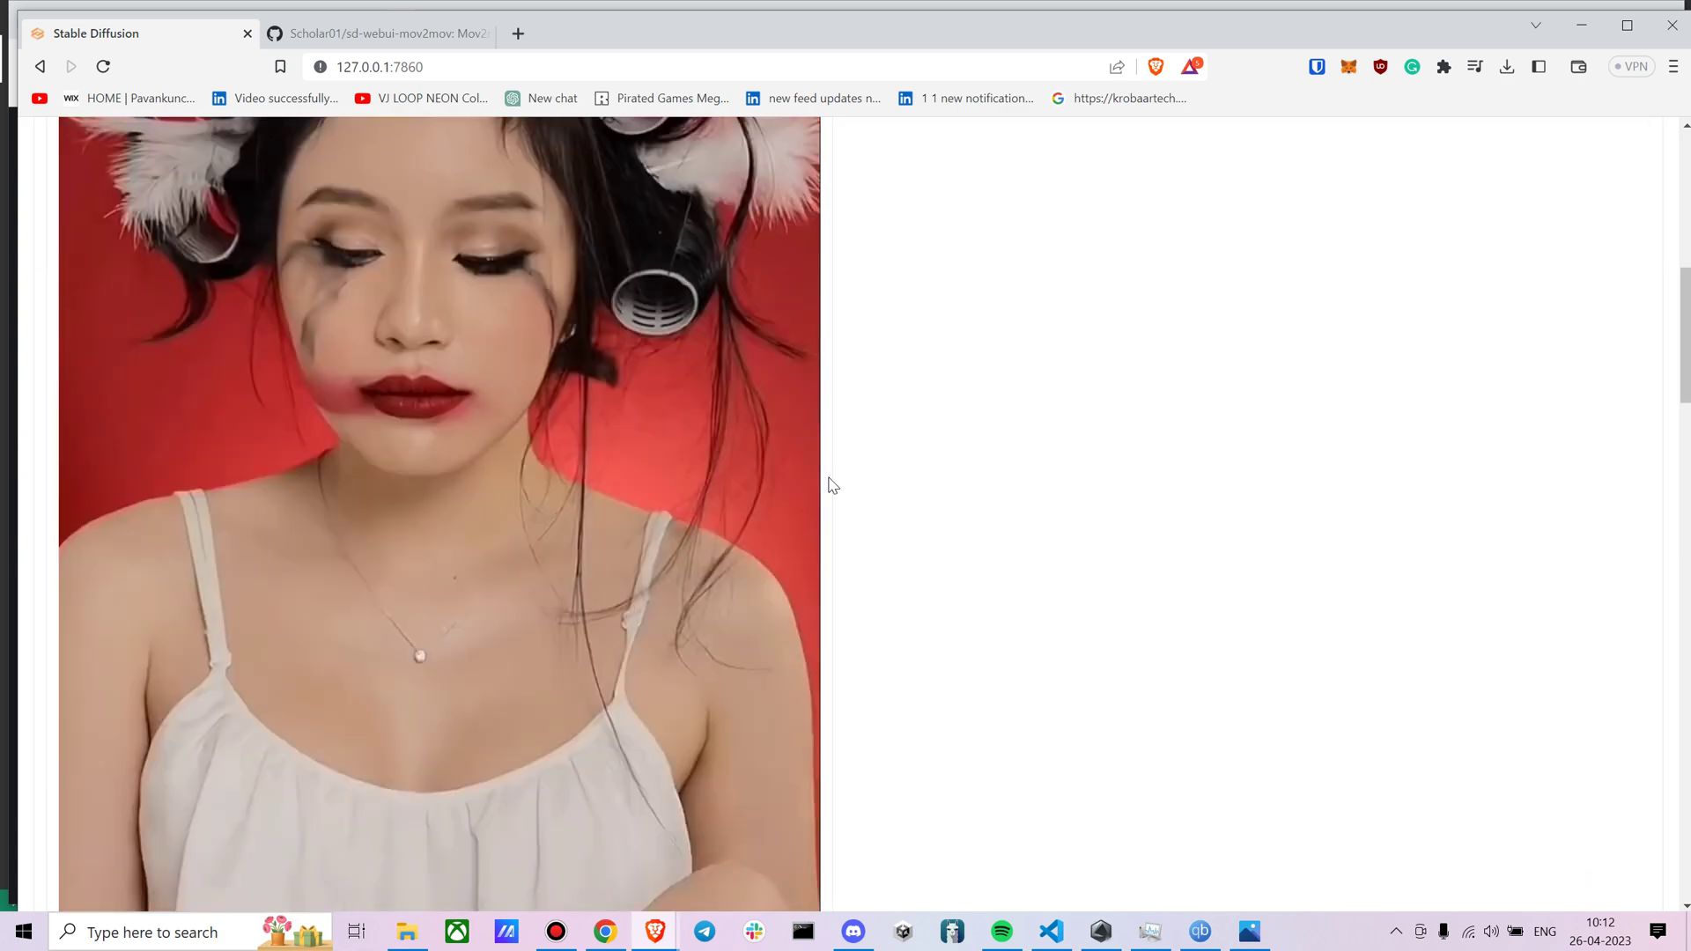
scroll(807, 388, up, 5)
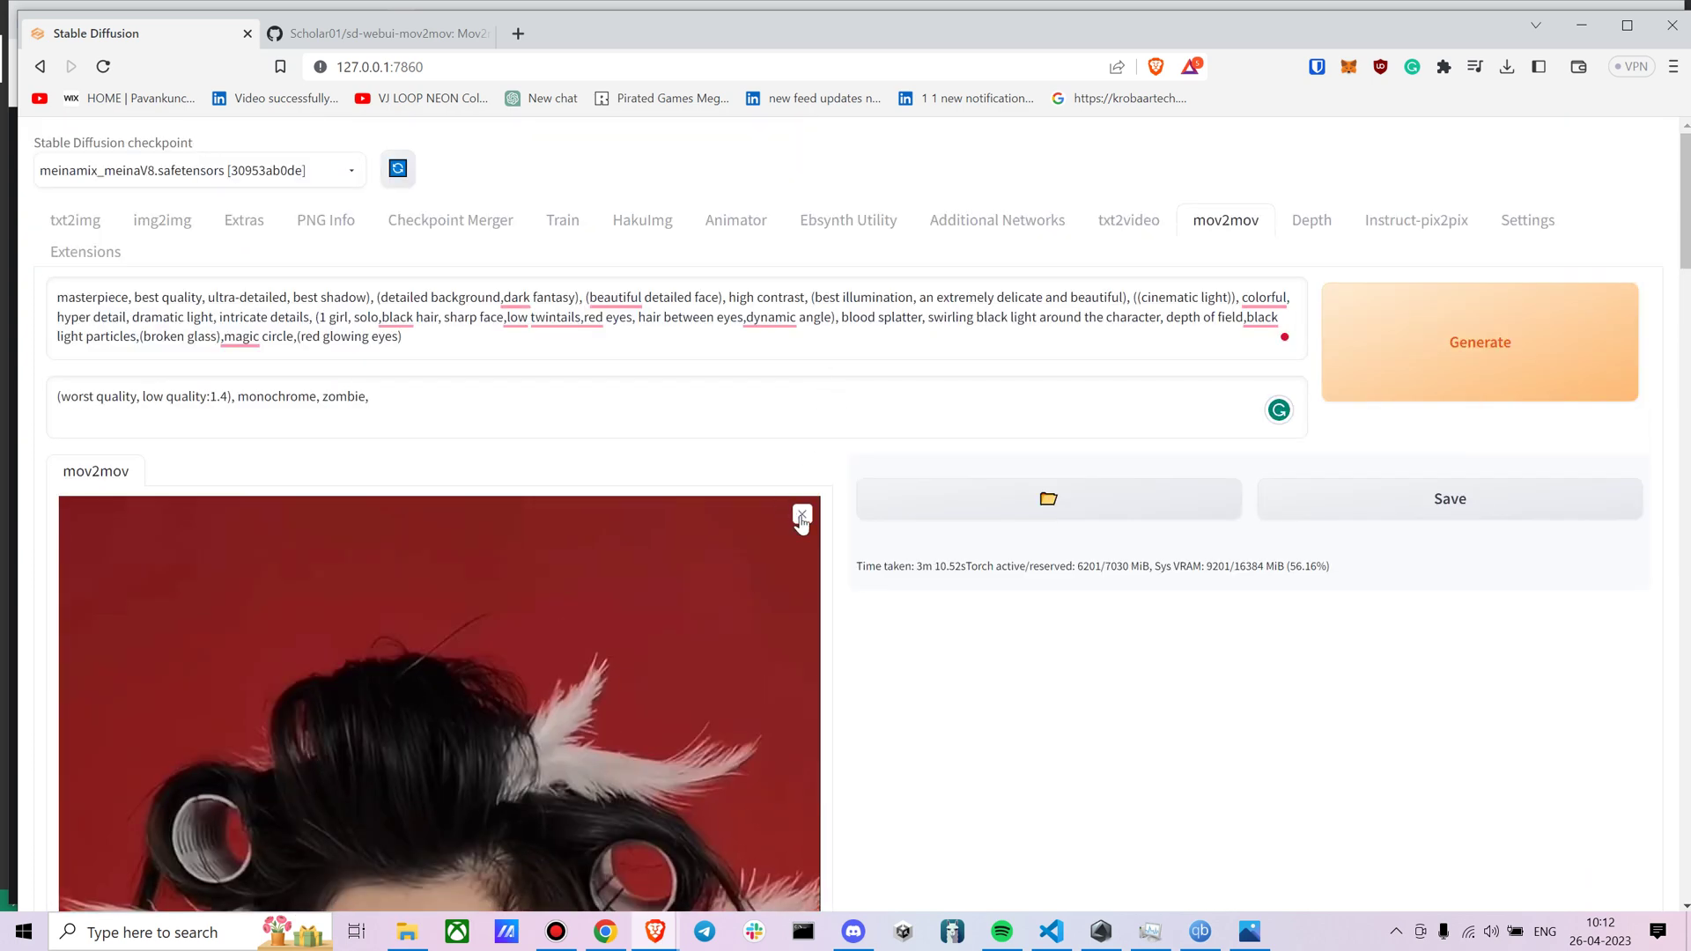
scroll(792, 529, down, 5)
scroll(745, 462, up, 3)
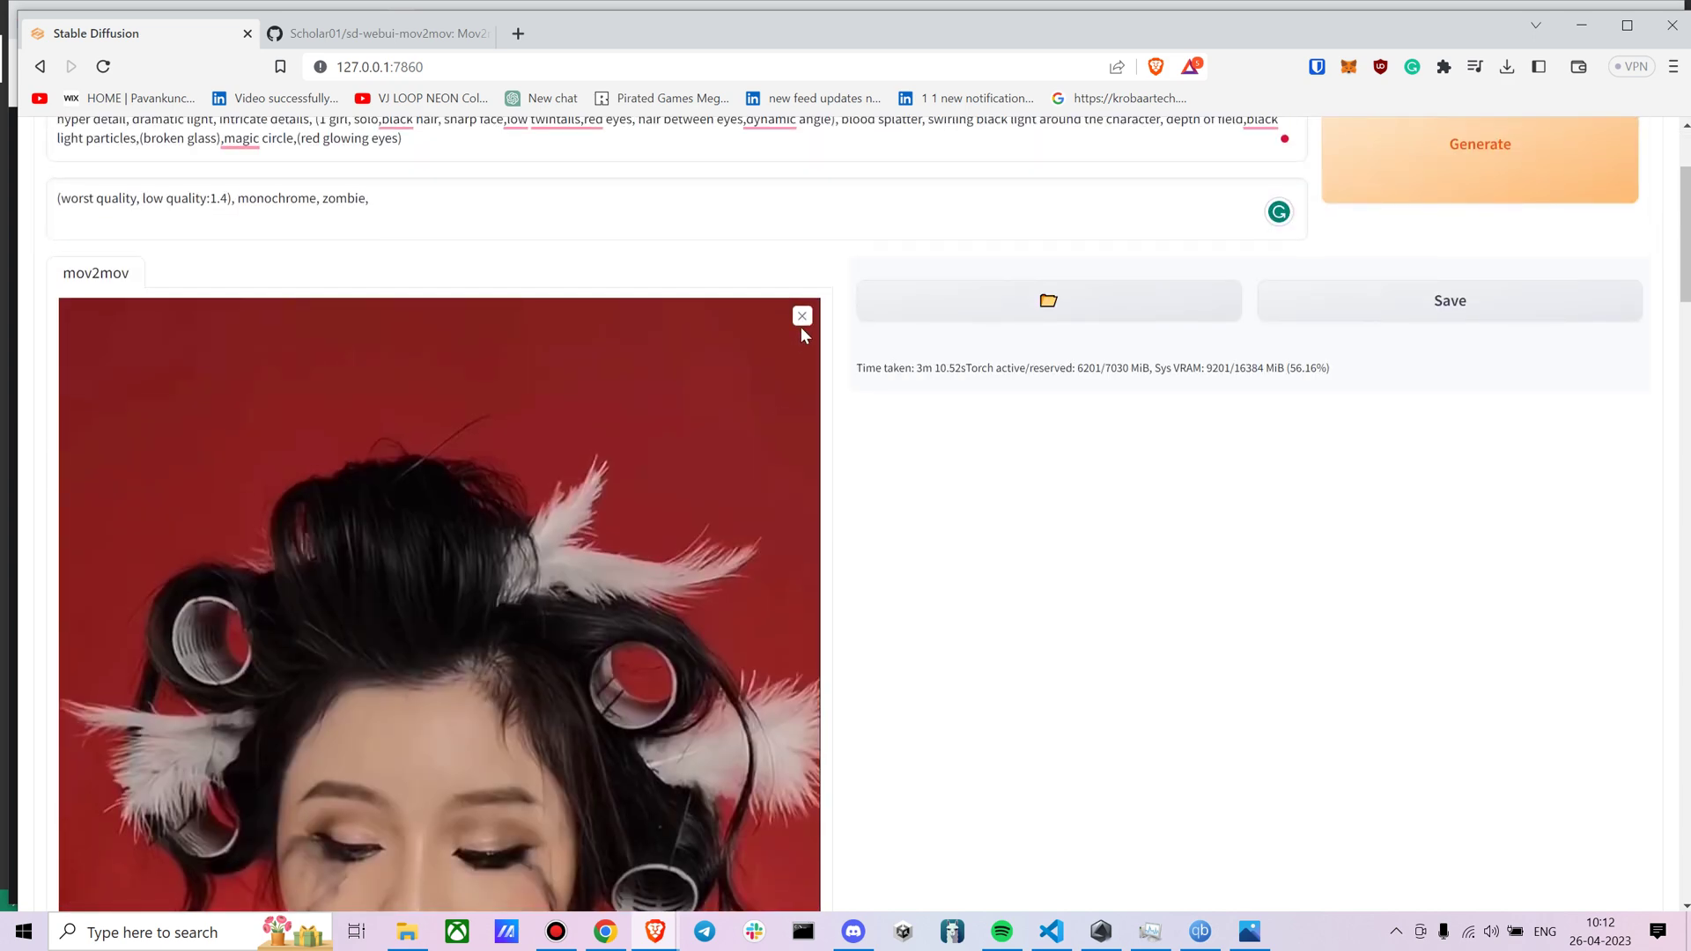
Remove the current mov2mov input video and locate cute.mp4 in webui\videos.
click(802, 317)
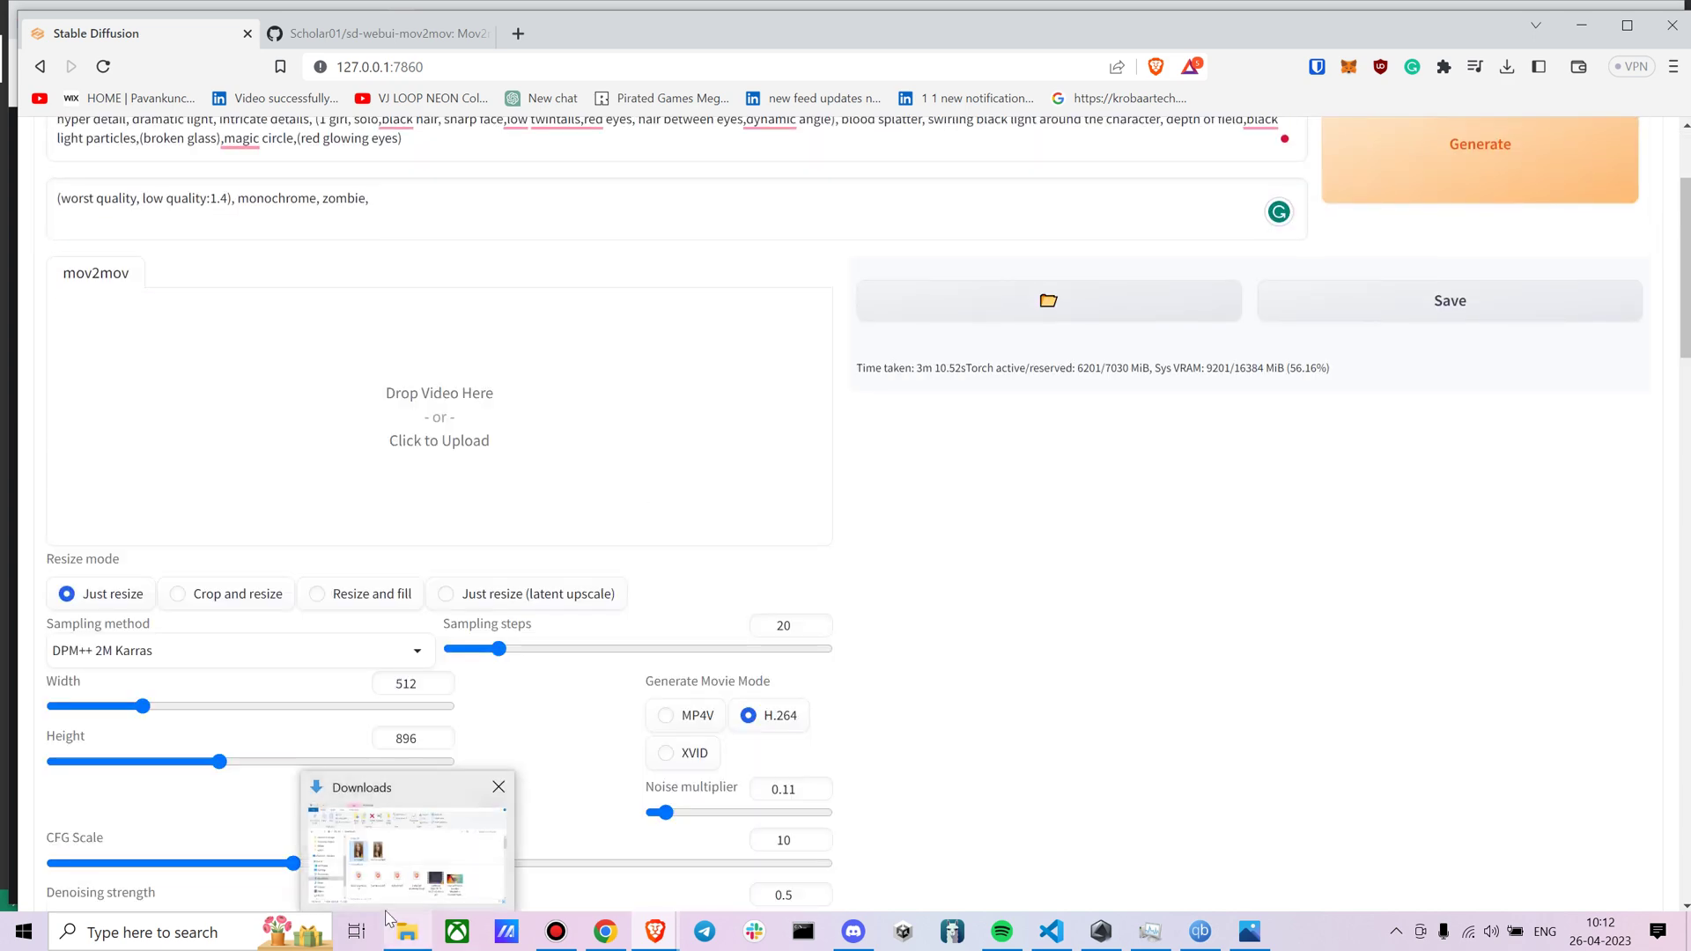
click(407, 931)
click(334, 436)
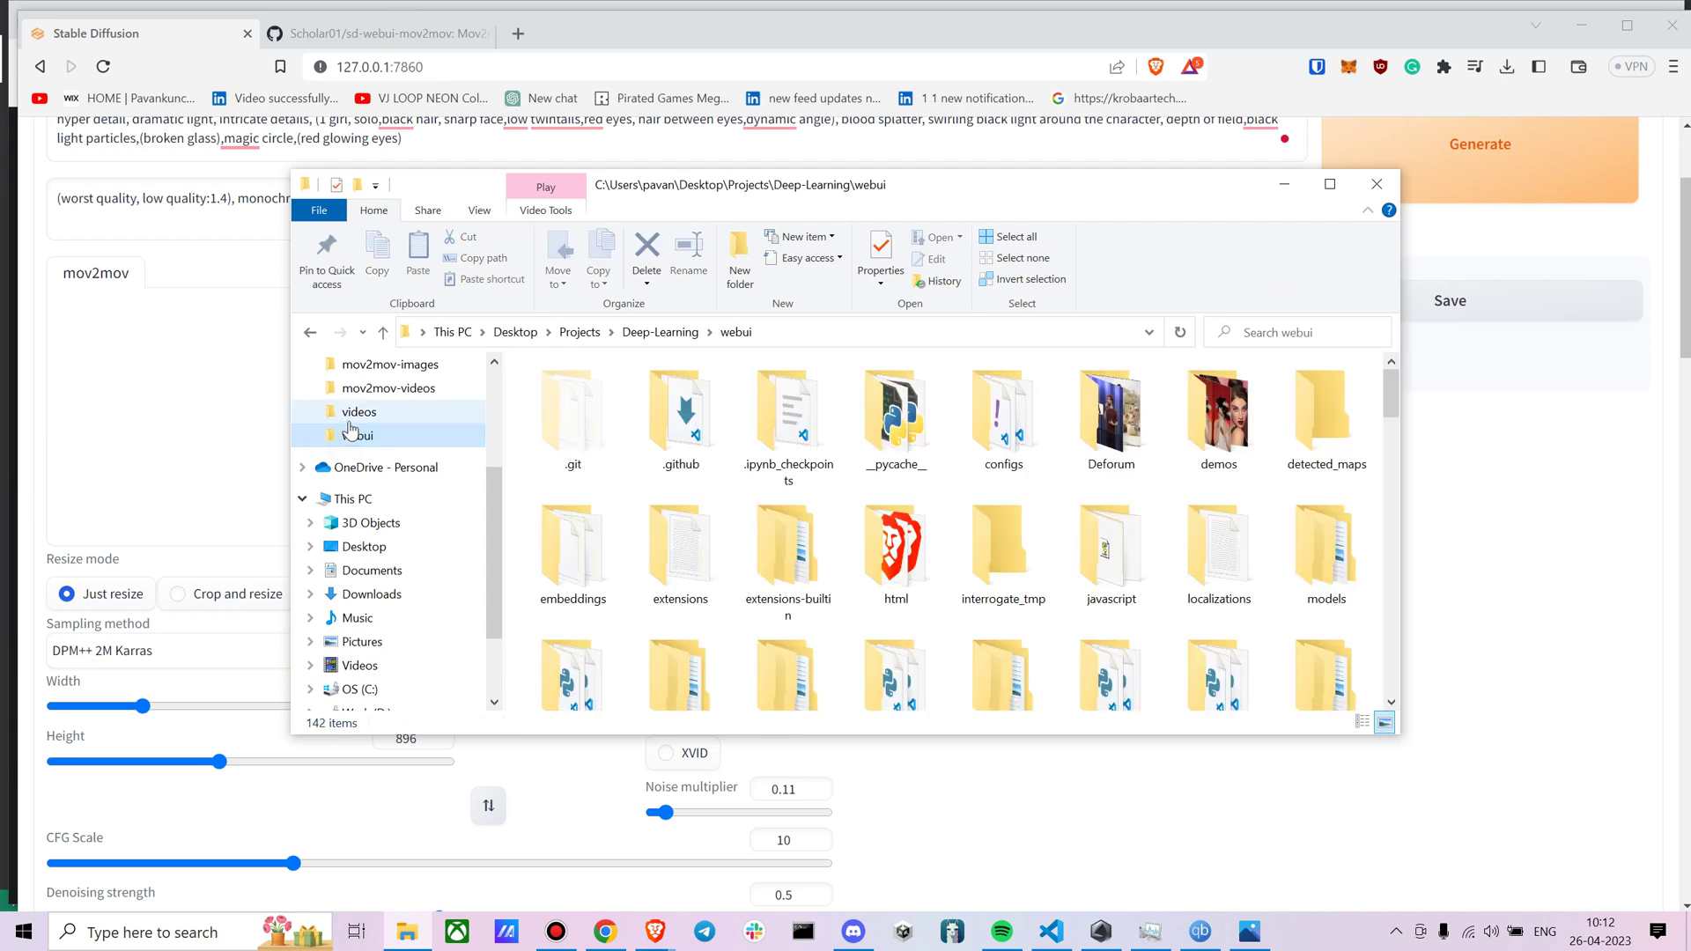
click(357, 412)
click(687, 576)
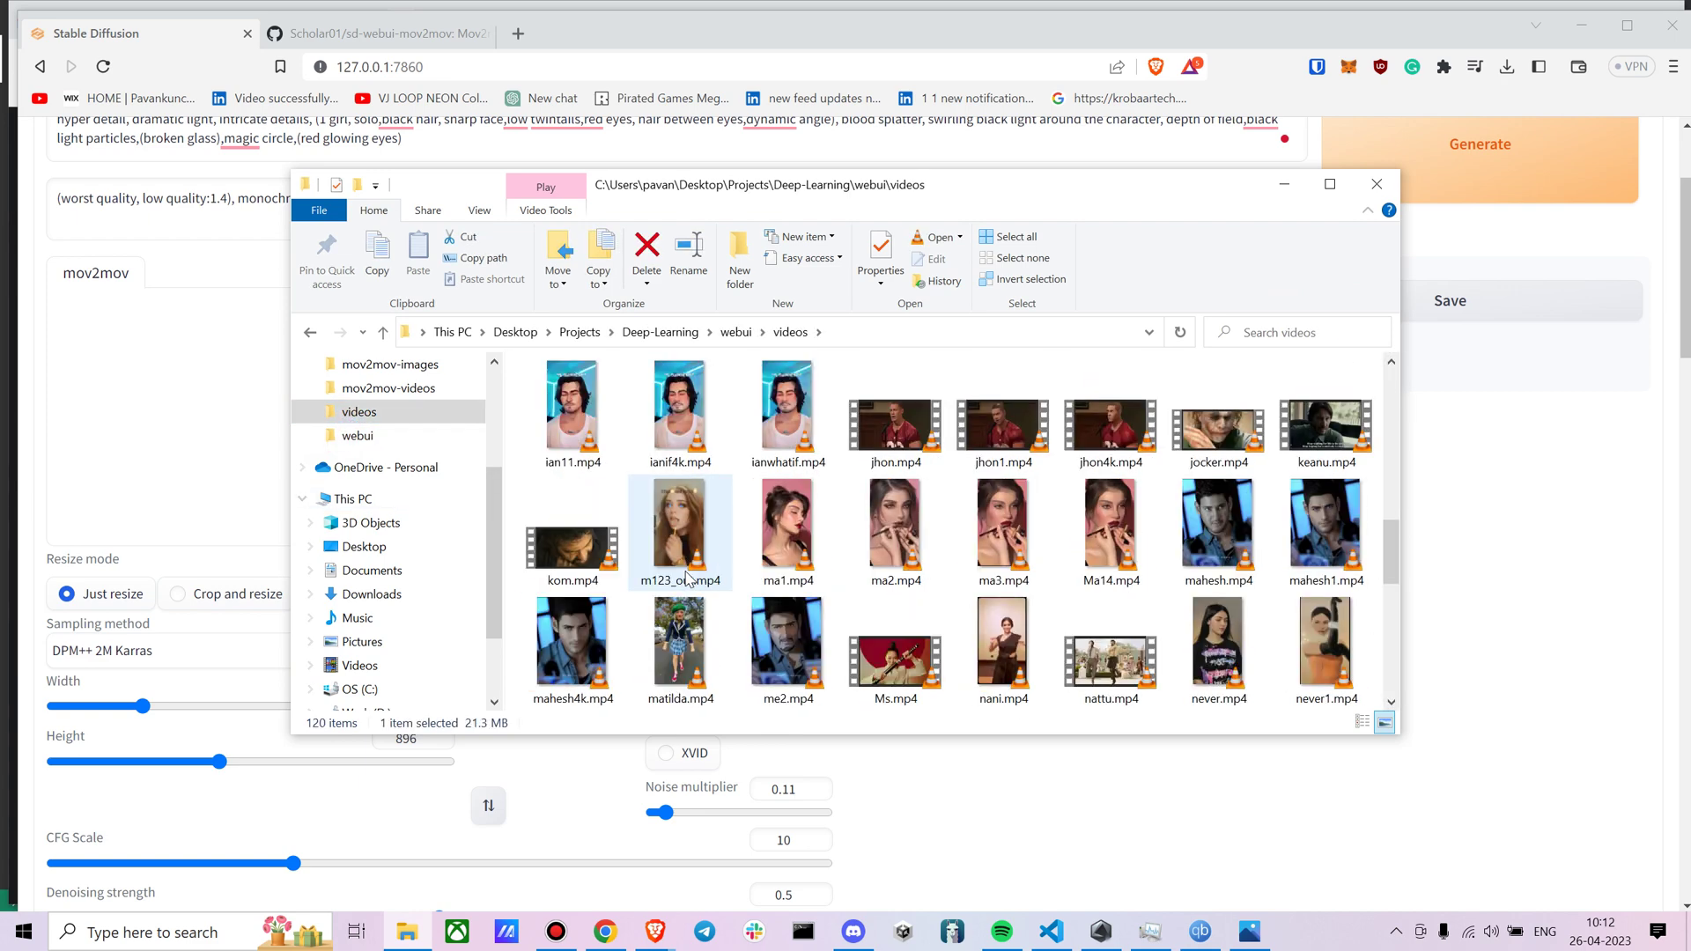
click(705, 426)
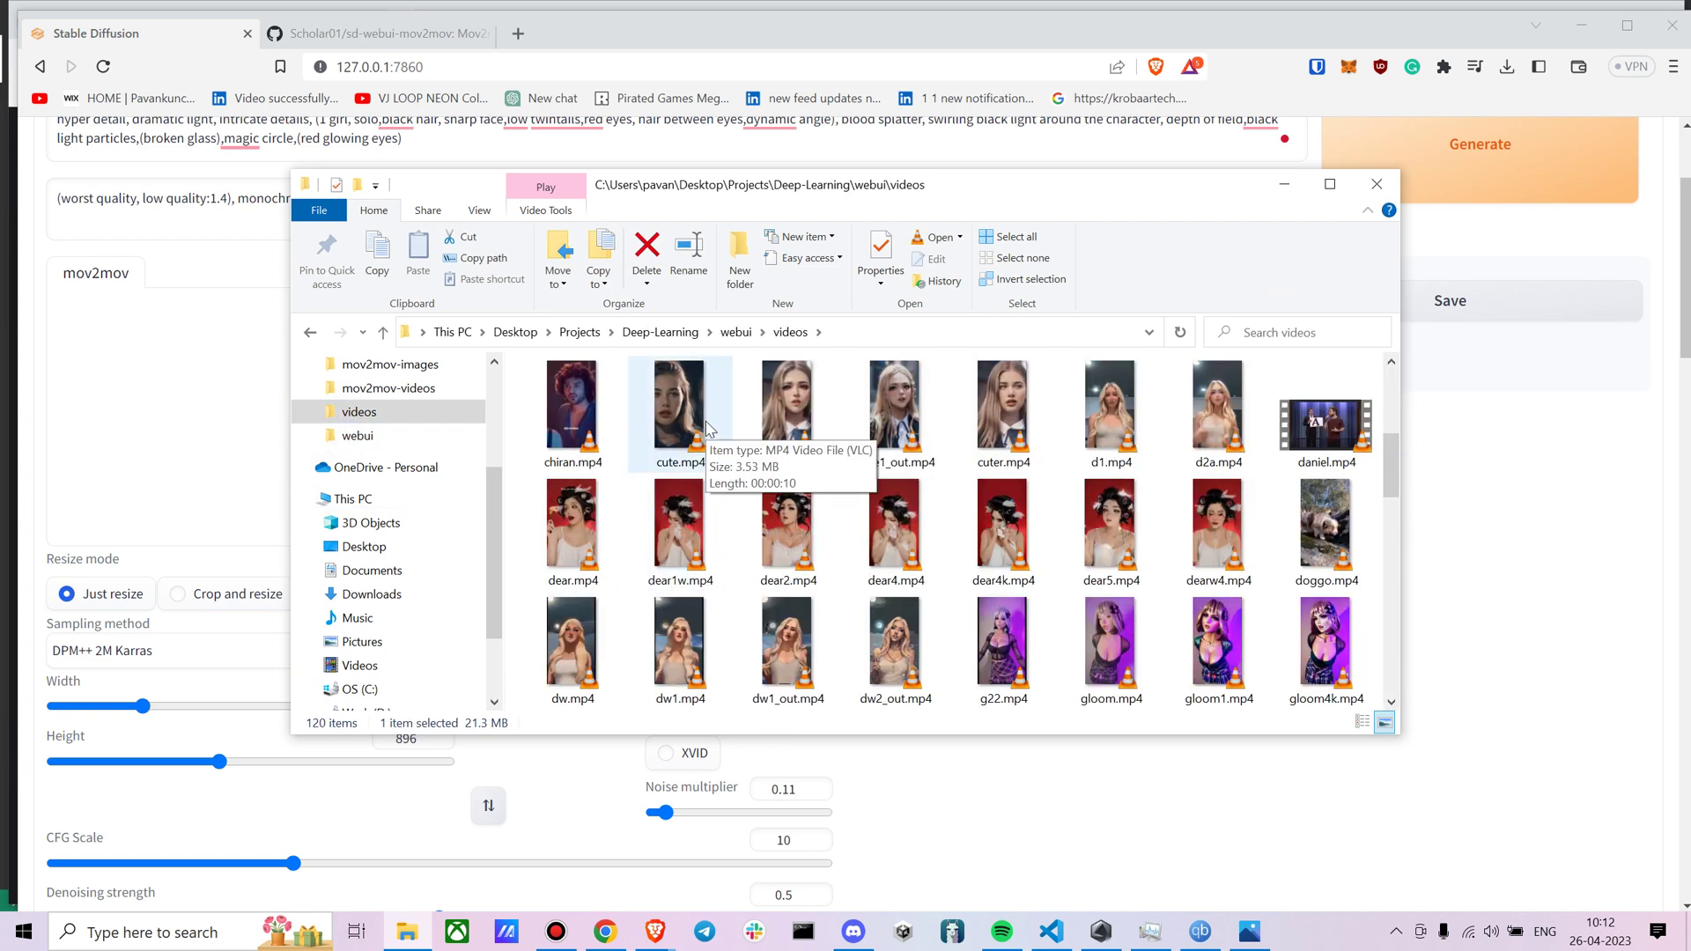
Confirm cute.mp4 is 1080×1920, 30 fps, 10 seconds, and drop it into mov2mov.
right_click(707, 425)
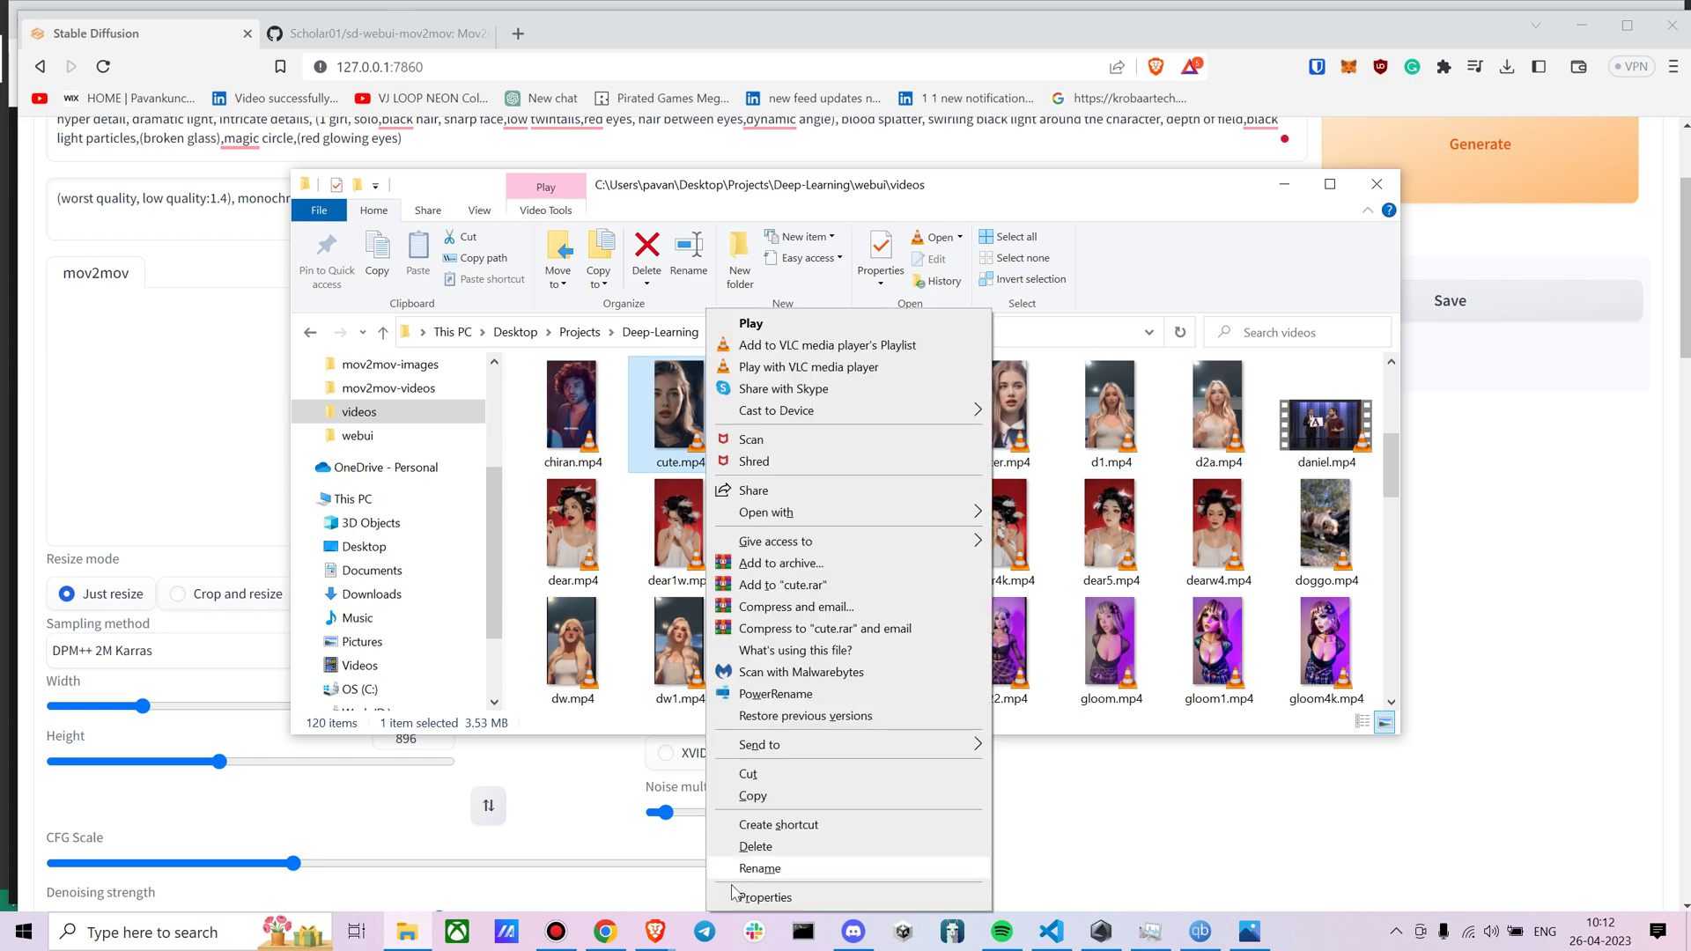
click(759, 896)
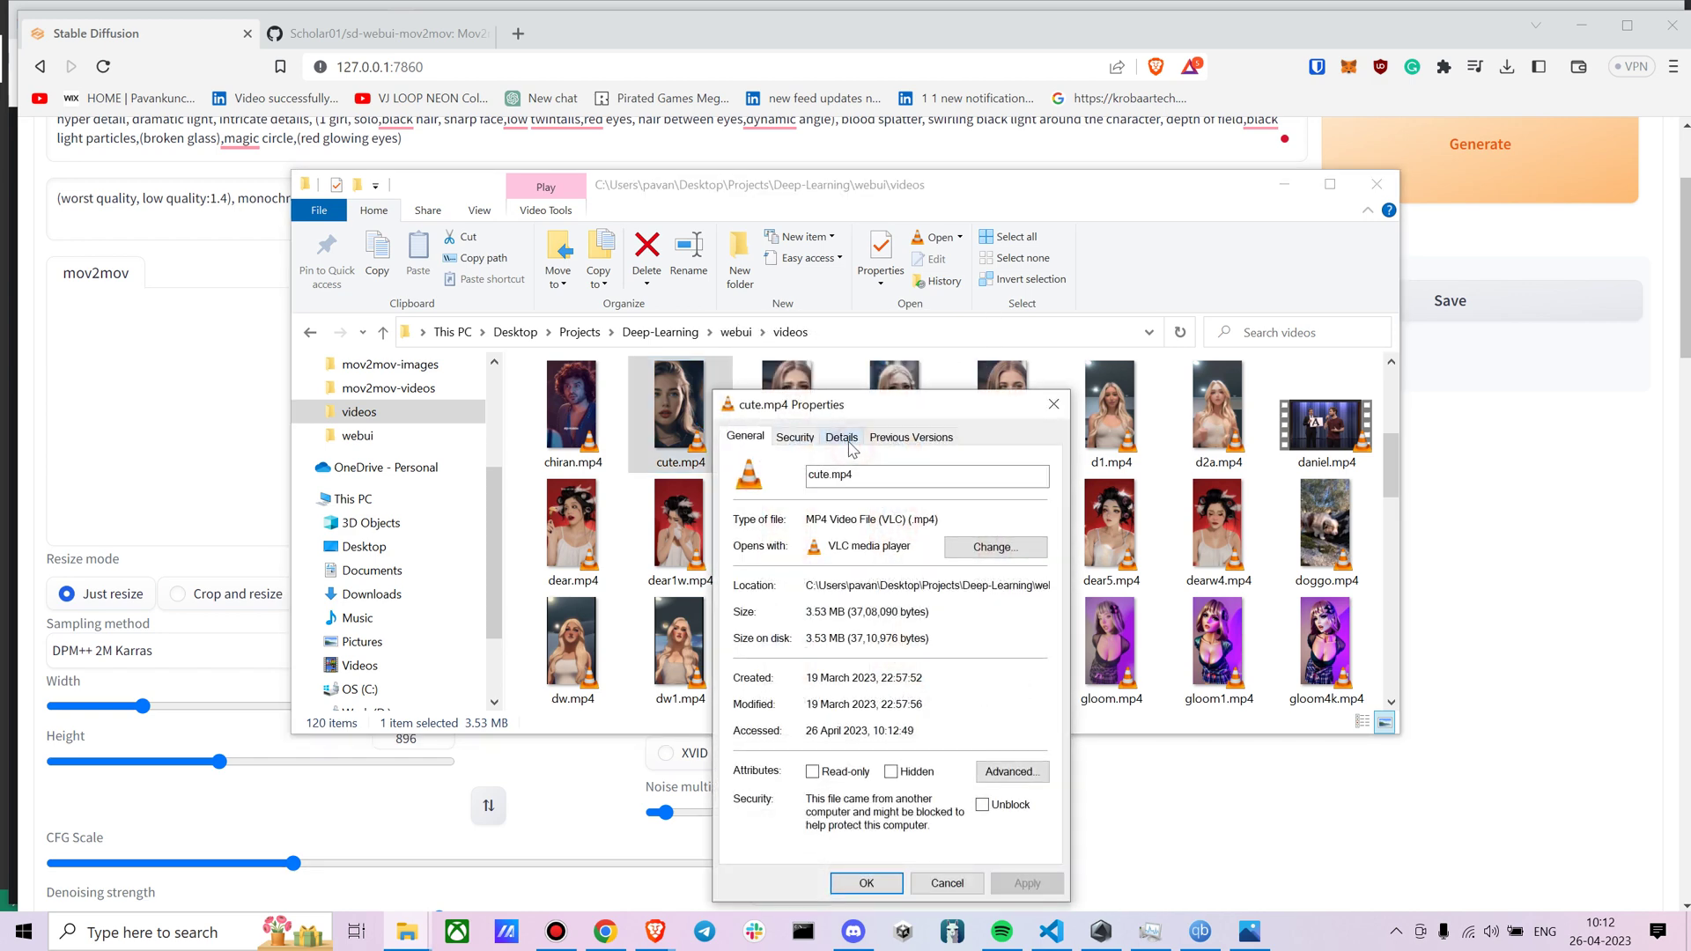
click(850, 449)
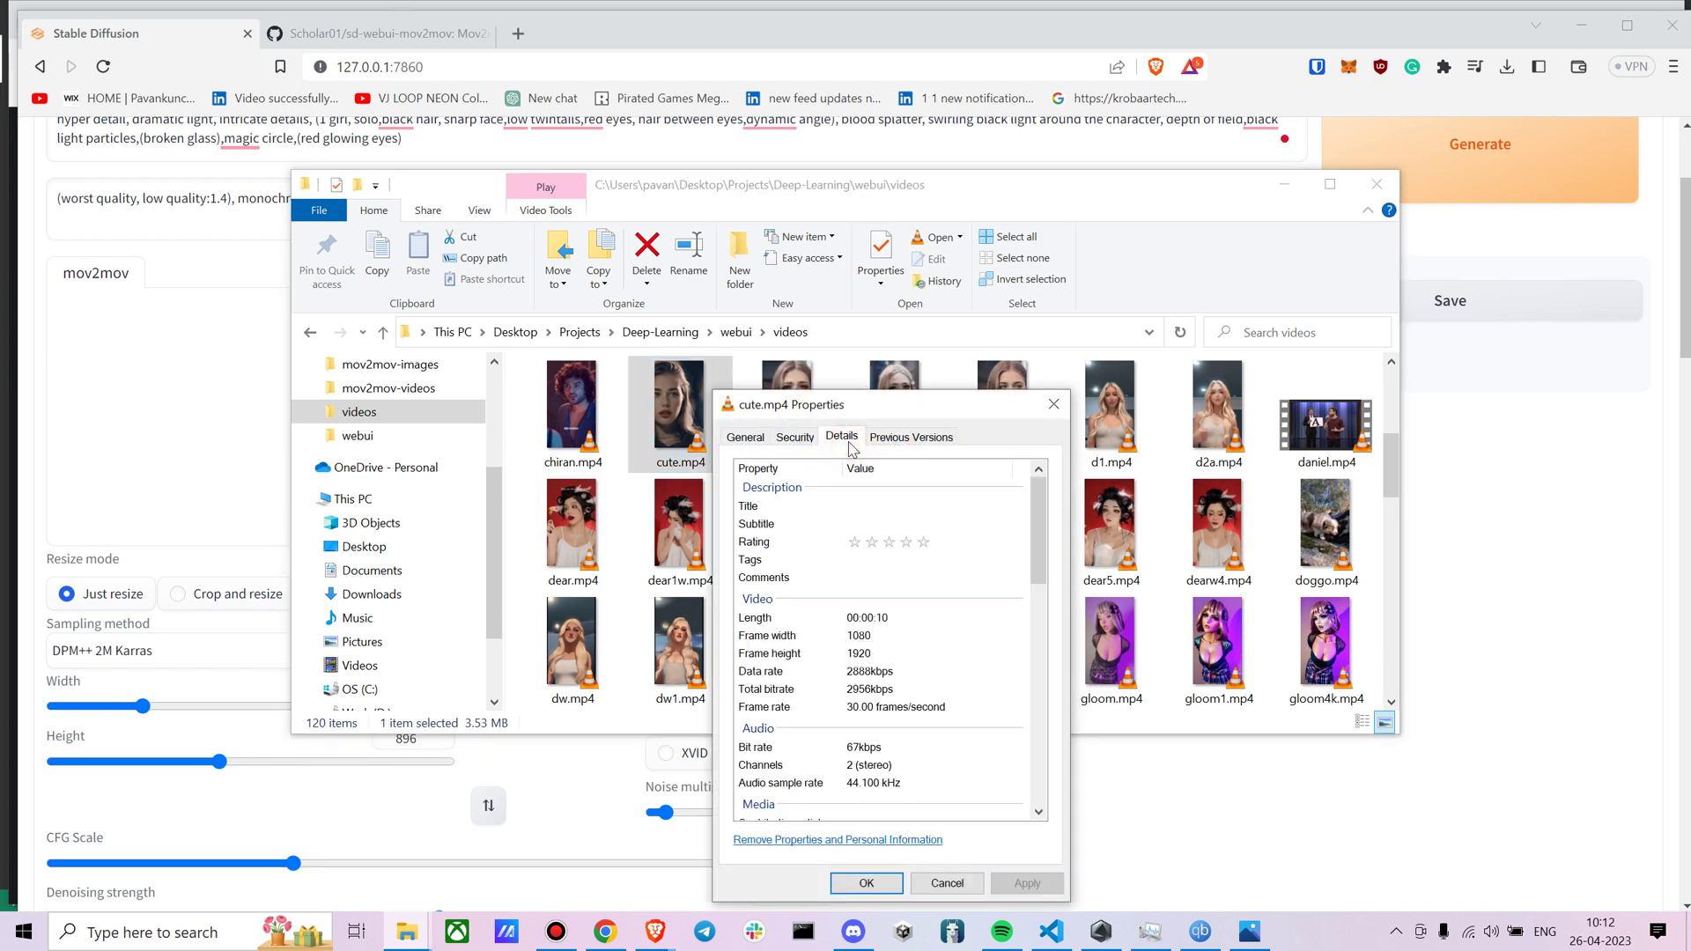
click(1053, 404)
drag(664, 419, 113, 441)
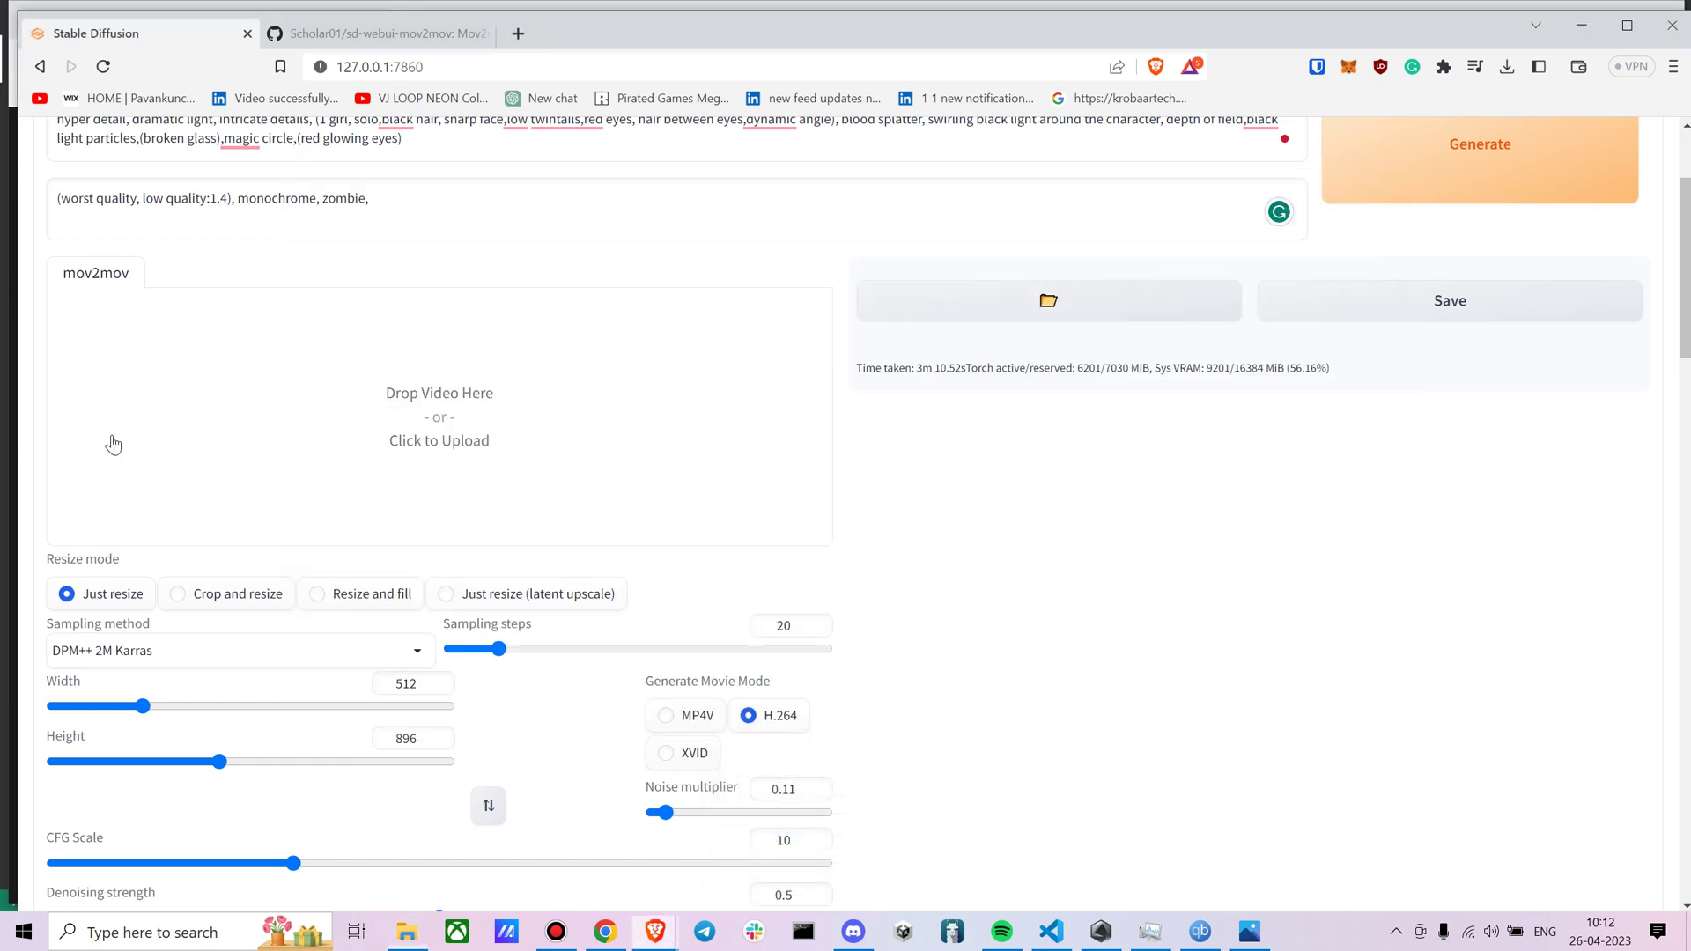
Start rendering cute.mp4 in mov2mov, reaching 1% with ETA 47:02.
scroll(637, 493, down, 2)
scroll(652, 487, up, 4)
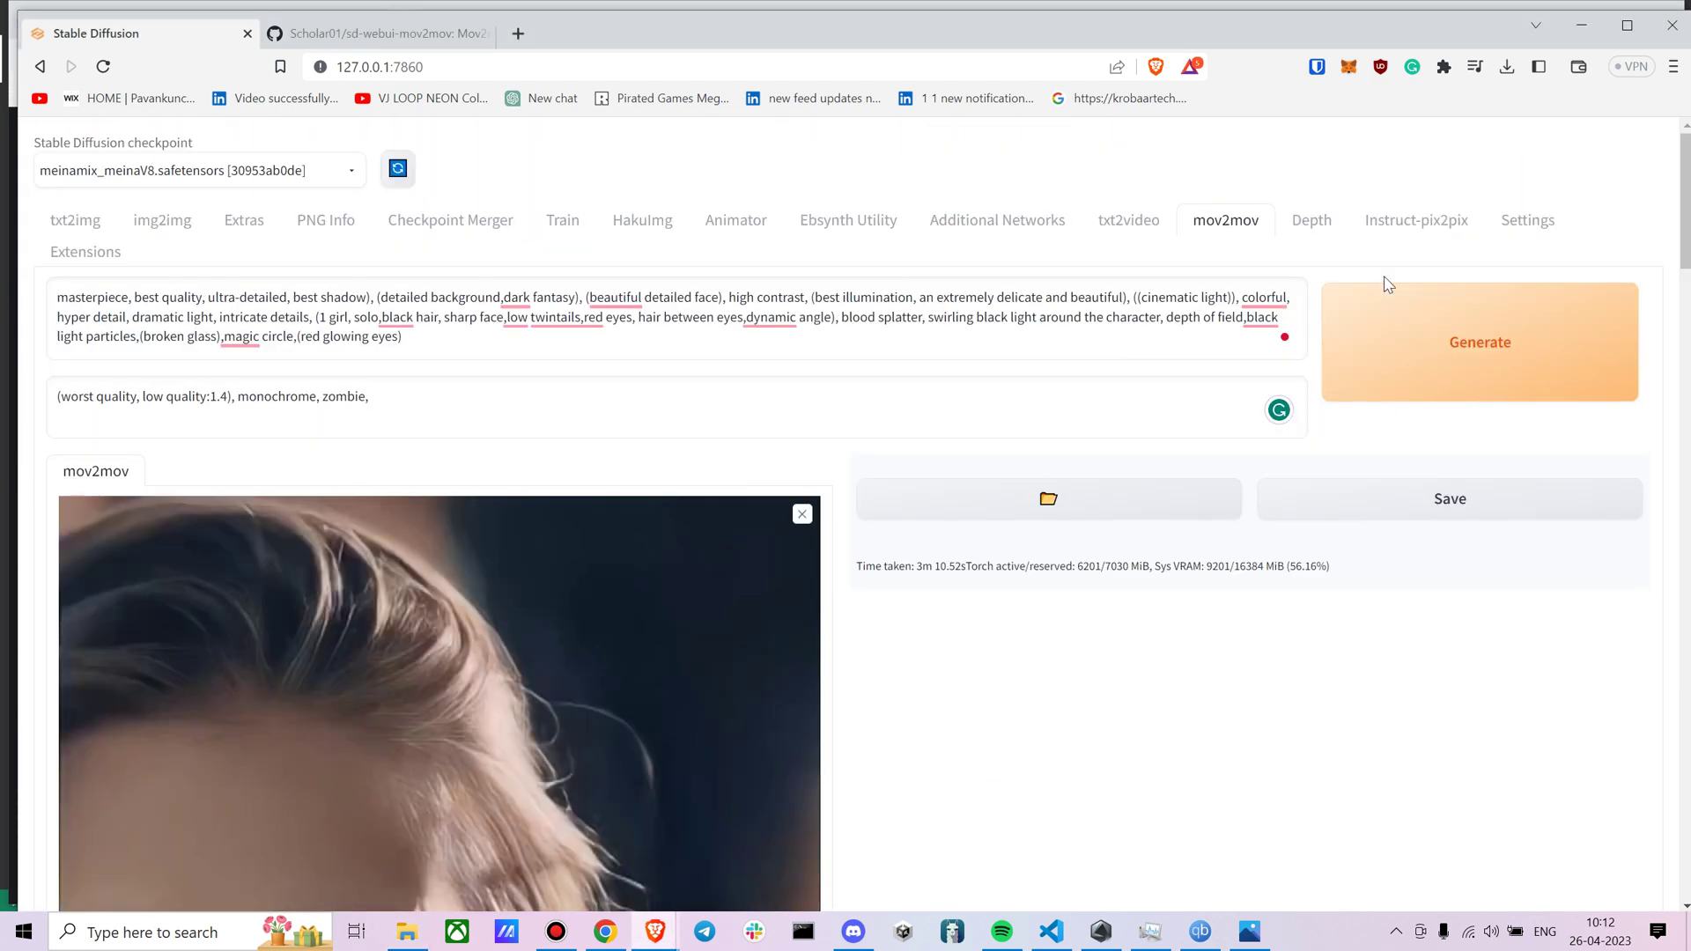
click(1466, 309)
scroll(1302, 437, down, 2)
scroll(1169, 517, up, 2)
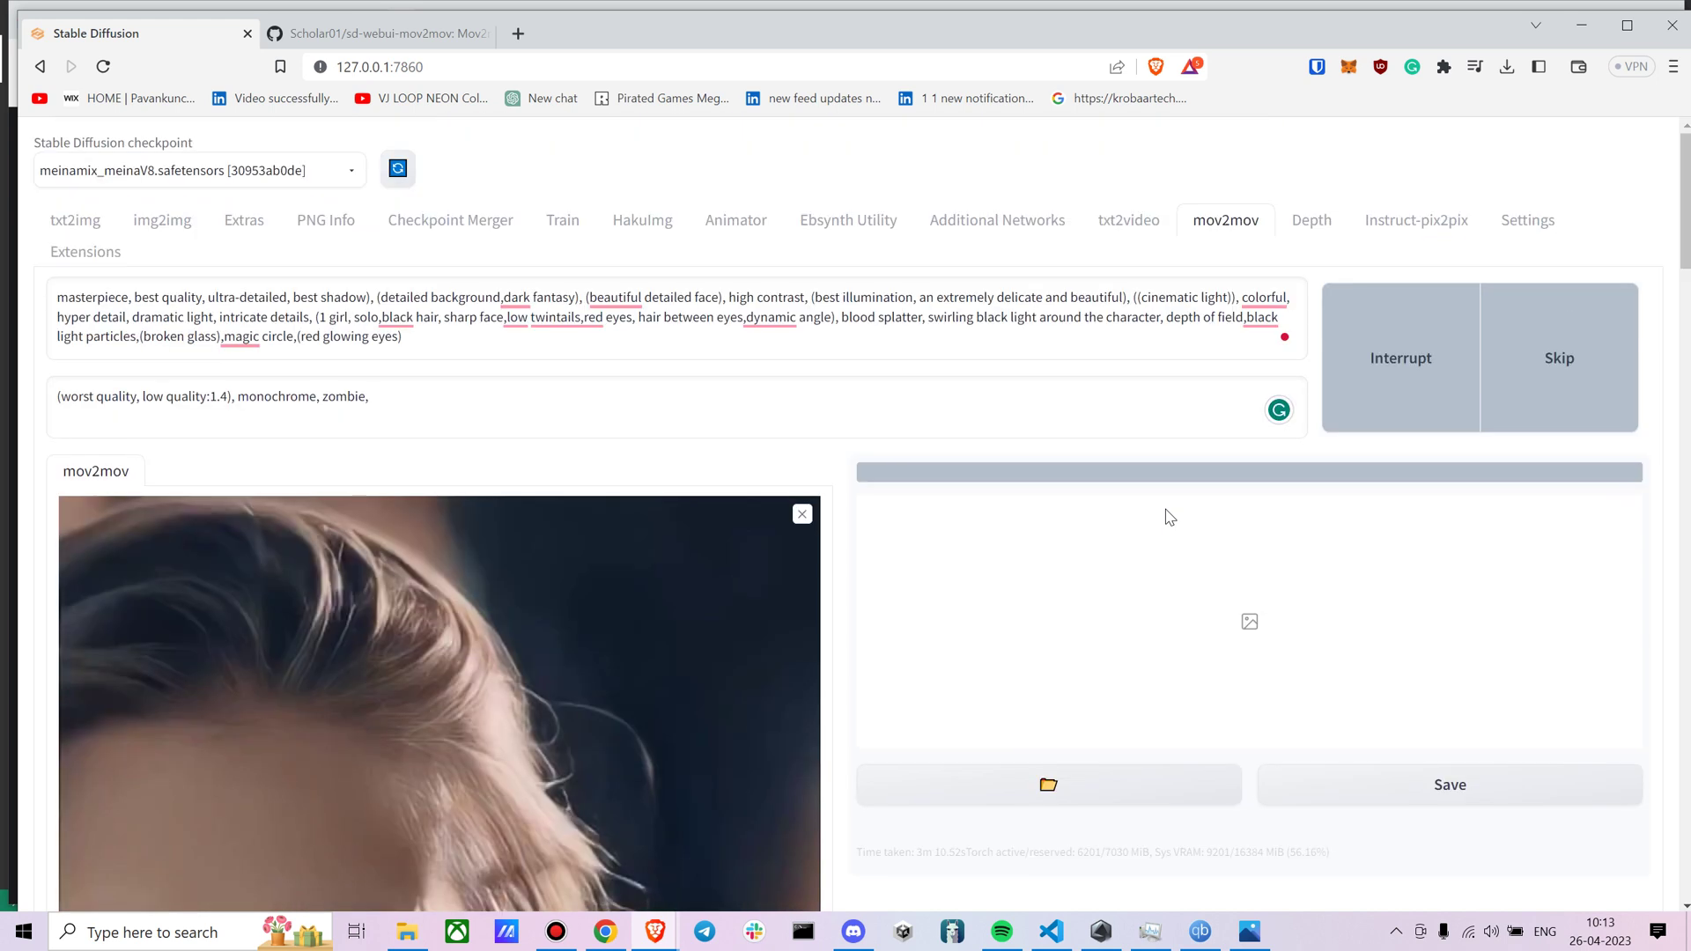
scroll(1169, 517, down, 1)
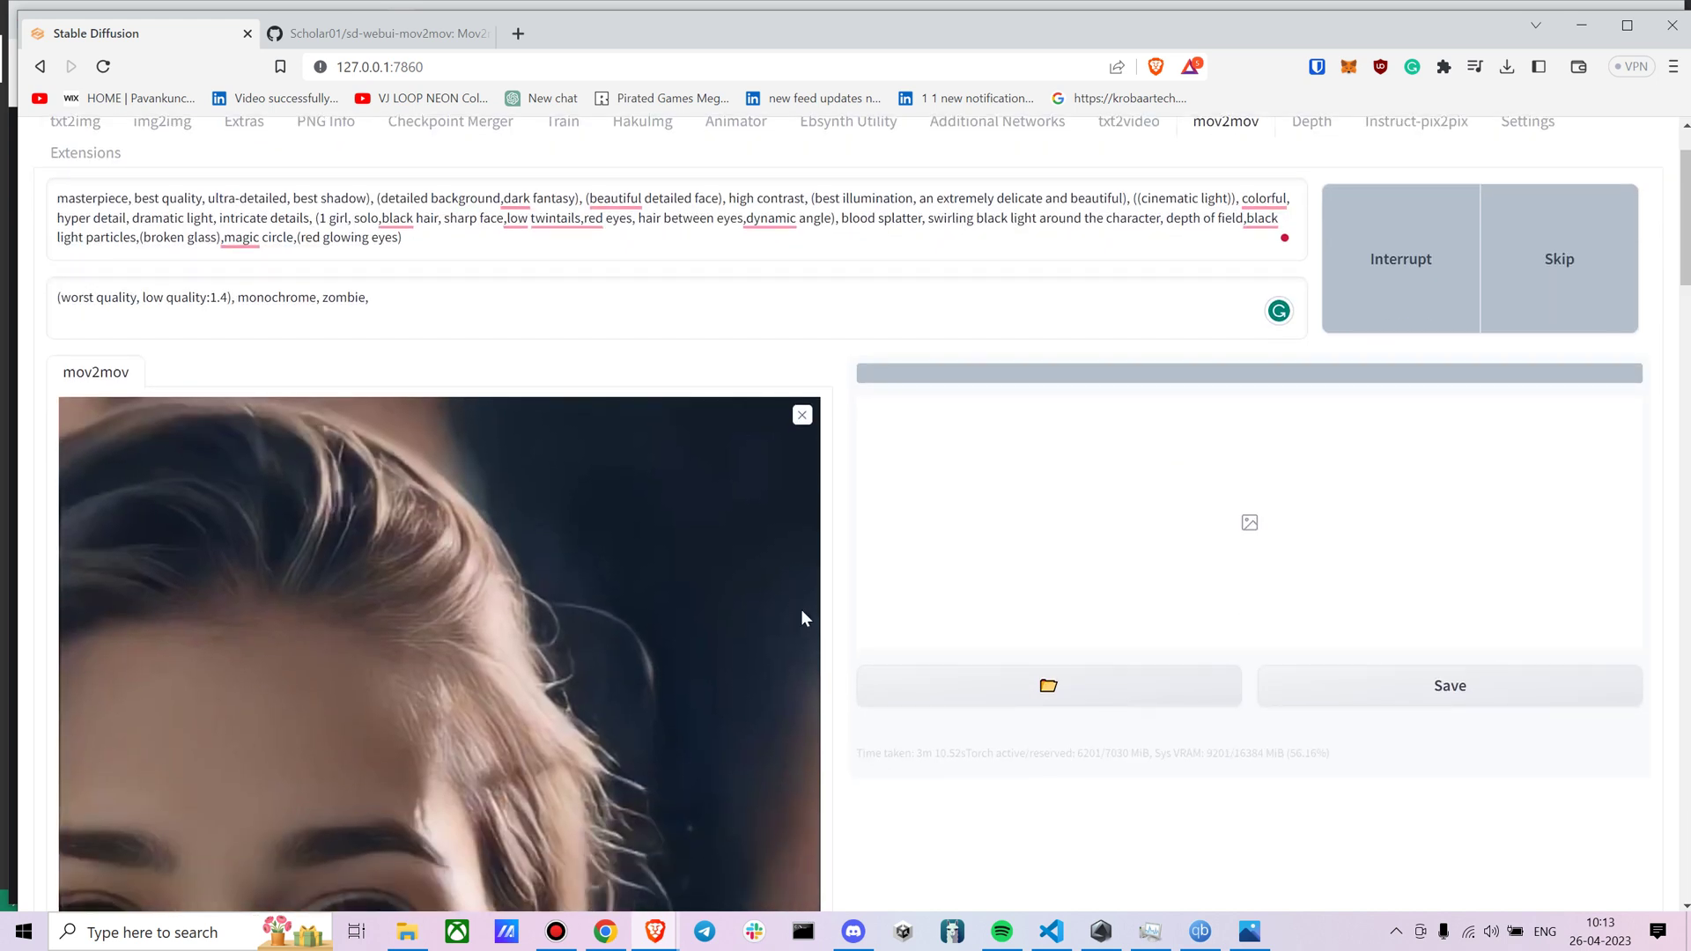
scroll(802, 617, up, 1)
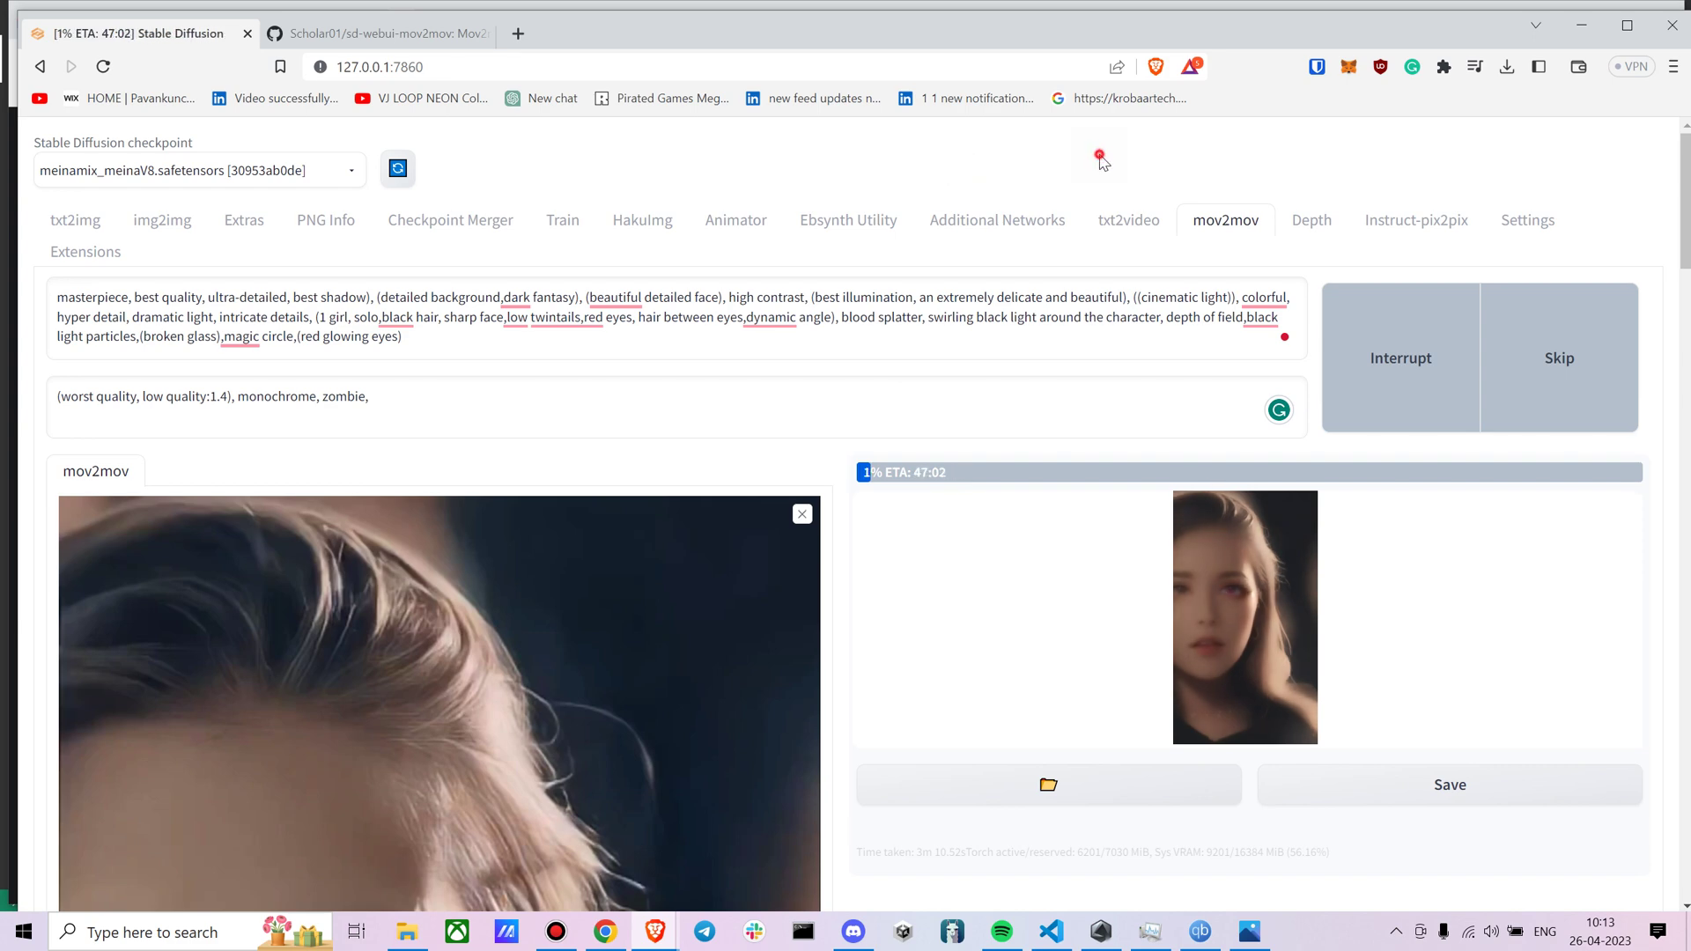
Navigate to the outputs\mov2mov-images folder.
click(405, 850)
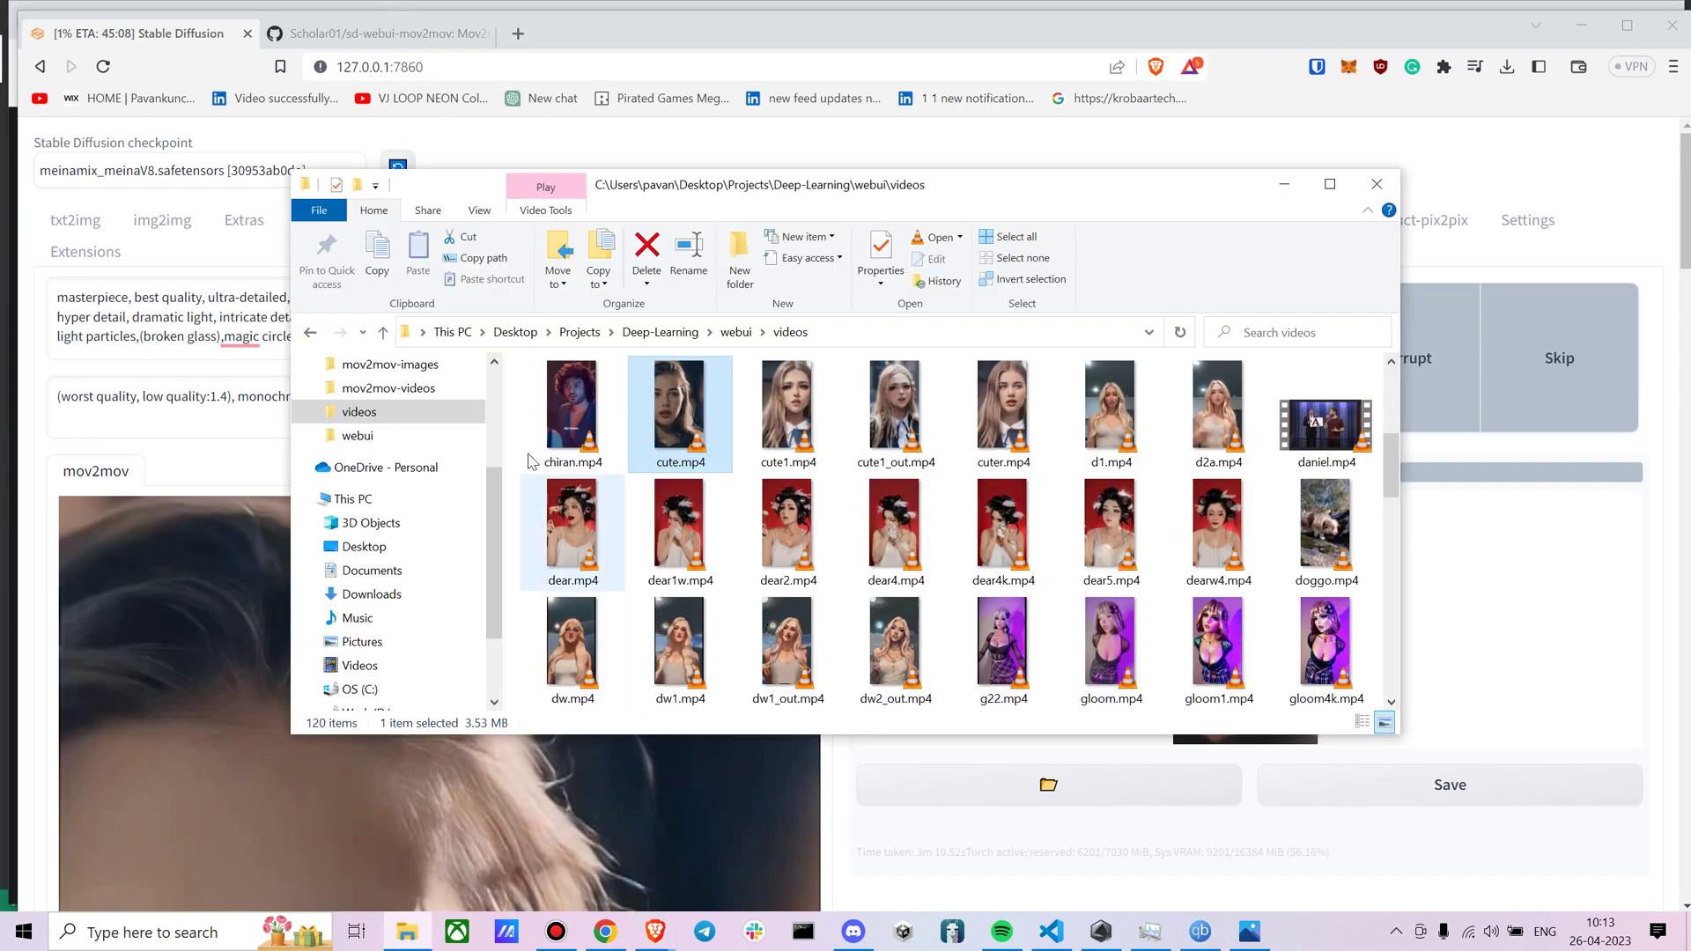
click(392, 388)
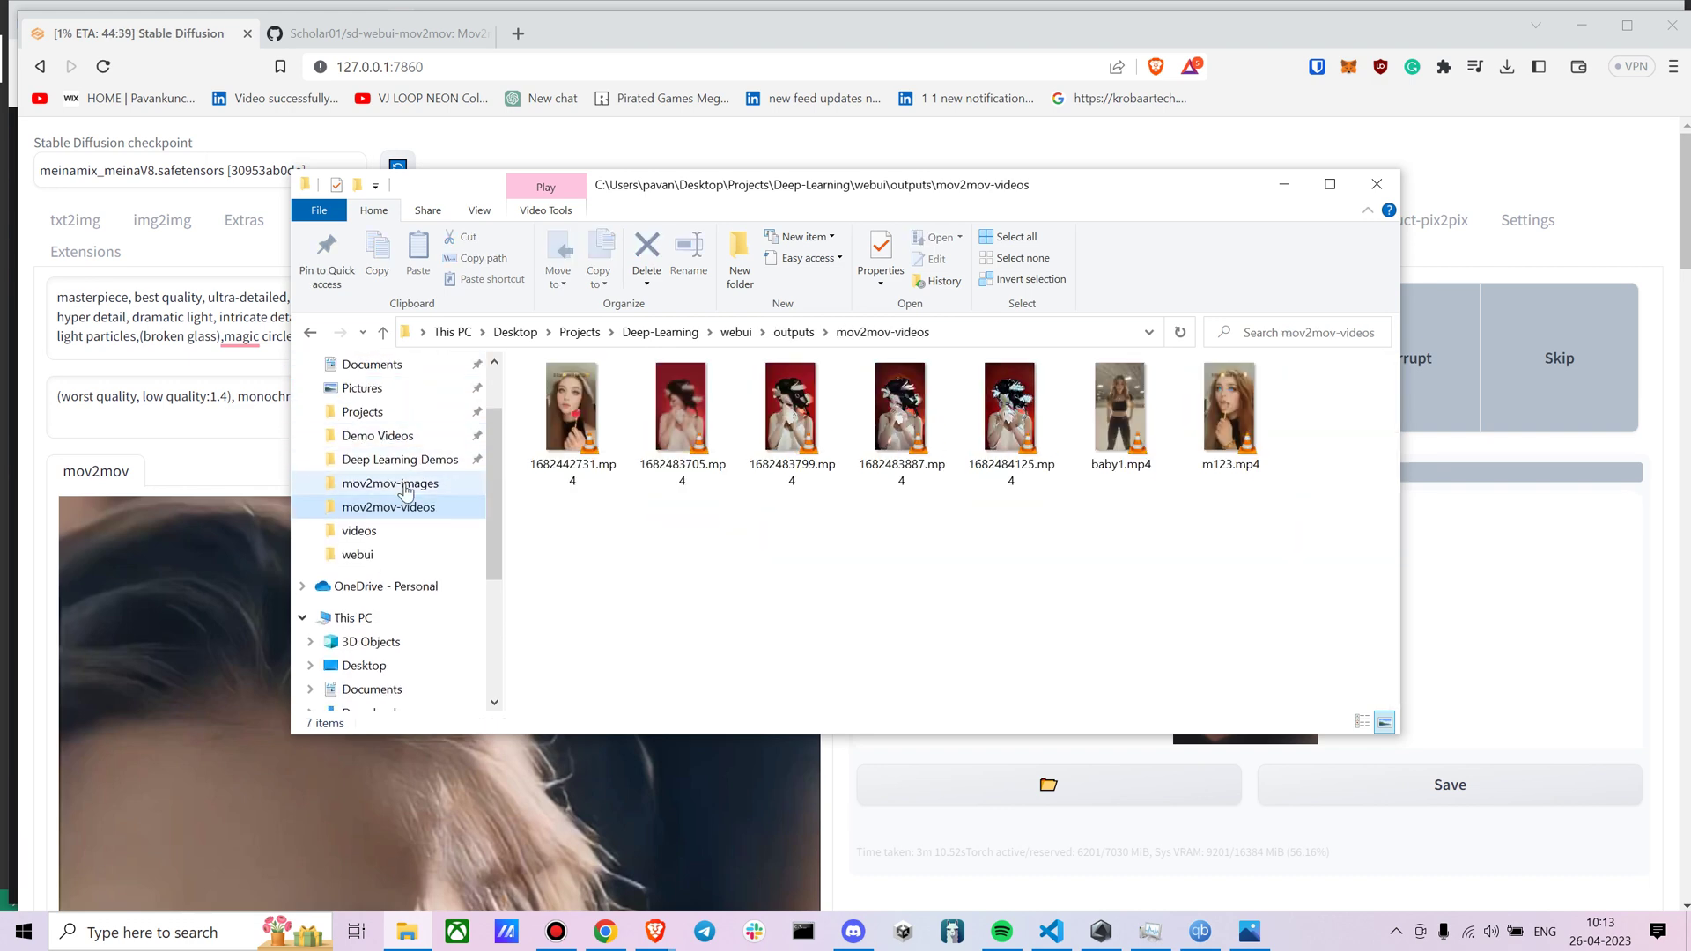
click(387, 482)
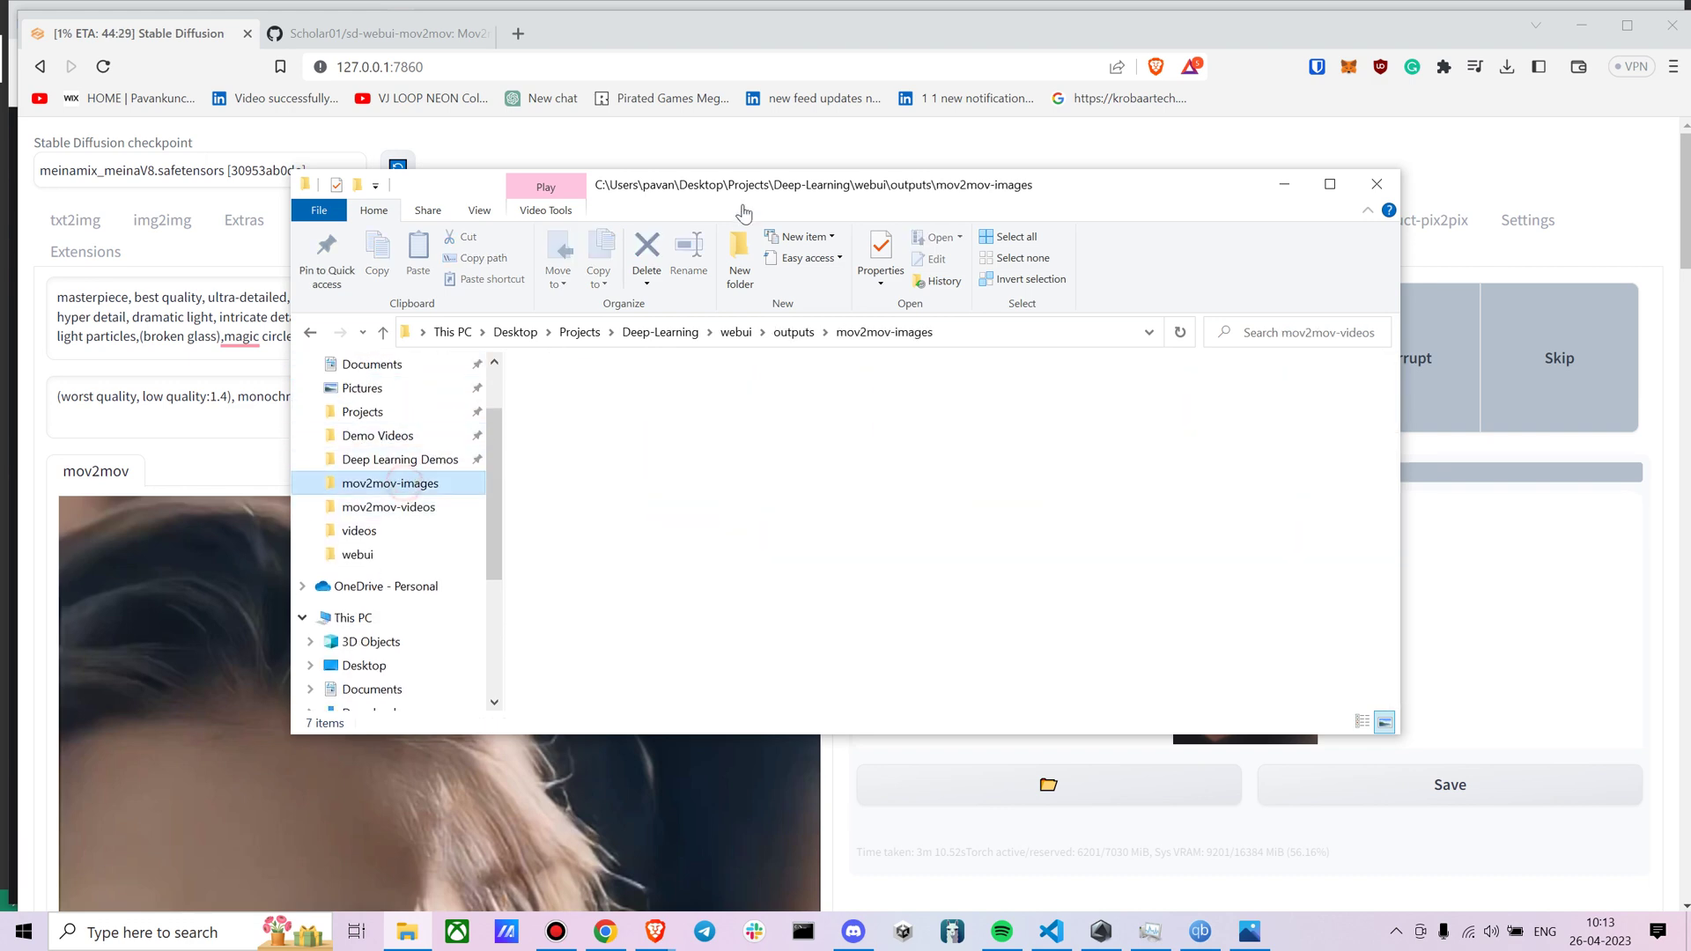
click(777, 332)
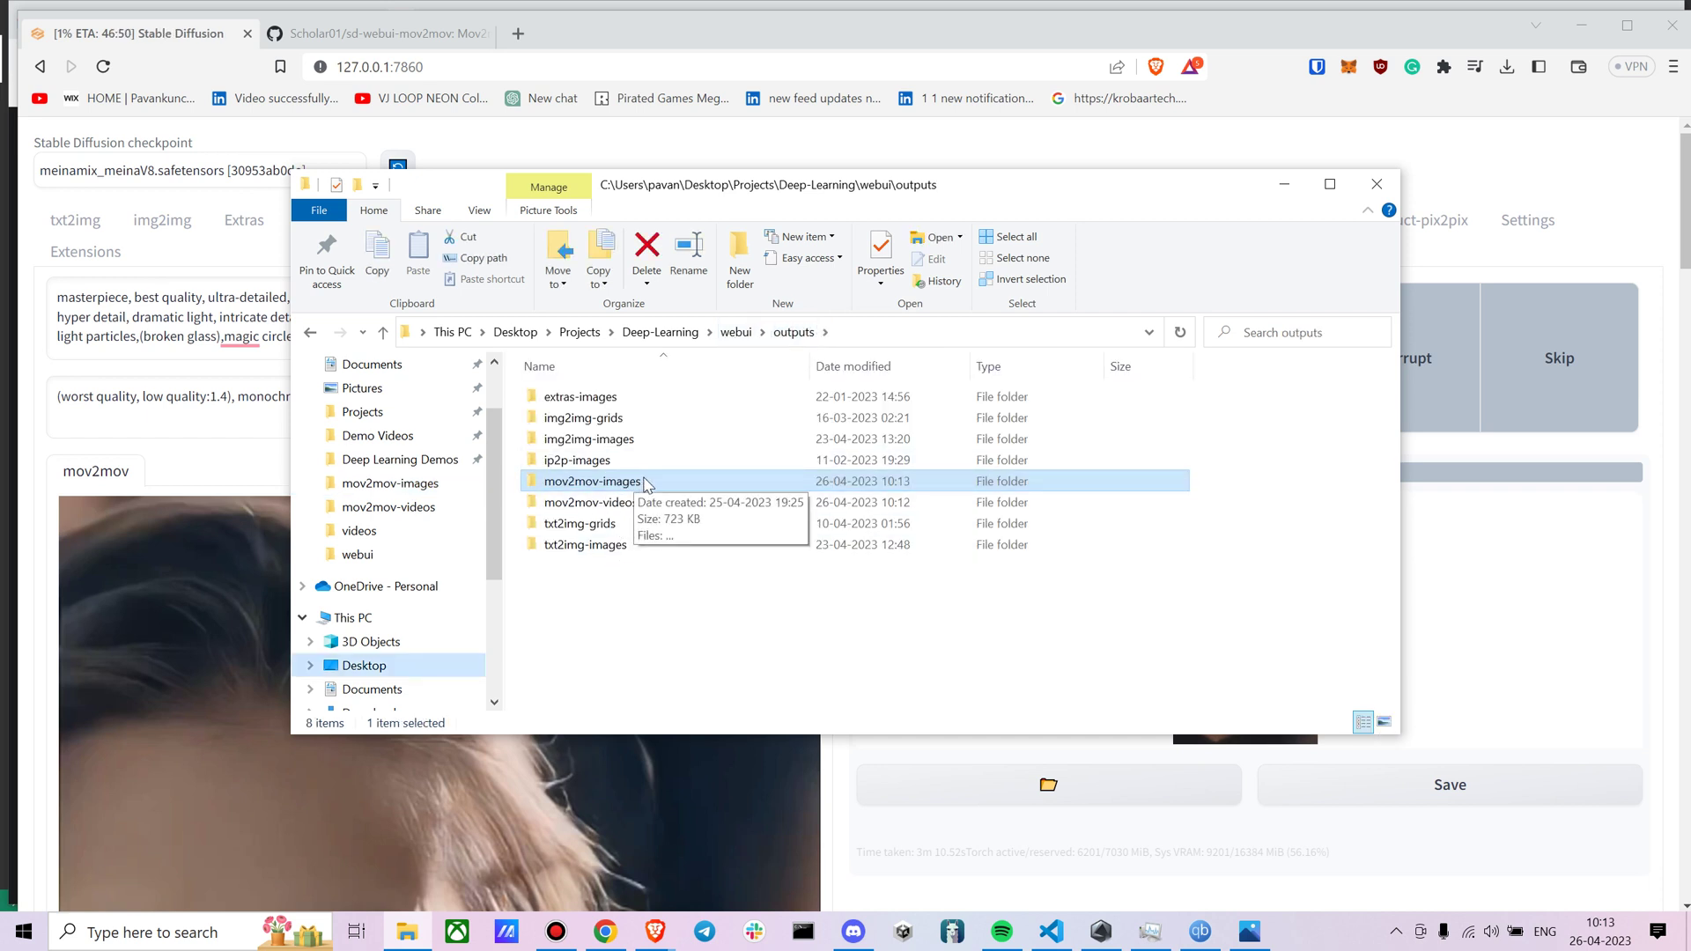
click(634, 480)
double_click(634, 481)
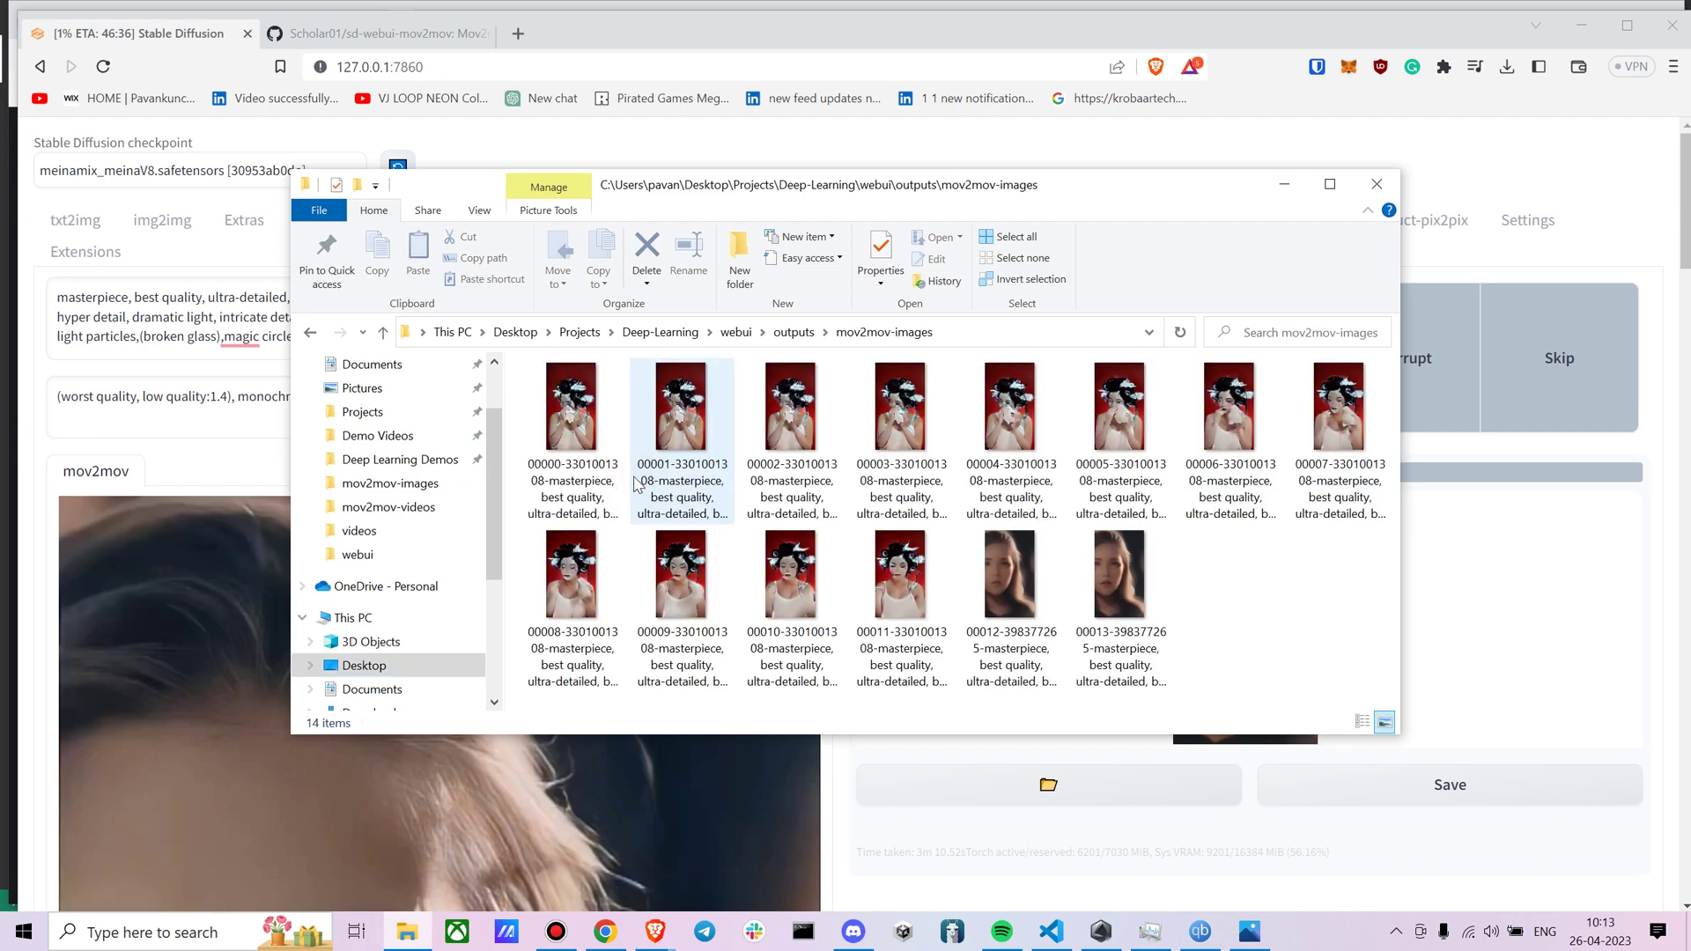
Delete the twelve old frames 00000–00011.
click(900, 578)
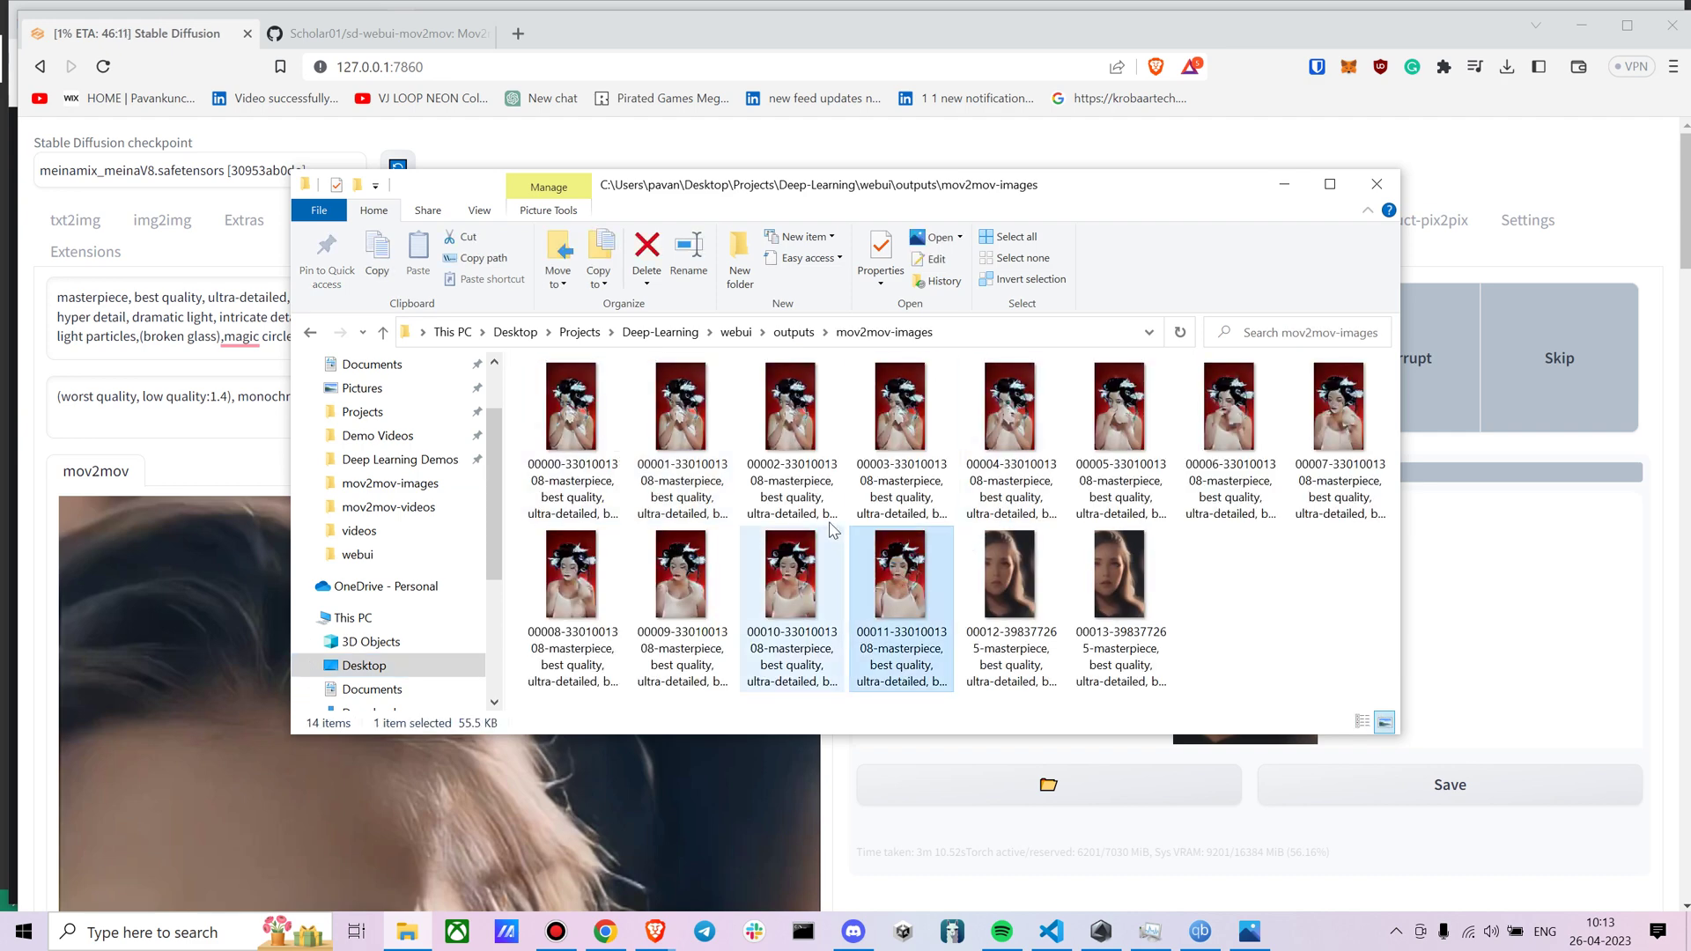
shift+click(579, 408)
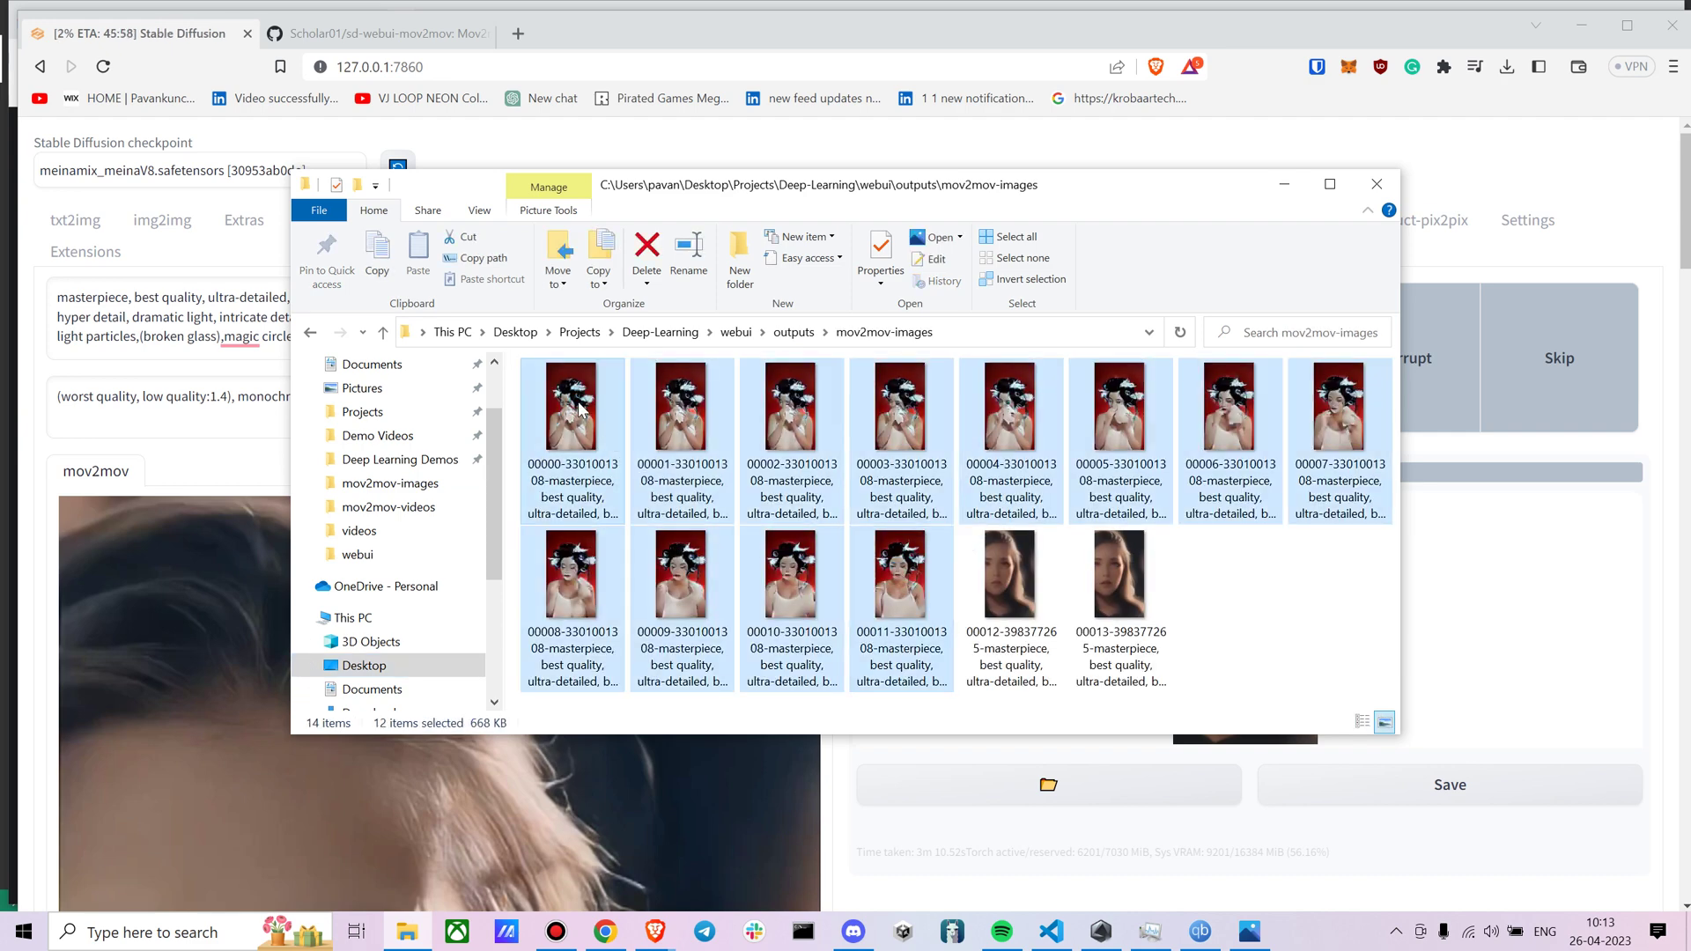
key(shift+Delete)
key(Escape)
key(Delete)
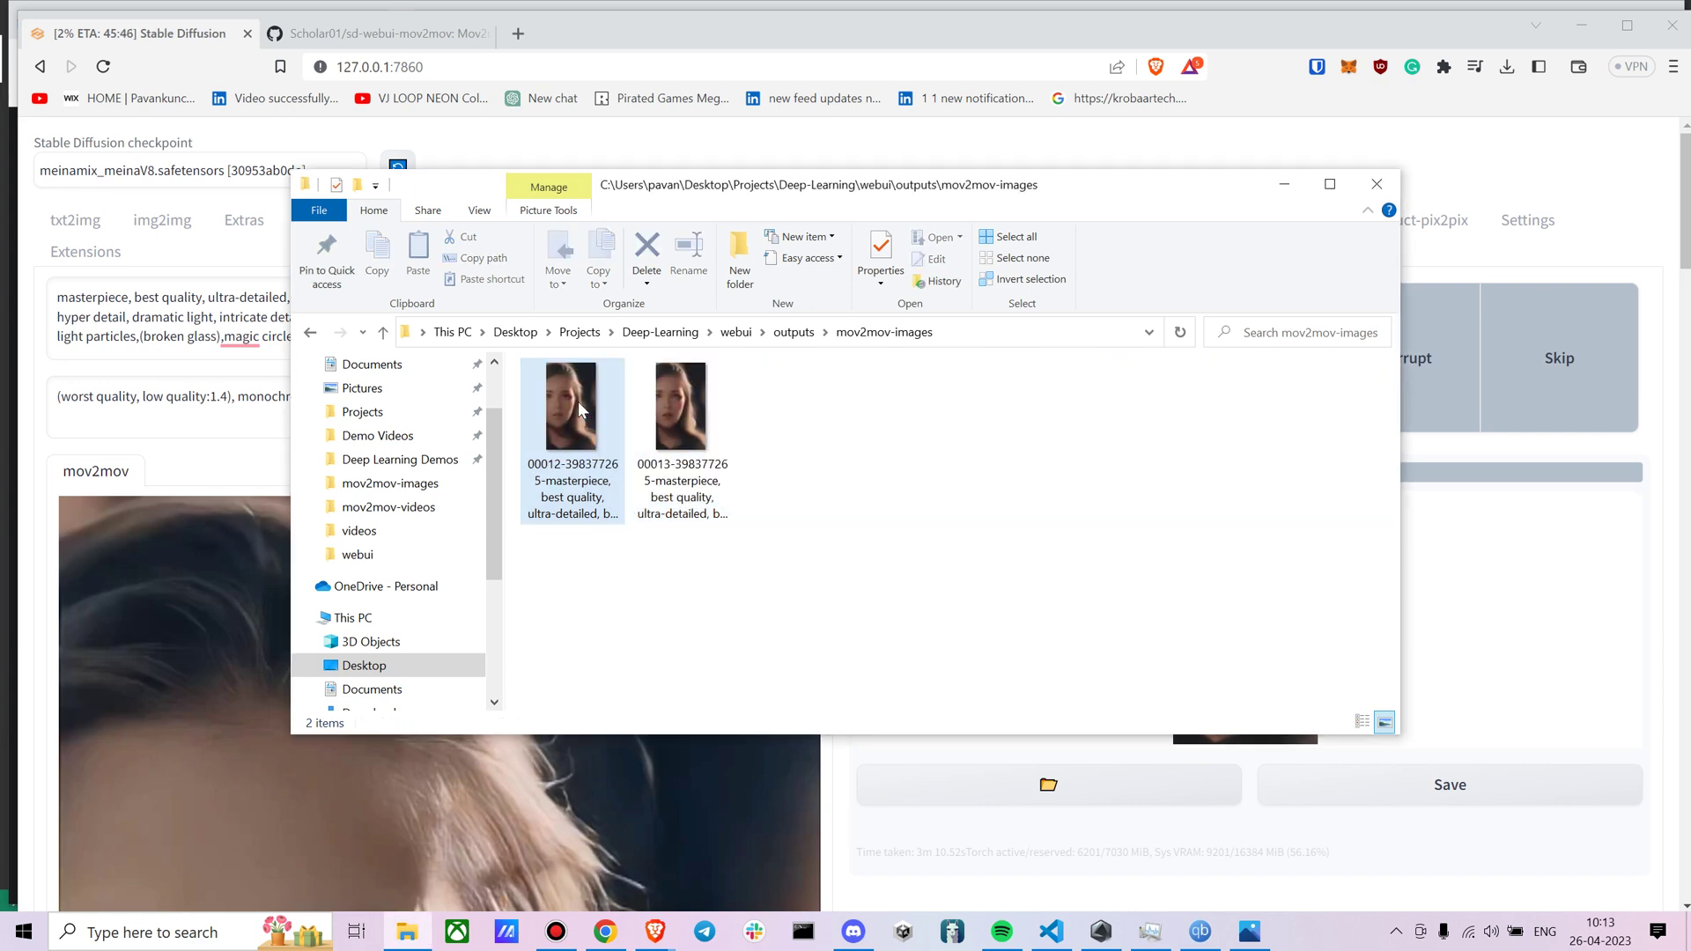
Open frame 00012 to see the anime face with faint red eyes.
double_click(589, 396)
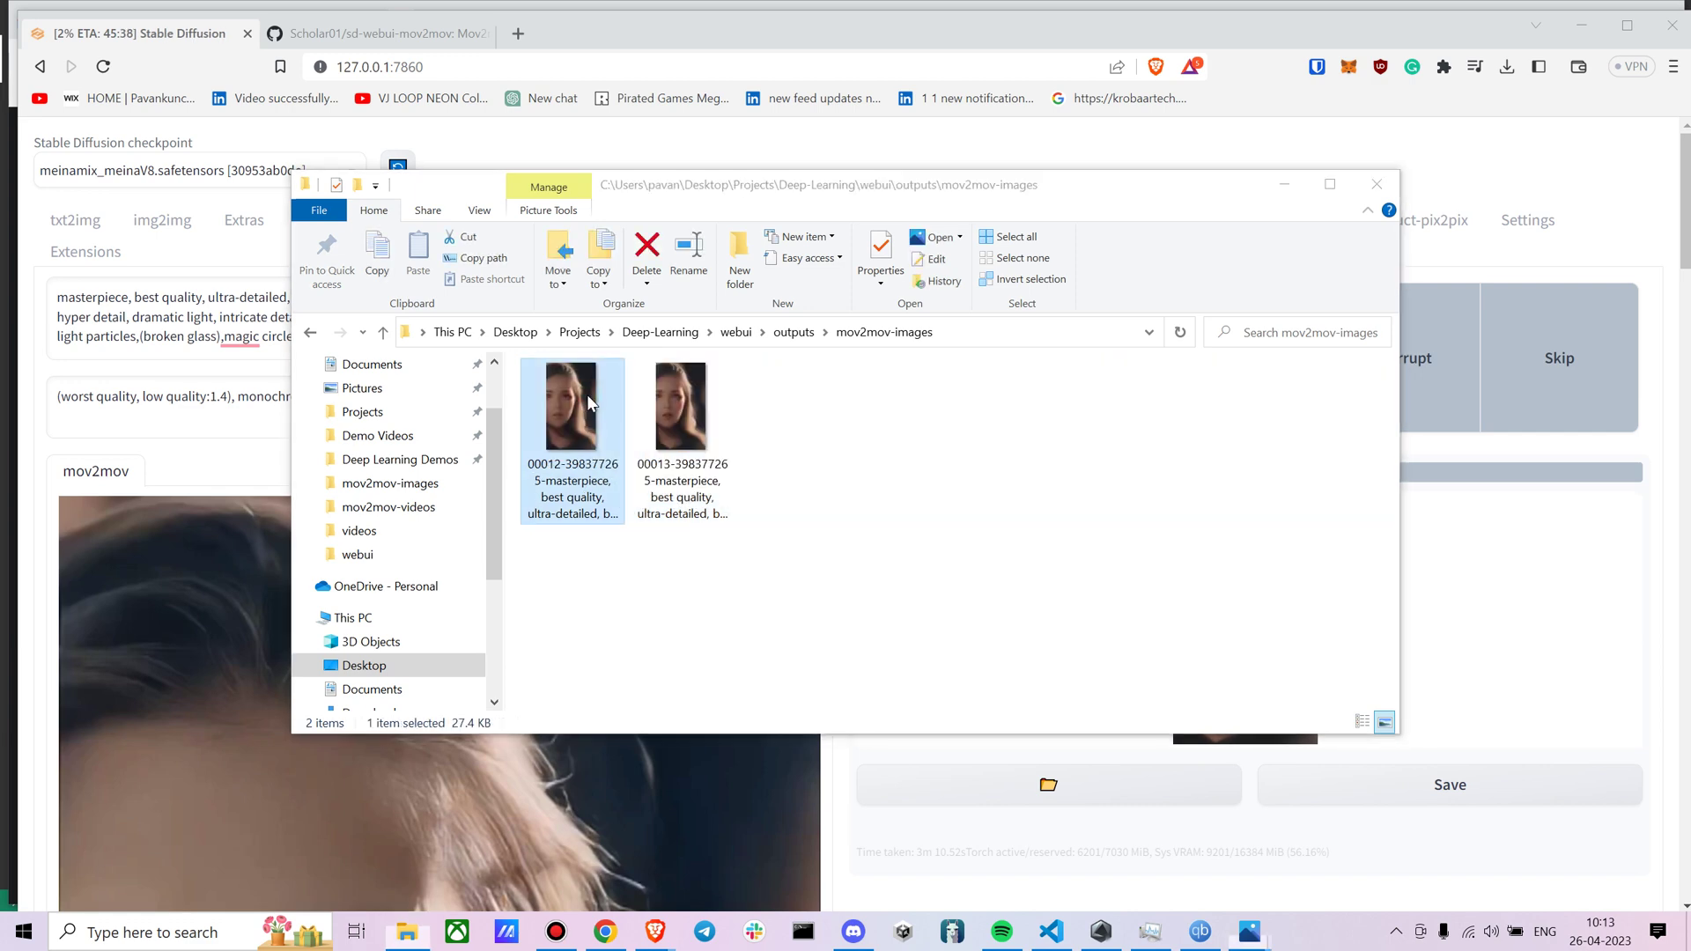
scroll(843, 439, up, 2)
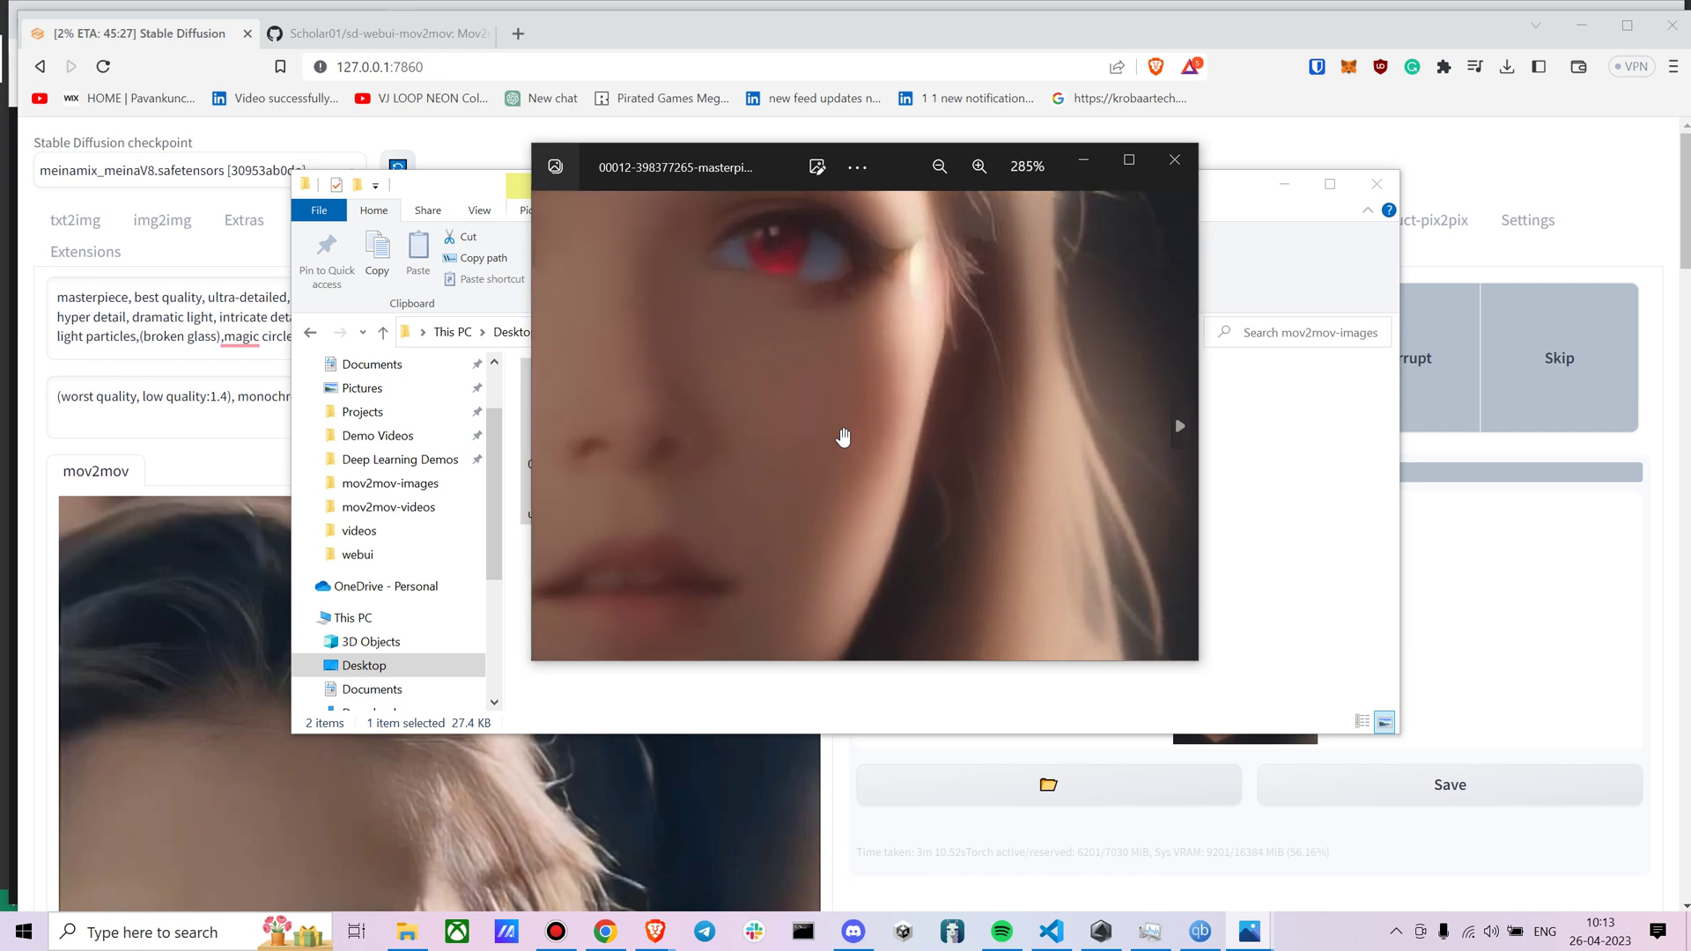
scroll(843, 449, down, 4)
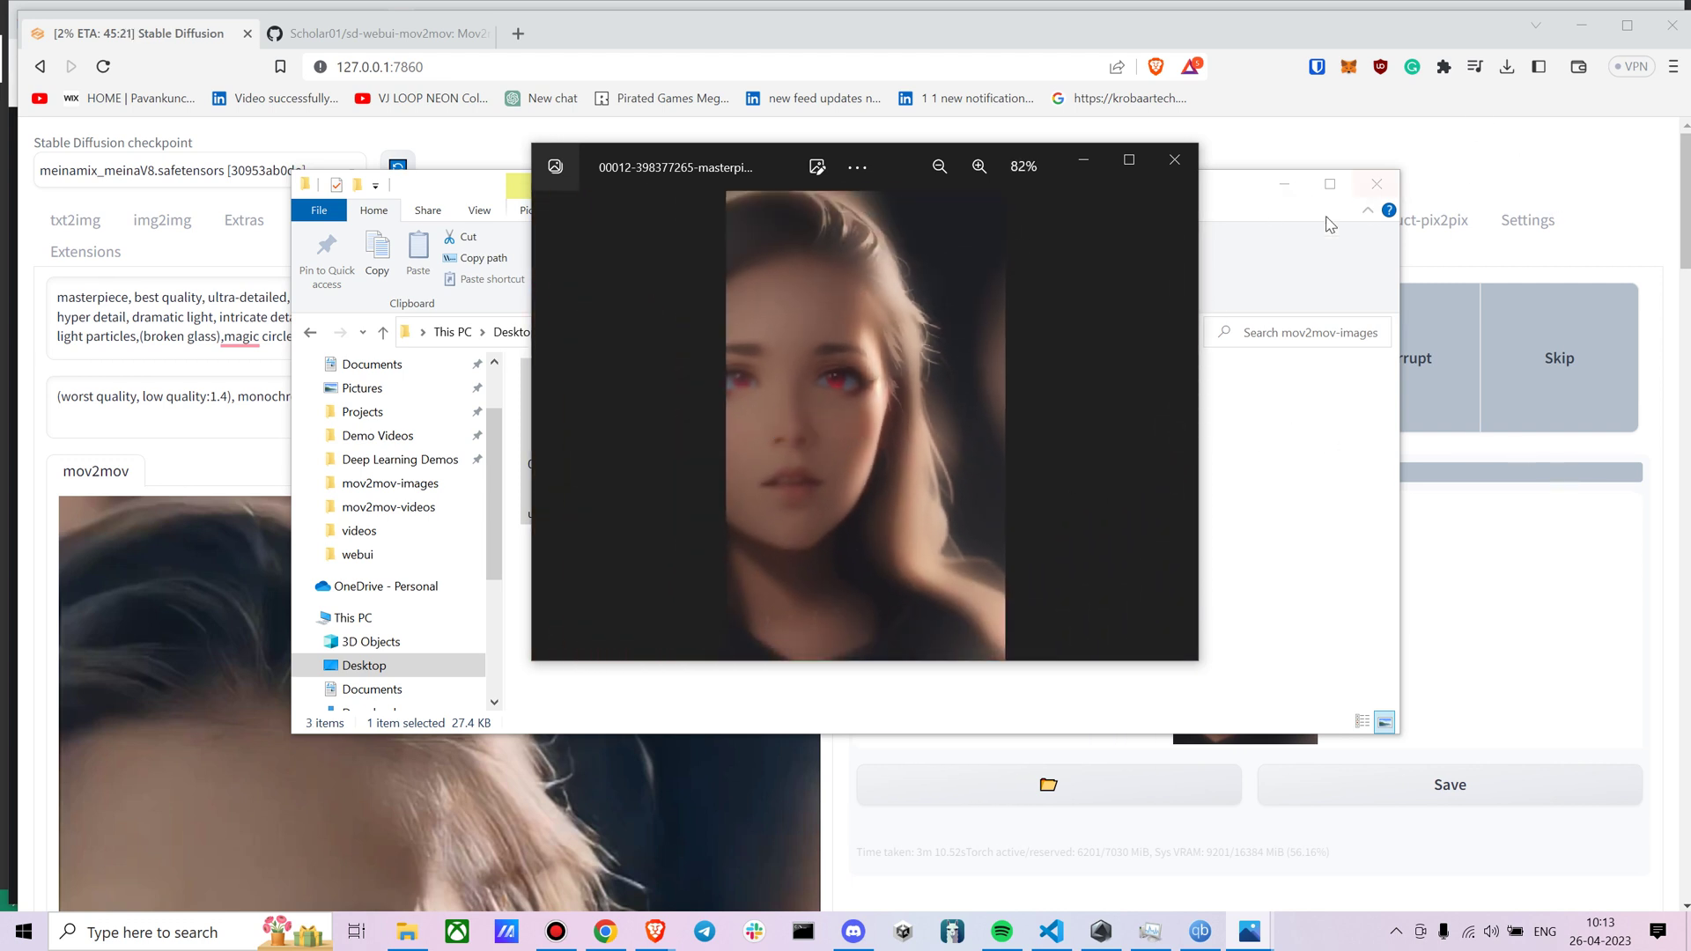
Review the 512×896, CFG 10, denoising 0.5 settings while the render reaches 3%.
click(1621, 168)
scroll(626, 547, down, 5)
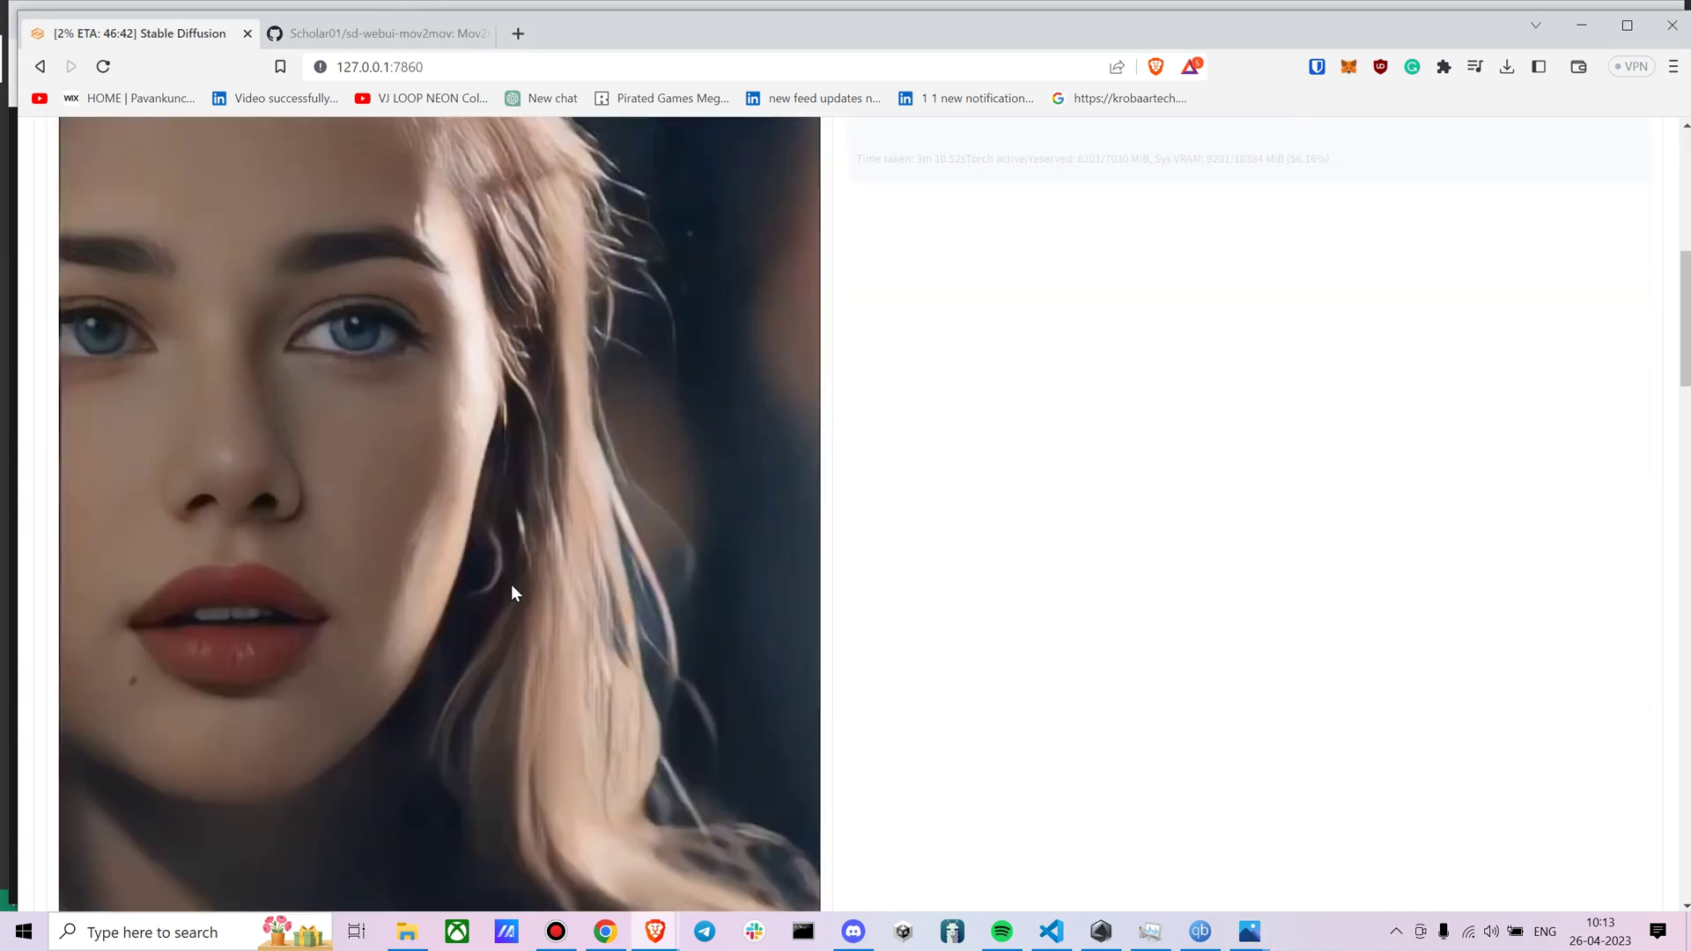
scroll(510, 584, up, 5)
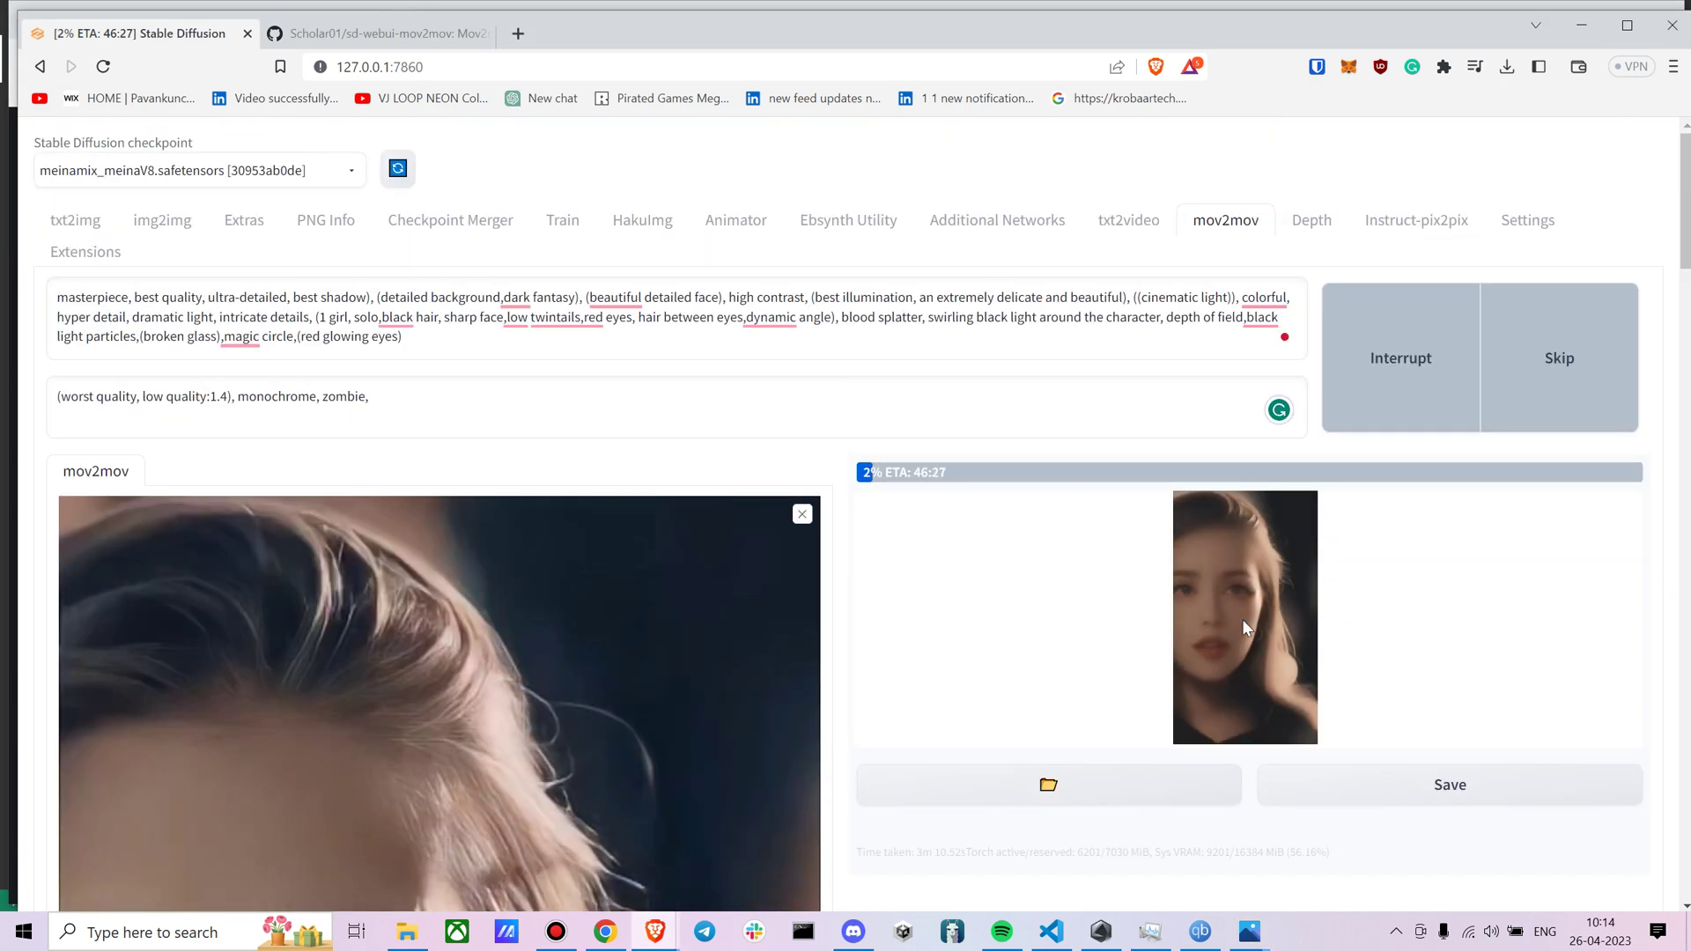
scroll(1242, 620, down, 15)
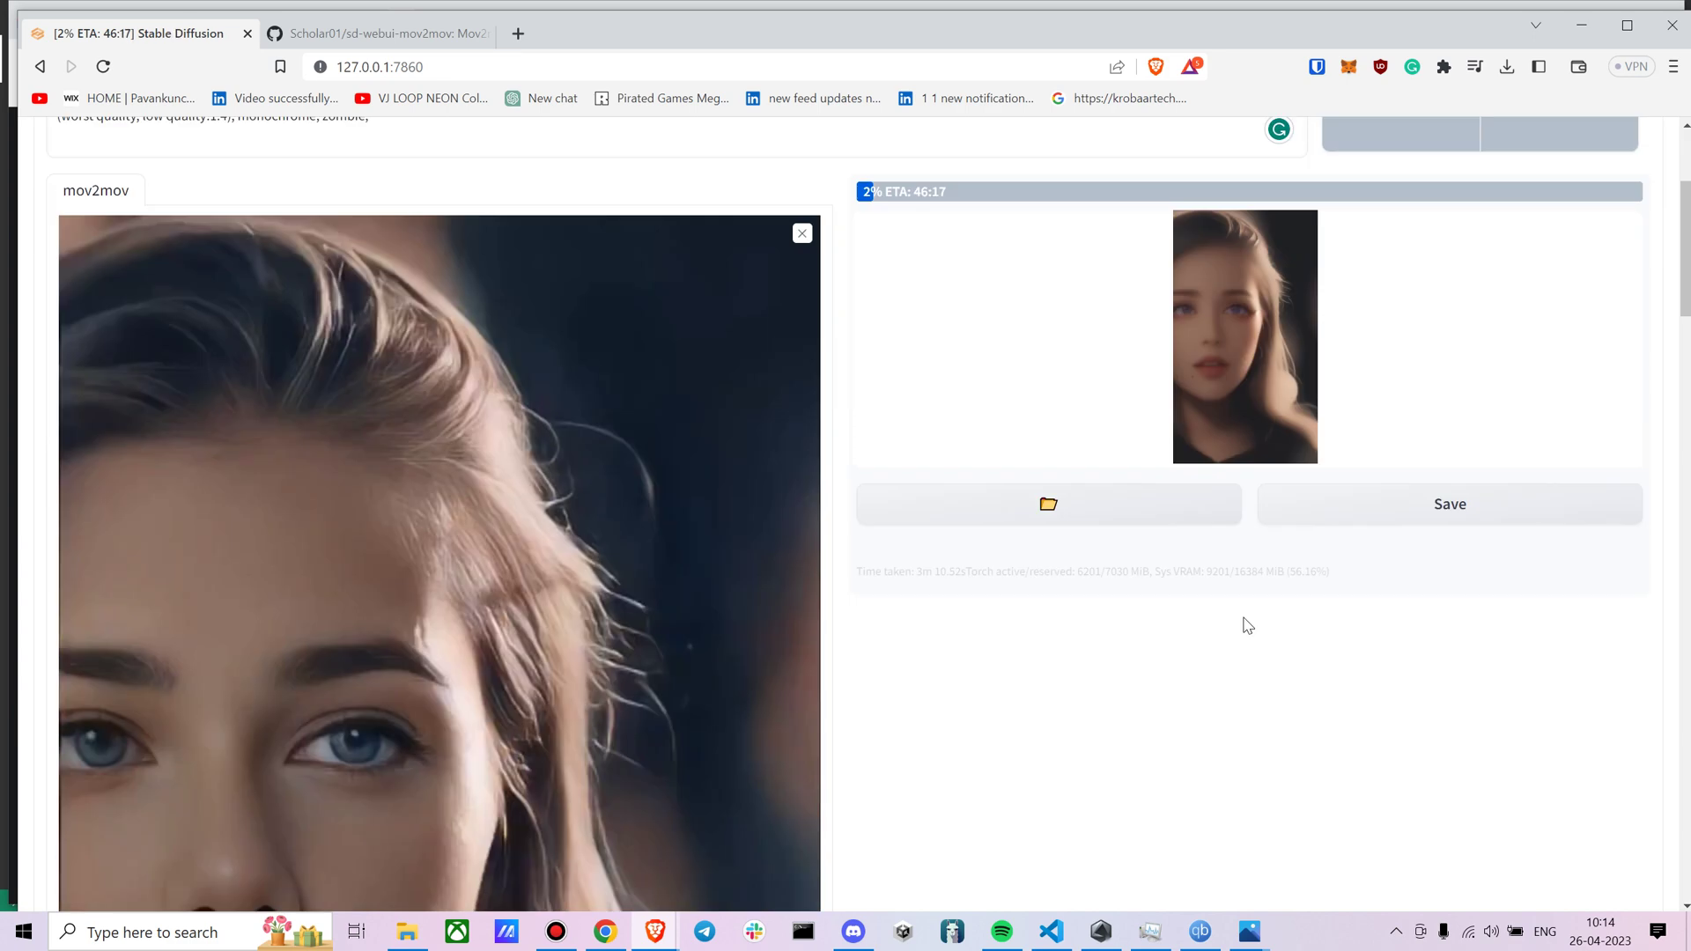
scroll(1241, 620, up, 5)
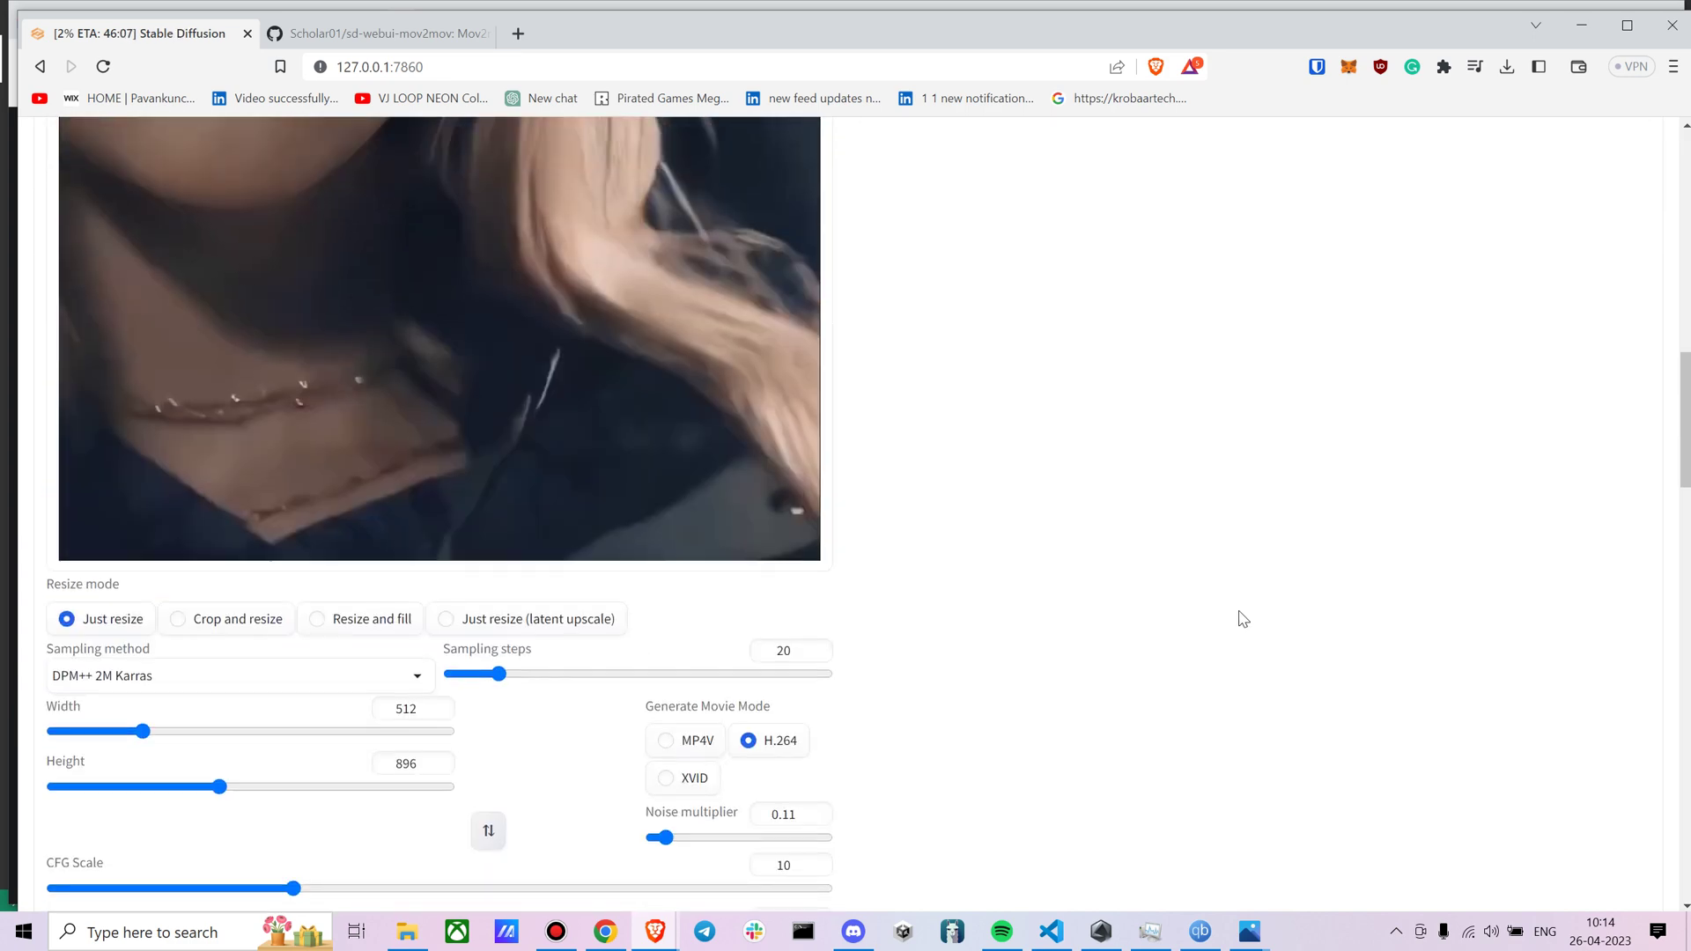
scroll(1242, 620, down, 5)
scroll(1239, 619, up, 3)
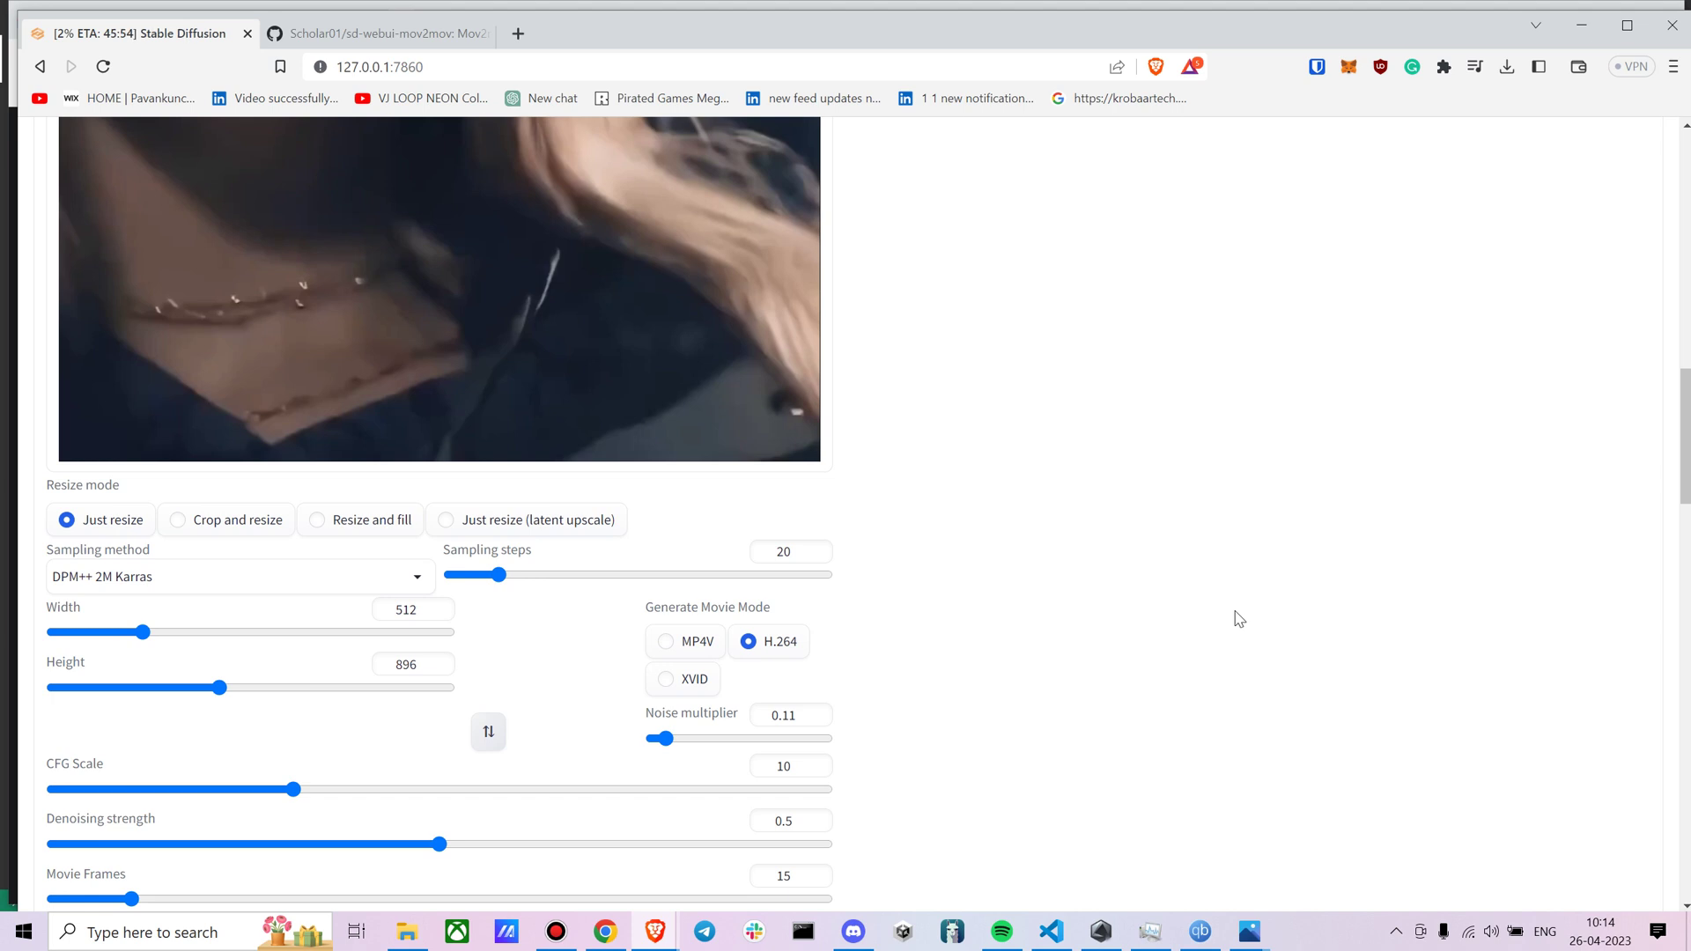
scroll(1237, 619, down, 4)
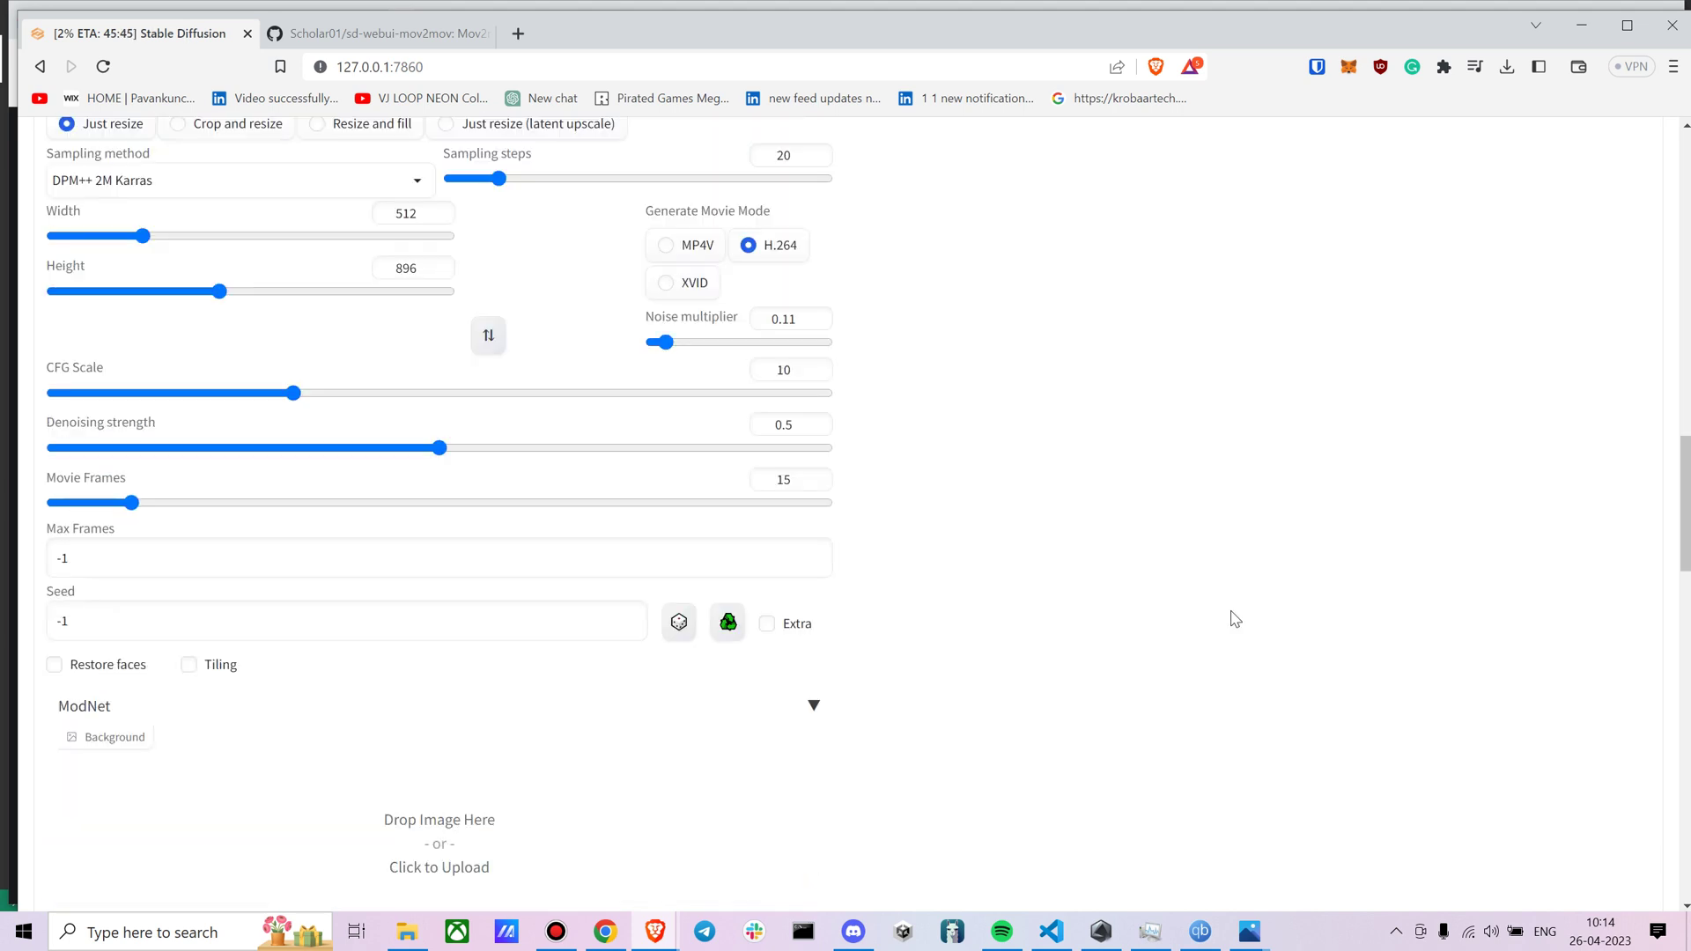
scroll(1235, 619, up, 12)
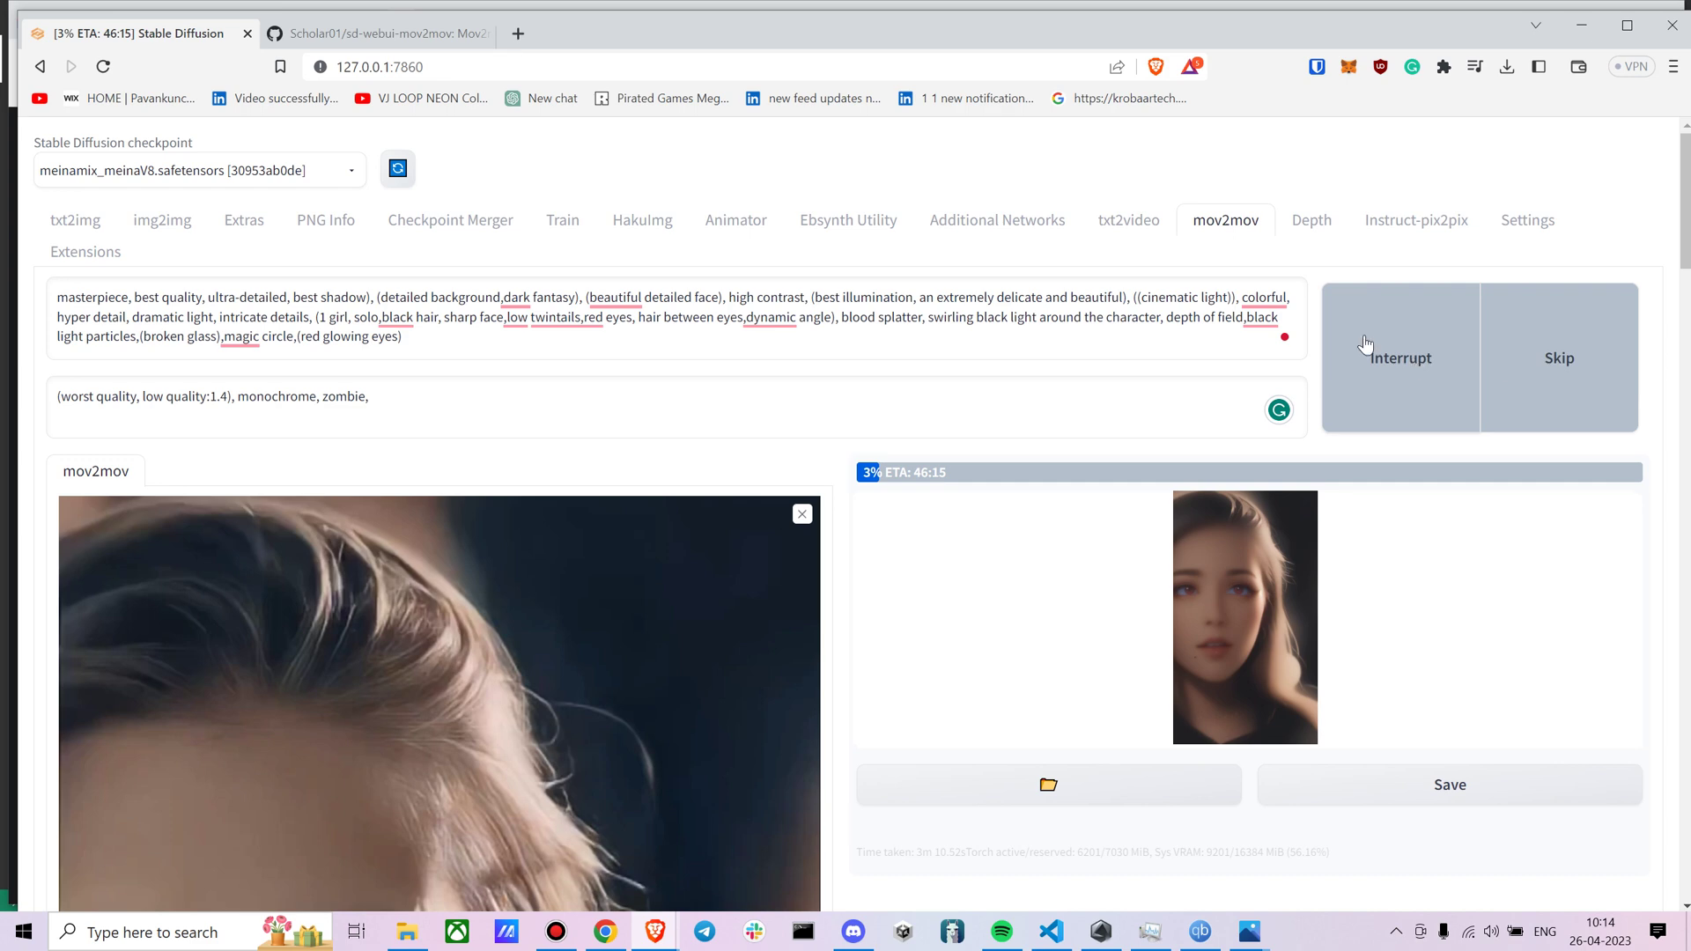
scroll(1220, 437, down, 15)
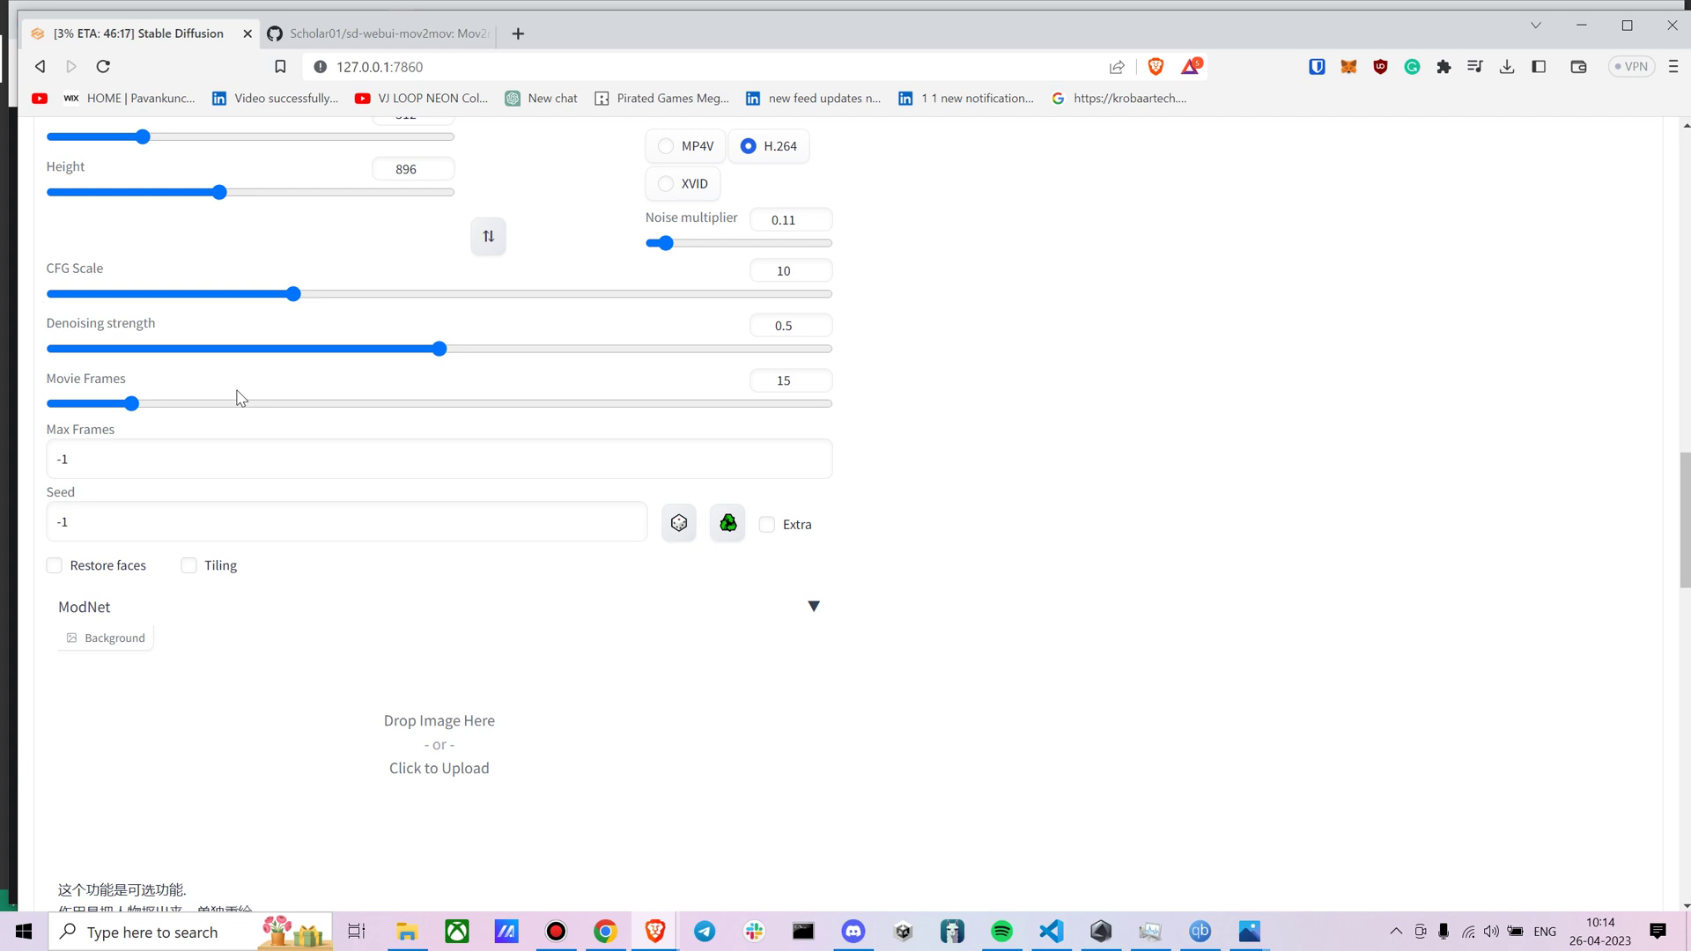
scroll(240, 398, up, 15)
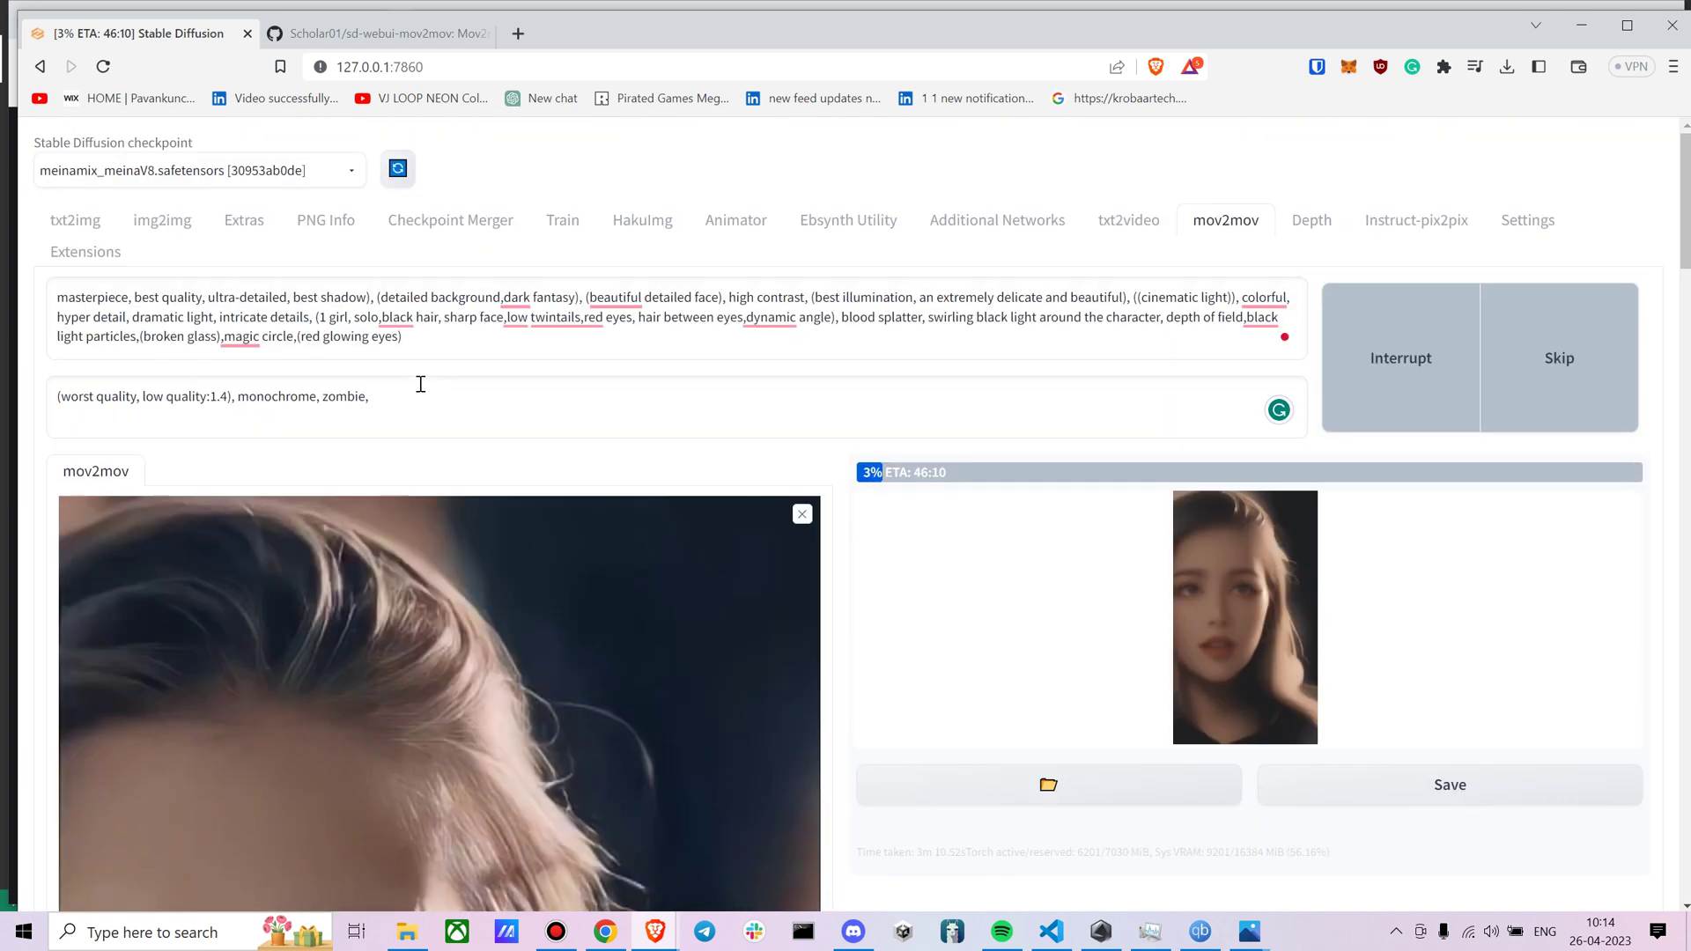
Browse the rendered frames 00012 through 00016 in Photos.
mouse_move(406, 926)
click(403, 849)
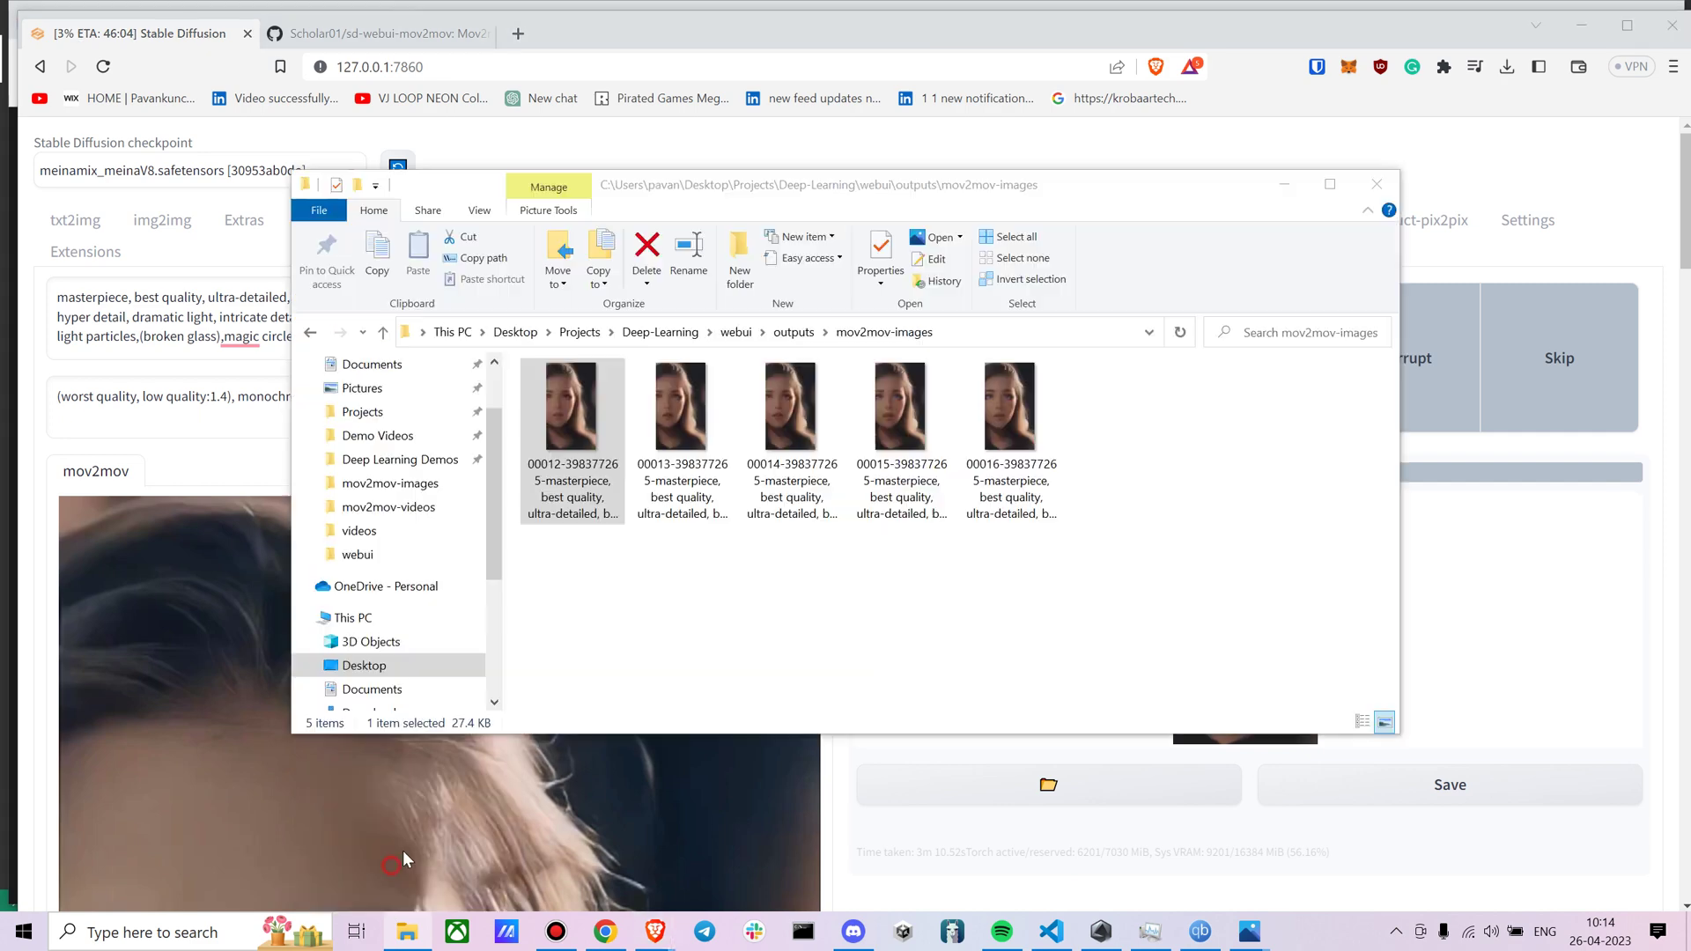
double_click(592, 406)
key(Right)
key(Right)
key(Right)
key(Right)
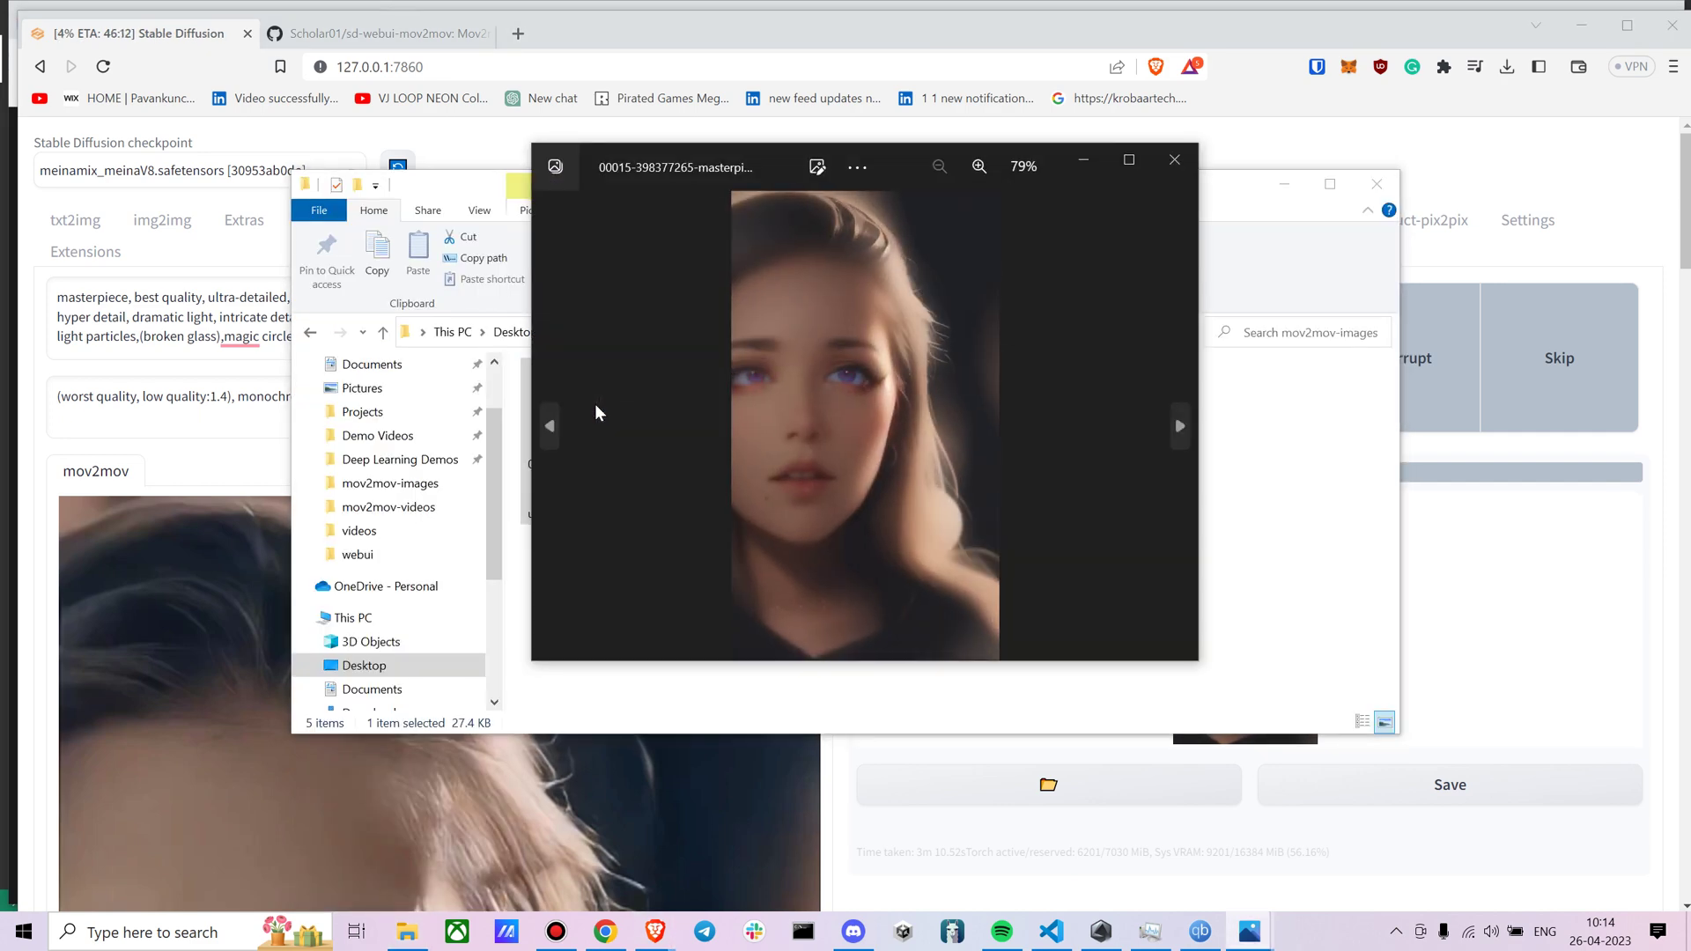
key(Left)
key(Left)
key(Left)
key(Left)
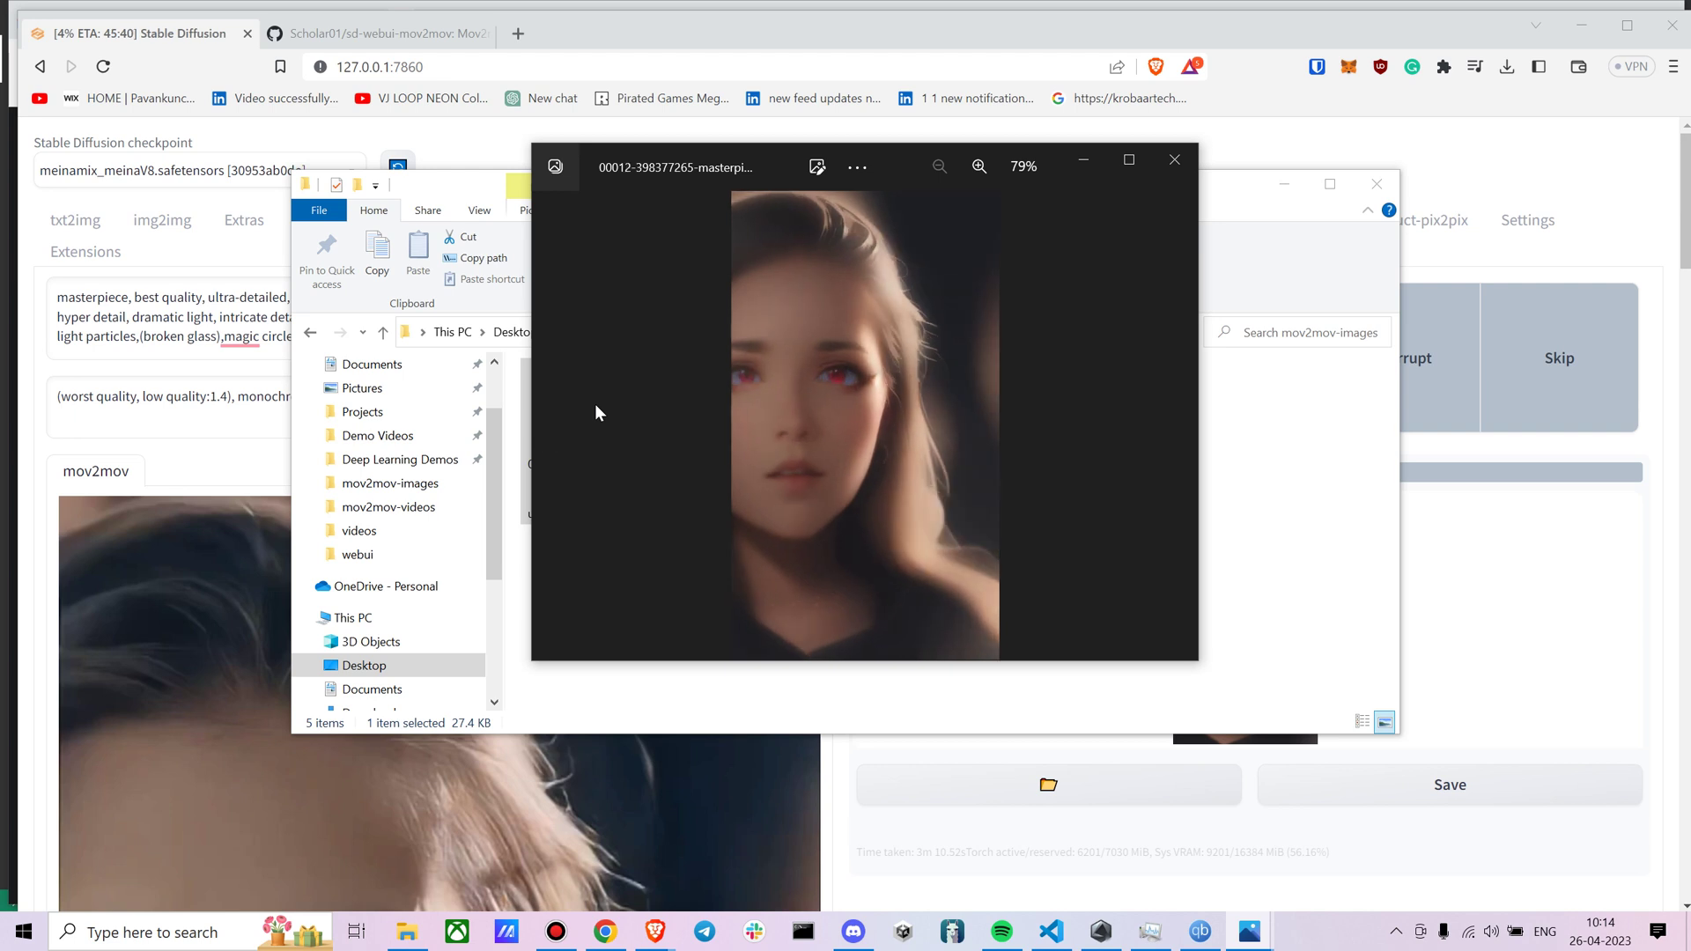
key(Right)
key(Right)
key(Right)
key(Right)
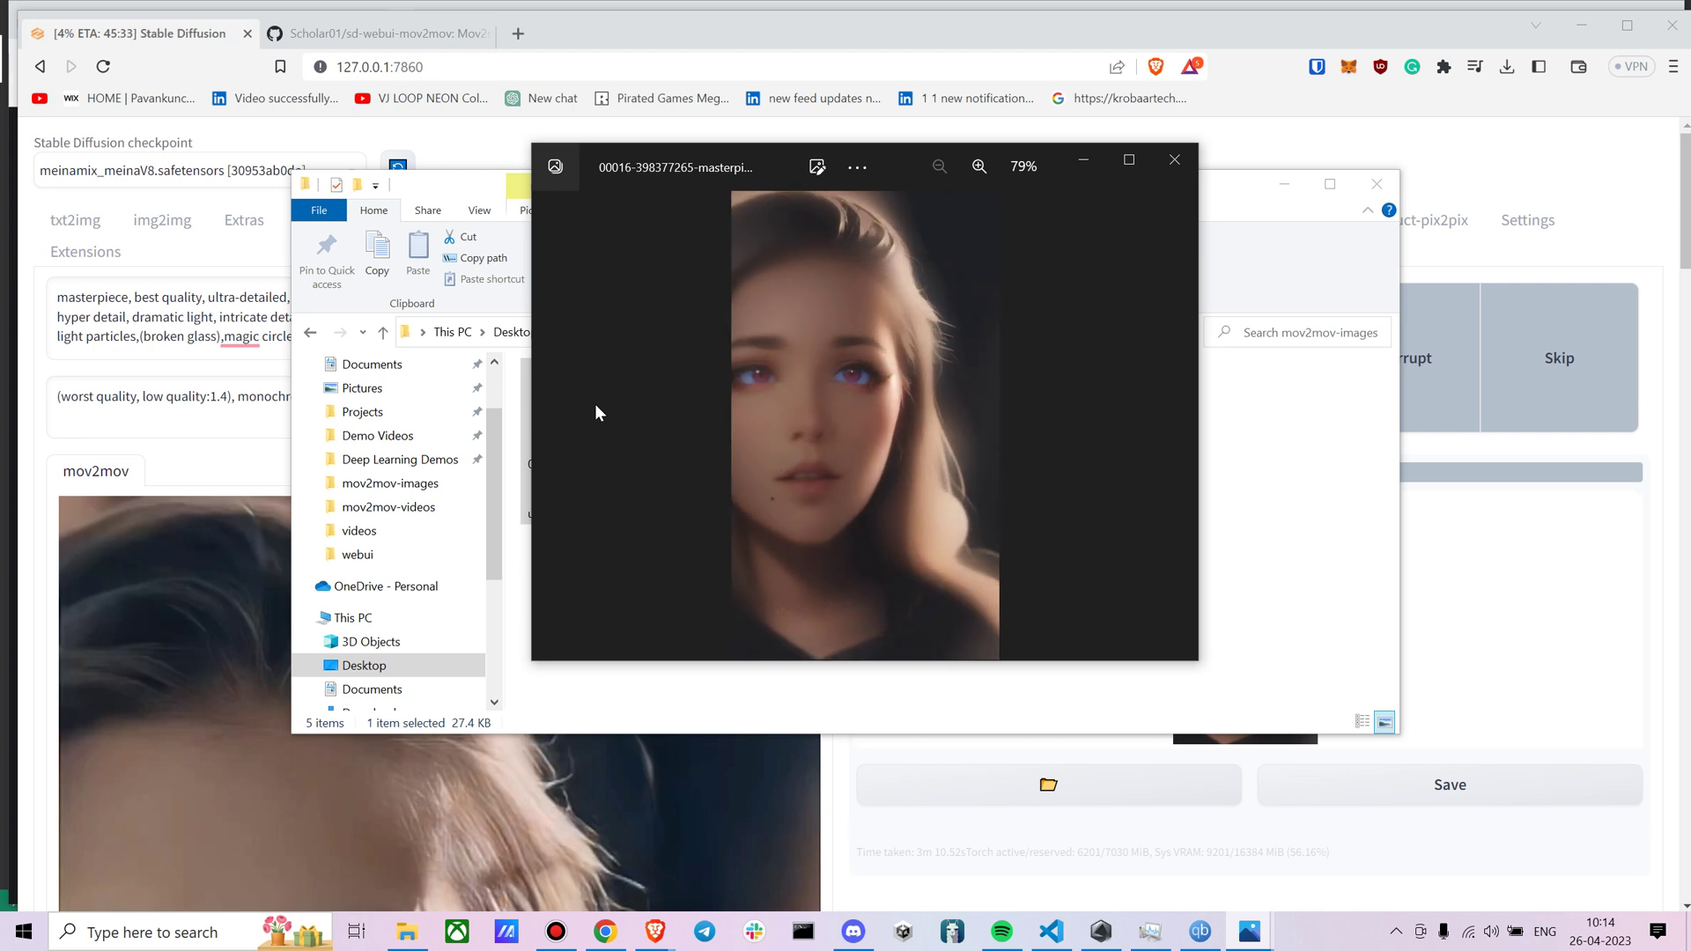
Return to the mov2mov page and interrupt the running render.
click(1164, 132)
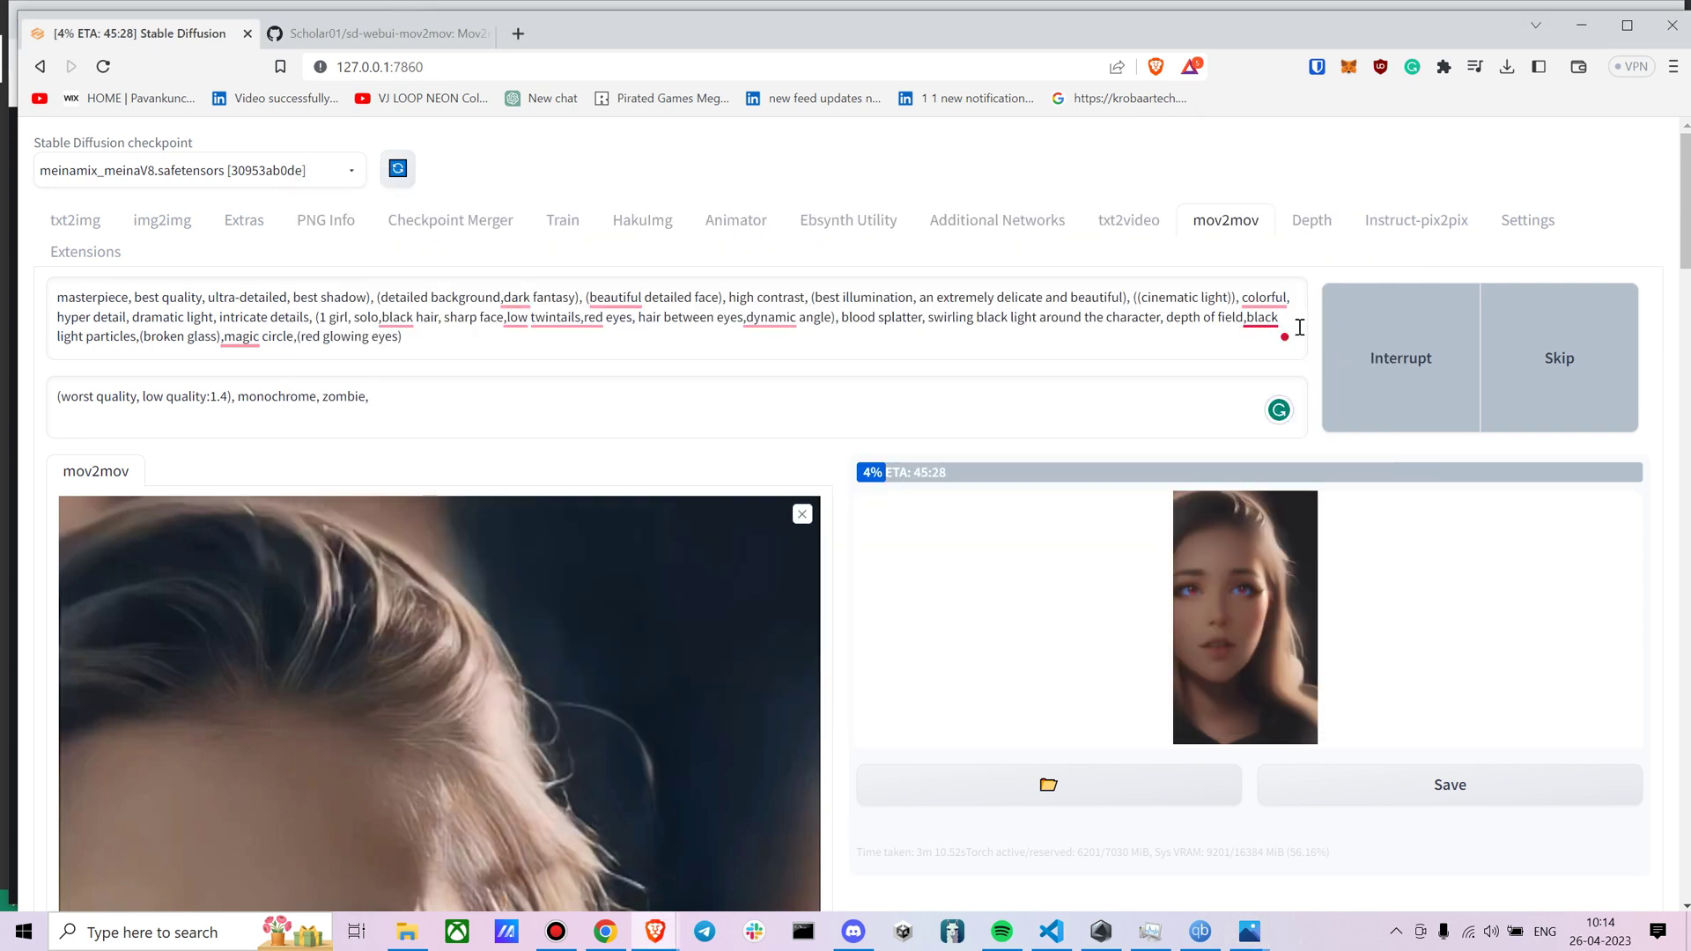
click(1403, 340)
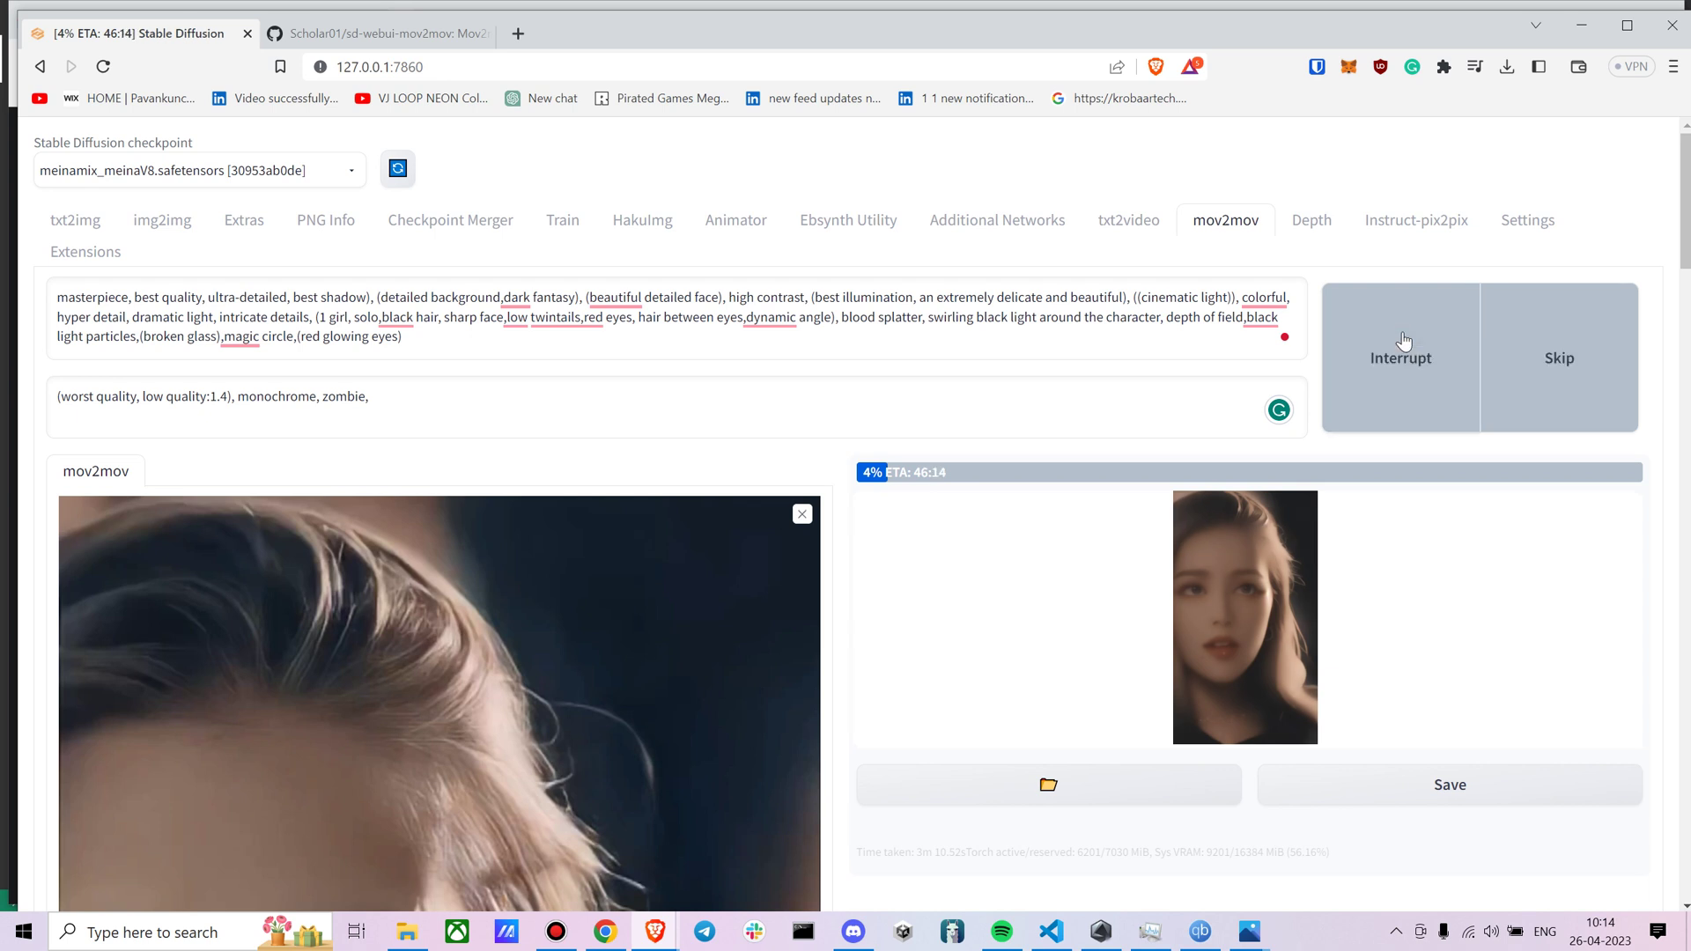
Open frame 00000 from the mov2mov-images folder in Photos and zoom in on the red glowing eyes.
click(396, 916)
click(489, 483)
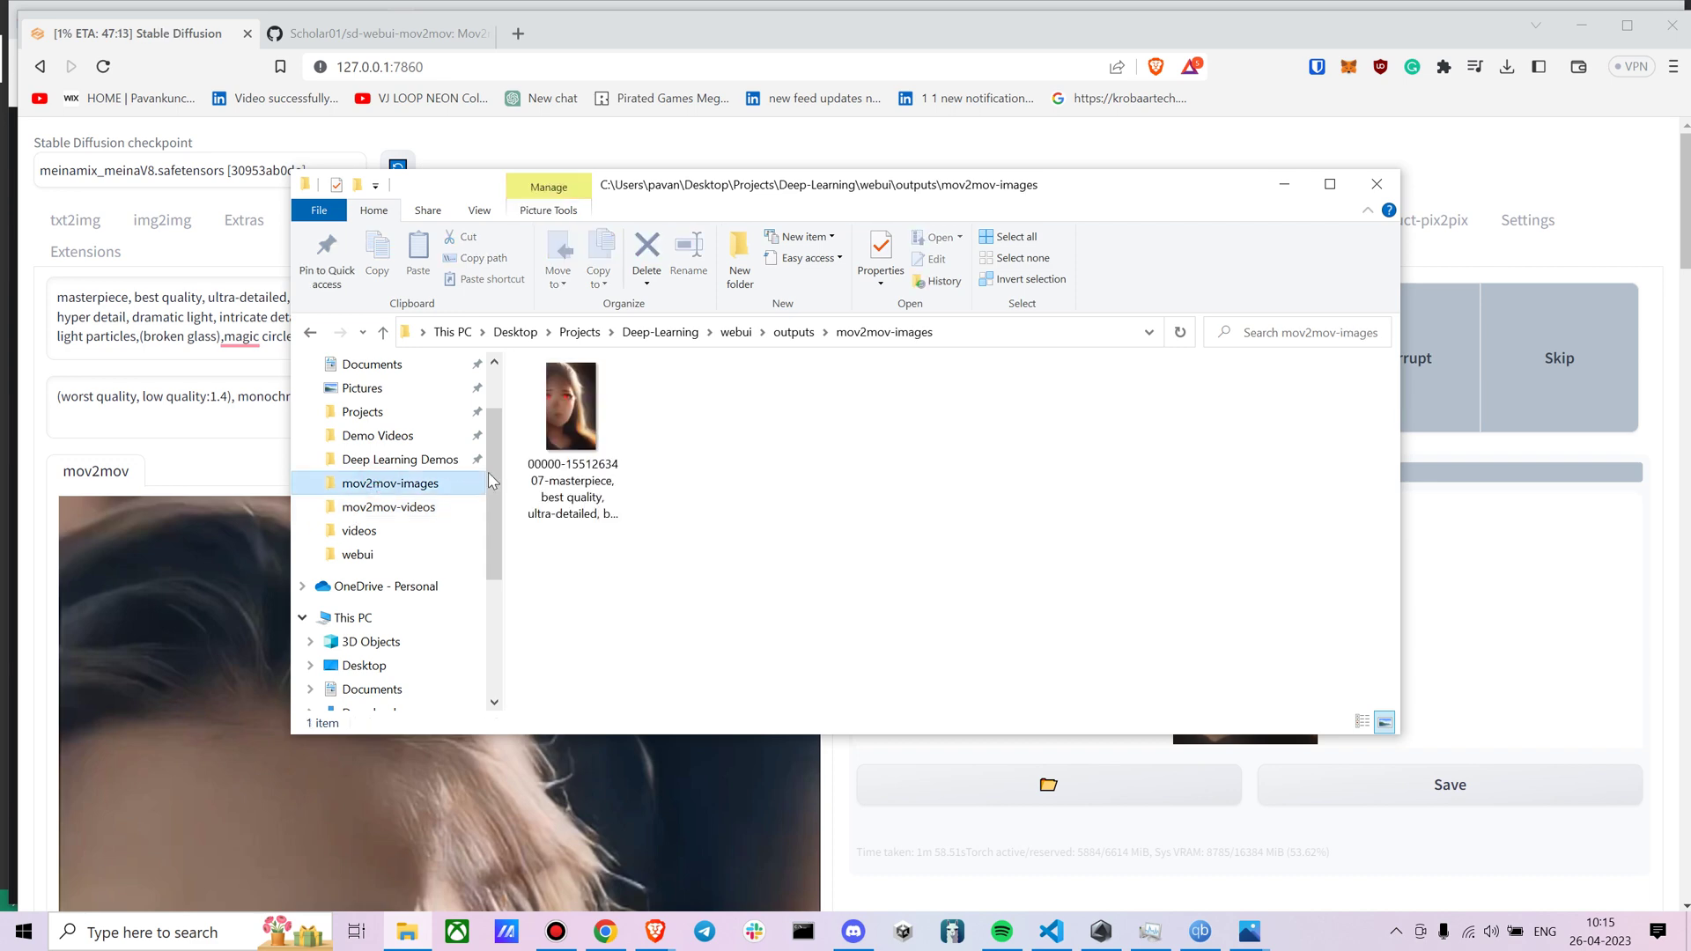
click(569, 414)
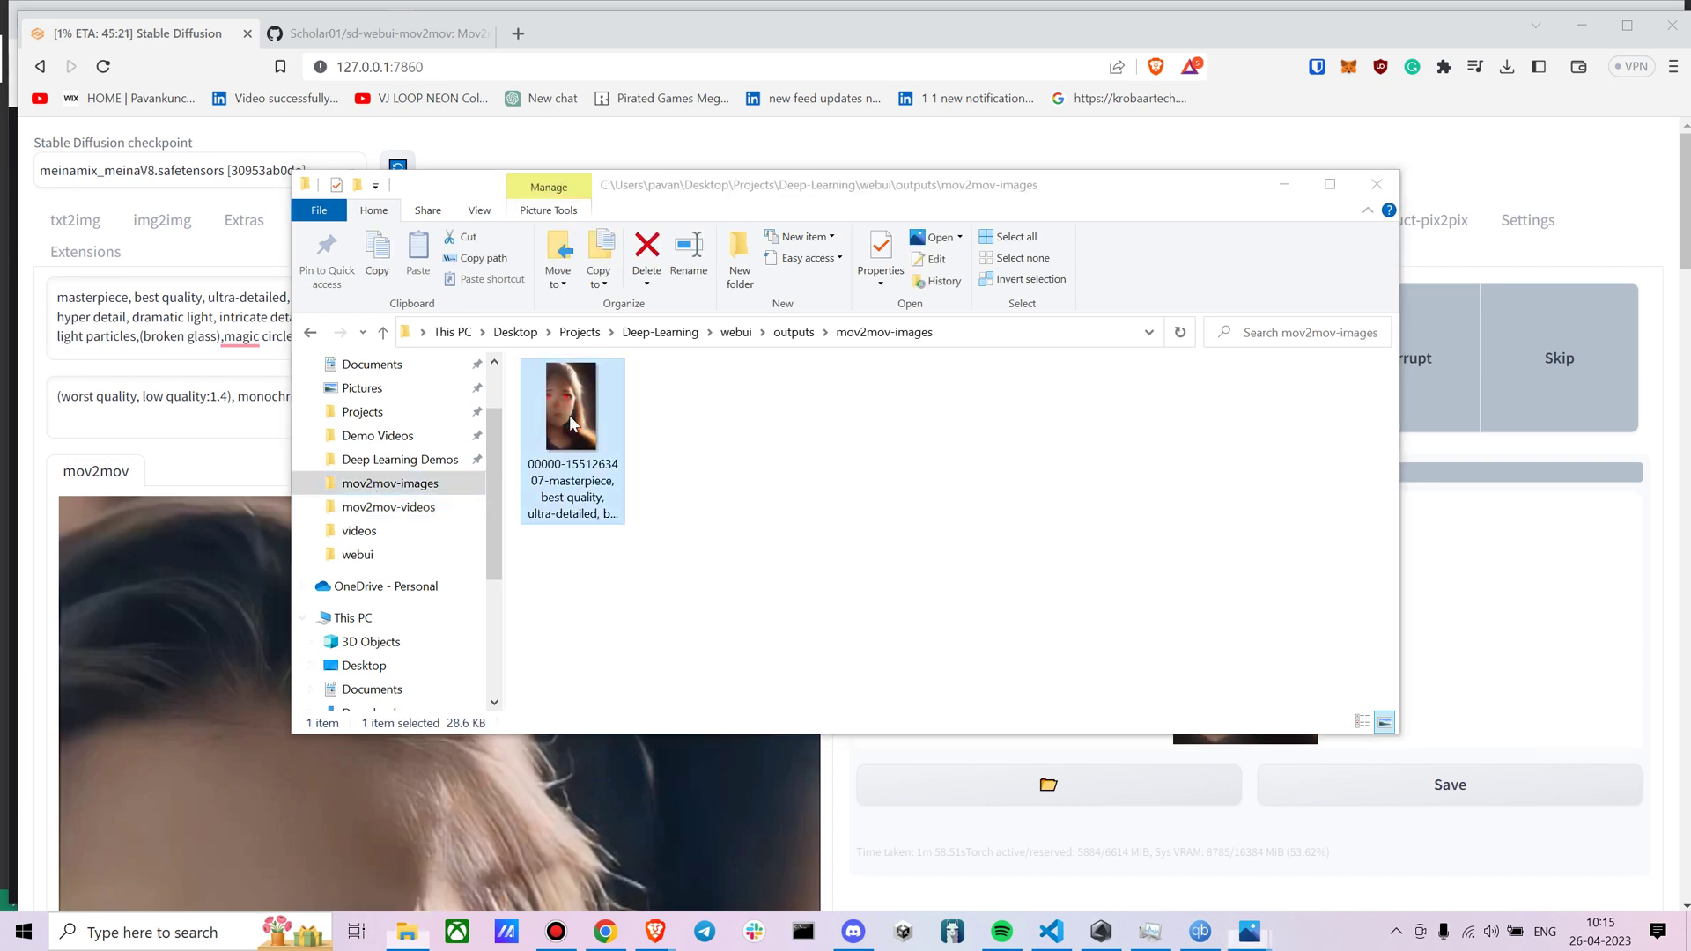
scroll(789, 396, up, 4)
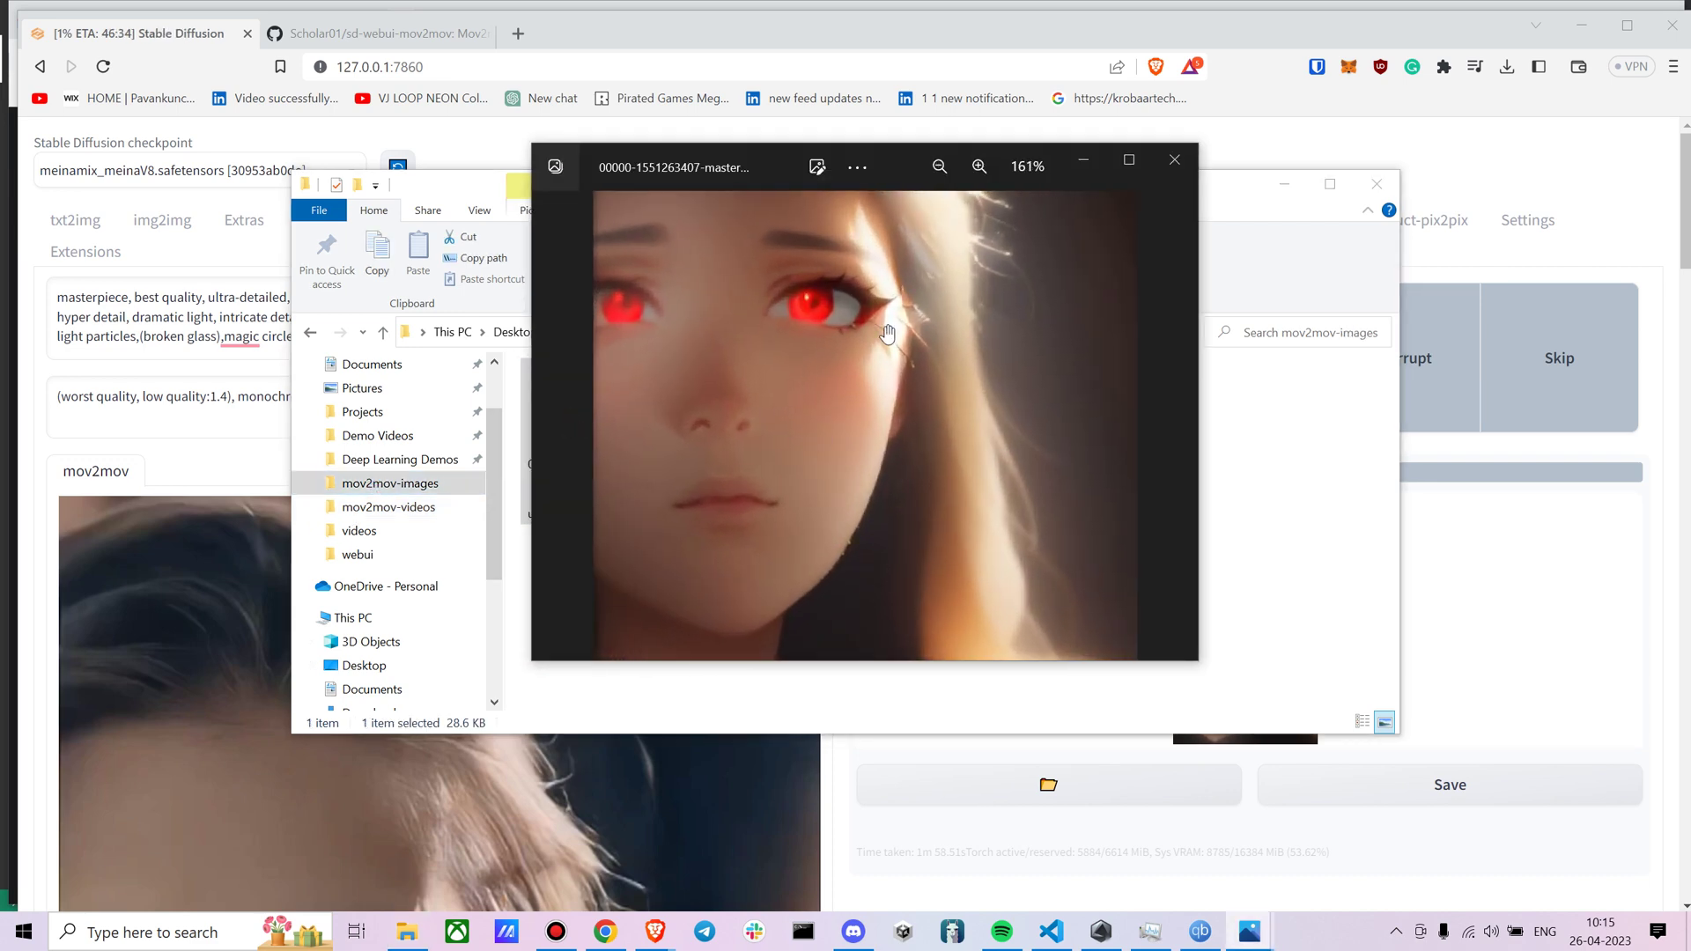
scroll(872, 331, up, 2)
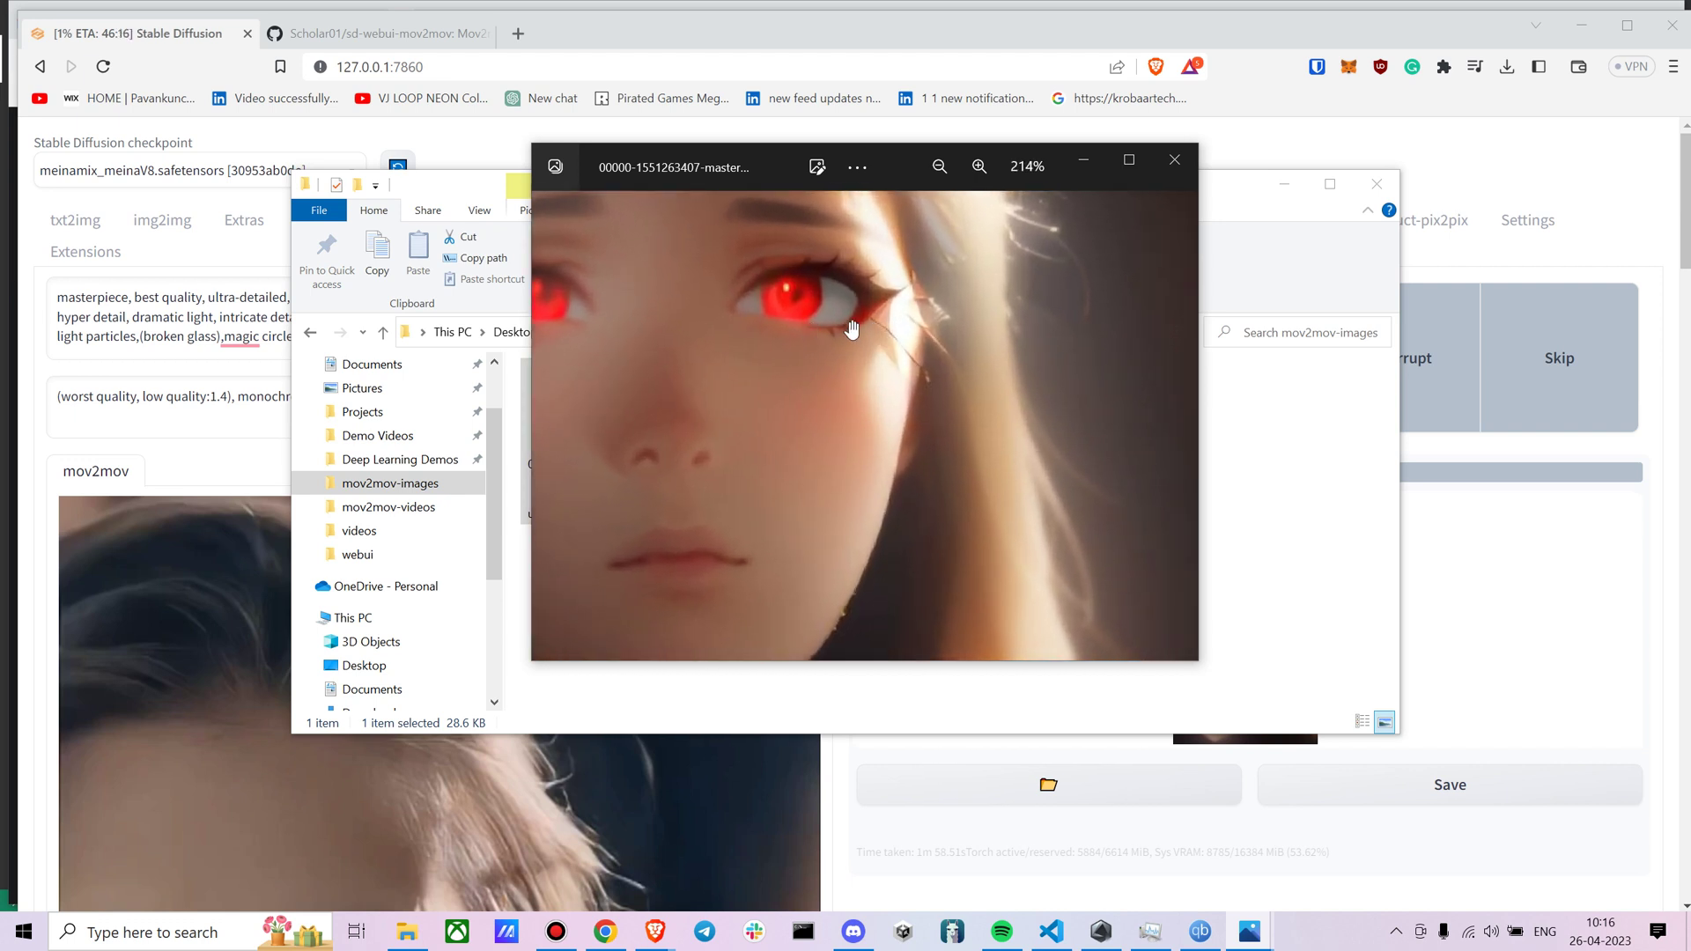
scroll(853, 329, down, 5)
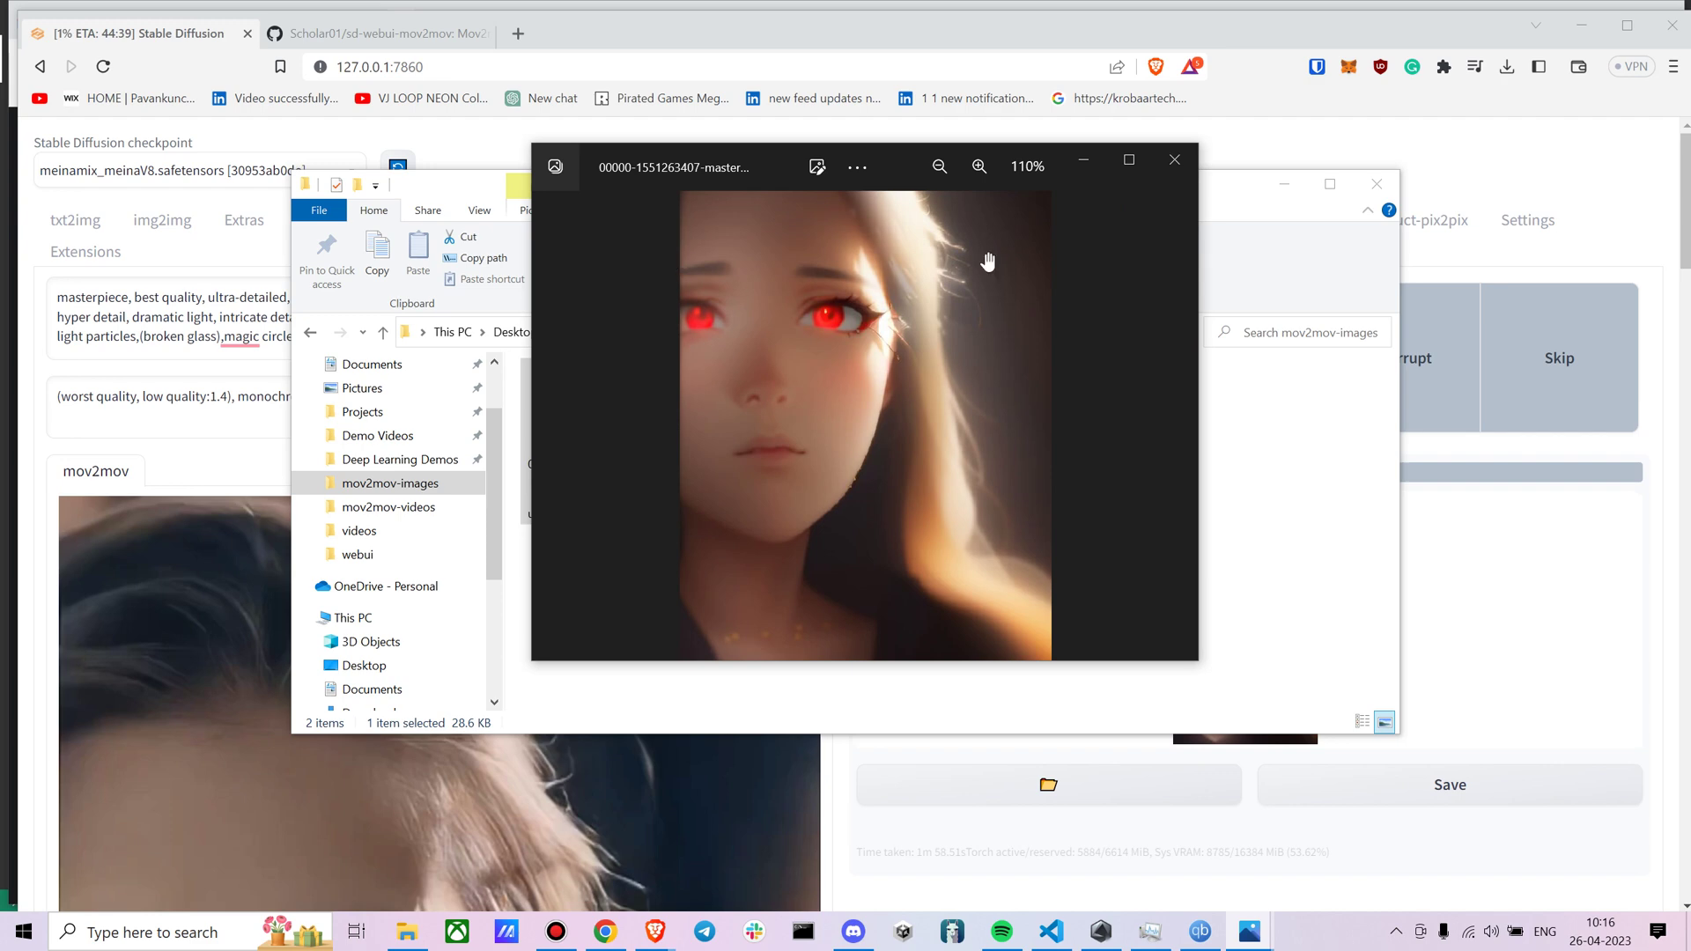
click(1174, 160)
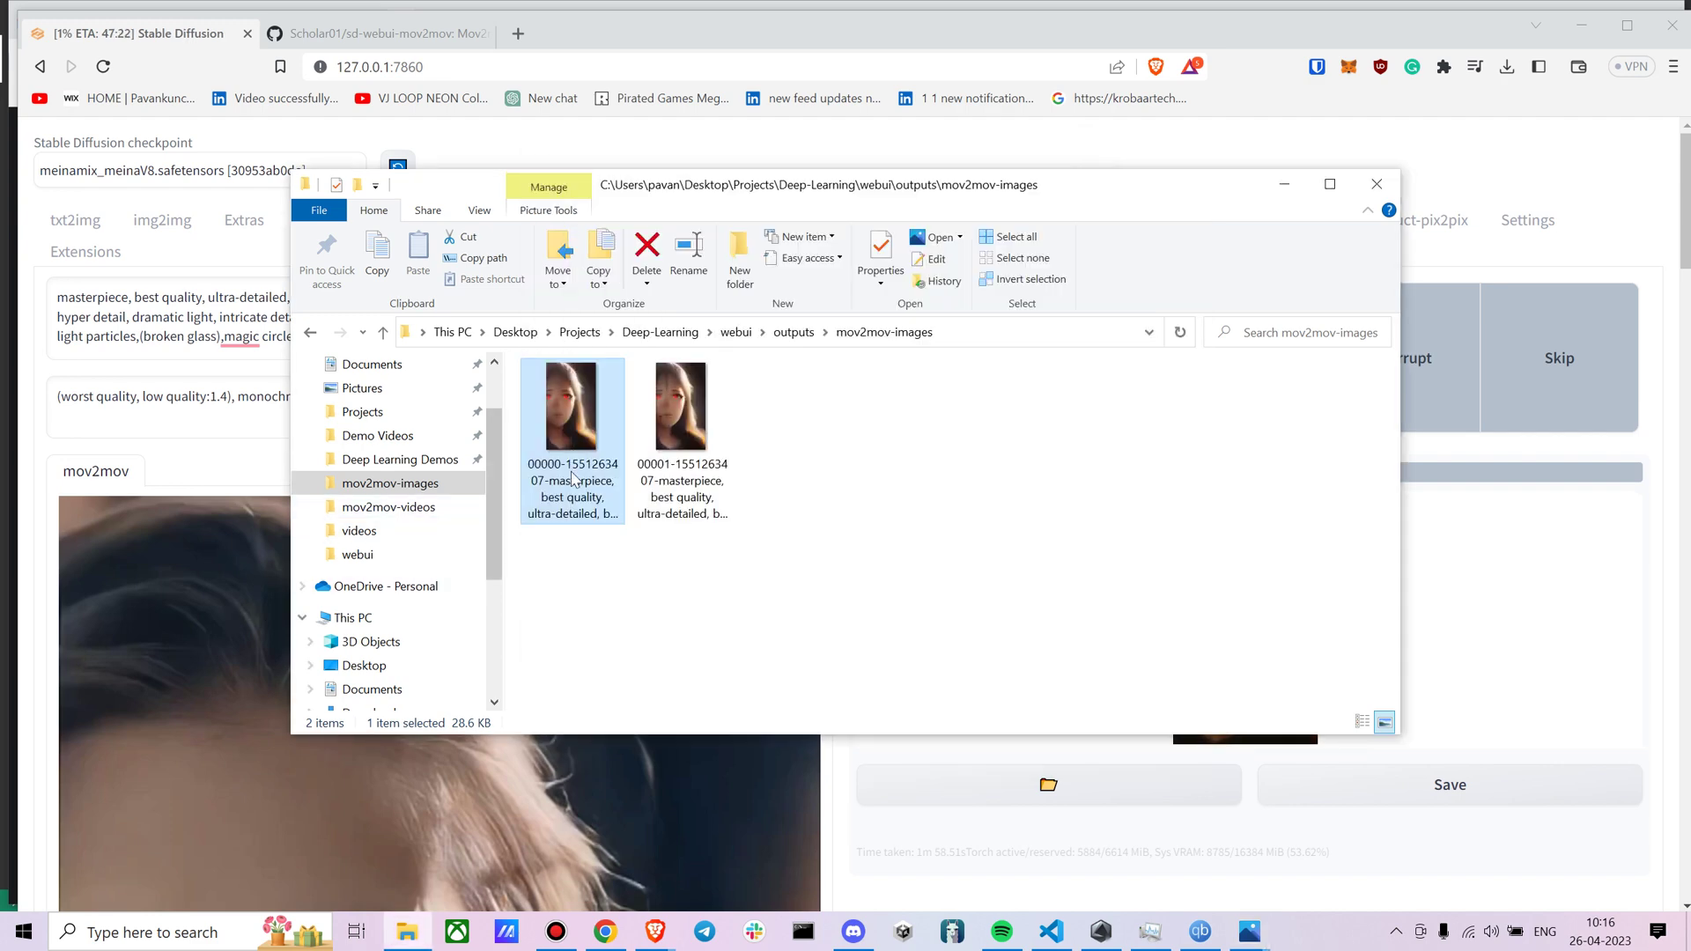
View frame 00001, then minimize Photos and the folder to return to the mov2mov page.
double_click(690, 425)
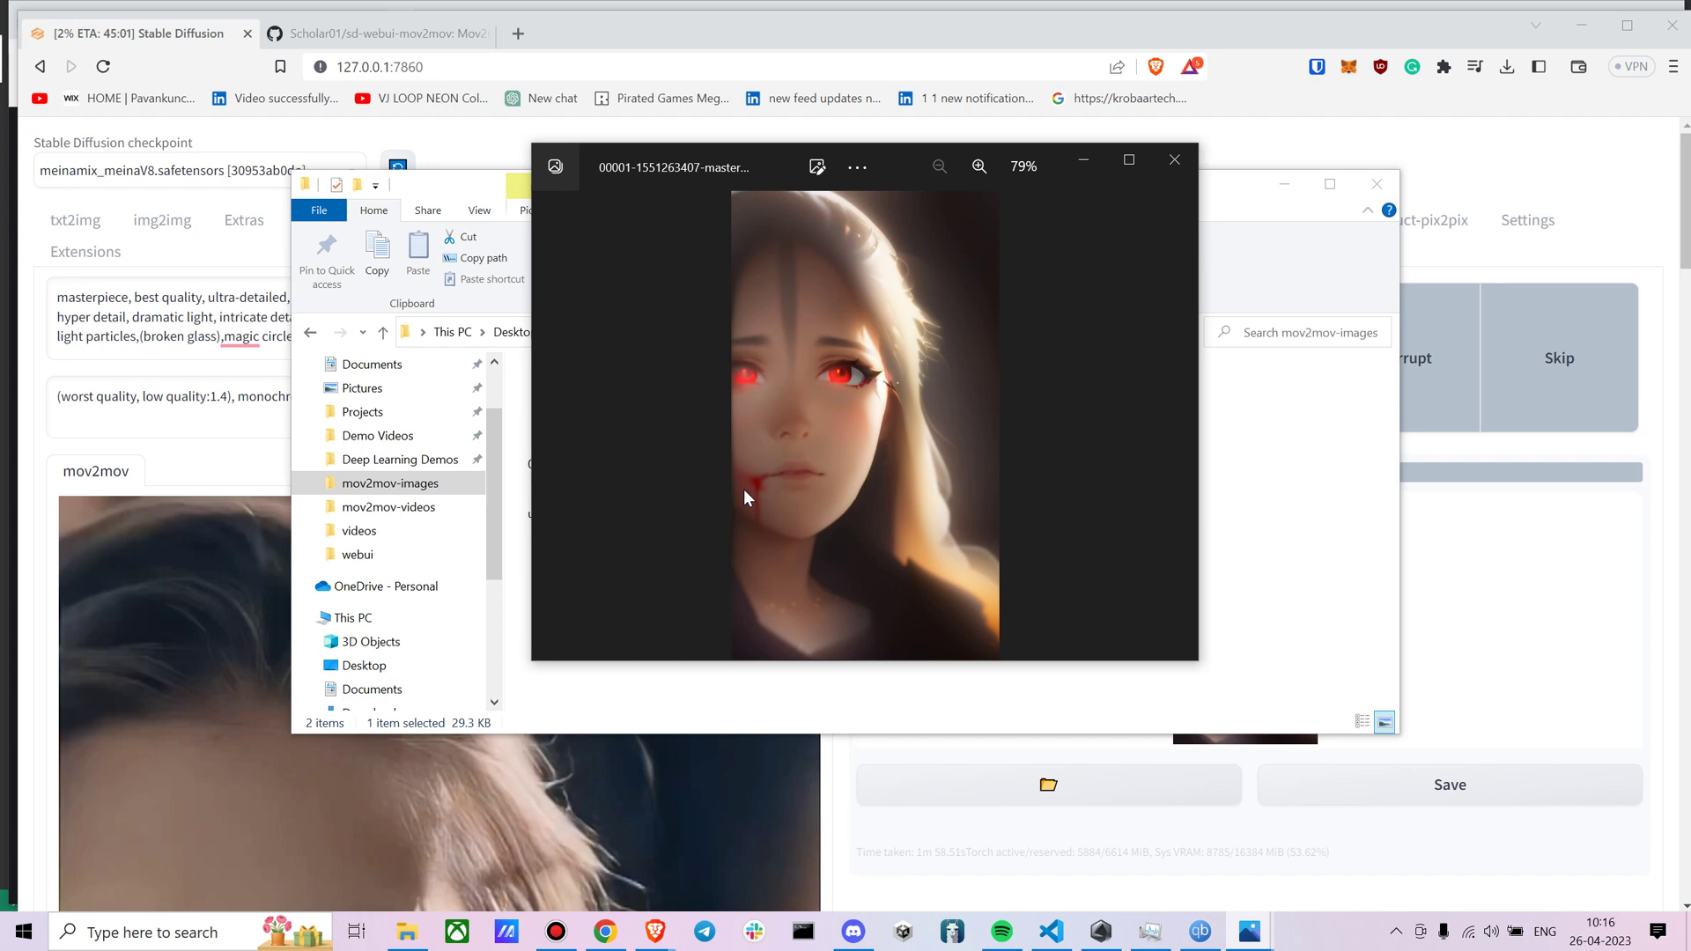
click(1090, 156)
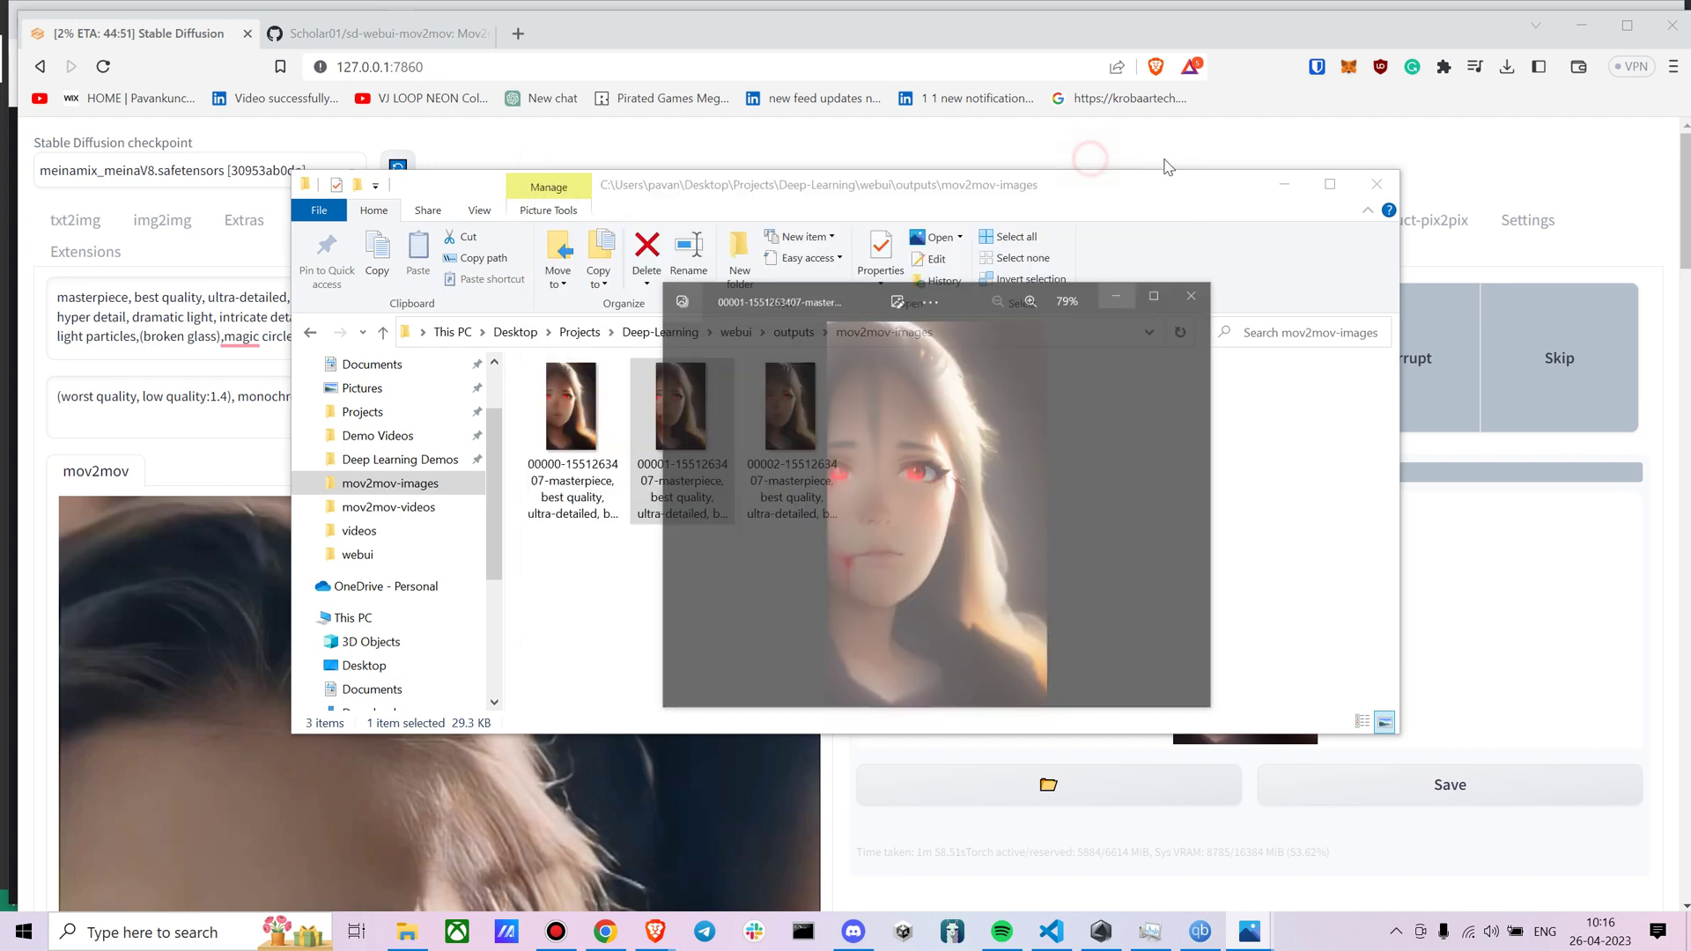
click(1279, 176)
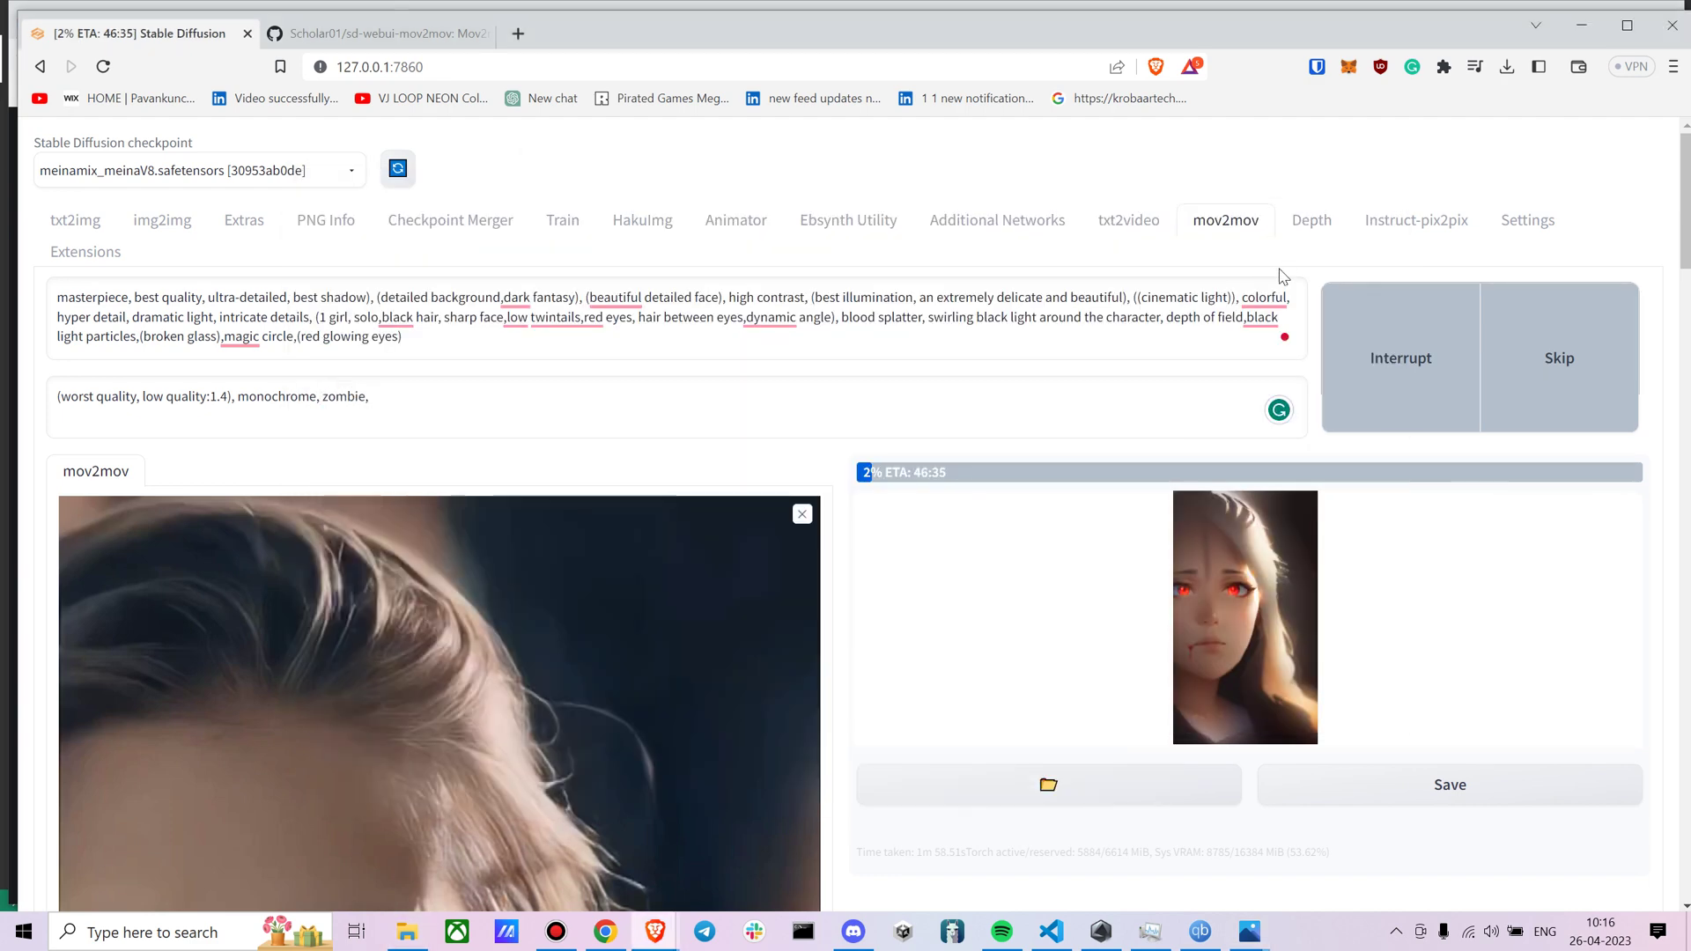